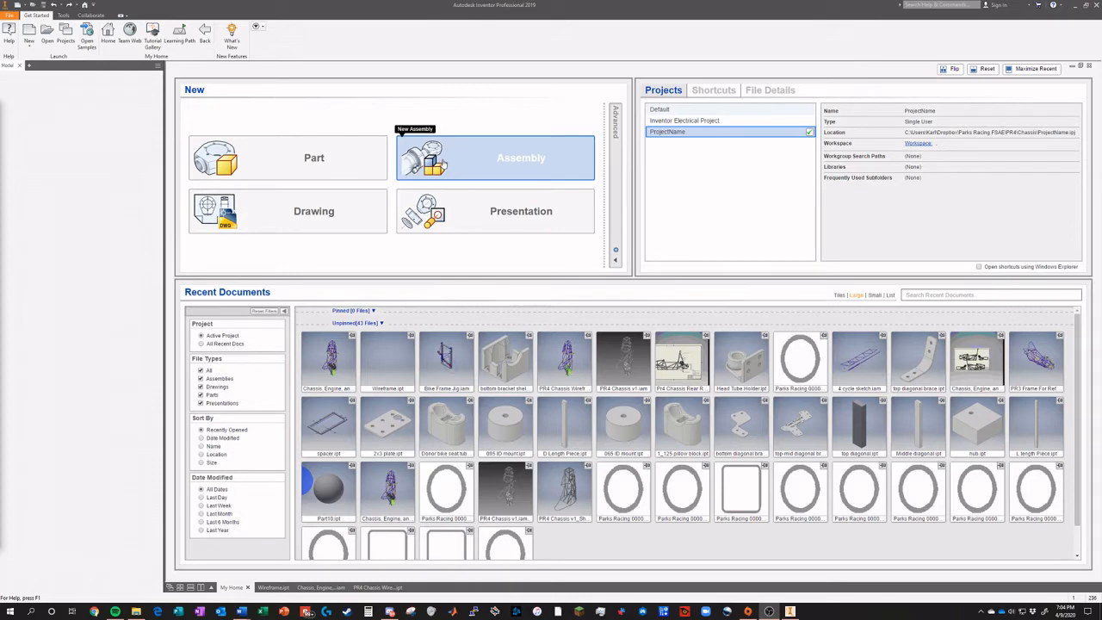
Create a new assembly and save it as Frame v1
click(443, 164)
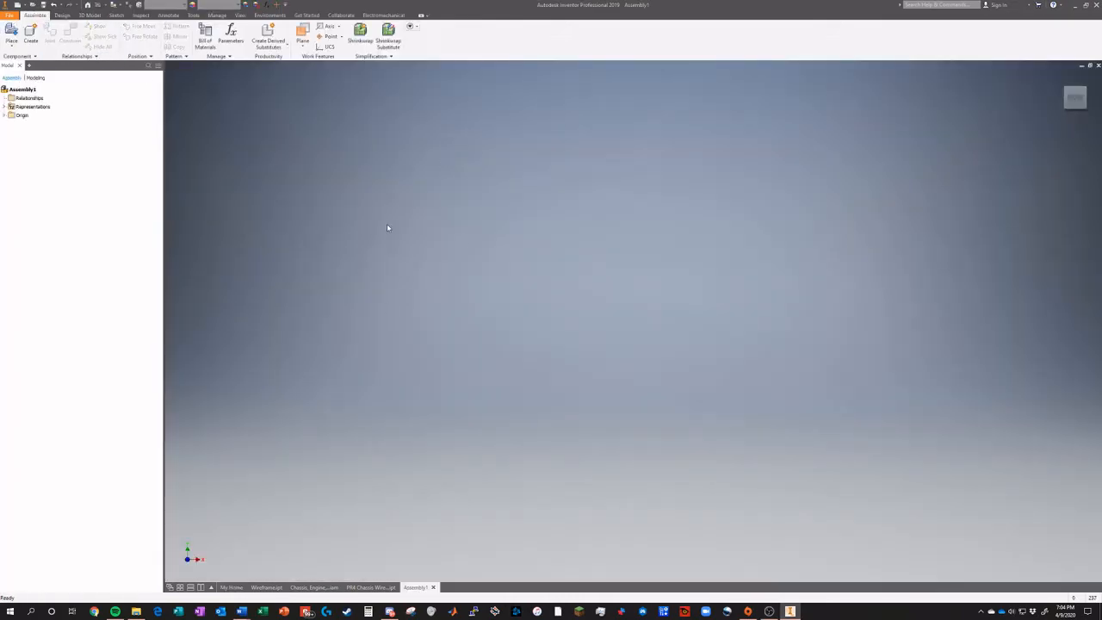
key(ctrl+s)
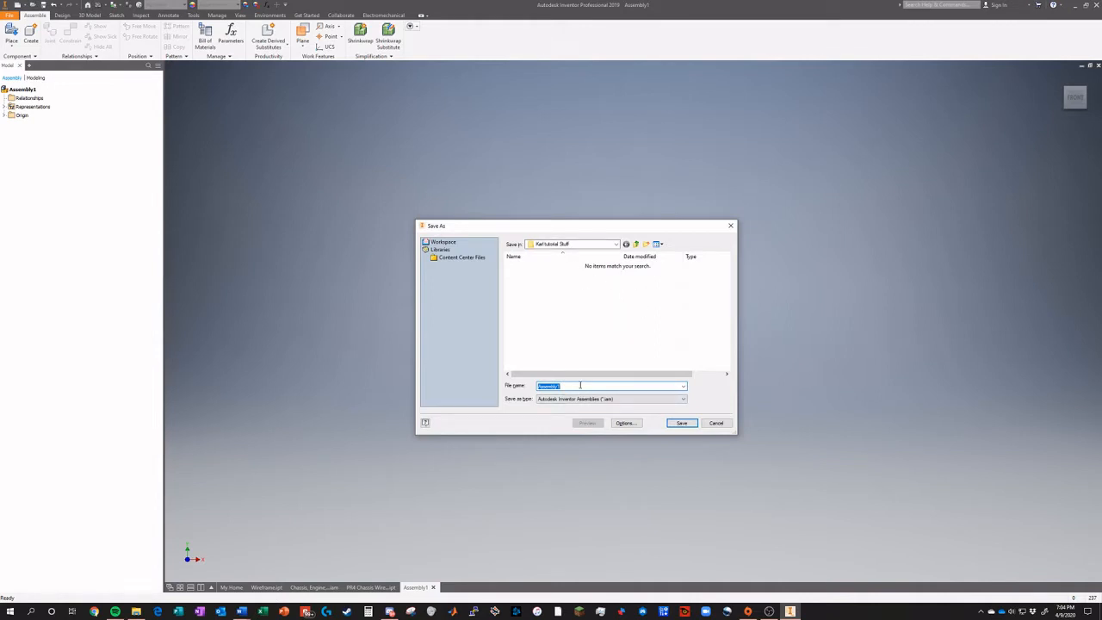
text(Frame v1)
key(Return)
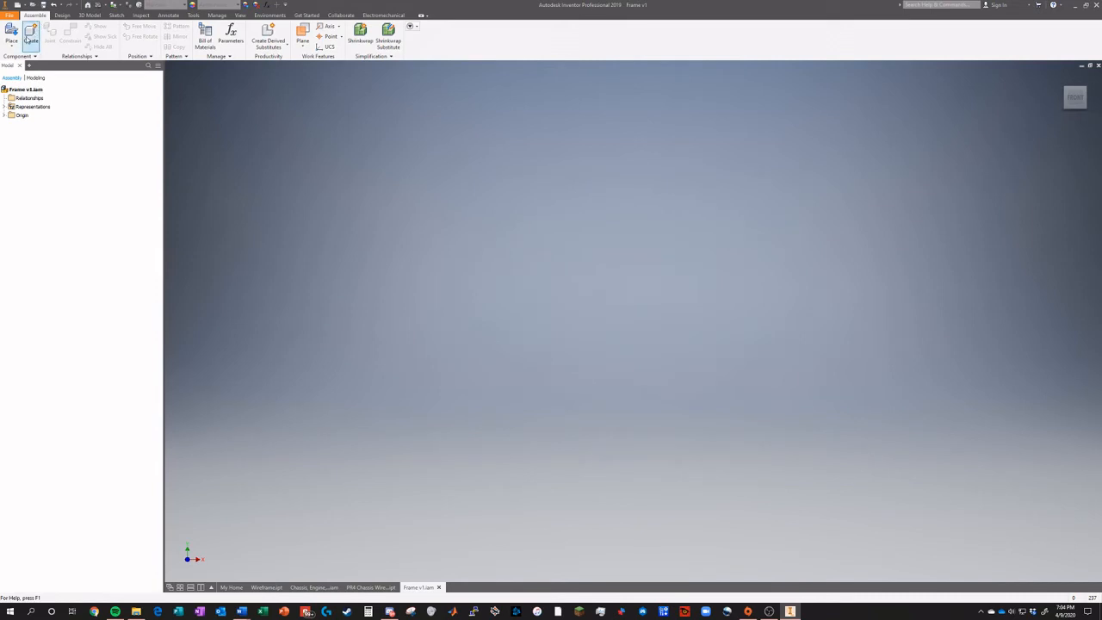
Place one instance of the Wireframe part from the tutorial folder into the assembly
click(12, 32)
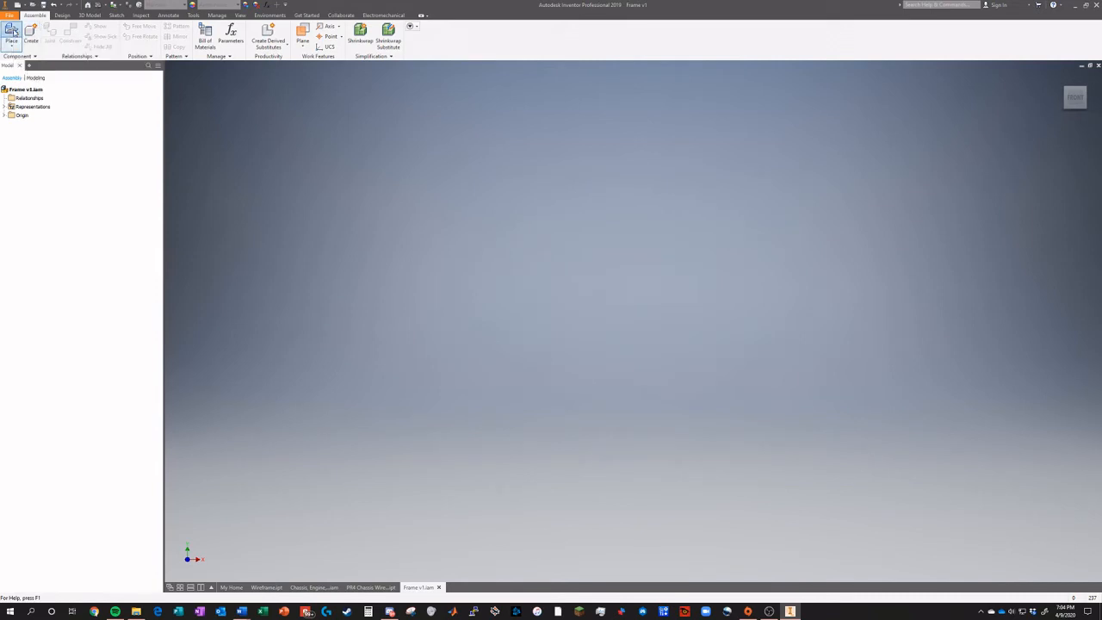
click(543, 324)
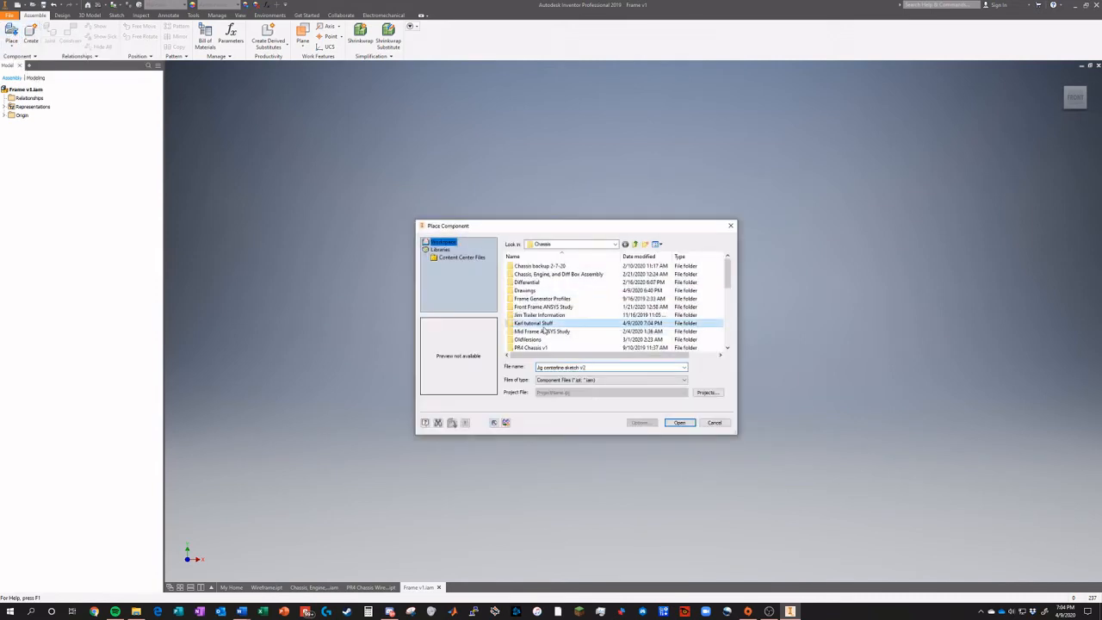
double_click(545, 325)
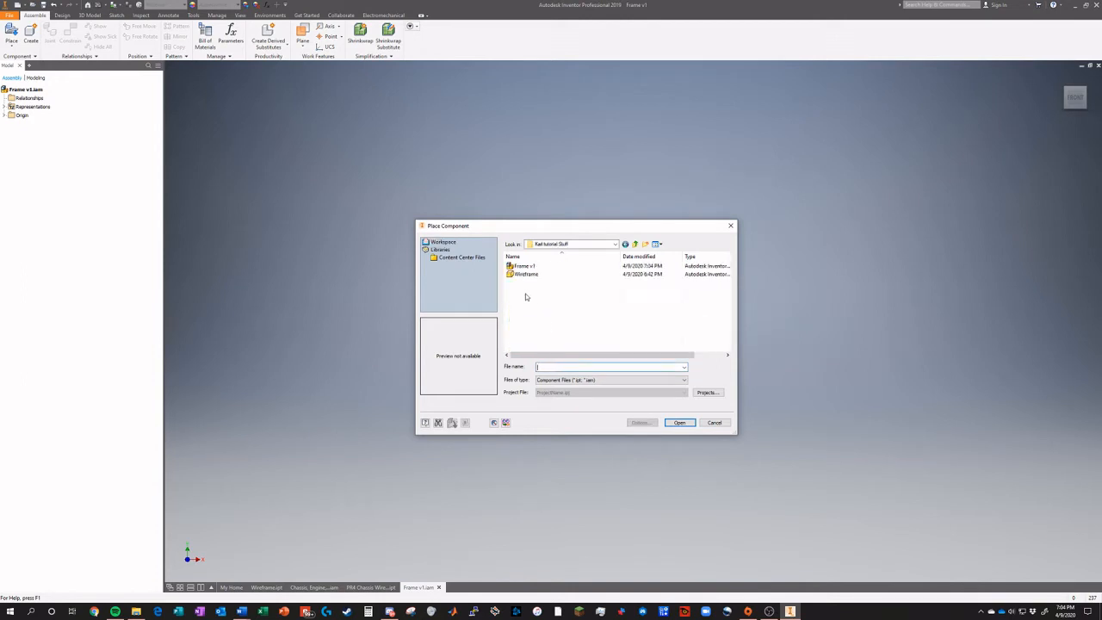
click(526, 274)
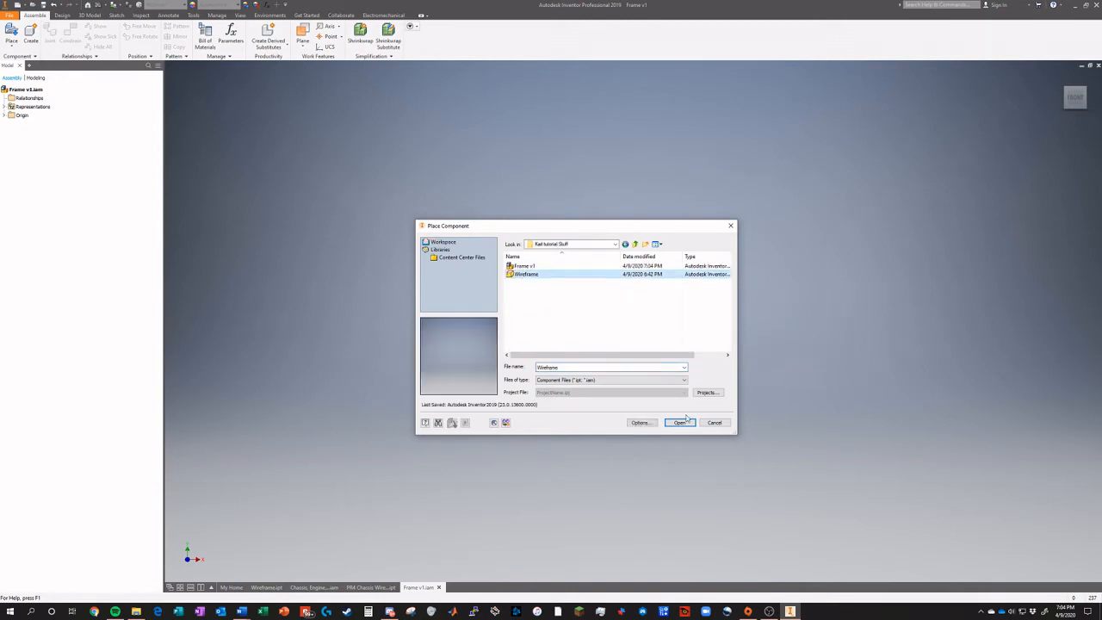
click(679, 422)
click(557, 275)
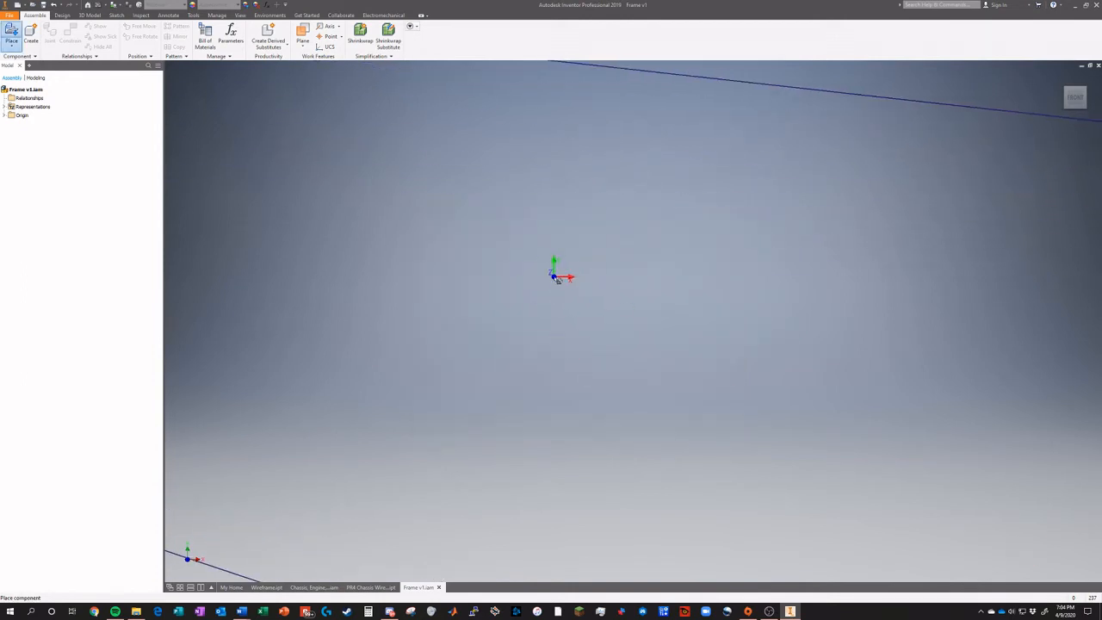
click(557, 288)
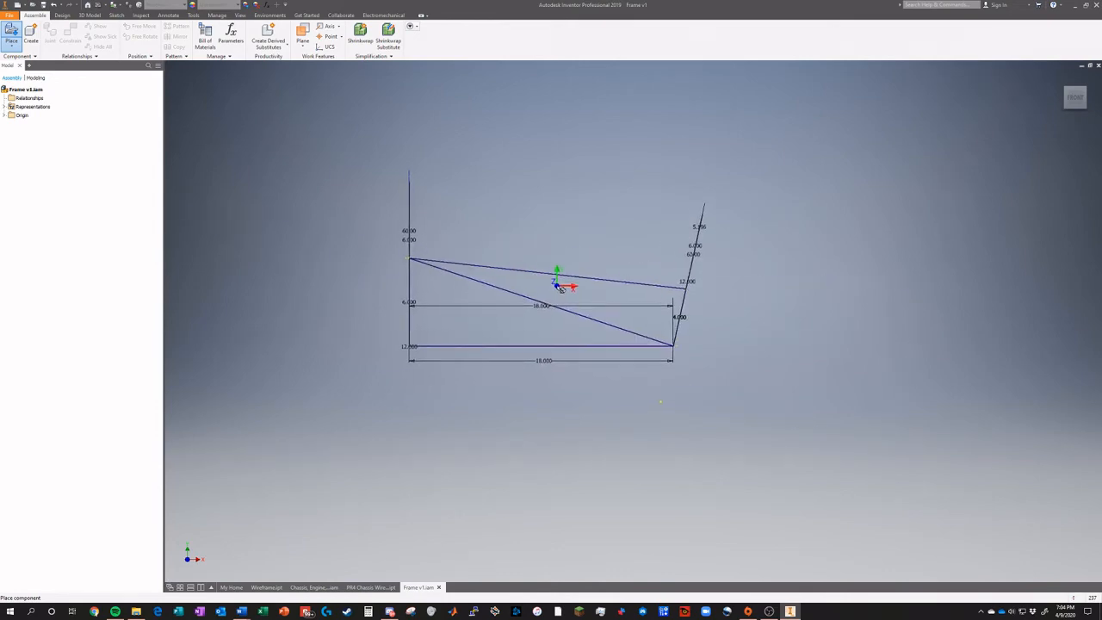
key(Escape)
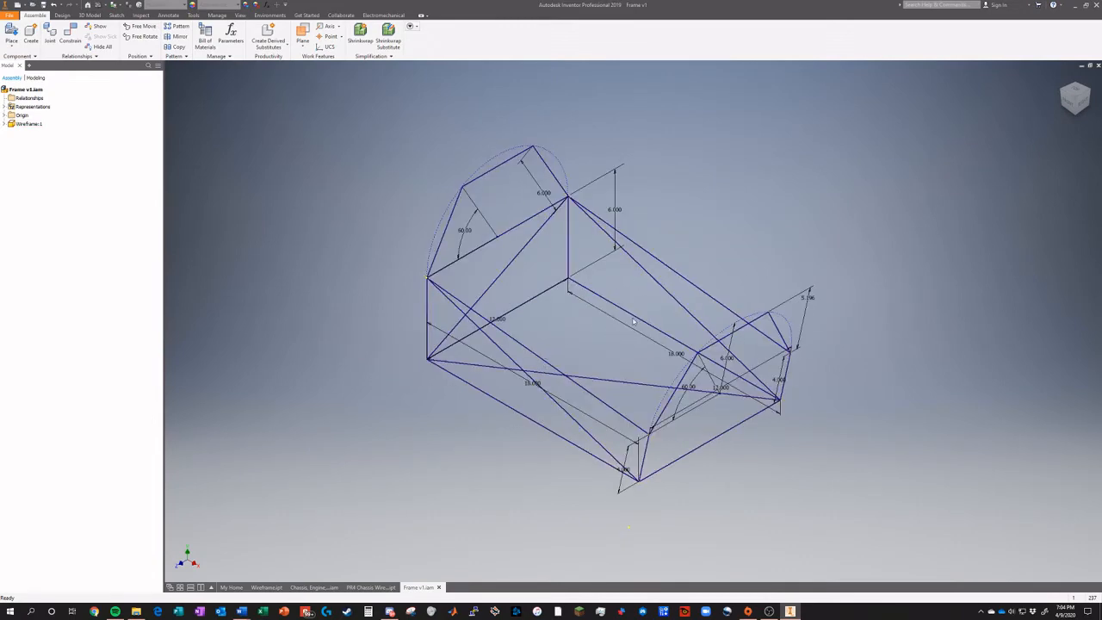
Ground the Wireframe component in the assembly and check its grounded setting
right_click(34, 125)
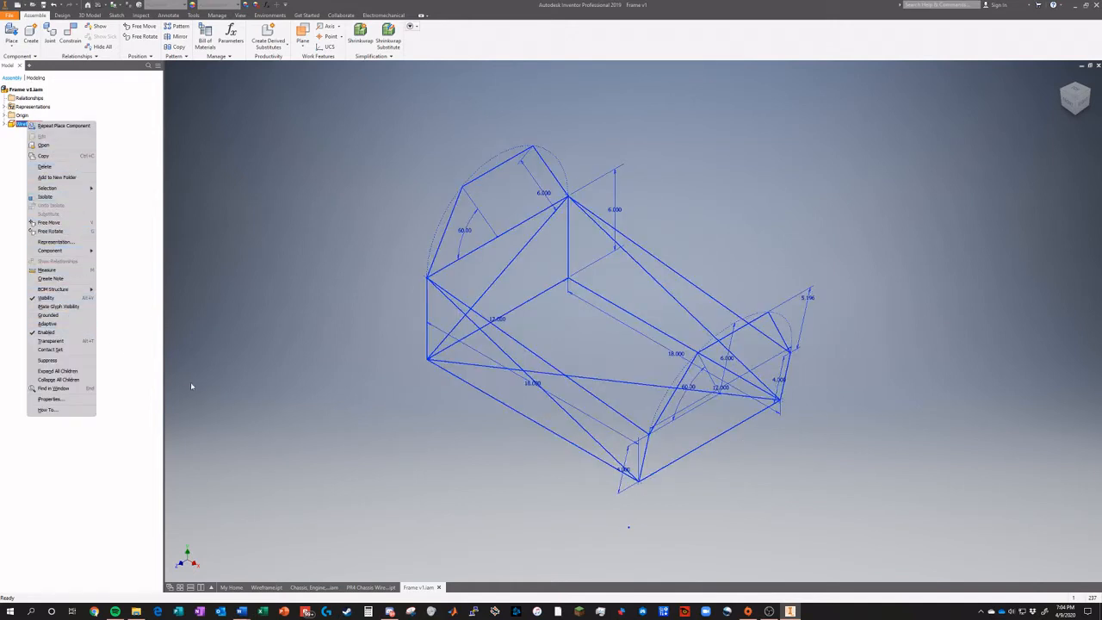
click(72, 318)
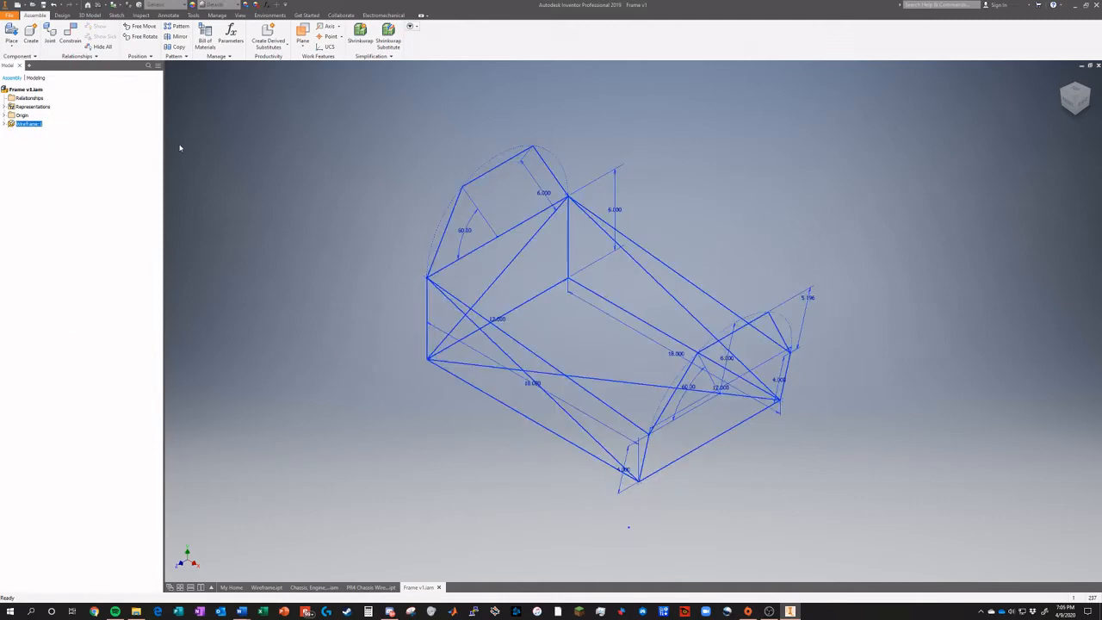
click(334, 137)
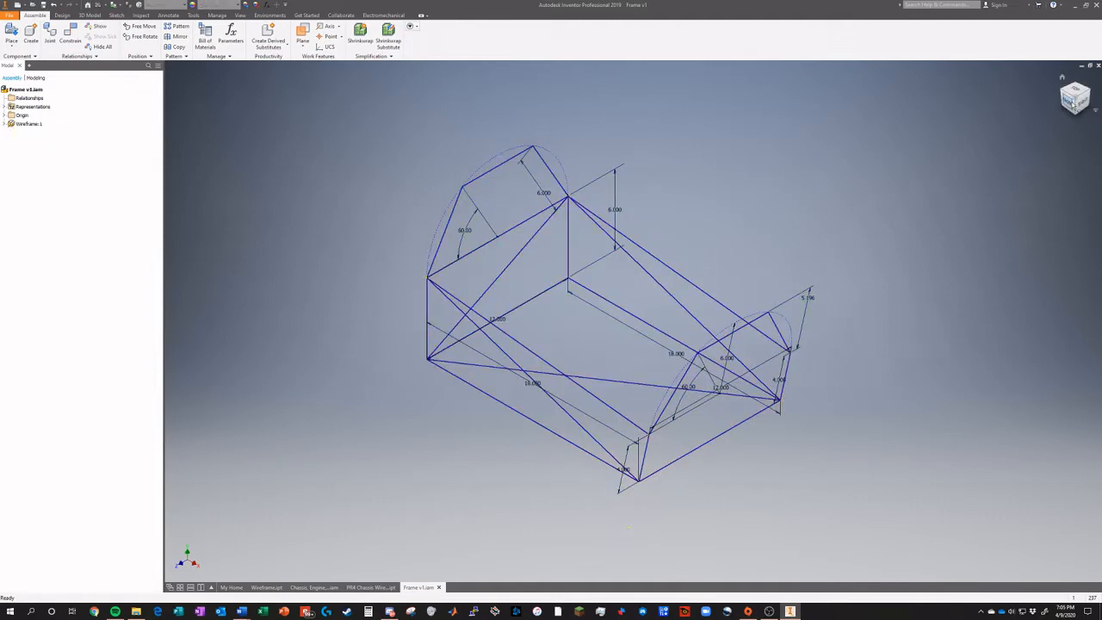
mouse_move(1079, 100)
mouse_down()
mouse_move(973, 92)
mouse_move(1089, 95)
mouse_move(1080, 99)
mouse_up()
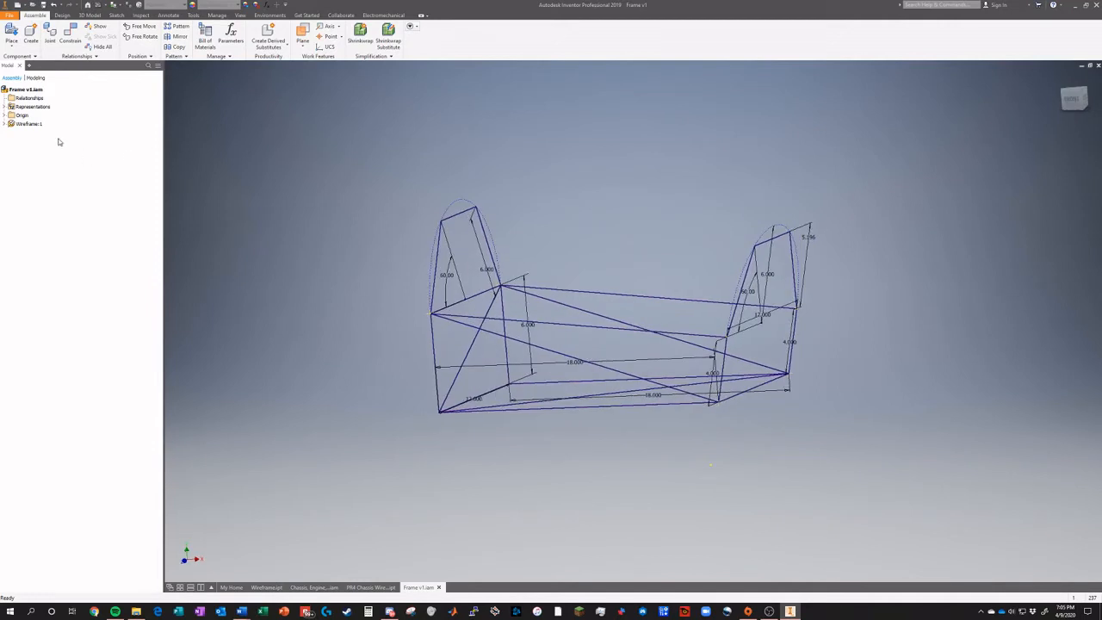
right_click(26, 124)
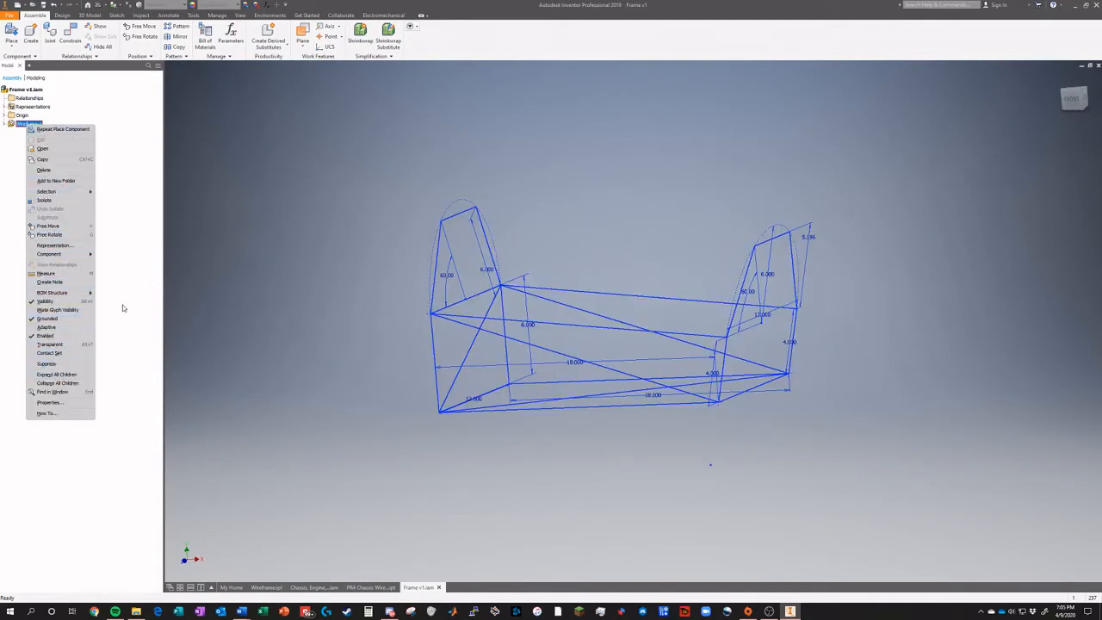
click(22, 125)
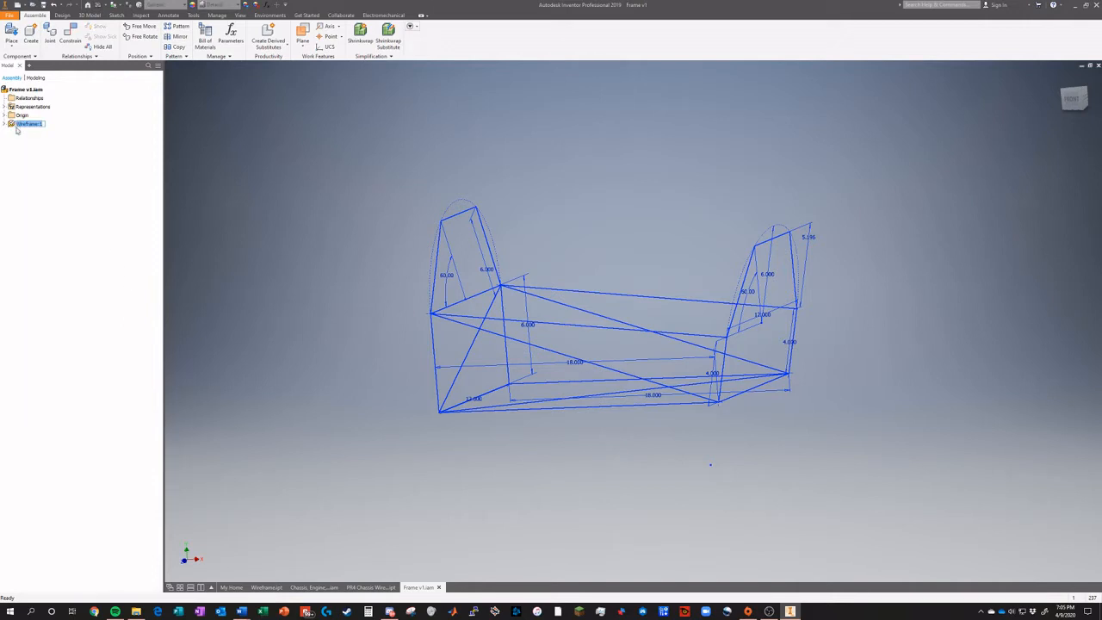
Open the Wireframe part and hide the dimensions of the Roll Hoop Plane and Right Side Bars sketches
click(6, 124)
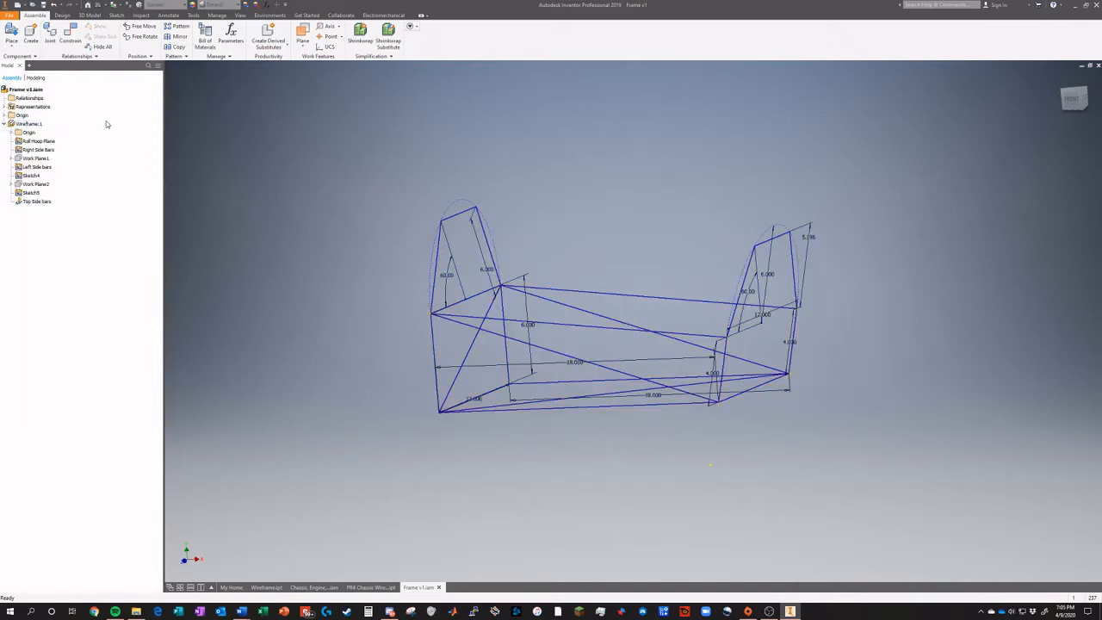
double_click(36, 125)
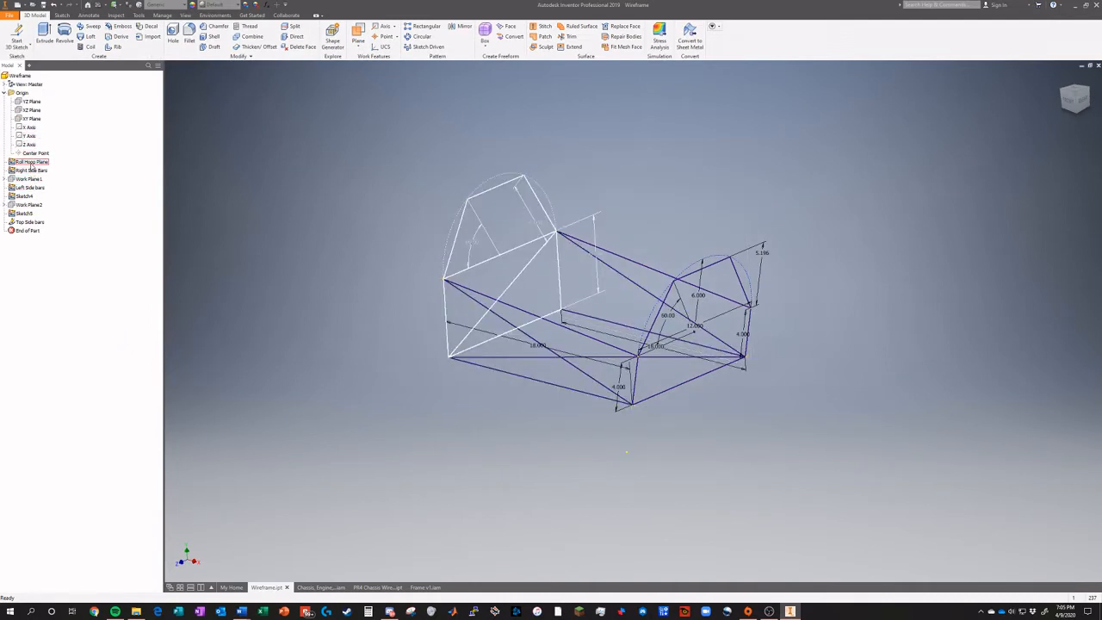
right_click(31, 163)
click(47, 288)
right_click(28, 172)
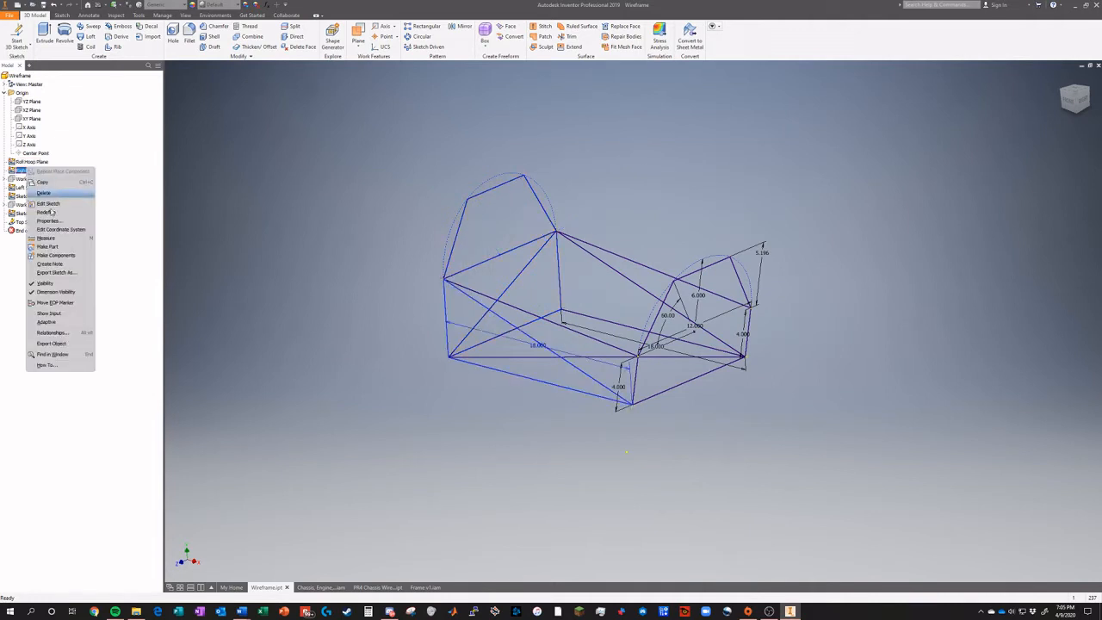
click(47, 288)
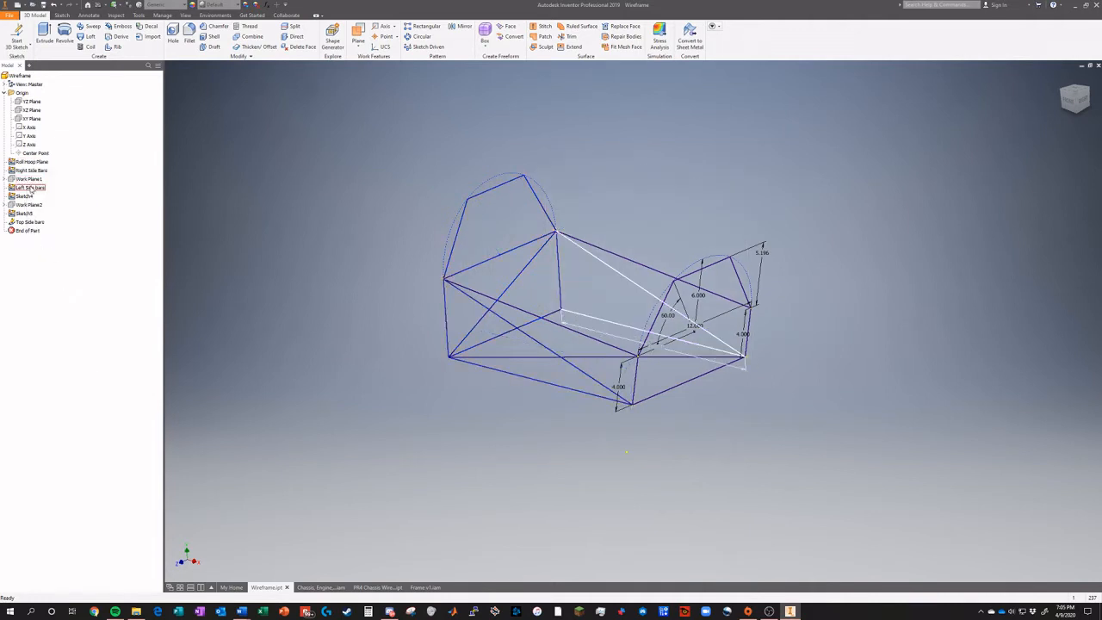
Hide the dimensions of the Left Side bars sketch and Sketch5, and return to the Frame v1 assembly
right_click(32, 189)
click(57, 312)
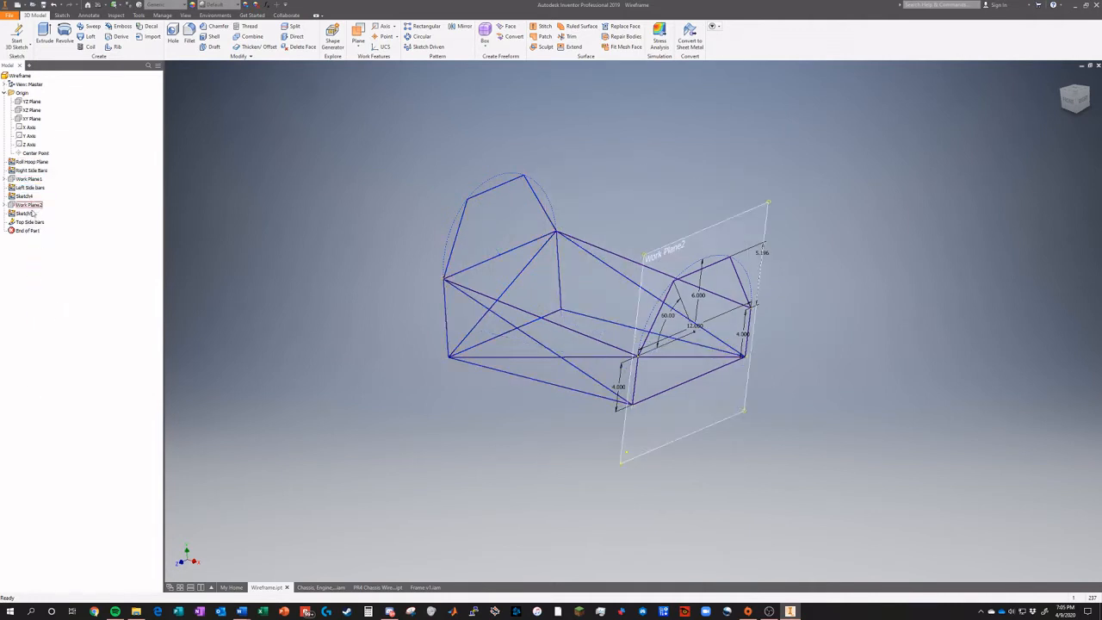
right_click(32, 213)
click(57, 336)
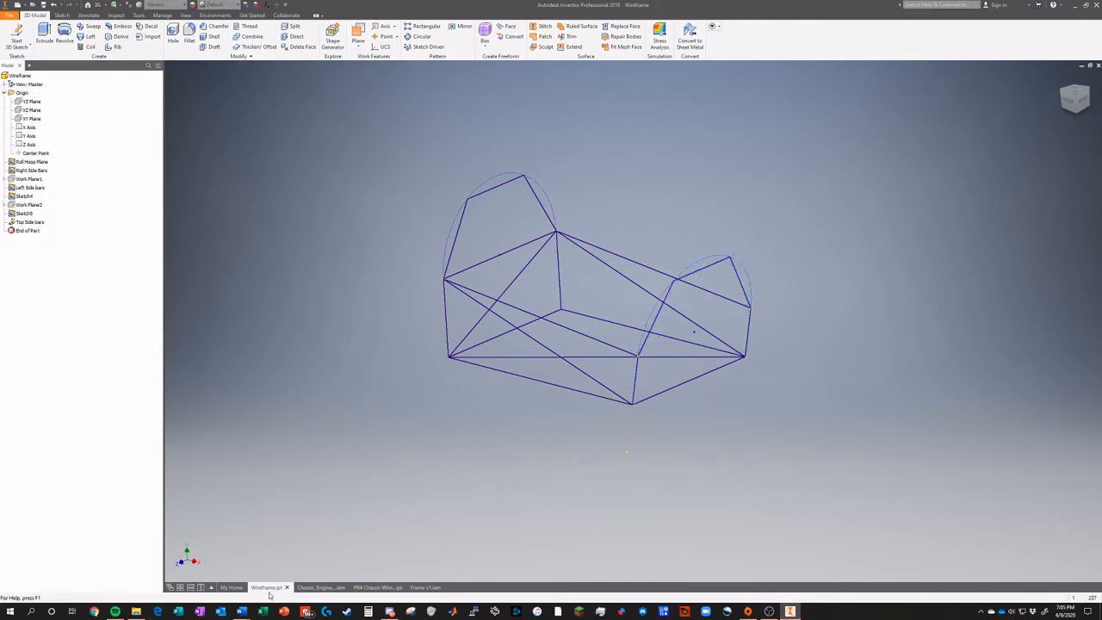
click(425, 587)
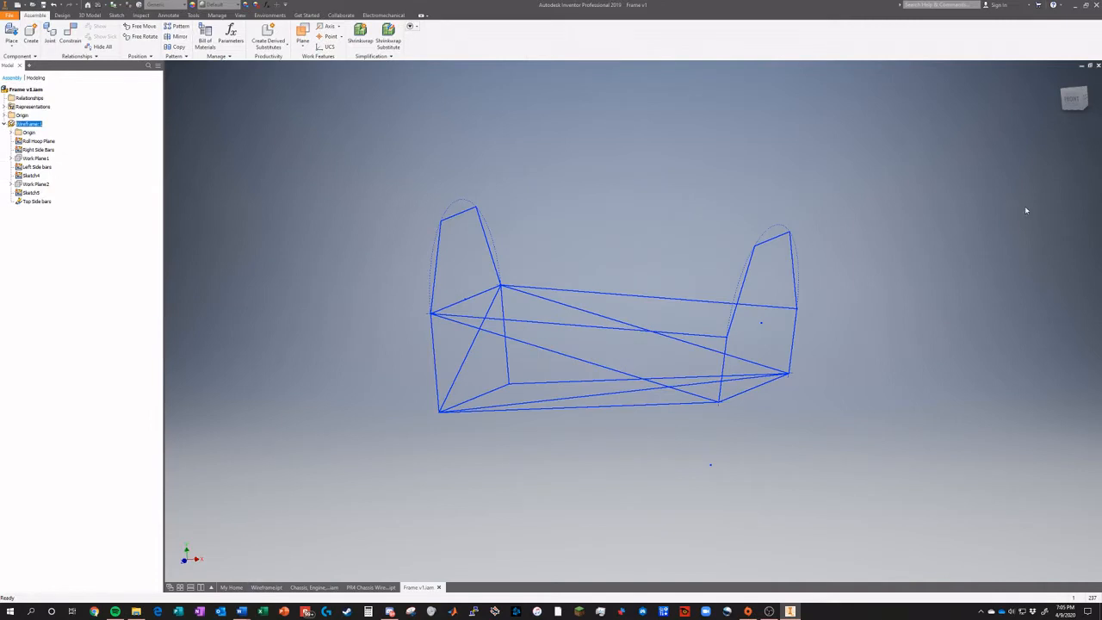
Start Insert Frame with the Parks Racing standard, the 1inOD family and size 1inOD-095
drag(1076, 104, 1031, 100)
shift+middle_drag(632, 321, 508, 329)
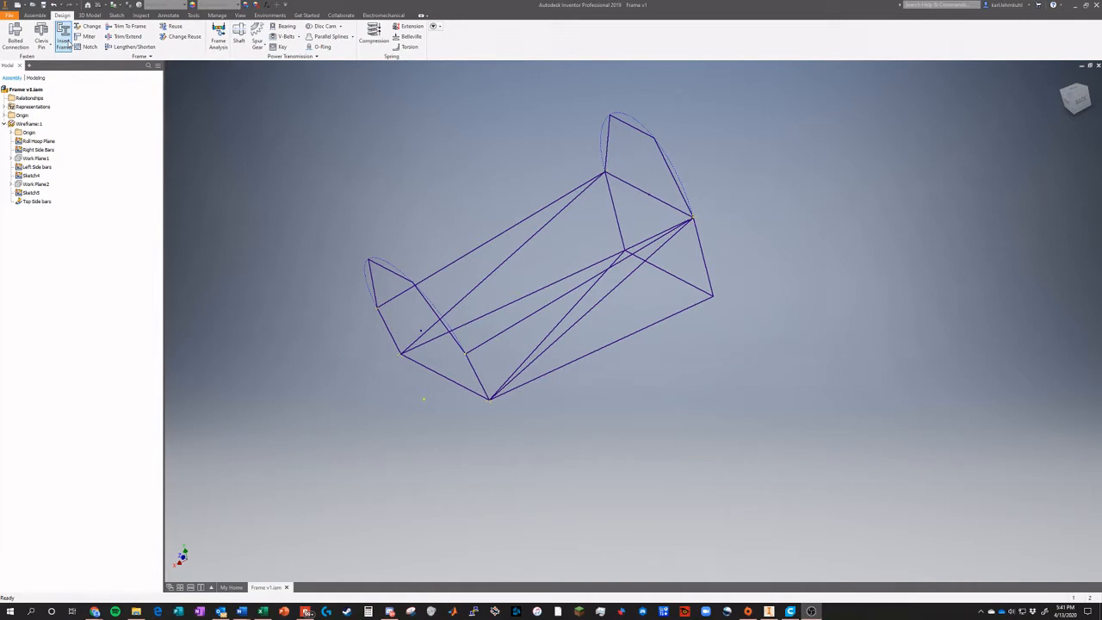
click(63, 40)
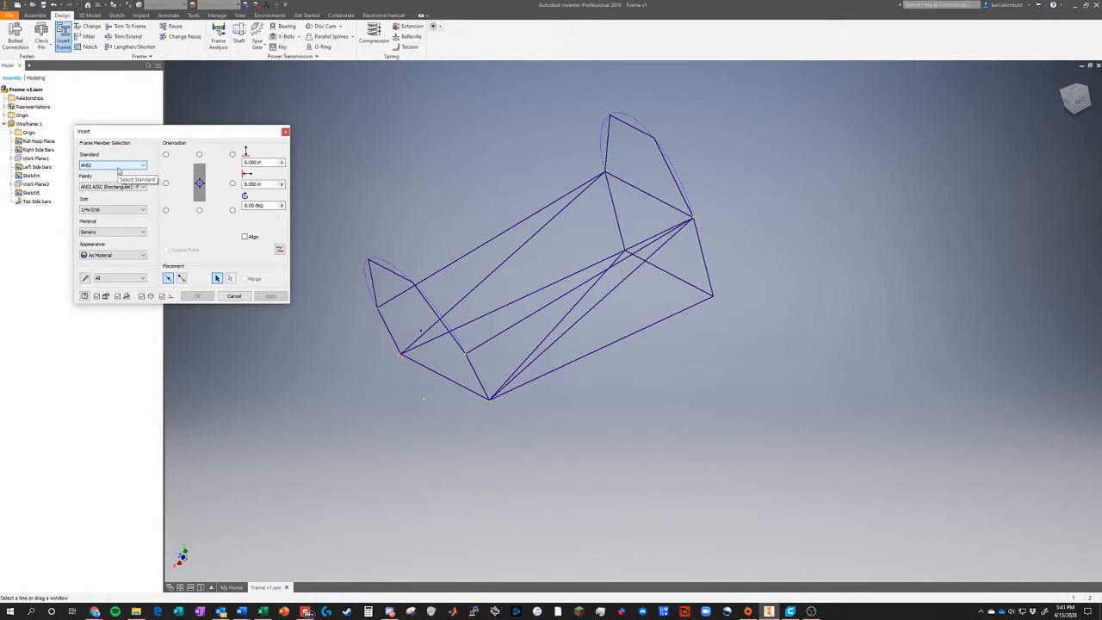
click(118, 170)
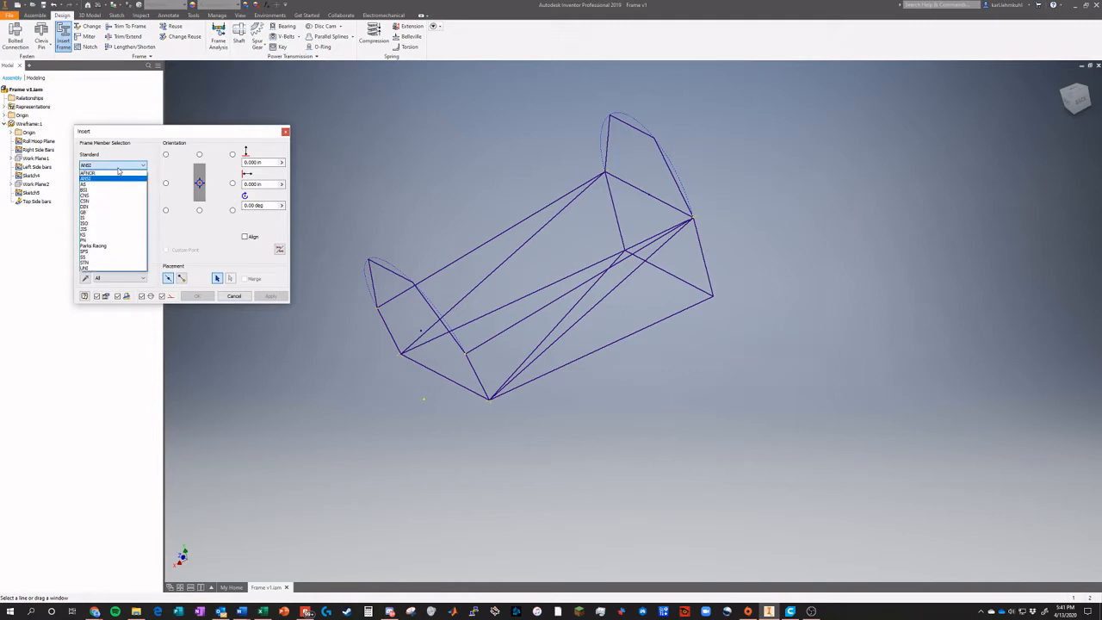
click(118, 169)
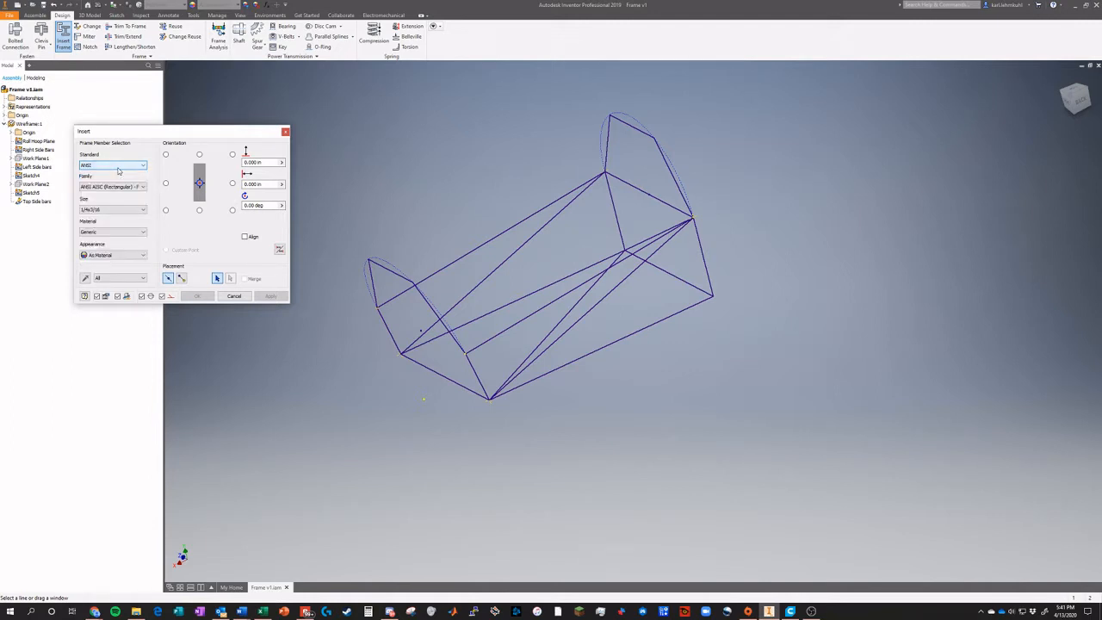
click(117, 170)
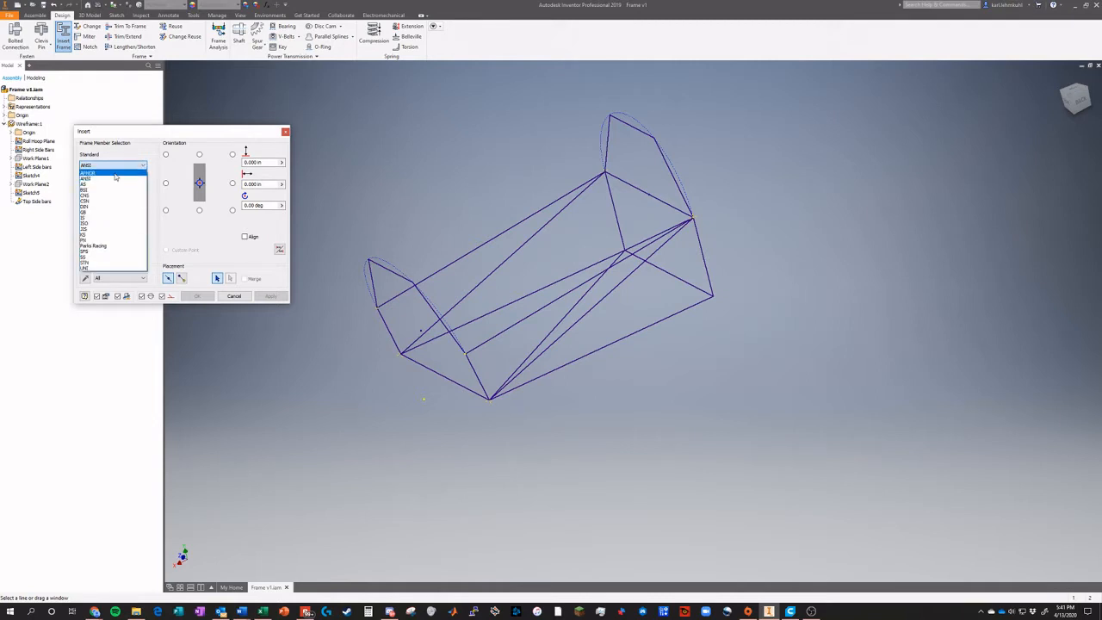
click(104, 247)
click(107, 187)
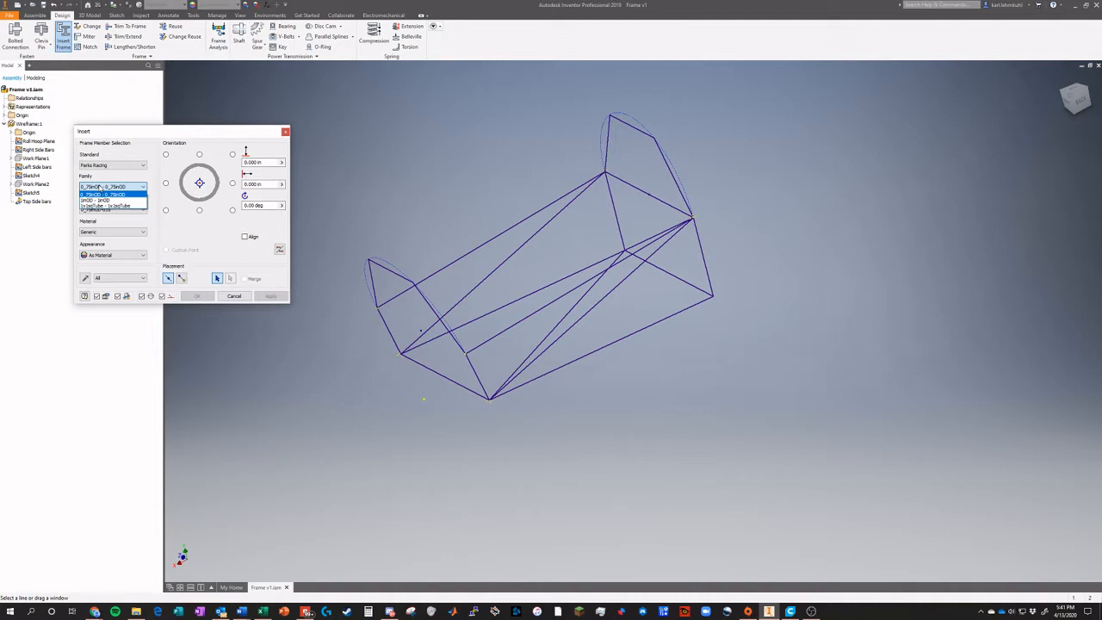
click(100, 202)
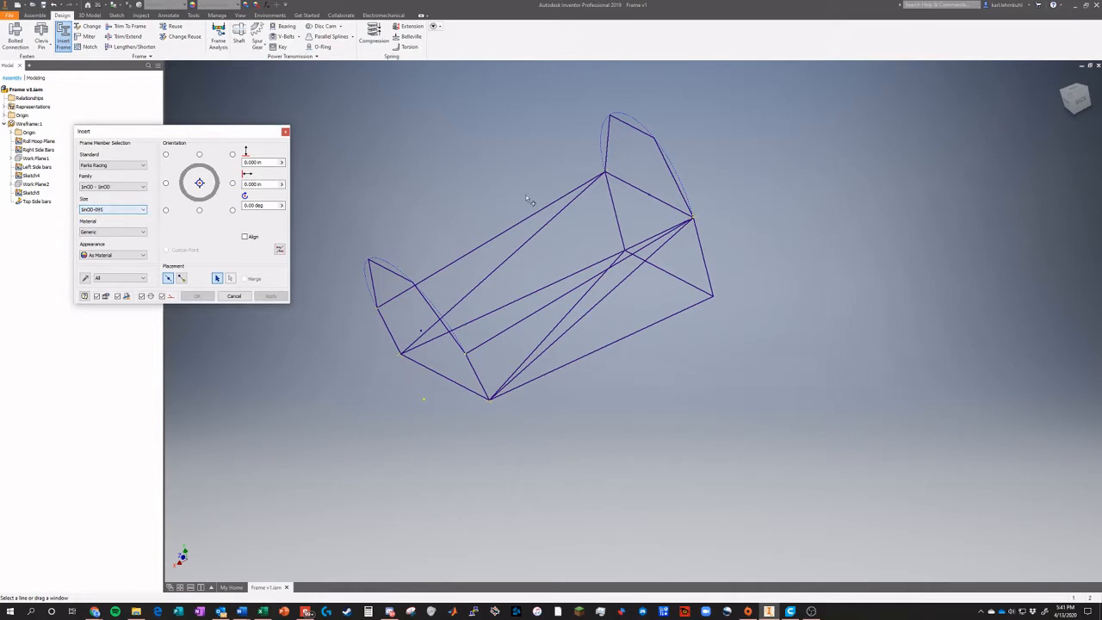
Select the upright and hoop lines at both ends of the wireframe as frame members
click(617, 216)
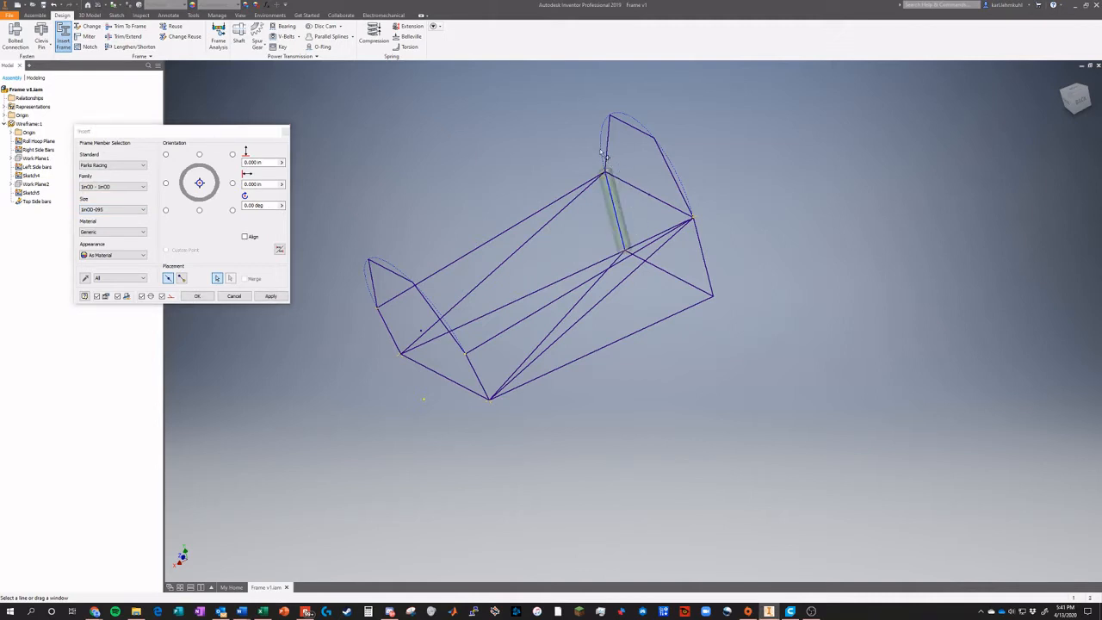
click(605, 155)
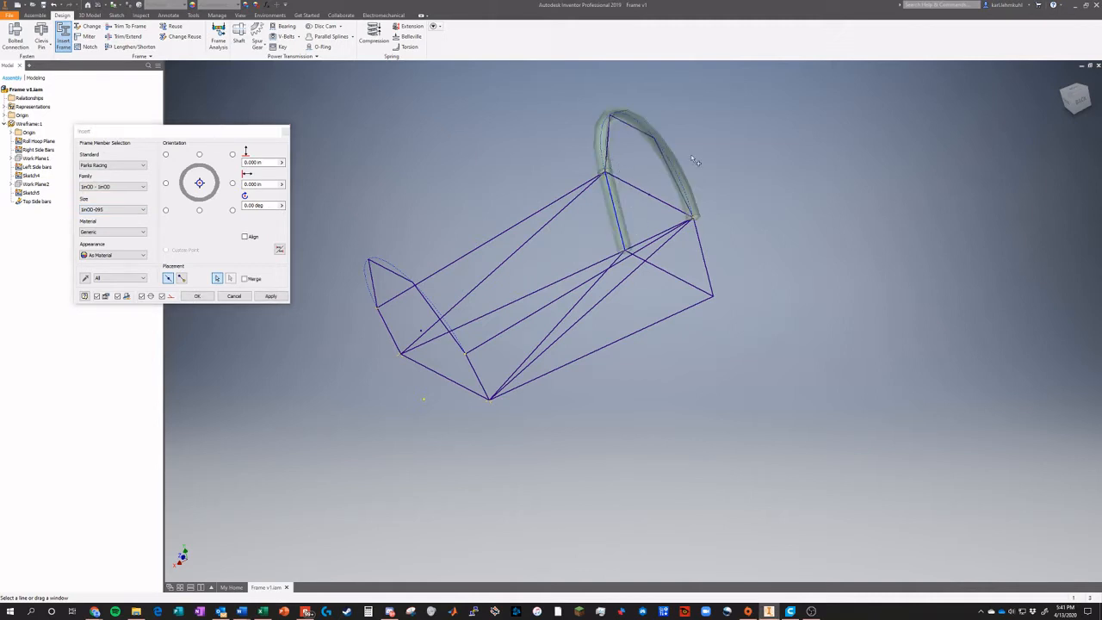
click(703, 250)
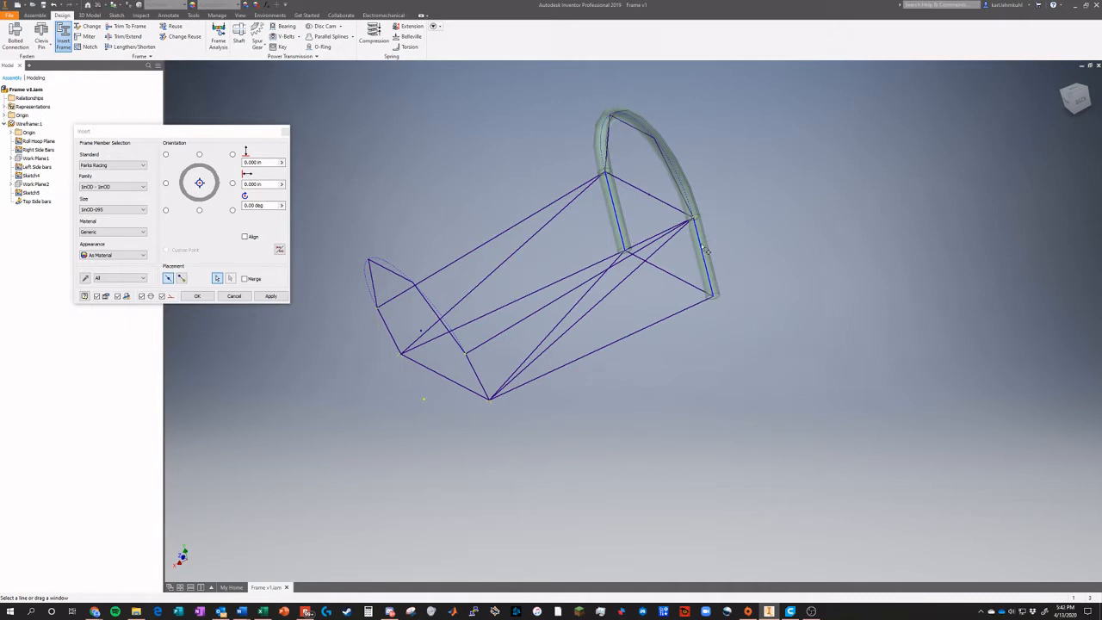
click(477, 376)
click(431, 306)
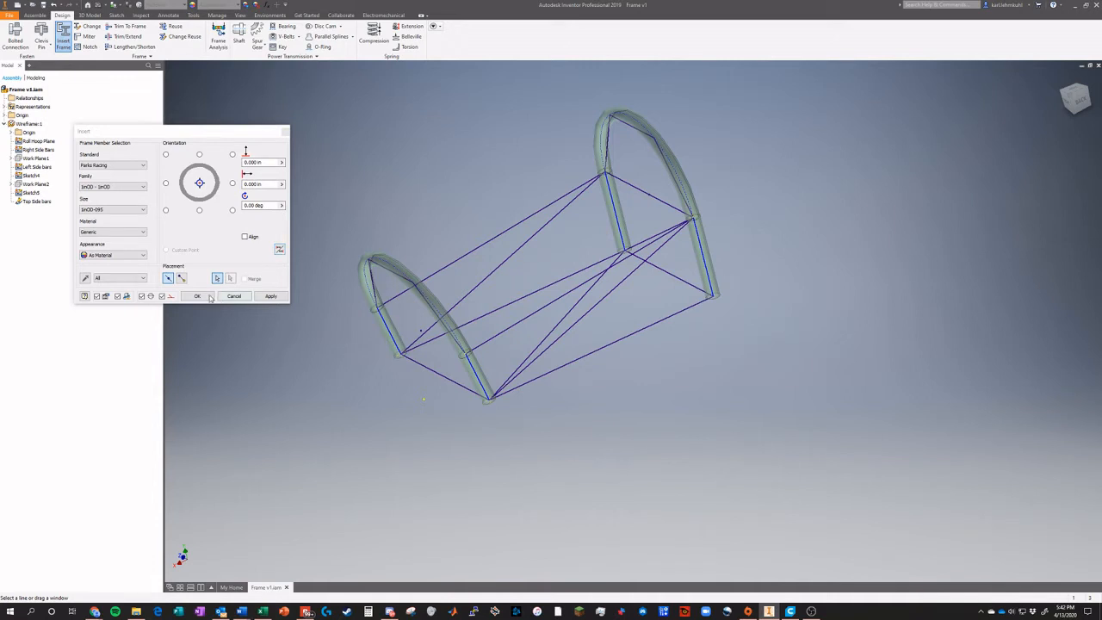
Set the material of the selected upright and hoop frame members to Steel, Alloy
click(107, 232)
scroll(111, 276, down, 3)
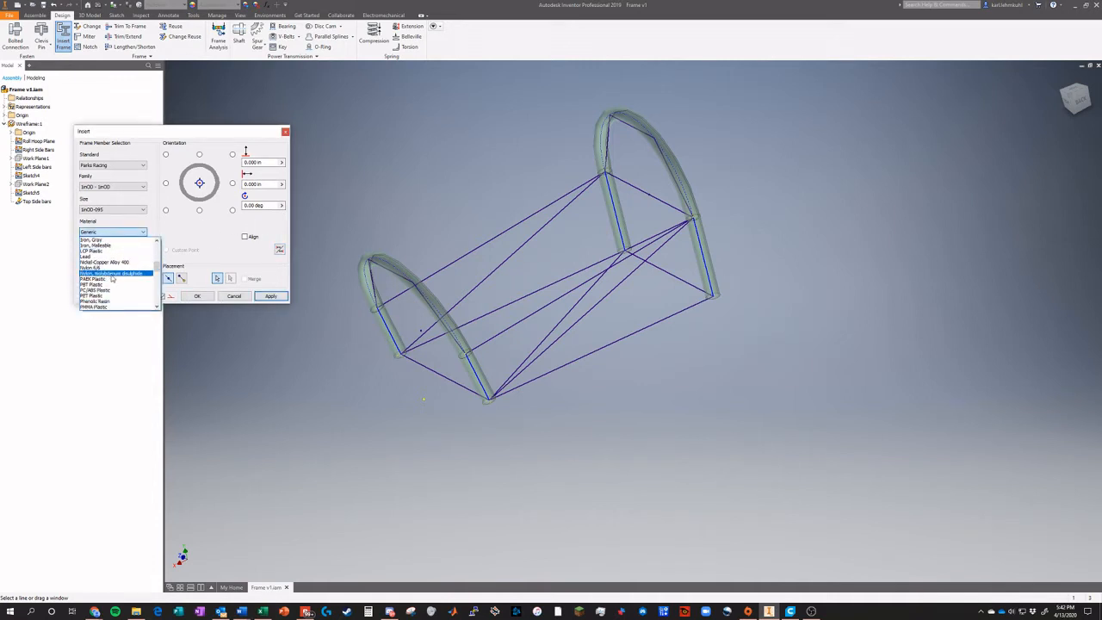
scroll(112, 280, down, 3)
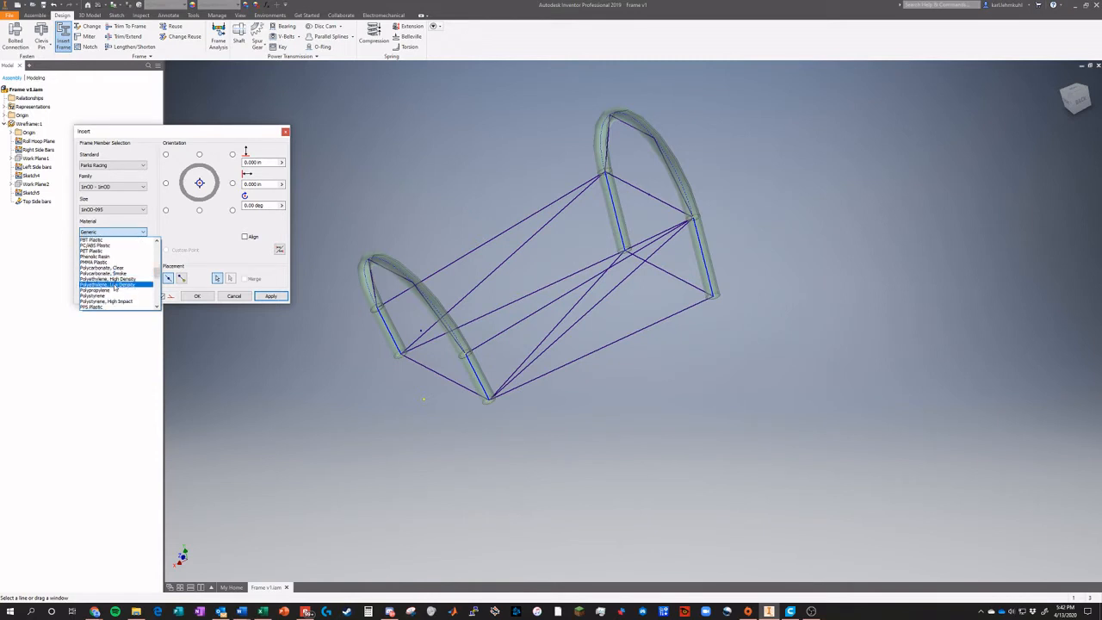
scroll(113, 287, down, 4)
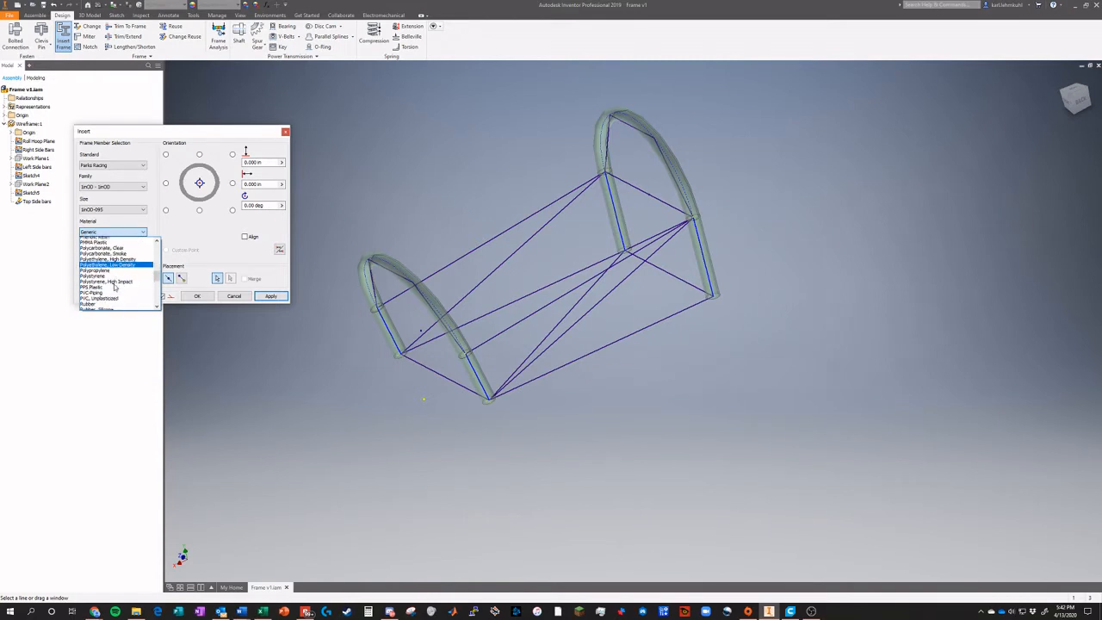
scroll(117, 293, down, 5)
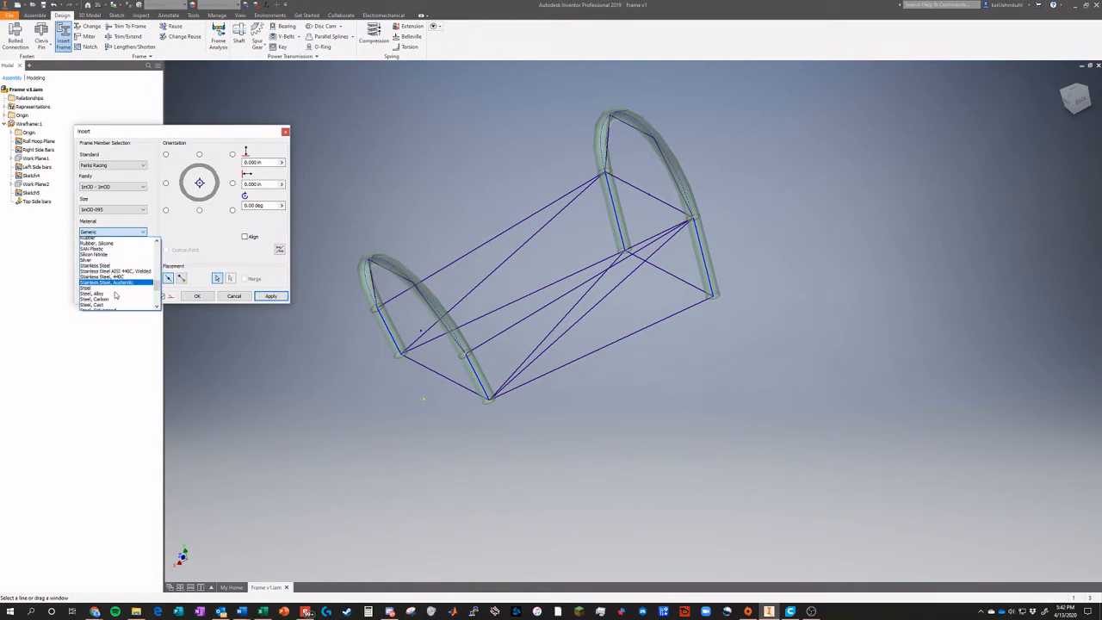
scroll(115, 294, up, 3)
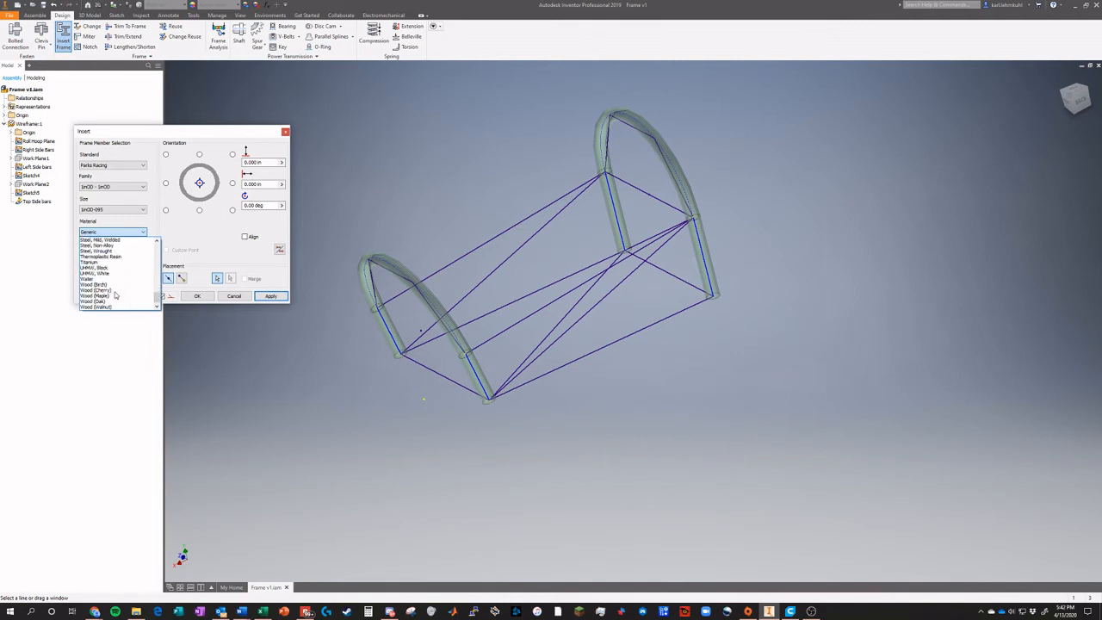
scroll(116, 295, up, 2)
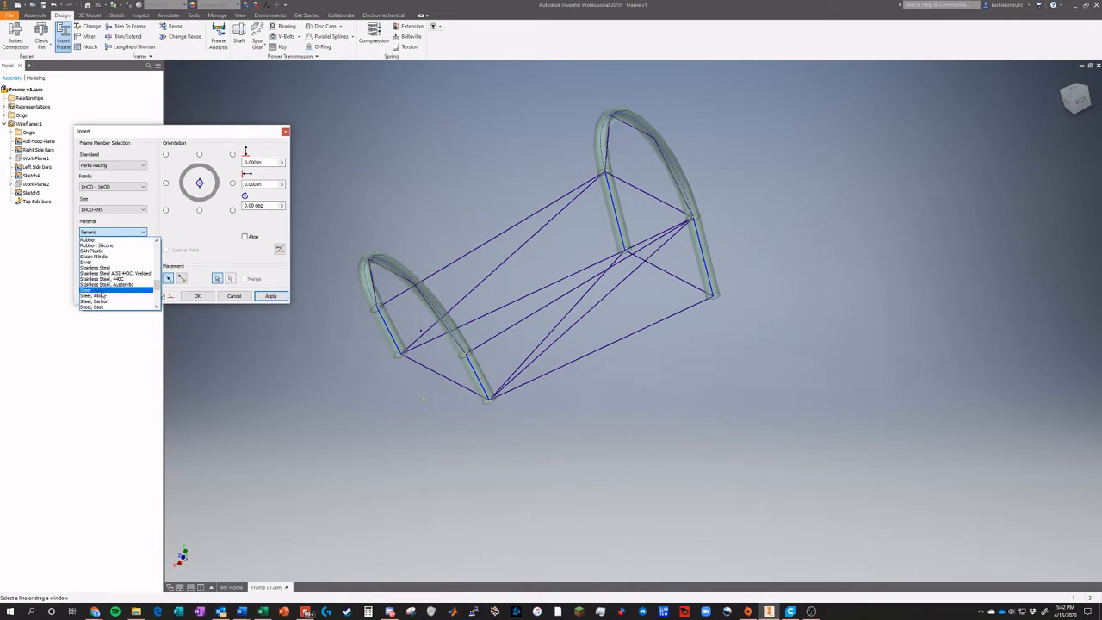
click(102, 295)
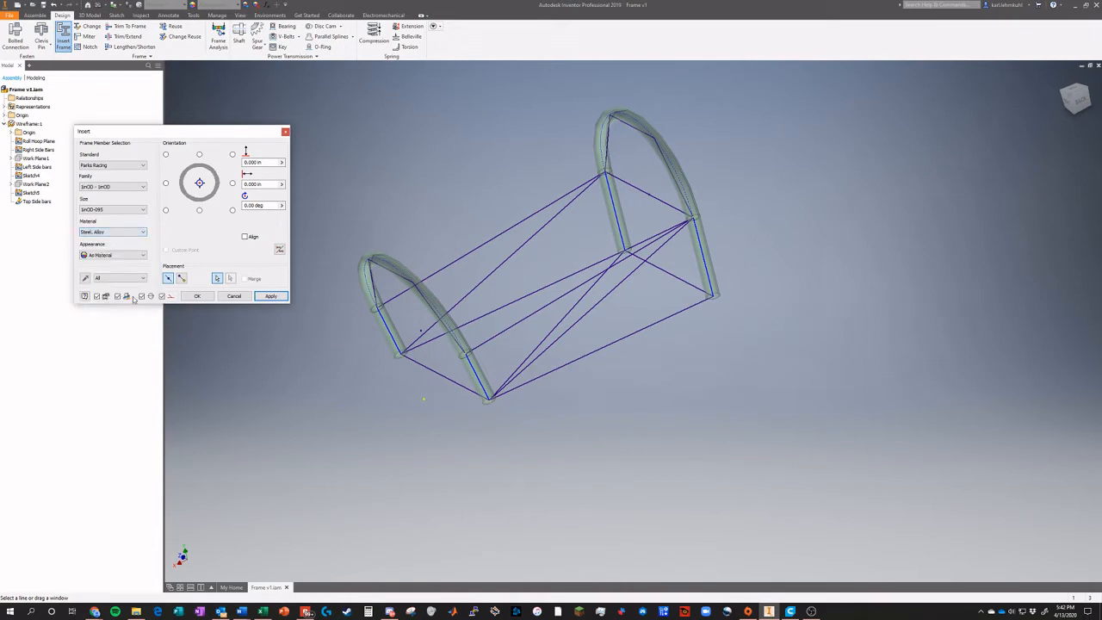
Create the round upright and hoop tubes, accepting the default frame, skeleton and member file names
click(197, 297)
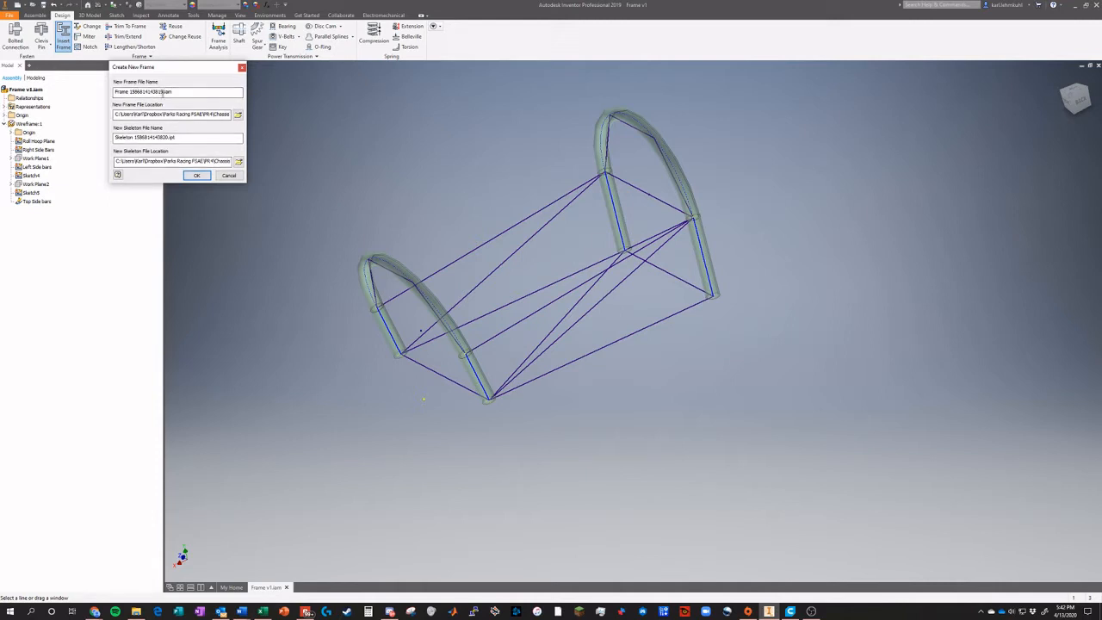
click(196, 175)
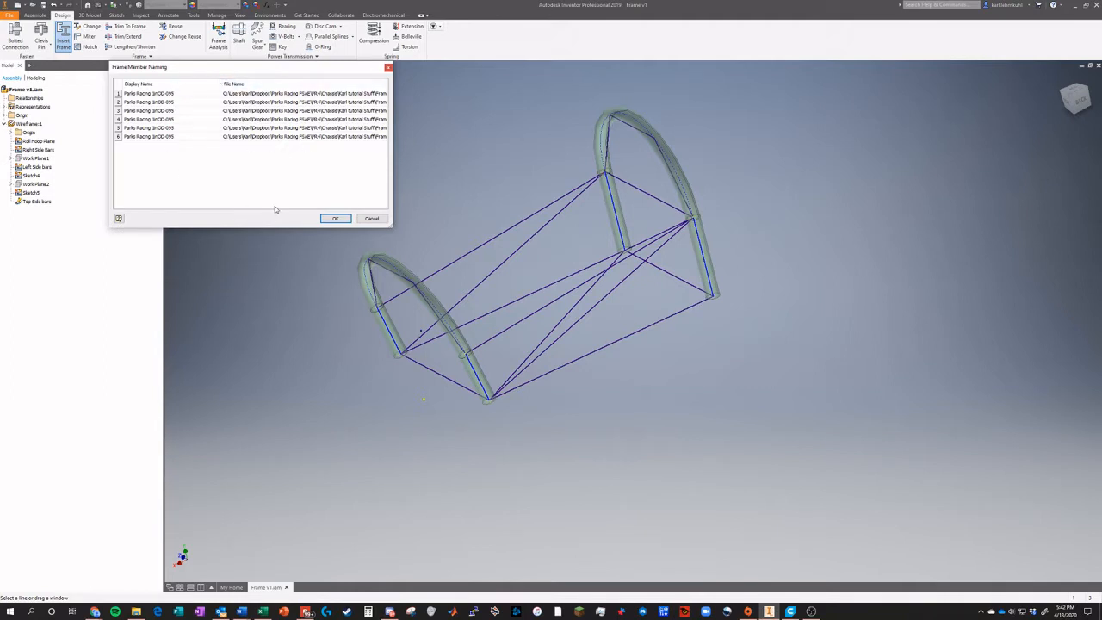
click(333, 219)
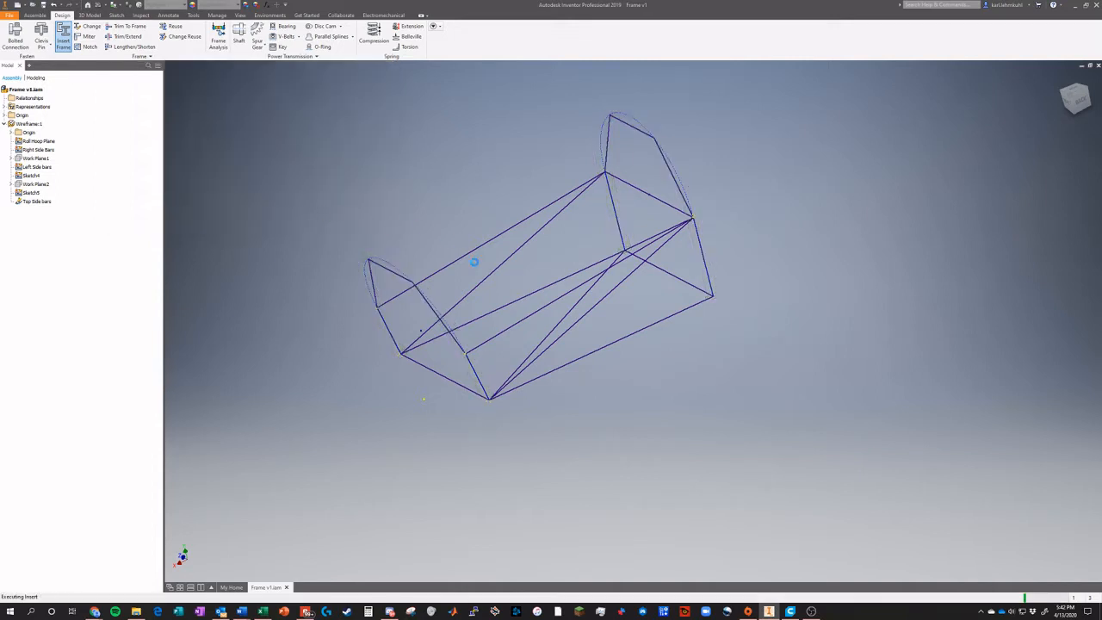
Set up a new Insert Frame with the Parks Racing 1x1sqTube family, size 1x1sqTube-049 and material Steel, Alloy
mouse_move(1076, 98)
mouse_down()
mouse_move(1089, 86)
mouse_move(1062, 84)
mouse_up()
shift+middle_drag(495, 344, 629, 210)
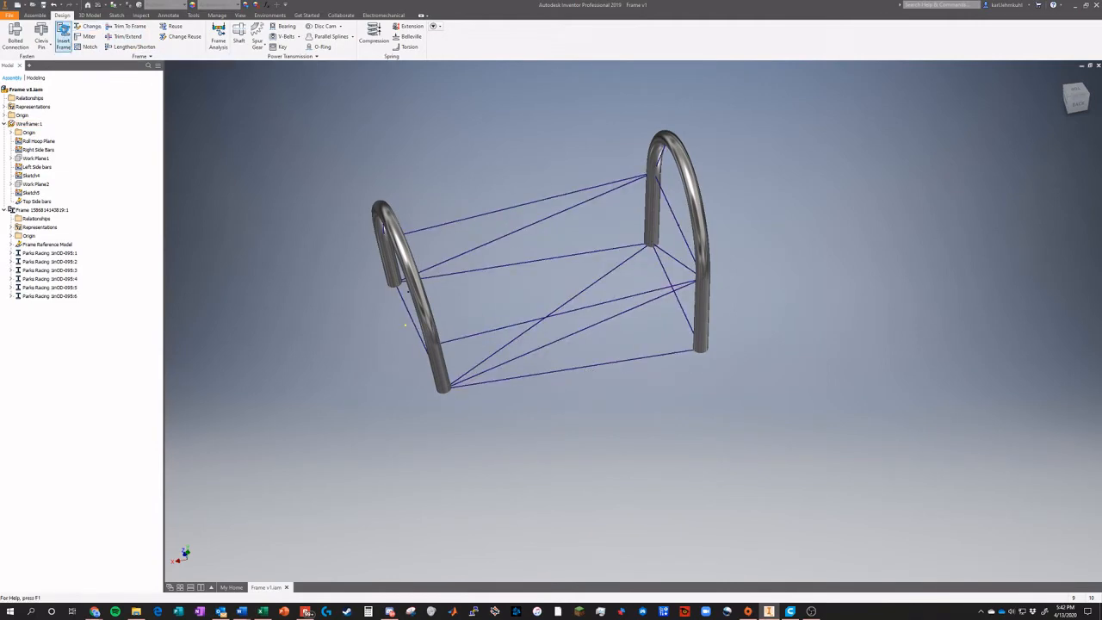
click(63, 39)
click(96, 188)
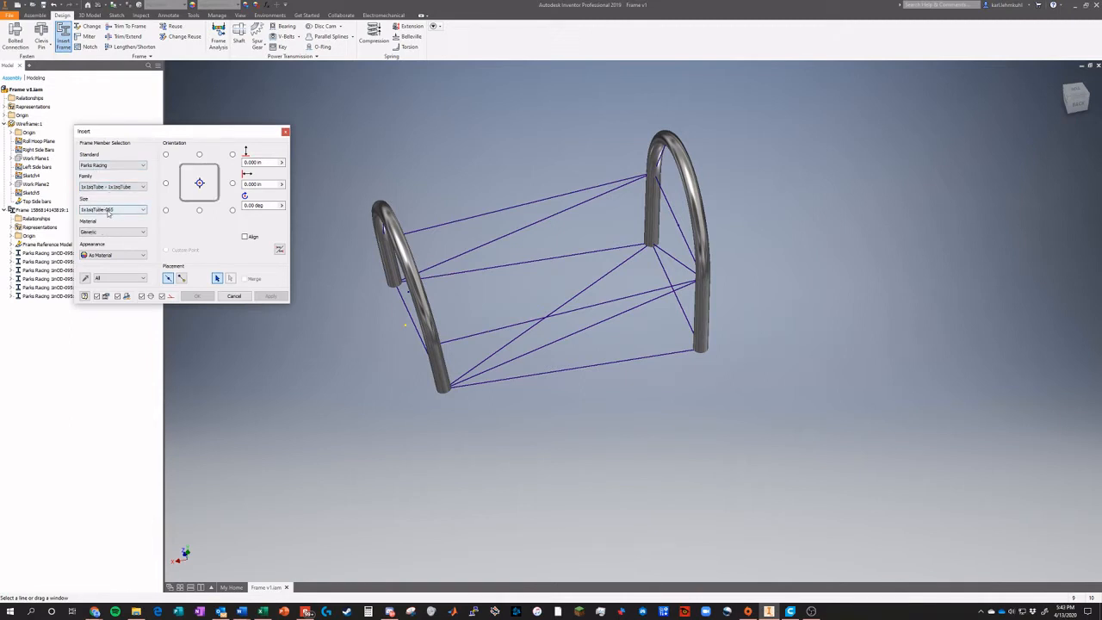
click(108, 210)
click(108, 216)
click(98, 232)
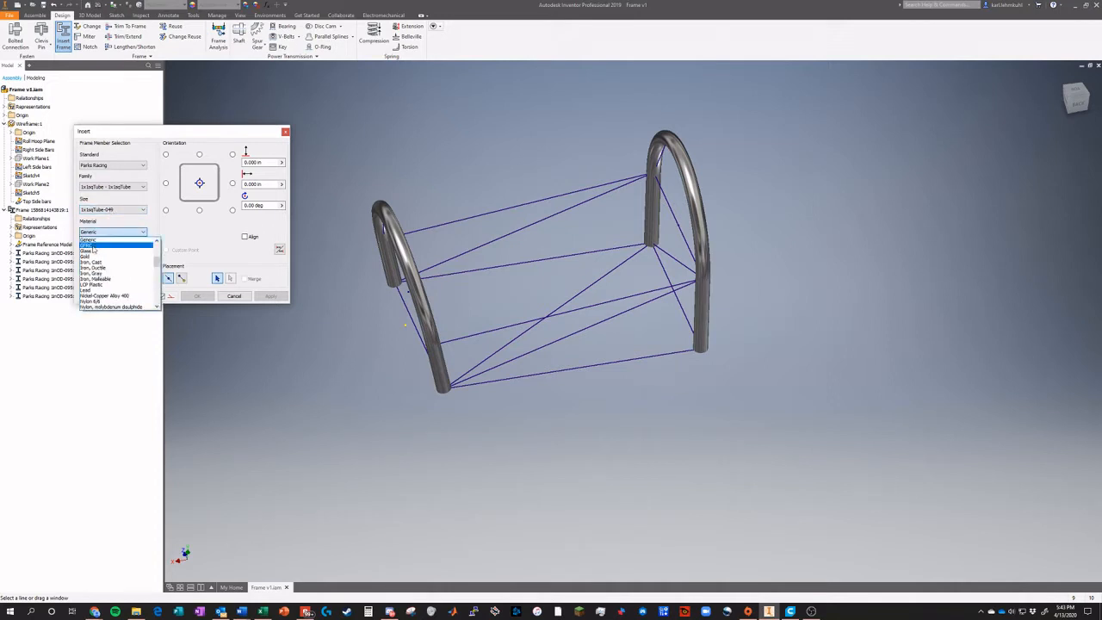
scroll(94, 282, down, 10)
scroll(95, 282, down, 6)
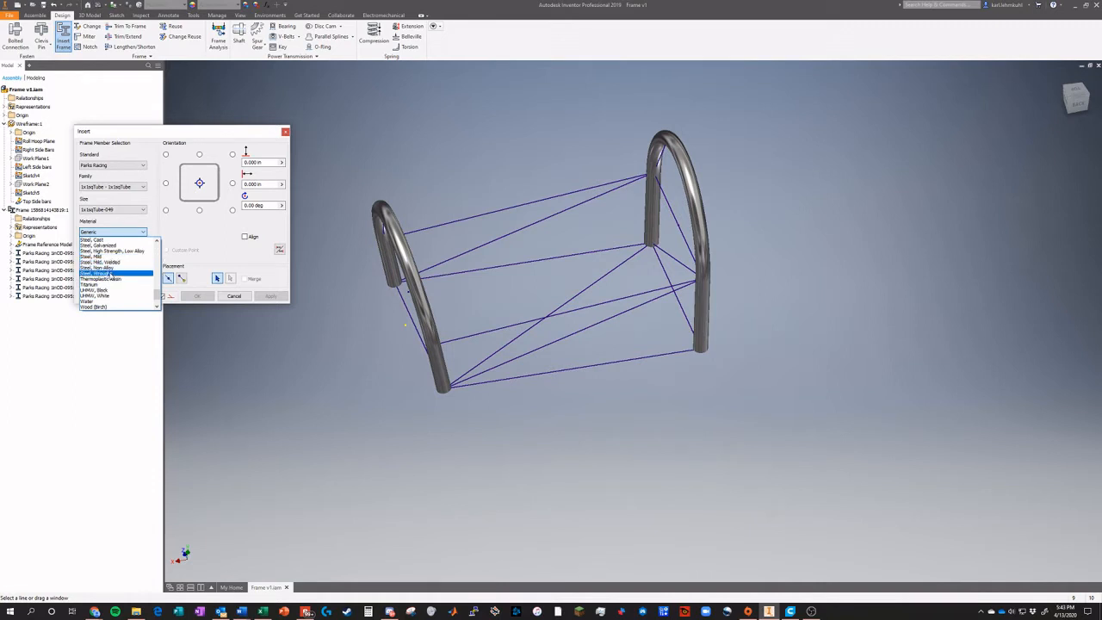
scroll(99, 254, up, 1)
click(97, 241)
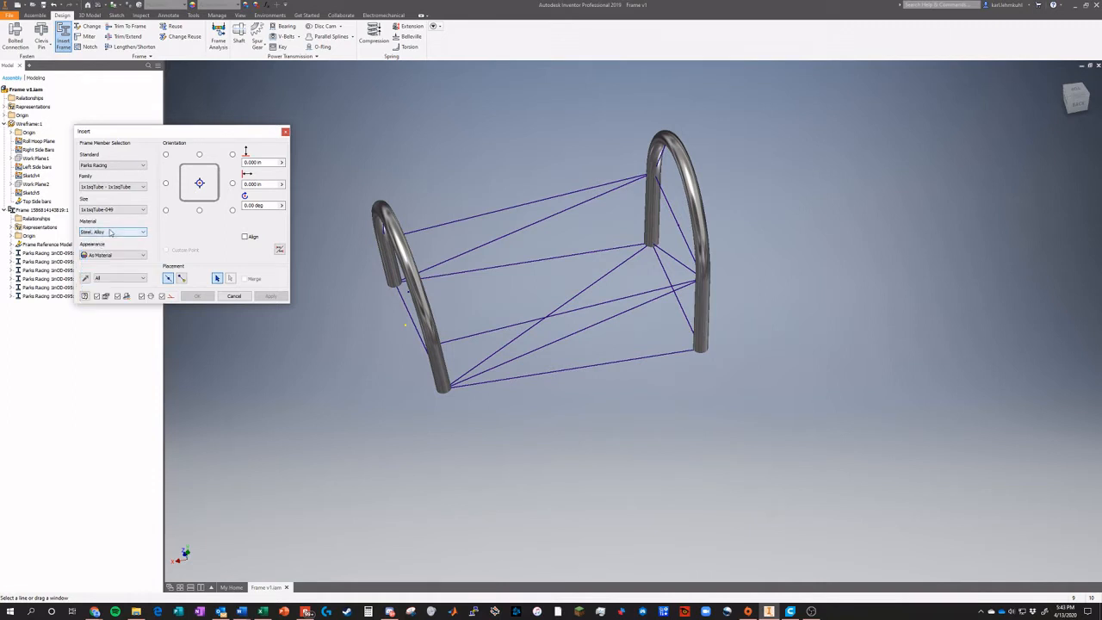
Insert square tubes along the four base rectangle lines joining the hoops, accepting the default member names
click(521, 263)
click(669, 277)
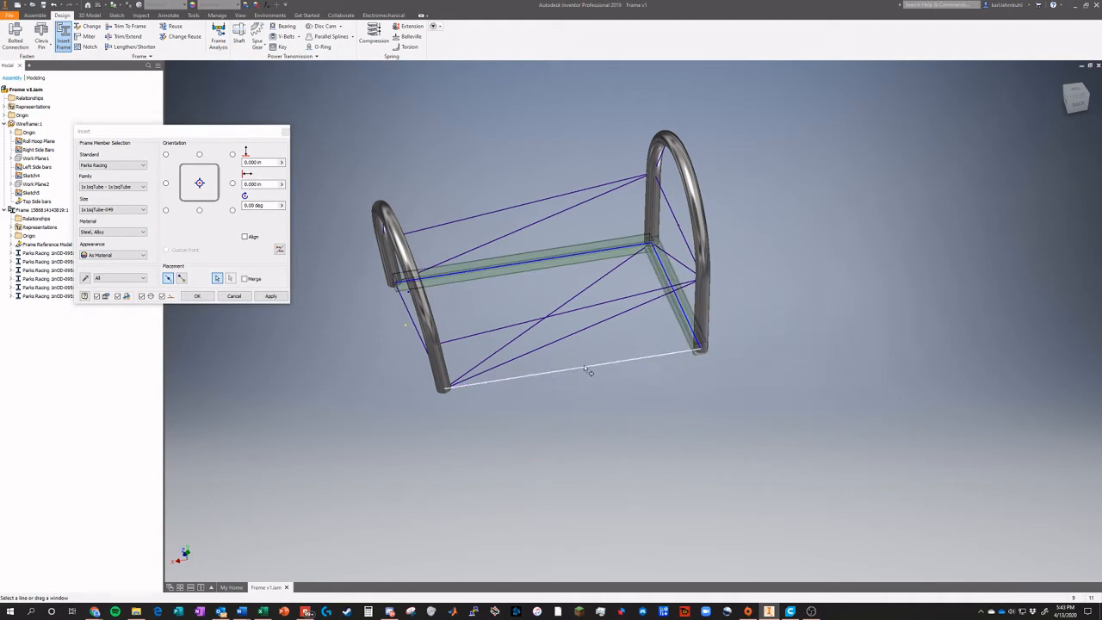
click(590, 365)
click(407, 318)
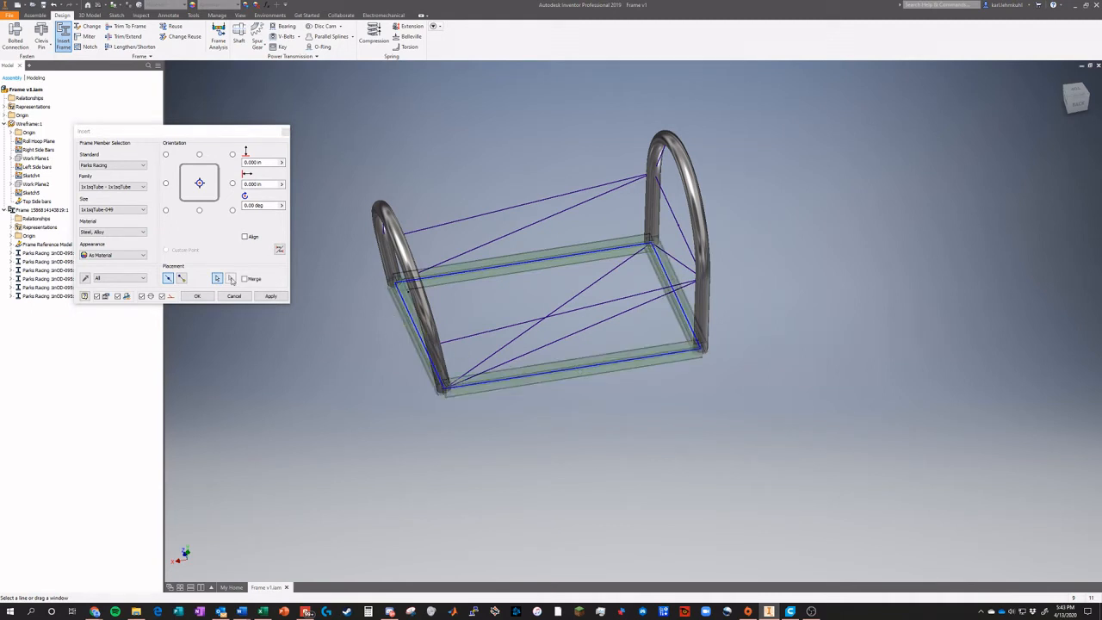
click(197, 296)
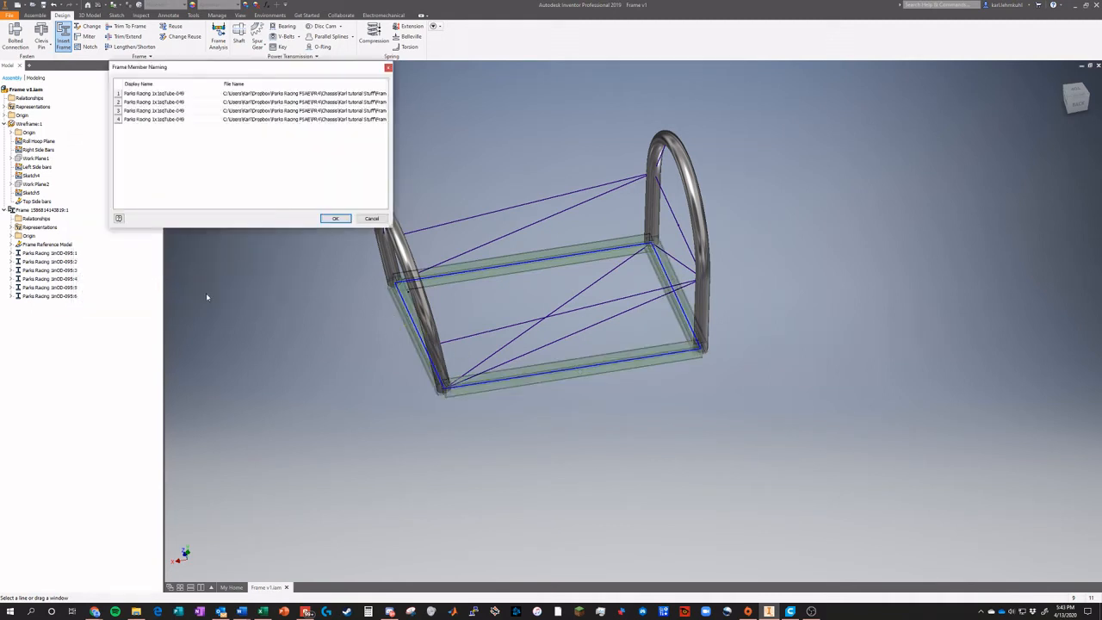
click(335, 219)
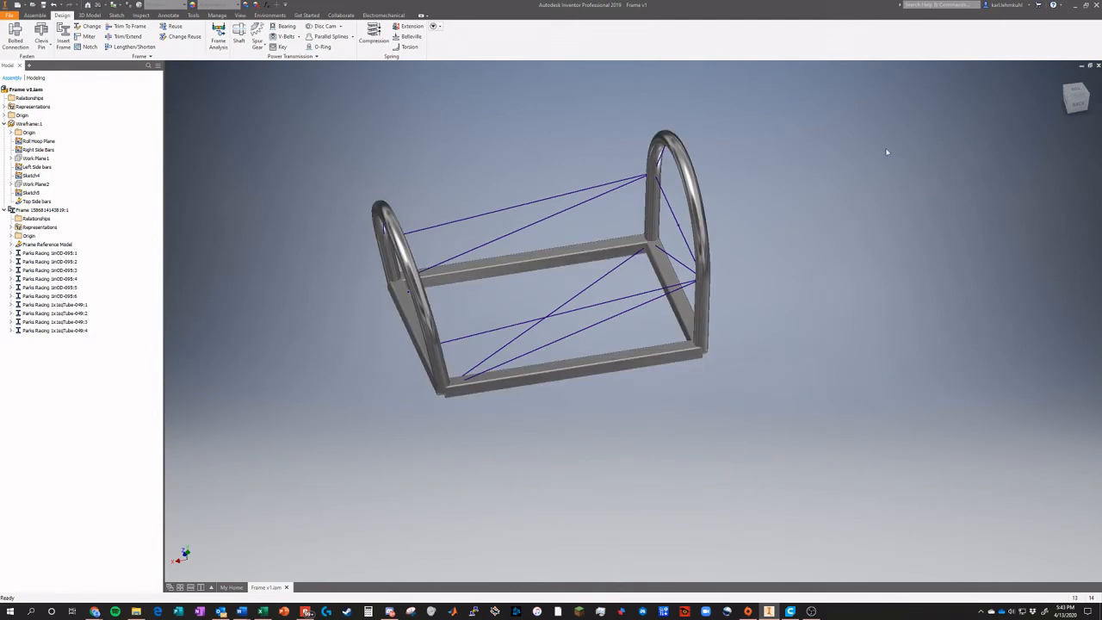
Miter the base corner between square tubes 1x1sqTube-049:4 and 1x1sqTube-049:3 with a 0.000 in gap
drag(1078, 105, 1081, 78)
scroll(490, 261, down, 10)
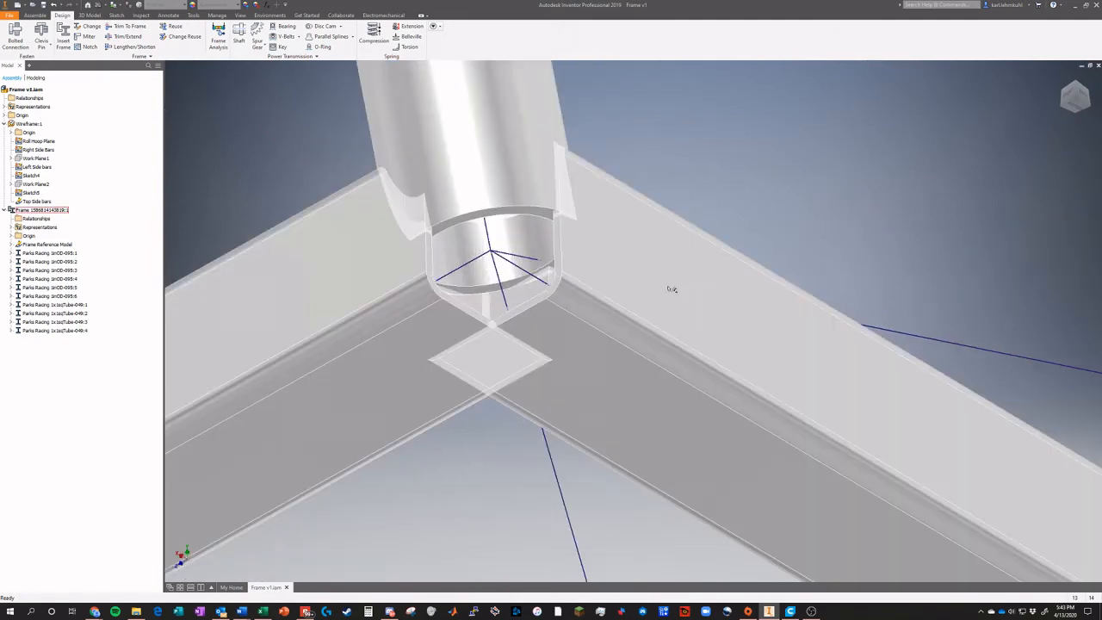
scroll(532, 258, up, 3)
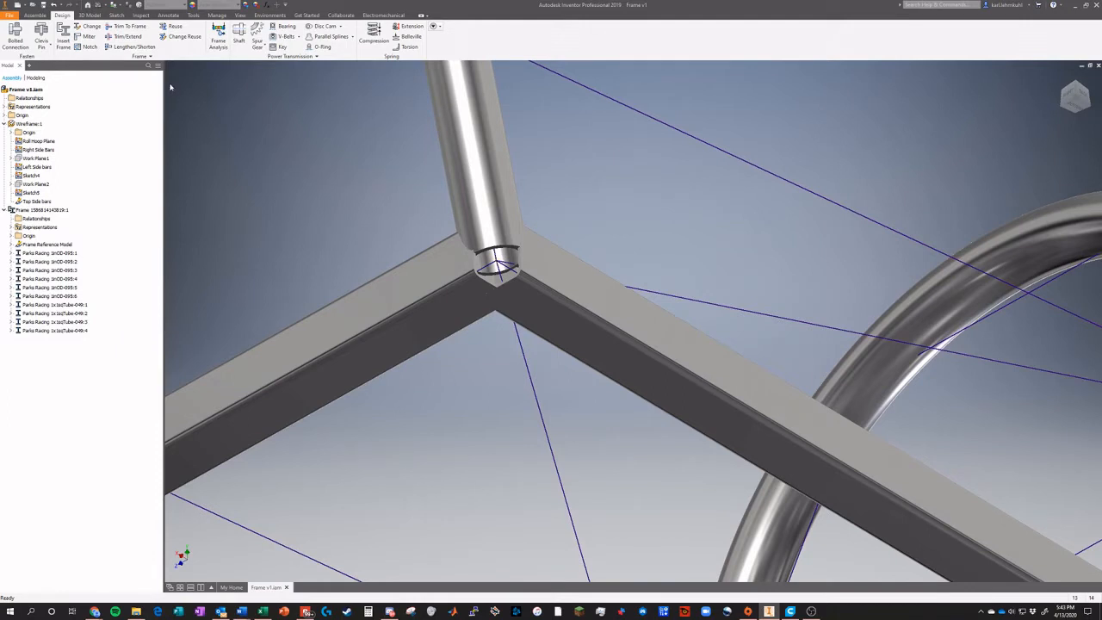
click(89, 36)
click(432, 297)
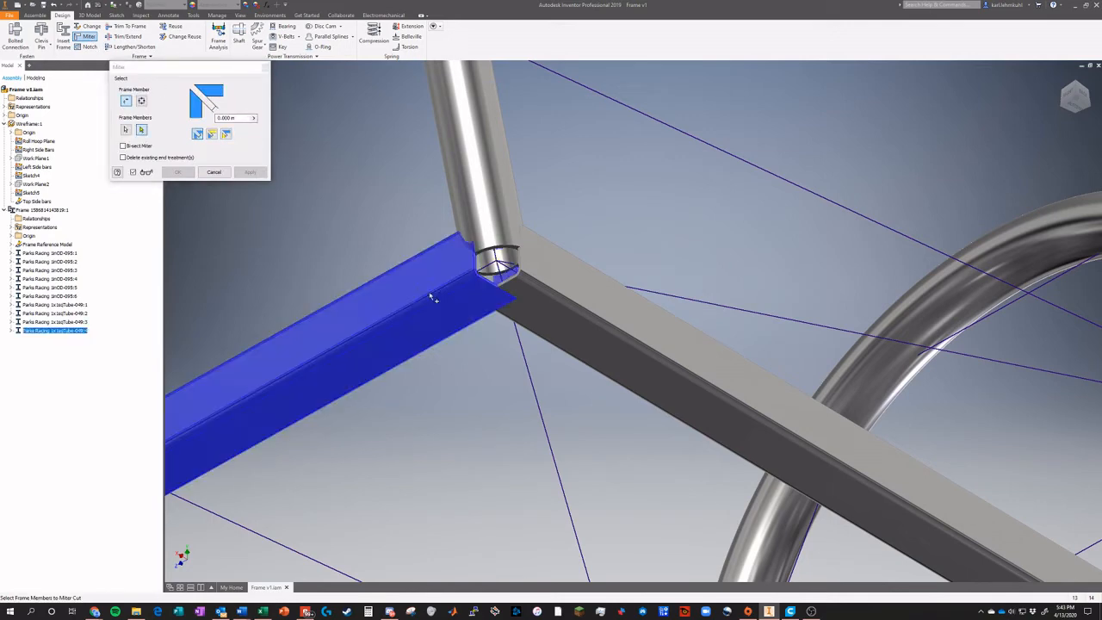
click(581, 317)
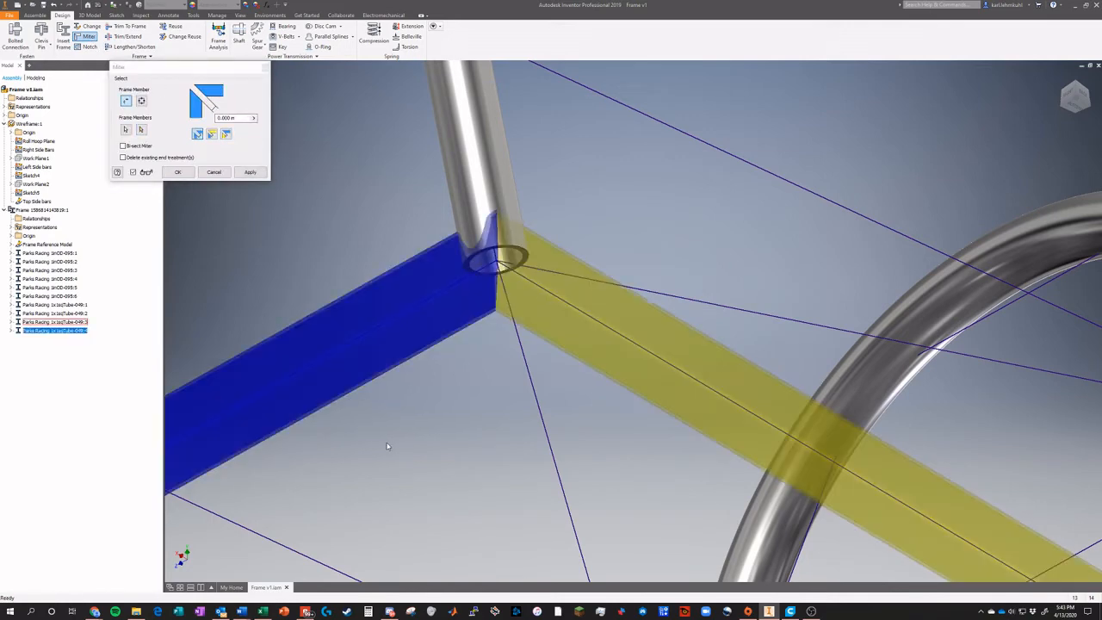
scroll(472, 393, down, 5)
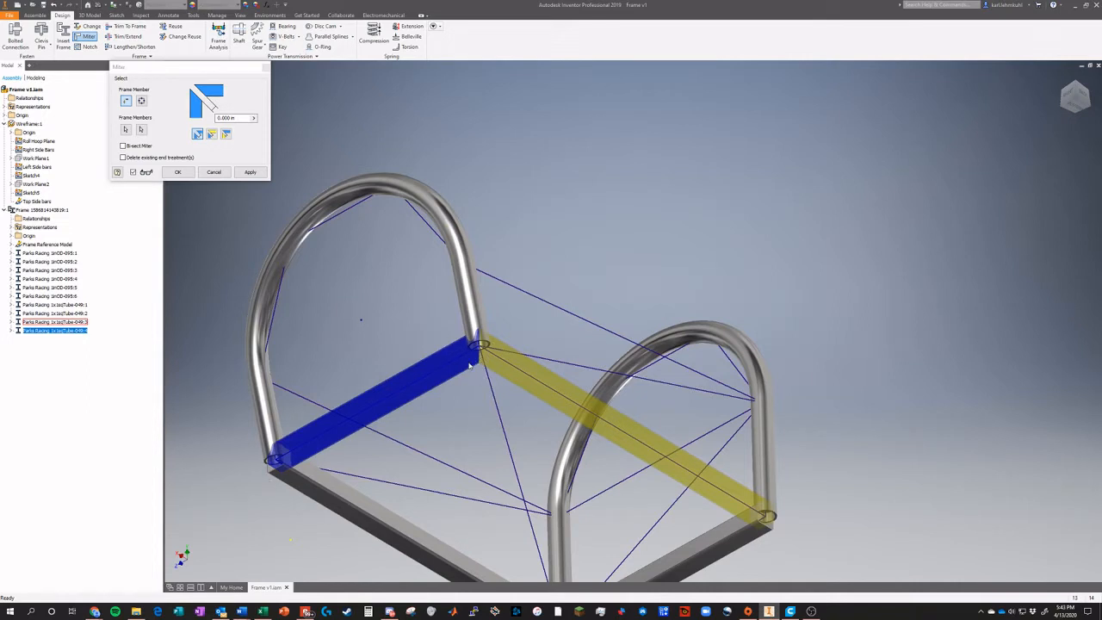
click(249, 172)
scroll(479, 361, up, 3)
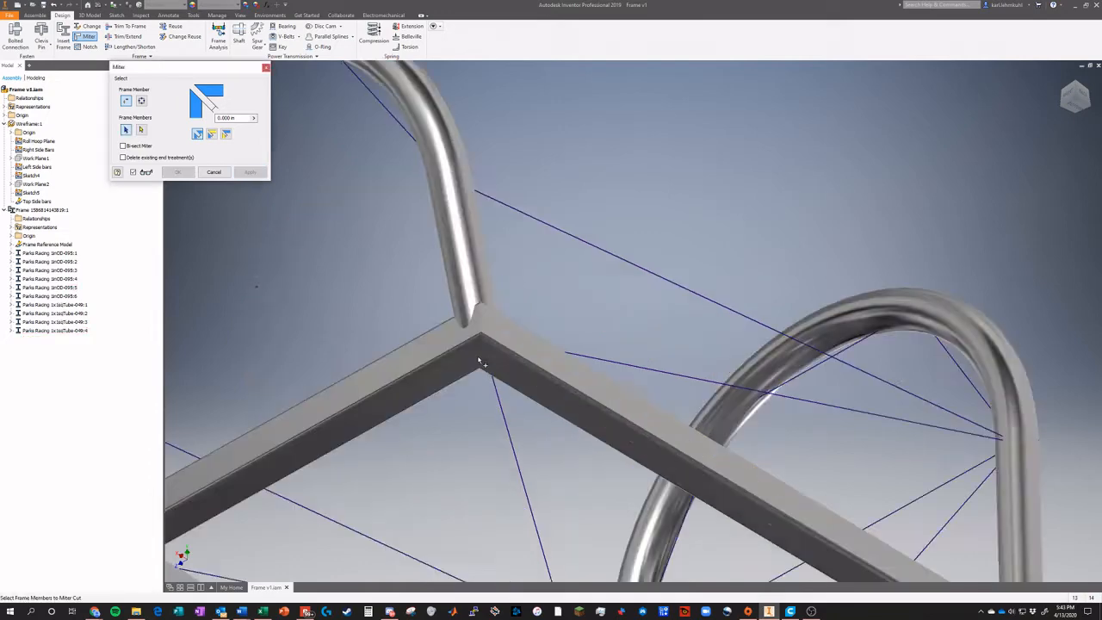
Miter the base corner at the other end of cross tube 1x1sqTube-049:4, where it meets long tube 1x1sqTube-049:1
scroll(480, 362, down, 5)
scroll(383, 435, up, 6)
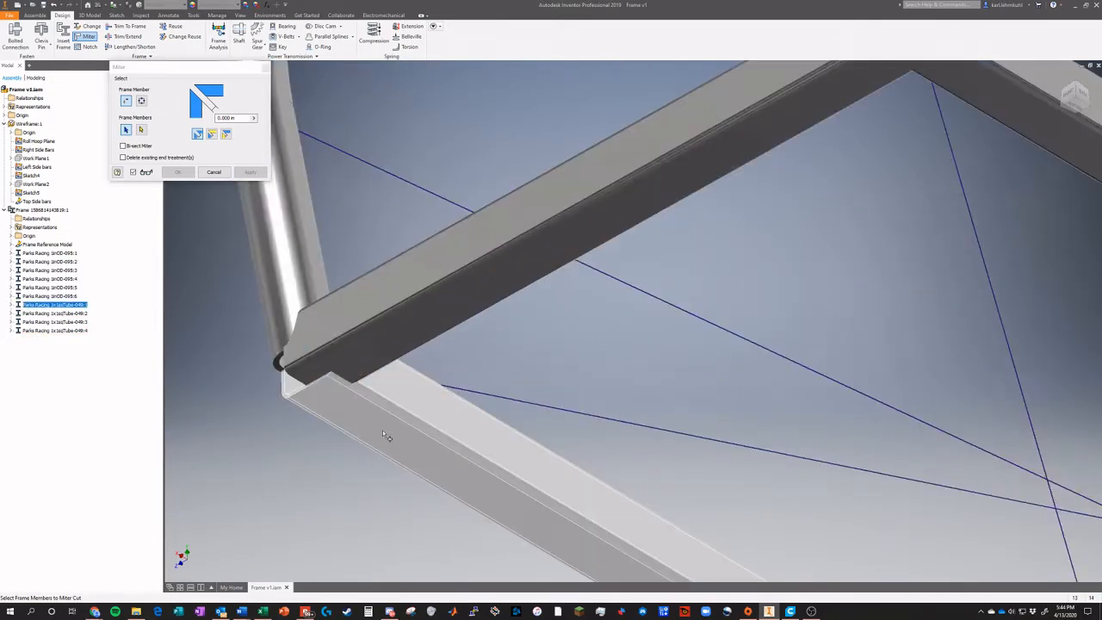
click(385, 436)
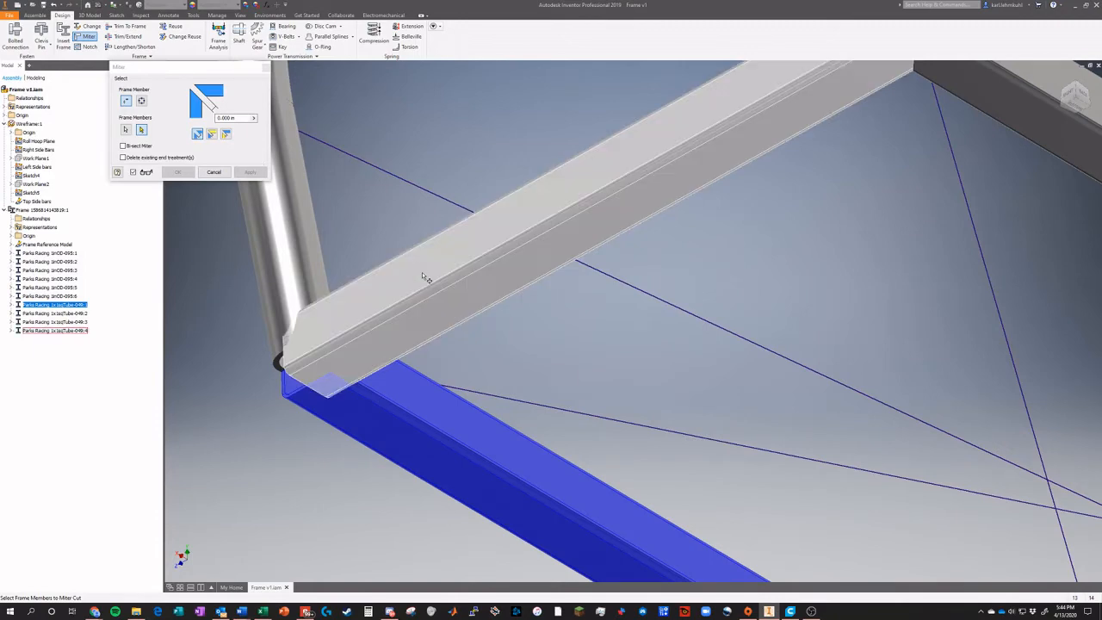
click(422, 272)
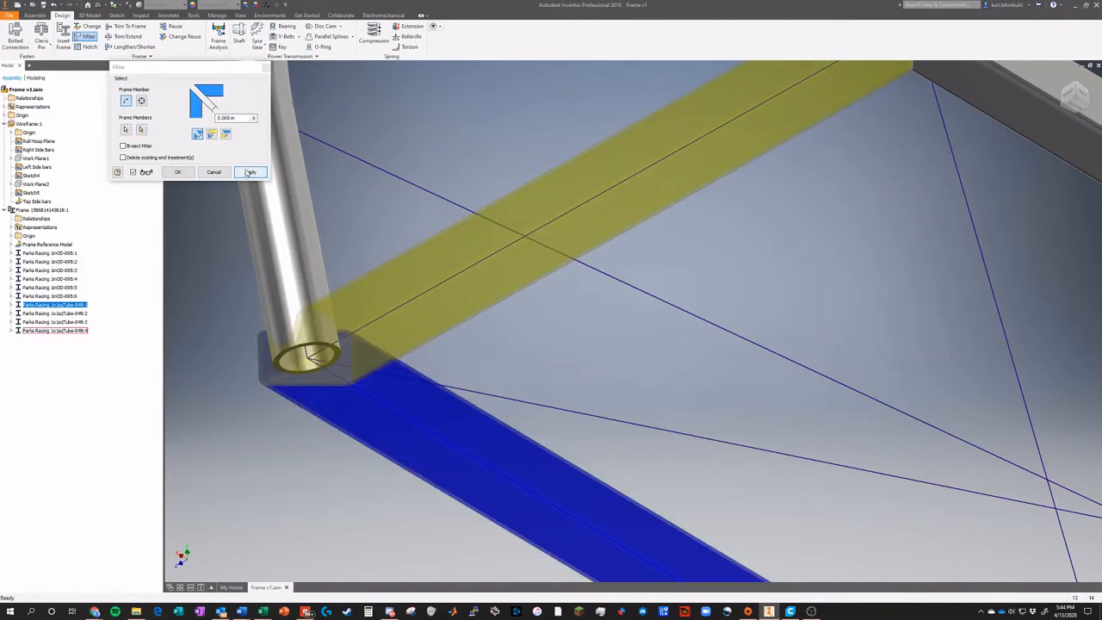
click(249, 172)
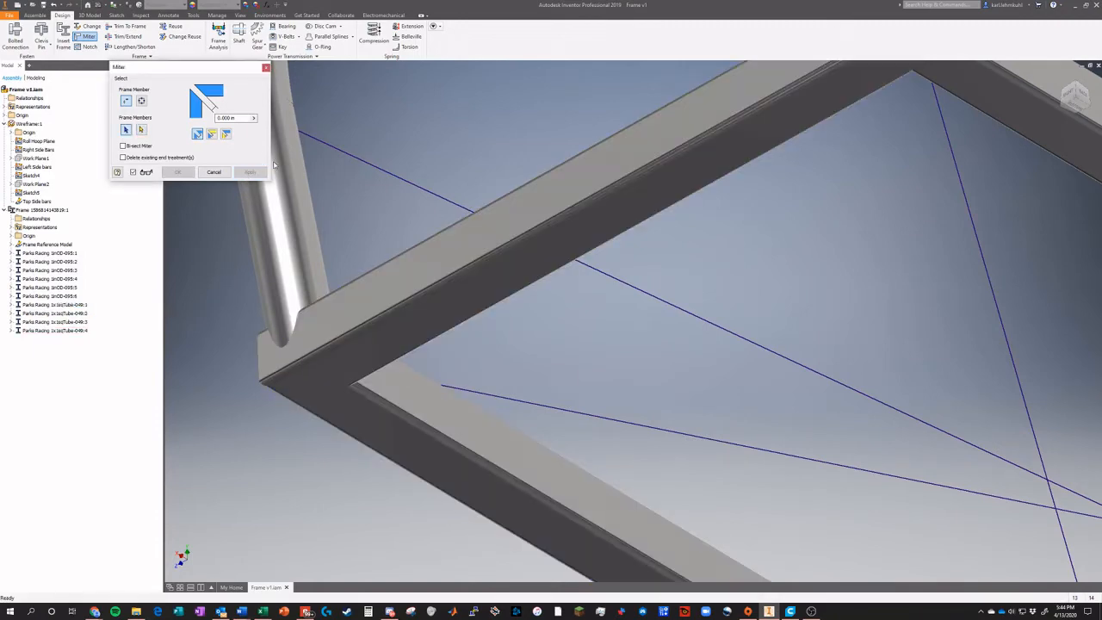
Miter the base corner between cross tube 1x1sqTube-049:2 and long tube 1x1sqTube-049:1
scroll(593, 354, down, 7)
scroll(669, 422, up, 7)
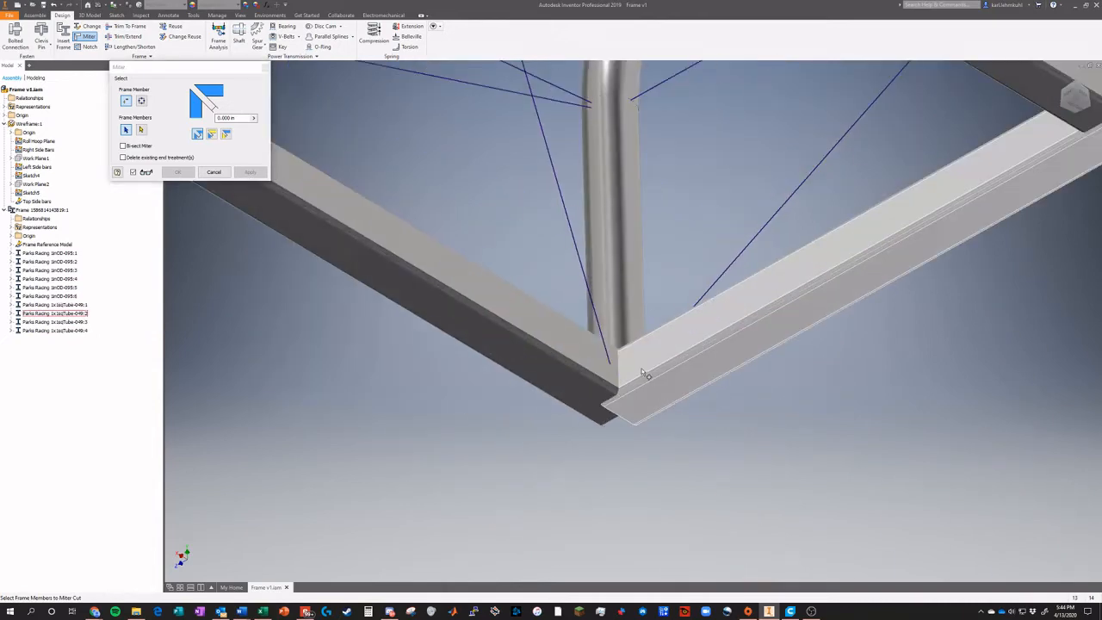
click(644, 372)
click(425, 301)
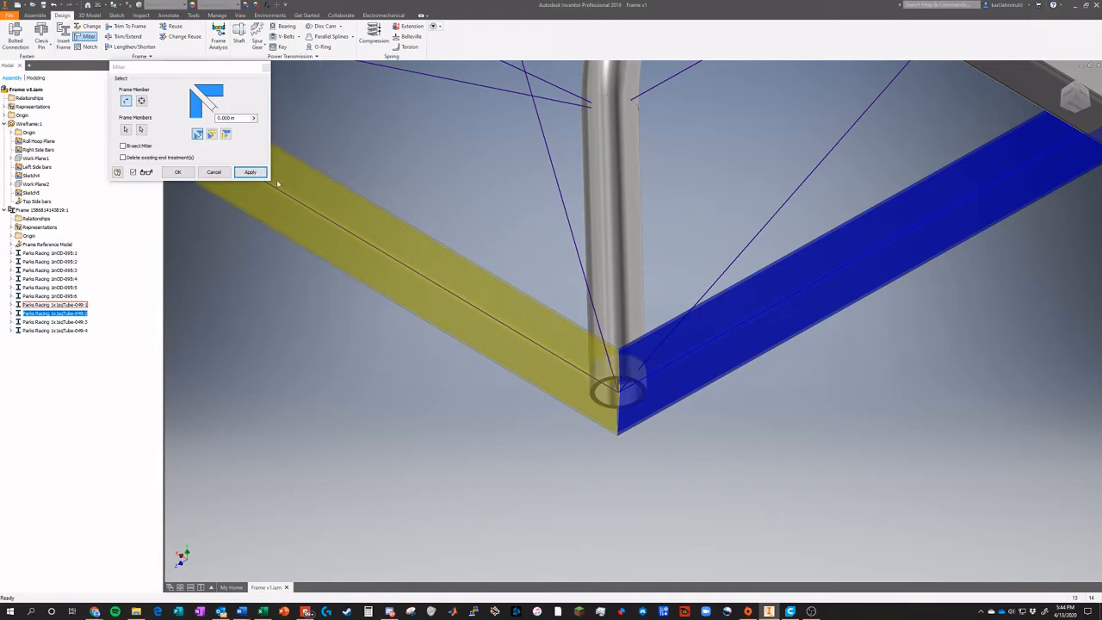
click(250, 173)
Miter the last base corner between square tubes 1x1sqTube-049:3 and 1x1sqTube-049:2, and finish the Miter command
scroll(668, 226, down, 5)
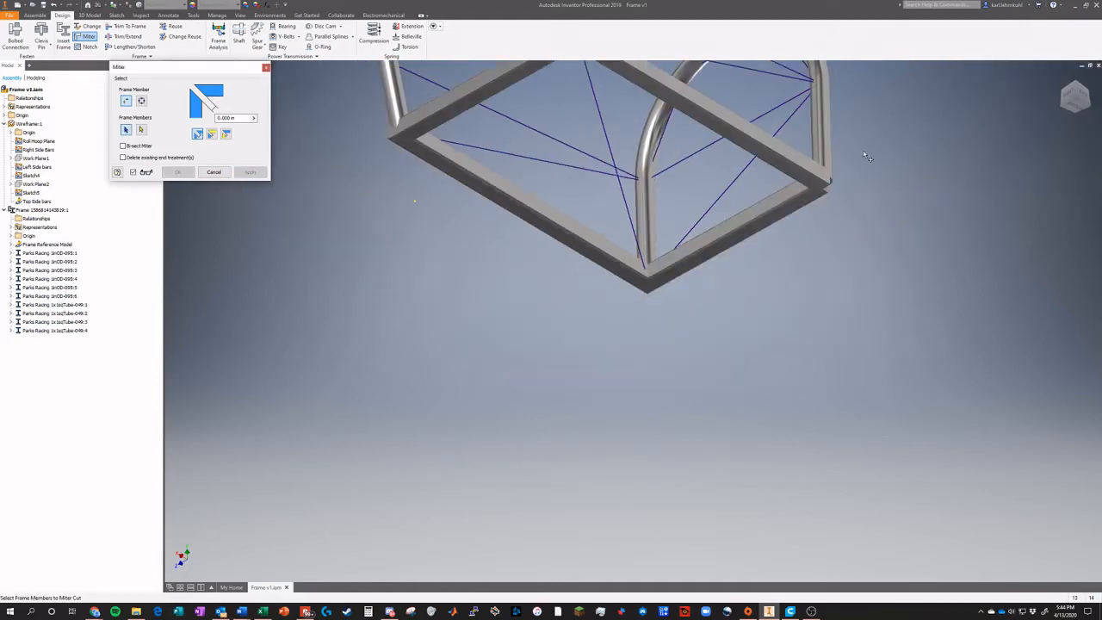
scroll(823, 153, up, 5)
click(755, 207)
click(560, 281)
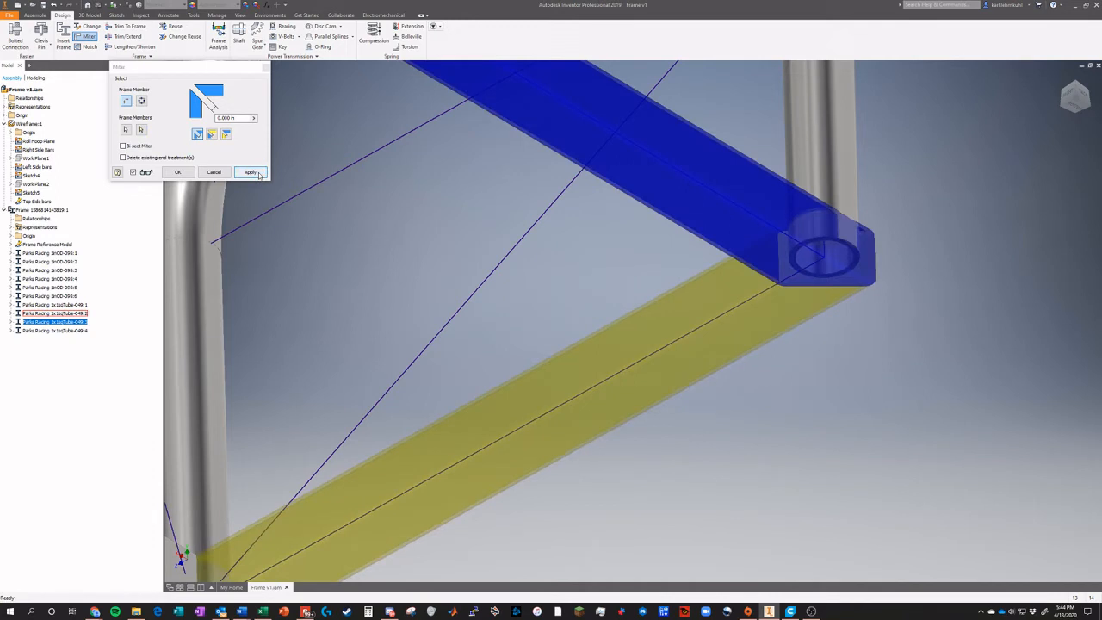
click(258, 174)
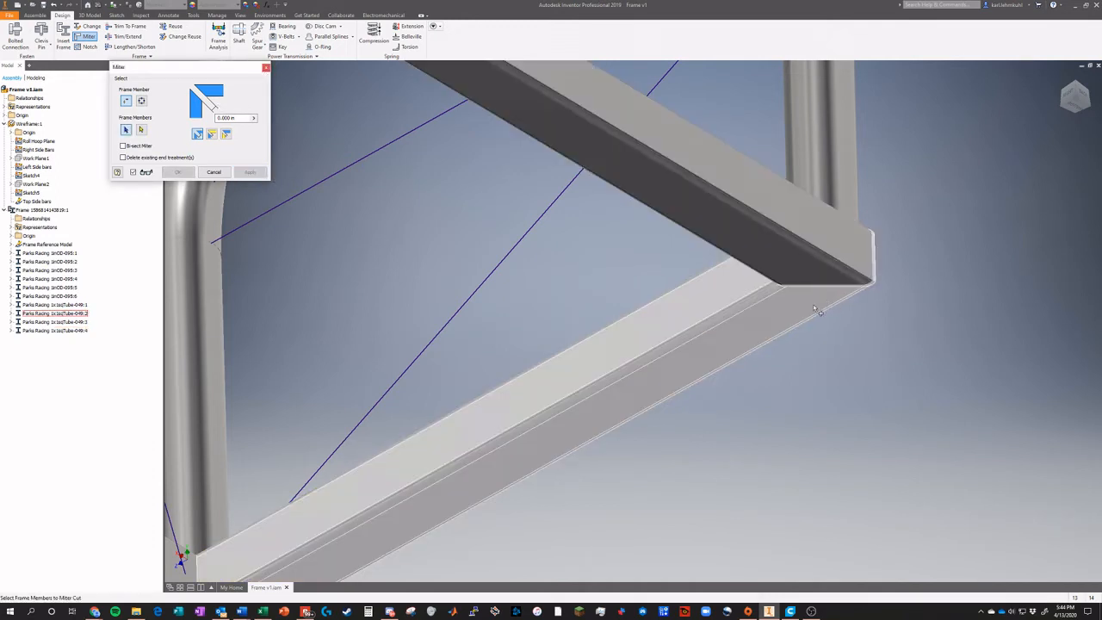
click(264, 68)
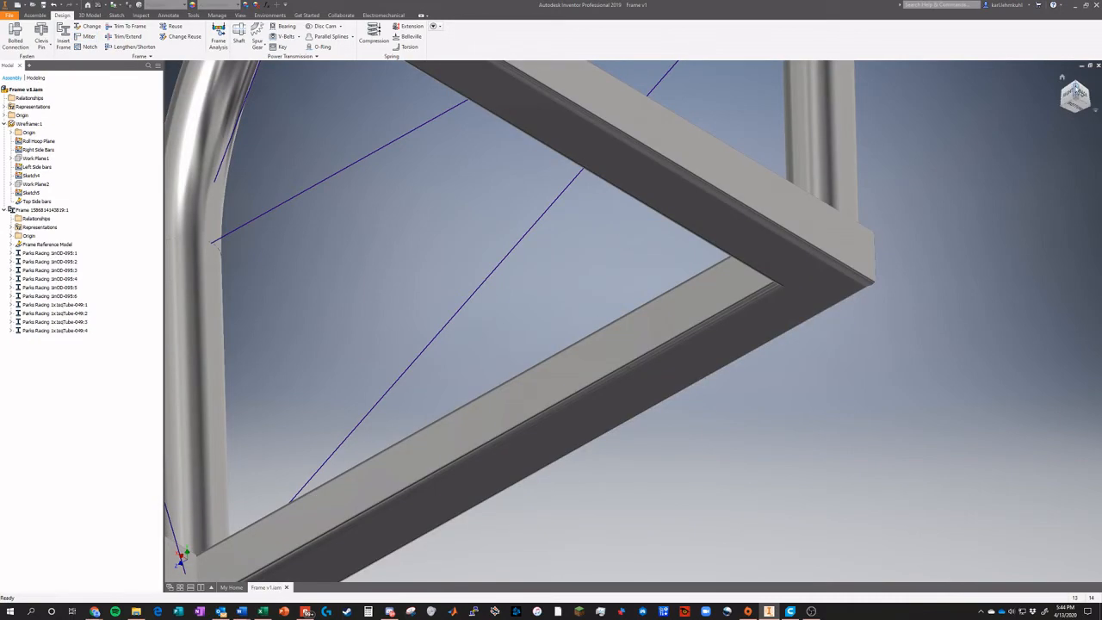
Set the visual style to Shaded with Hidden Edges to expose how the round upright meets the mitered base corner
drag(1074, 97, 1024, 163)
shift+middle_drag(633, 323, 551, 336)
shift+middle_drag(684, 277, 648, 286)
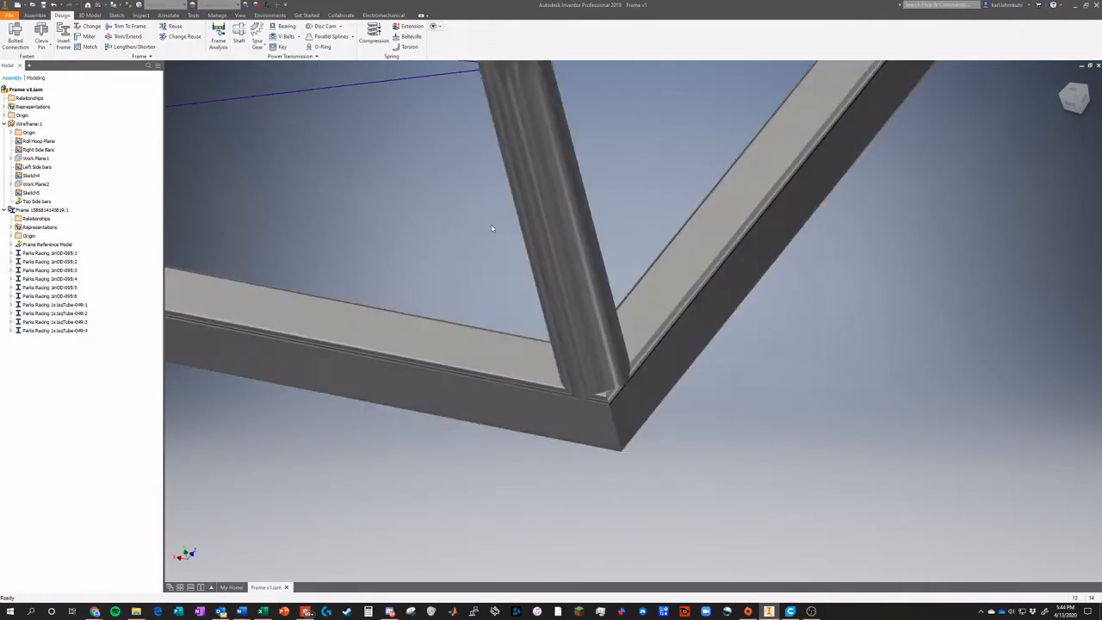
click(237, 16)
click(103, 41)
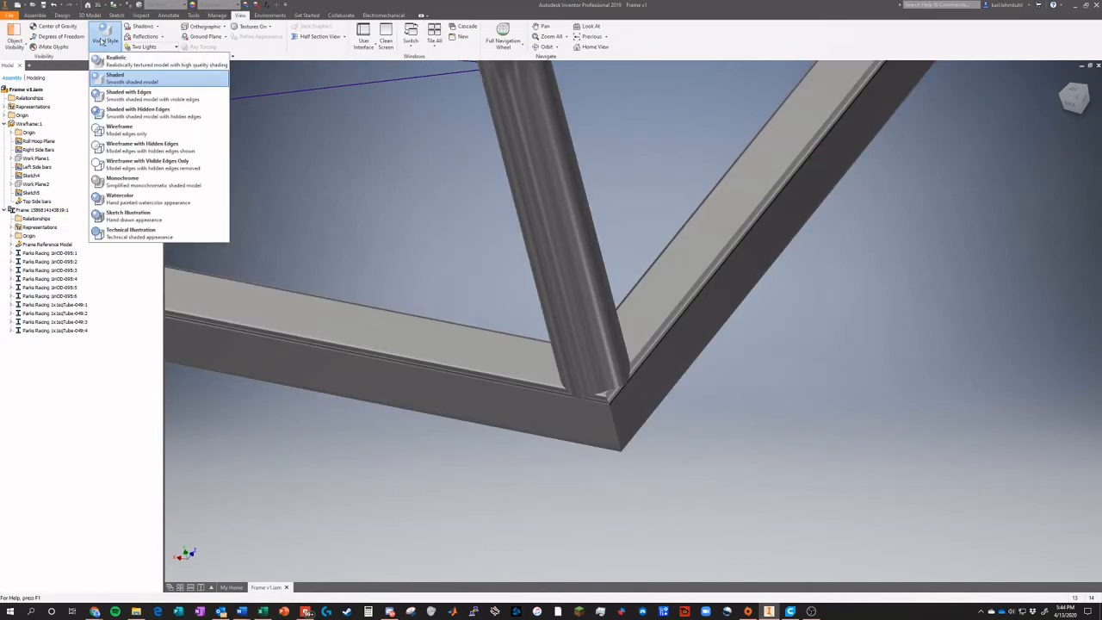
click(123, 113)
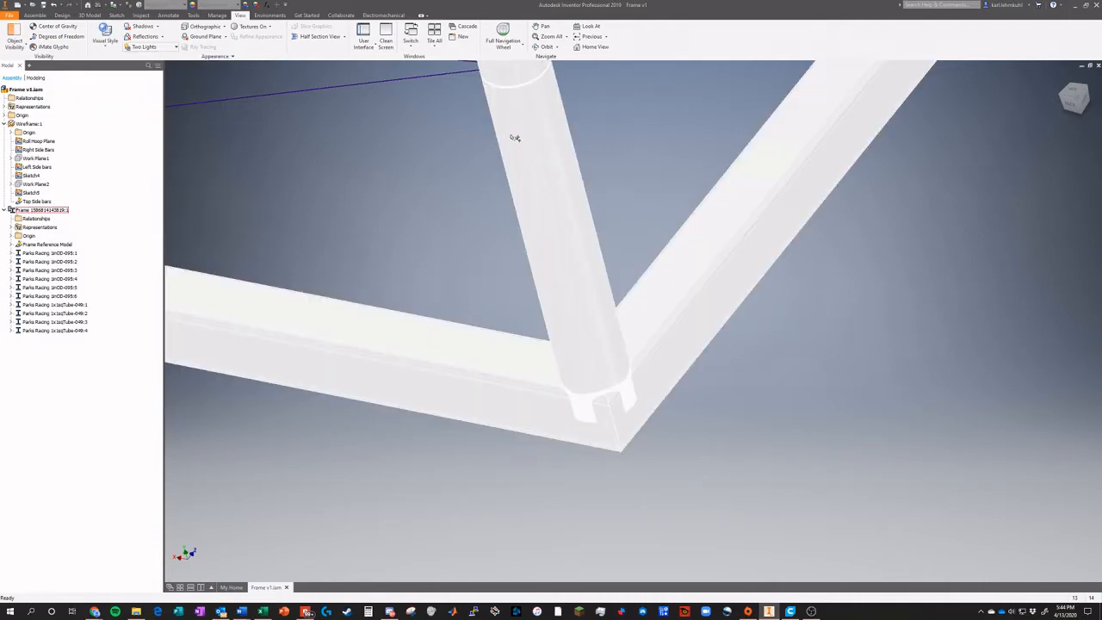
scroll(430, 198, down, 5)
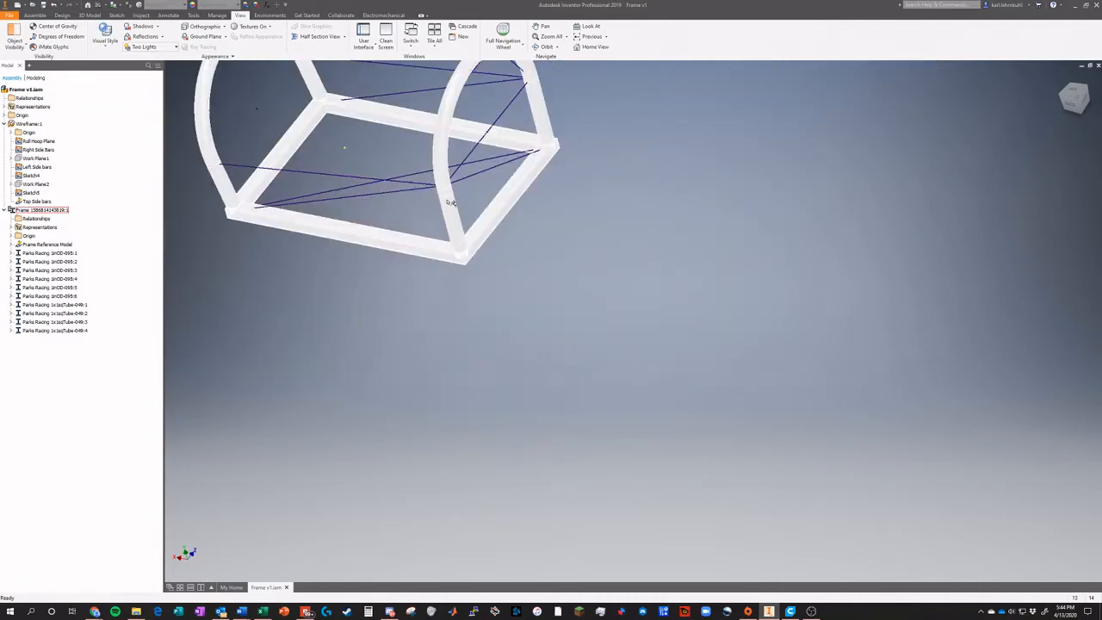
scroll(453, 199, up, 5)
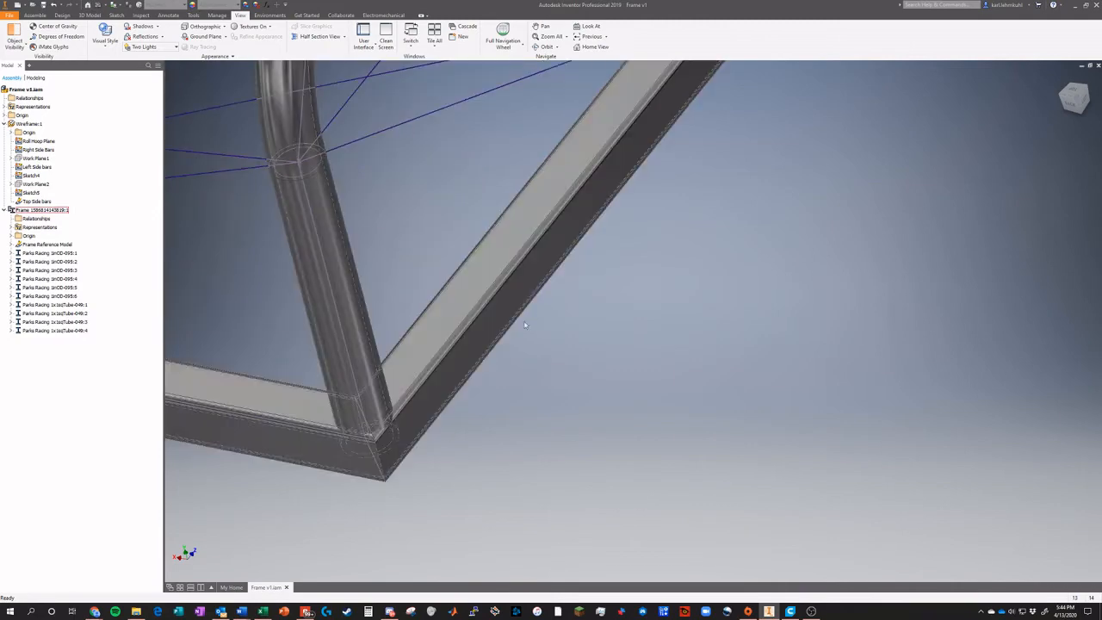
scroll(346, 395, down, 2)
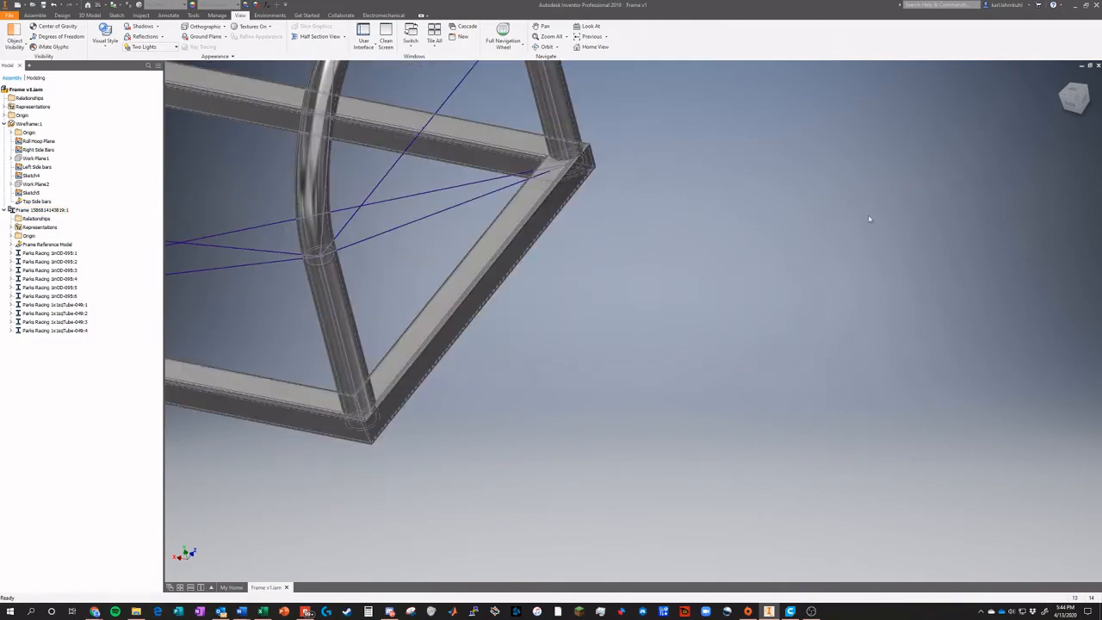
Notch the end of round tube 1inOD-095:3 against square tube 1x1sqTube-049:3 at the base corner, applying the notch profile
drag(1072, 96, 694, 244)
scroll(589, 265, down, 5)
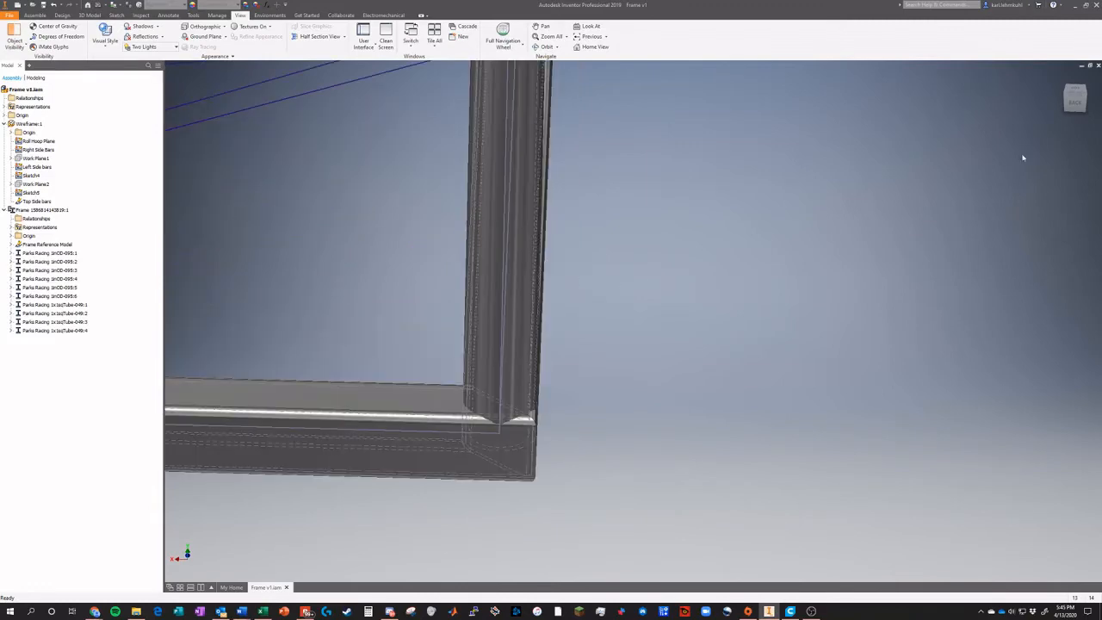
drag(1072, 102, 216, 297)
click(62, 14)
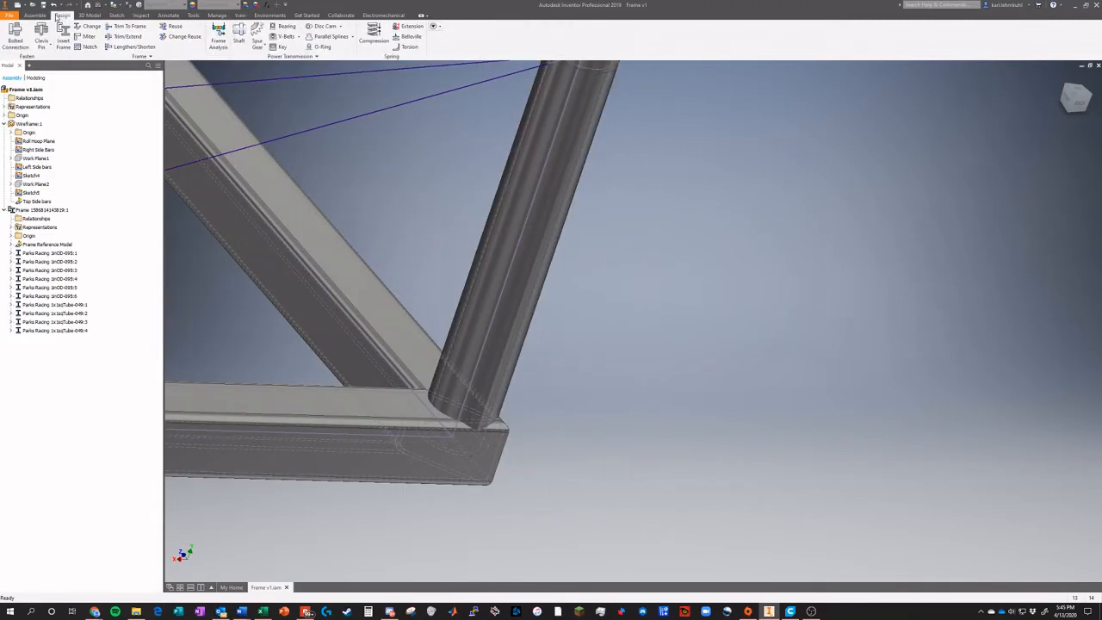
click(89, 47)
click(521, 274)
click(522, 273)
click(88, 47)
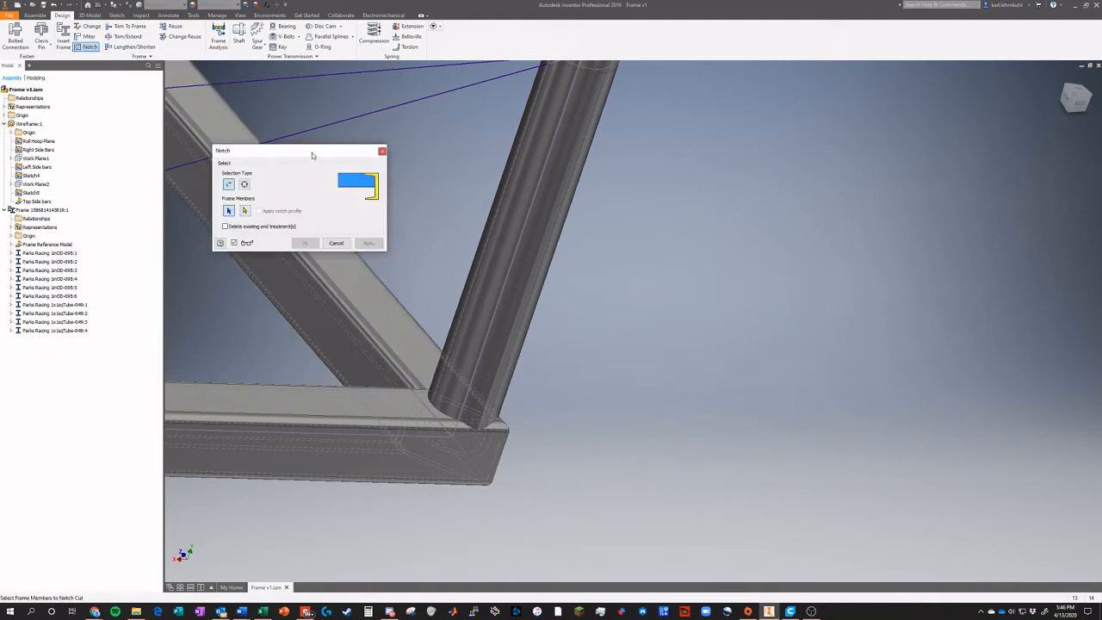
drag(312, 155, 727, 163)
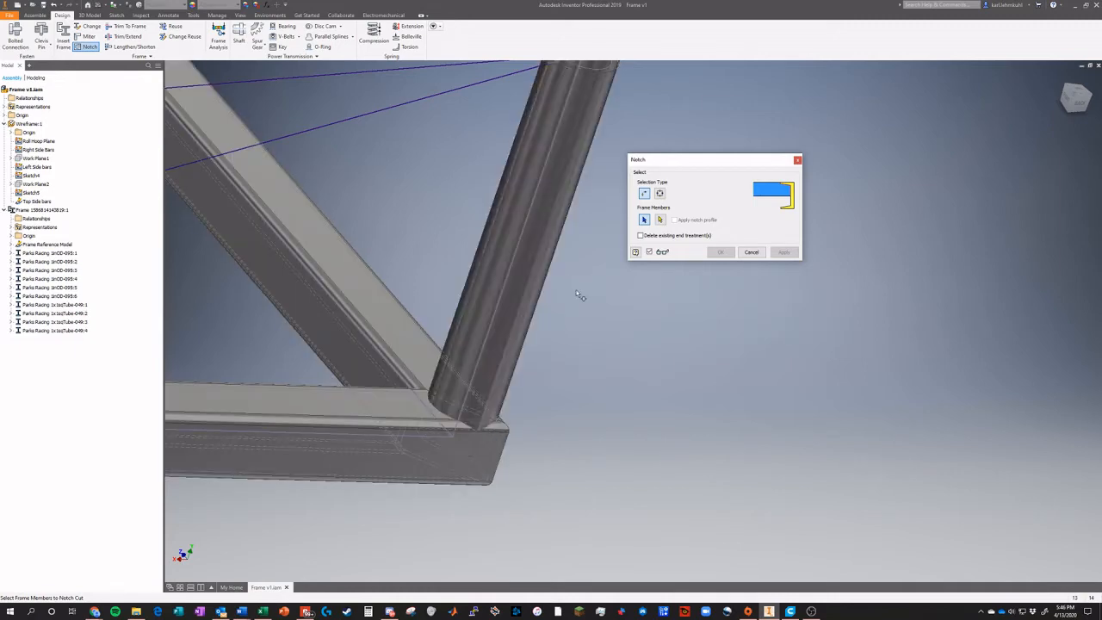
click(508, 301)
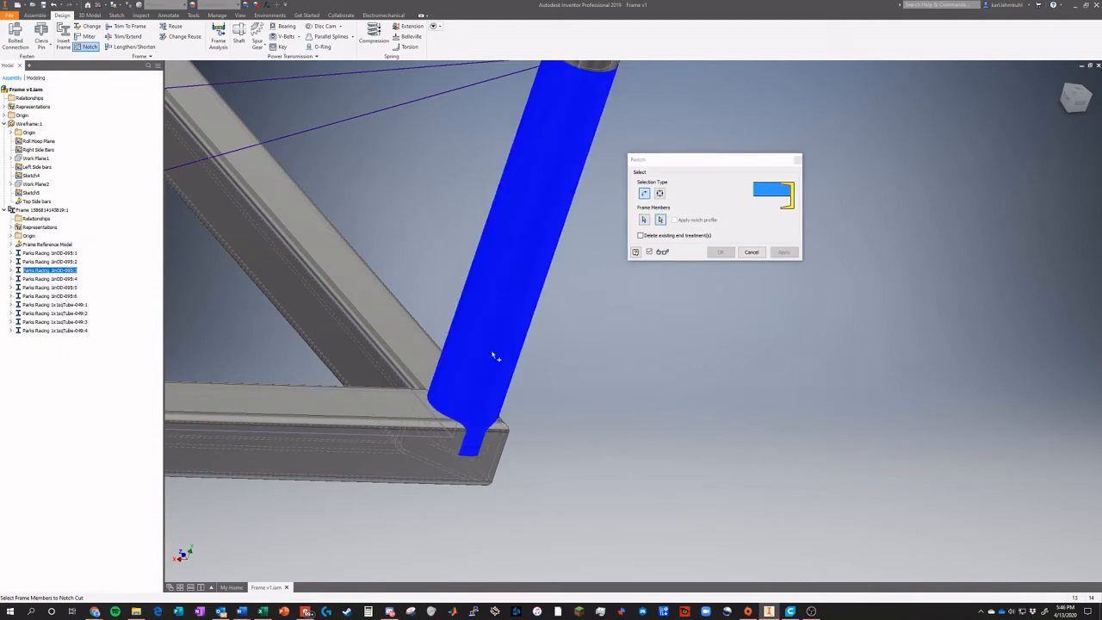
click(362, 425)
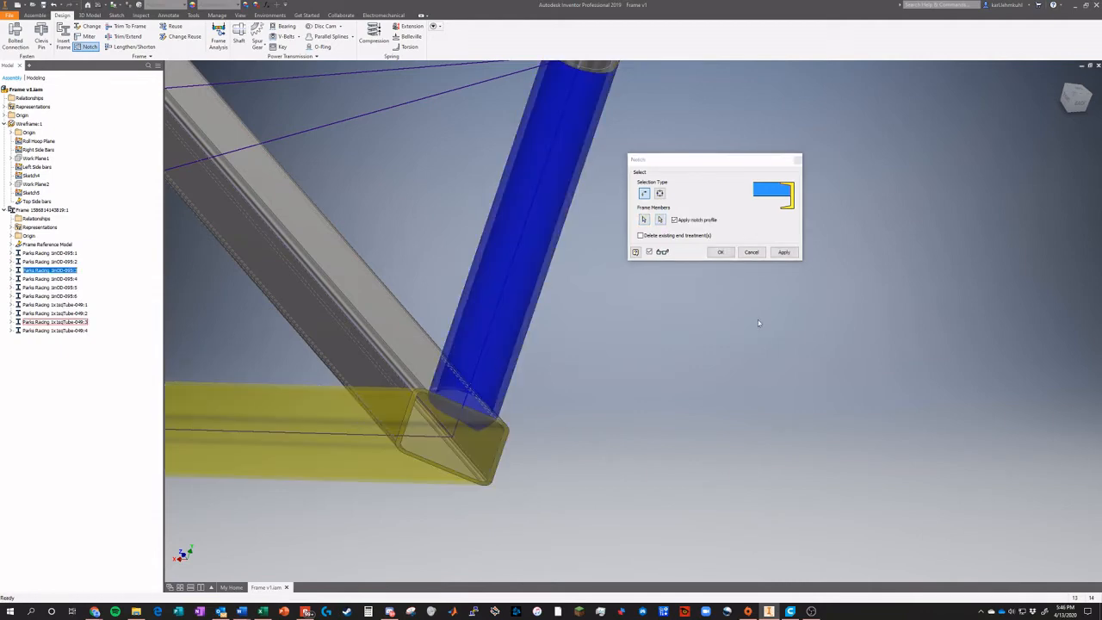
click(784, 251)
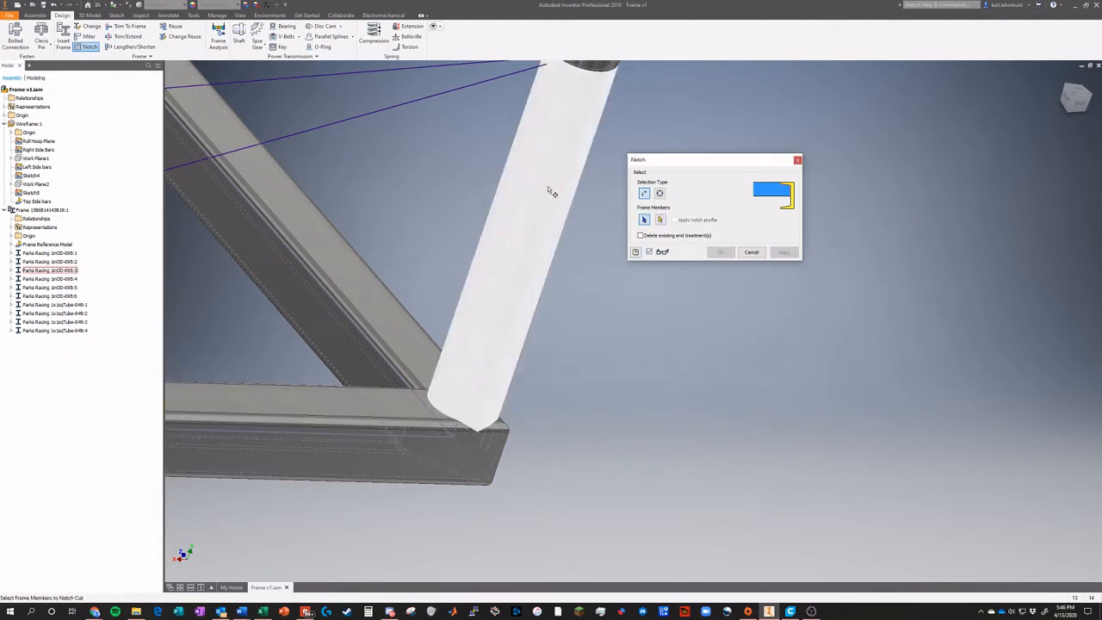
Try to notch round tube 1inOD-095:3 against square tube 1x1sqTube-049:2 at the same corner, and close the Notch command
drag(1078, 100, 1065, 105)
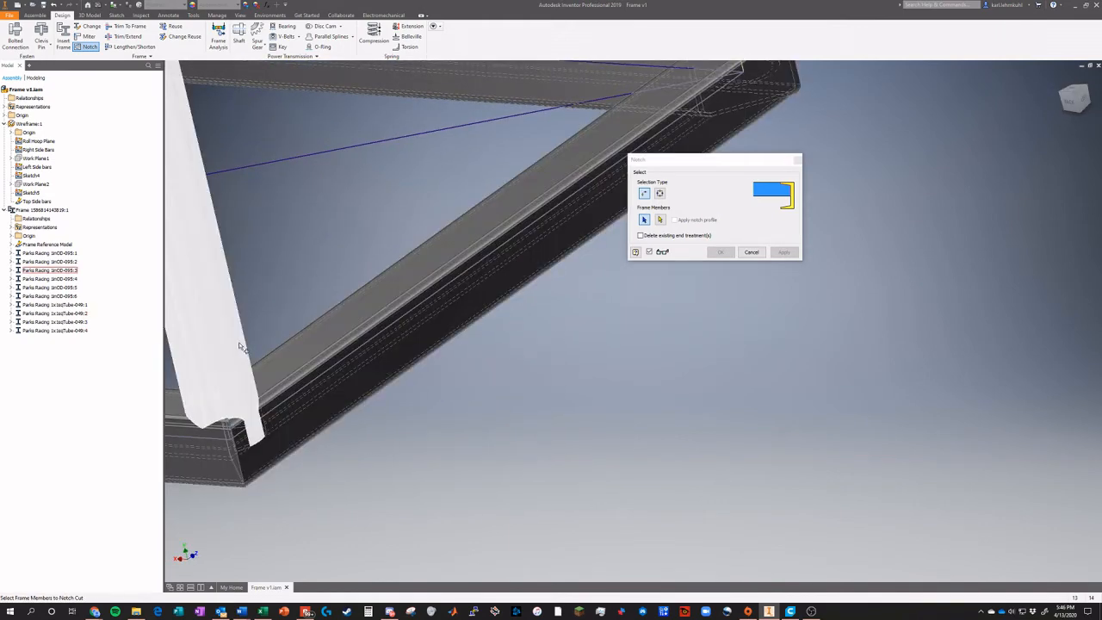
click(237, 343)
click(339, 352)
click(784, 252)
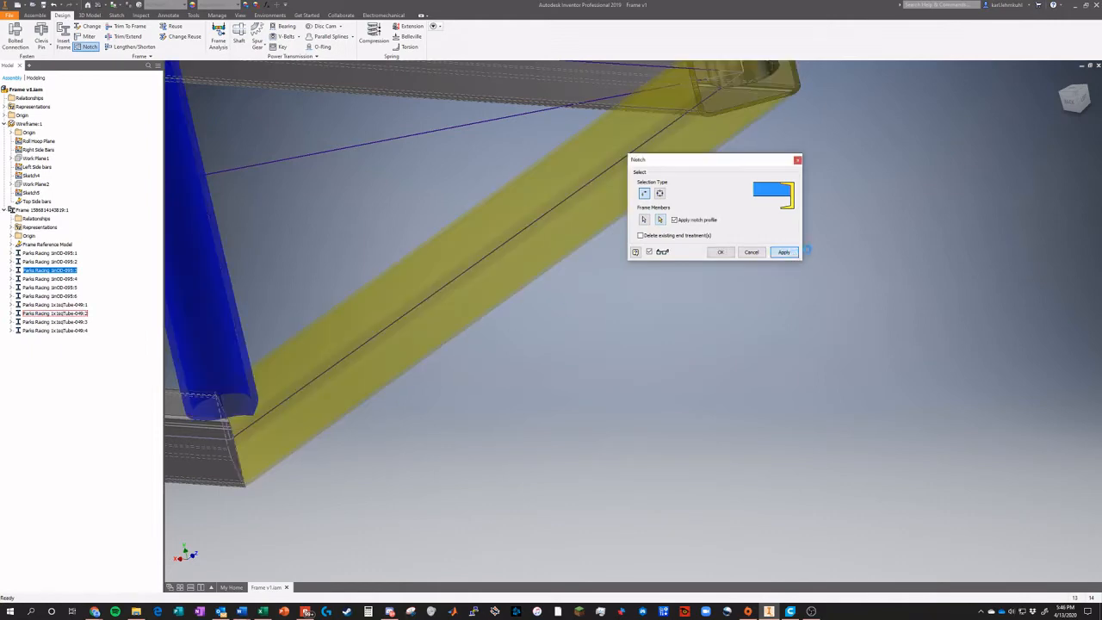
click(1072, 100)
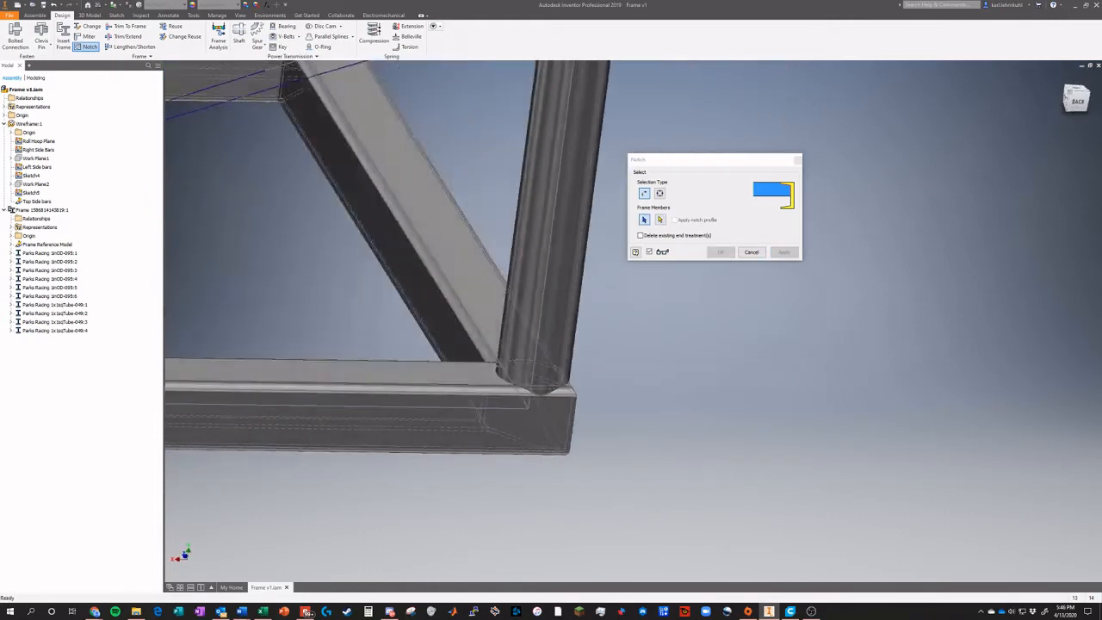
drag(1072, 100, 1052, 109)
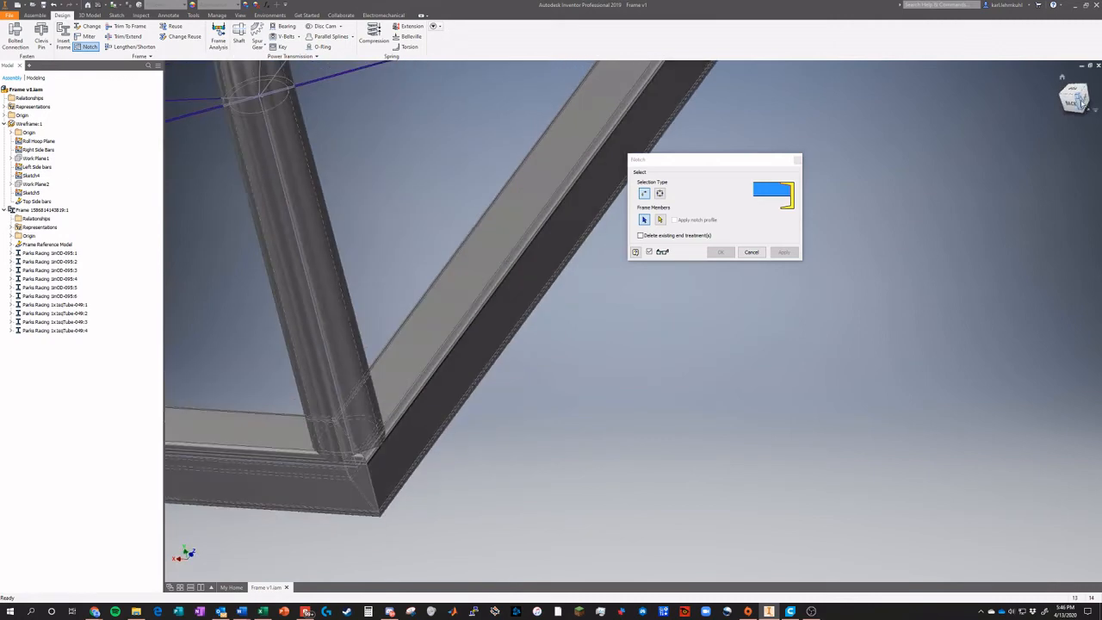
key(Escape)
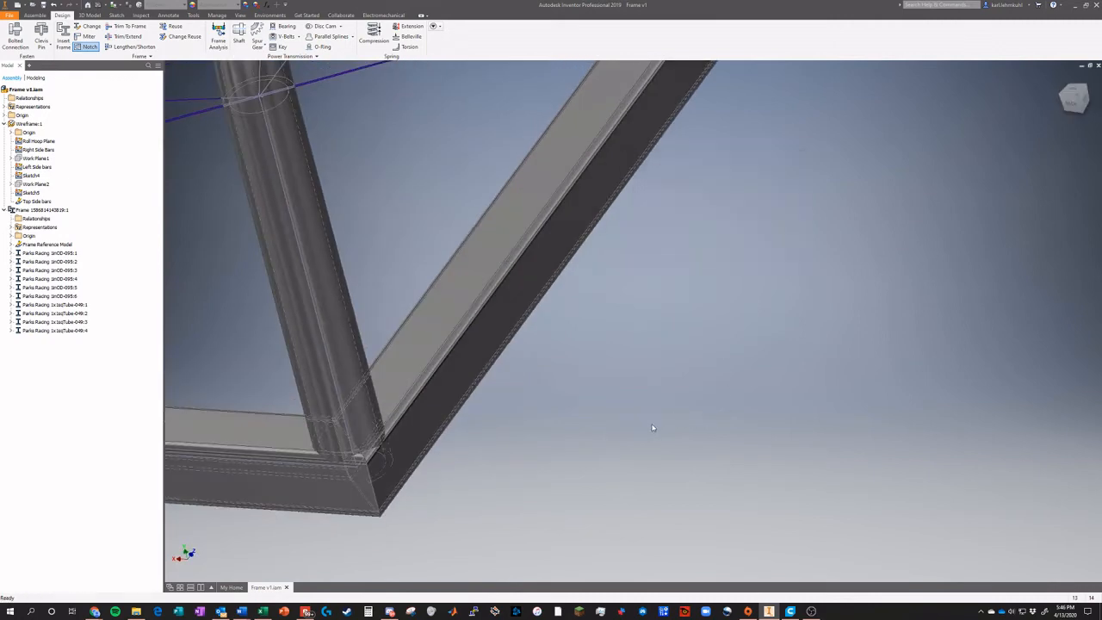
Notch square tube 1x1sqTube-049:2 against round tube 1inOD-095:3 at the base corner, and close the Notch command
click(90, 47)
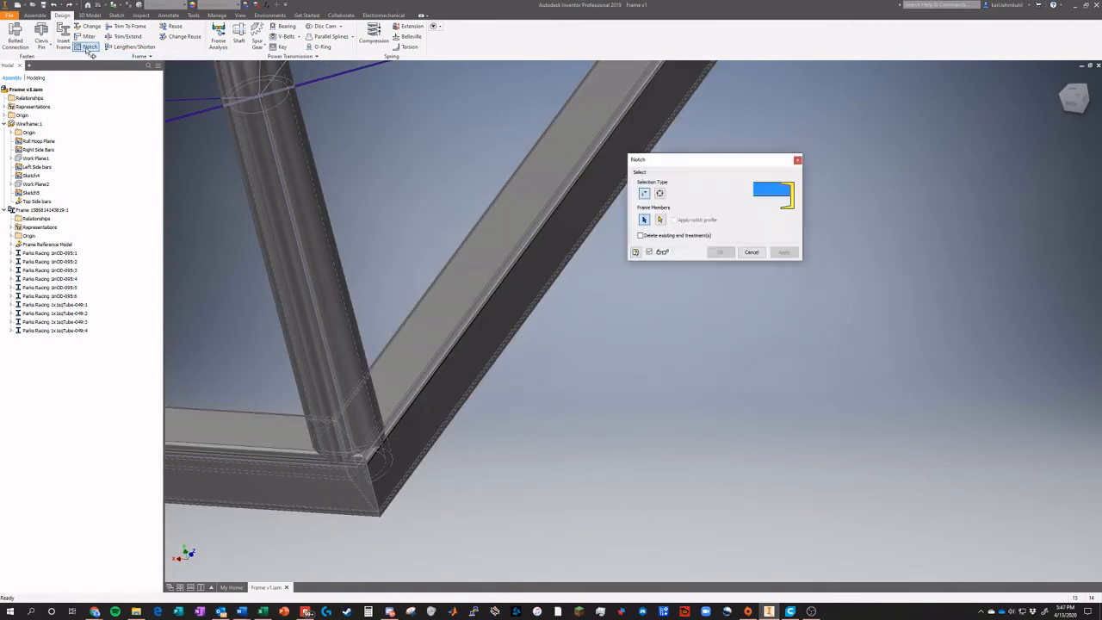
click(472, 393)
click(300, 320)
click(783, 251)
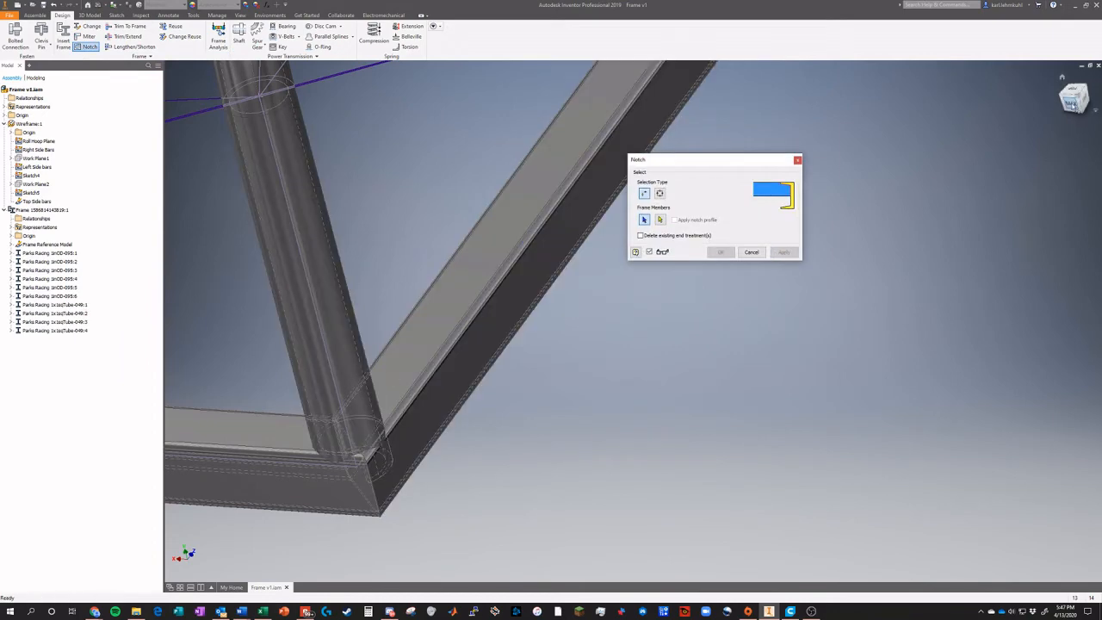
drag(1074, 98, 1062, 105)
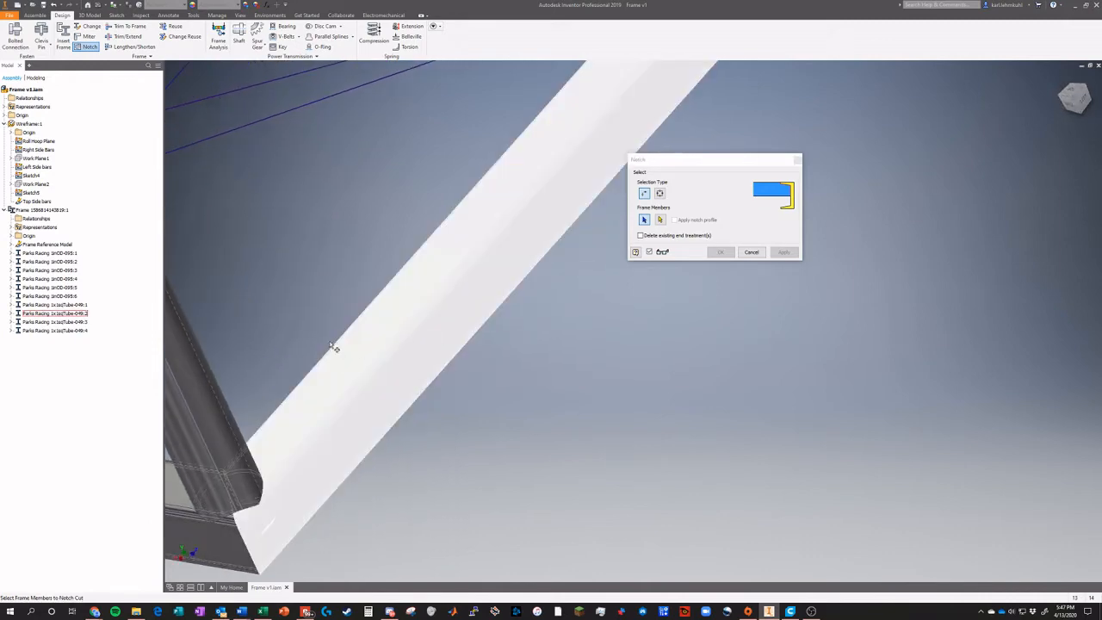
click(797, 162)
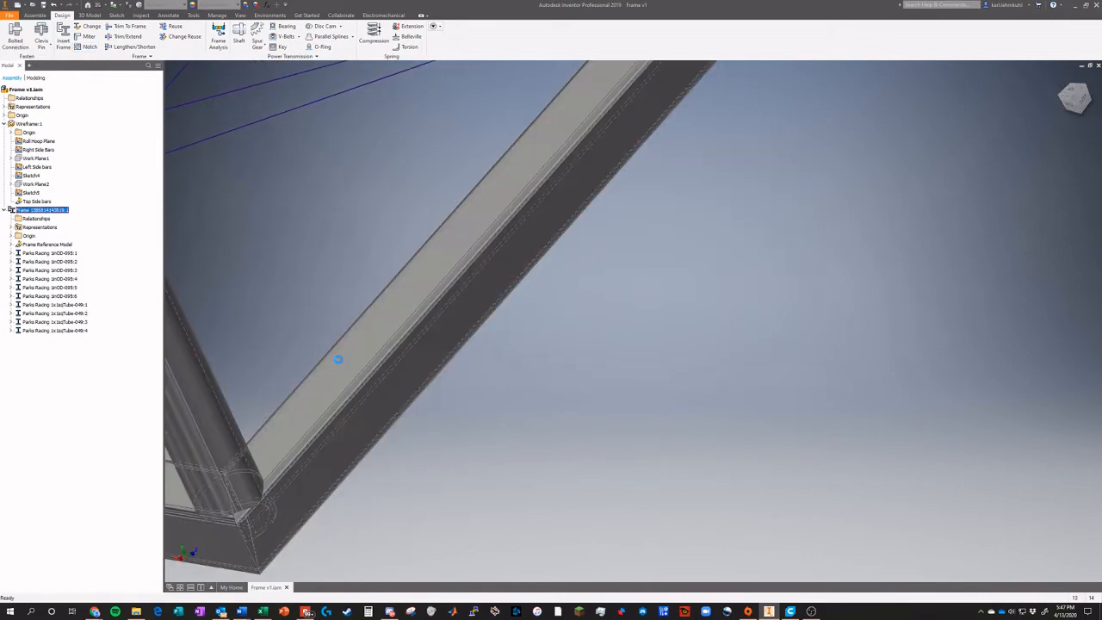
Open square tube 1x1sqTube-049:2 for in-place editing, examine the notch cut at its corner end, and return to the assembly
double_click(341, 361)
double_click(339, 381)
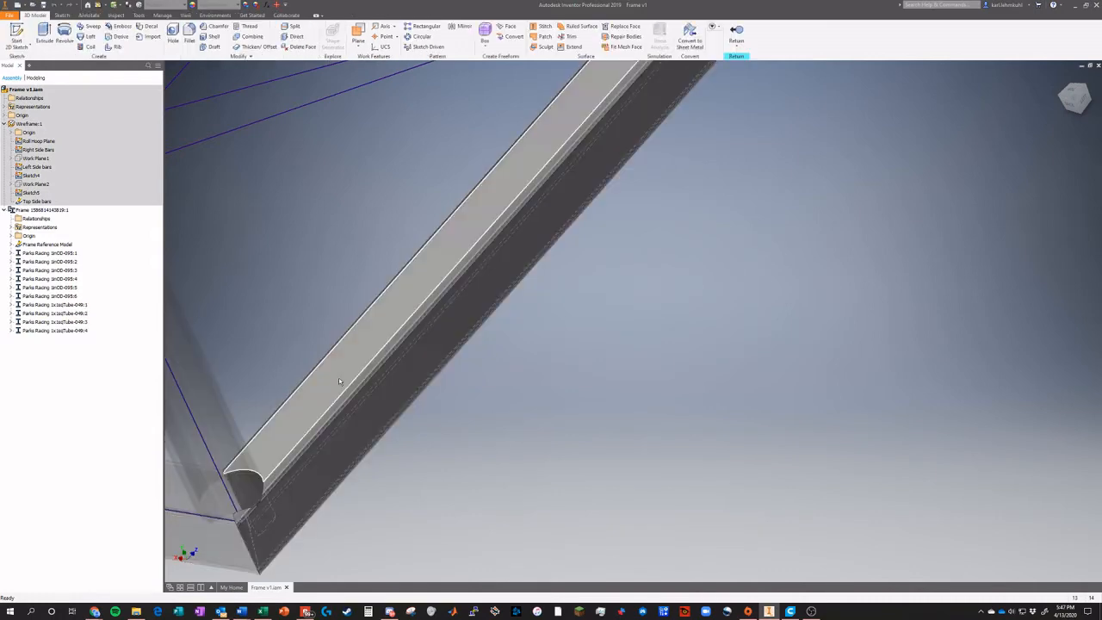
mouse_move(1081, 99)
mouse_down()
mouse_move(1099, 100)
mouse_move(1067, 95)
mouse_up()
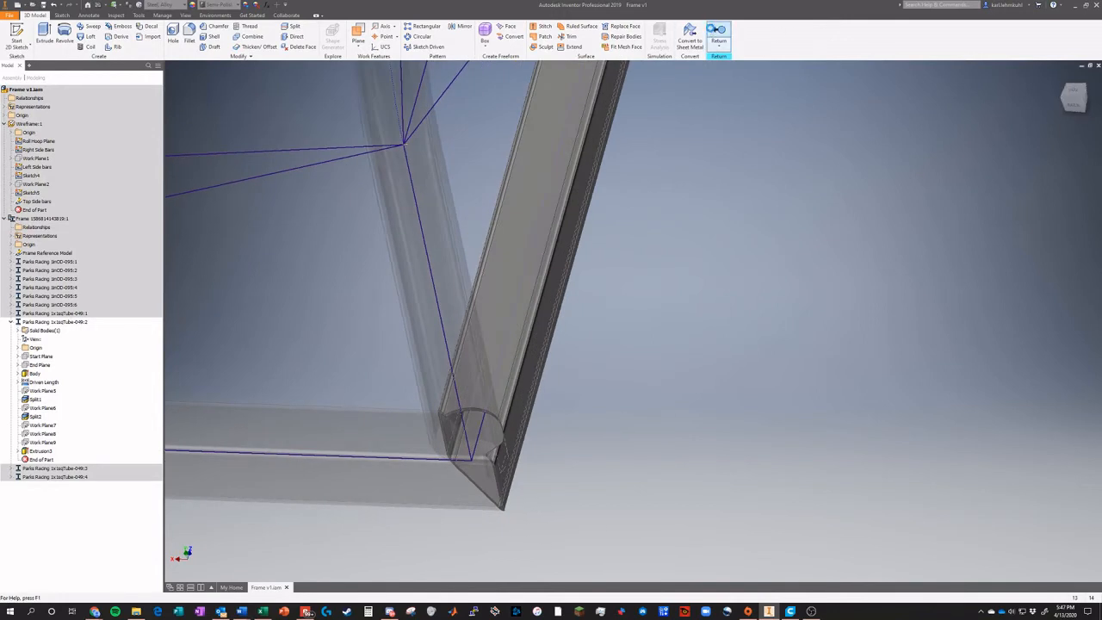
click(716, 33)
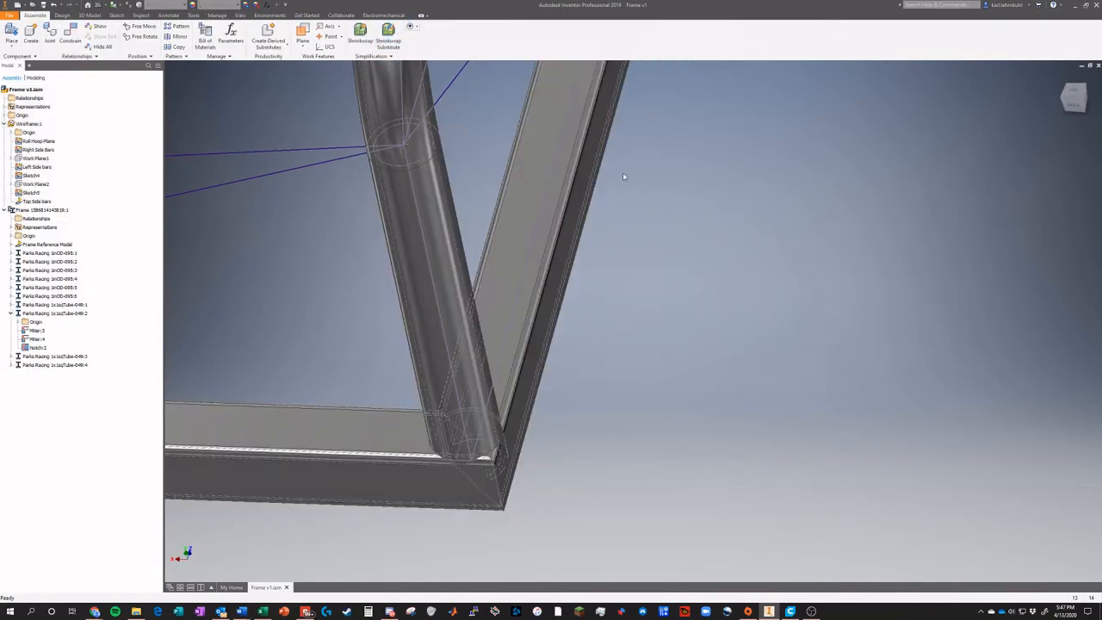
Undo the last action and try to notch round tube 1inOD-095:3 against square tube 1x1sqTube-049:2 again
key(ctrl+z)
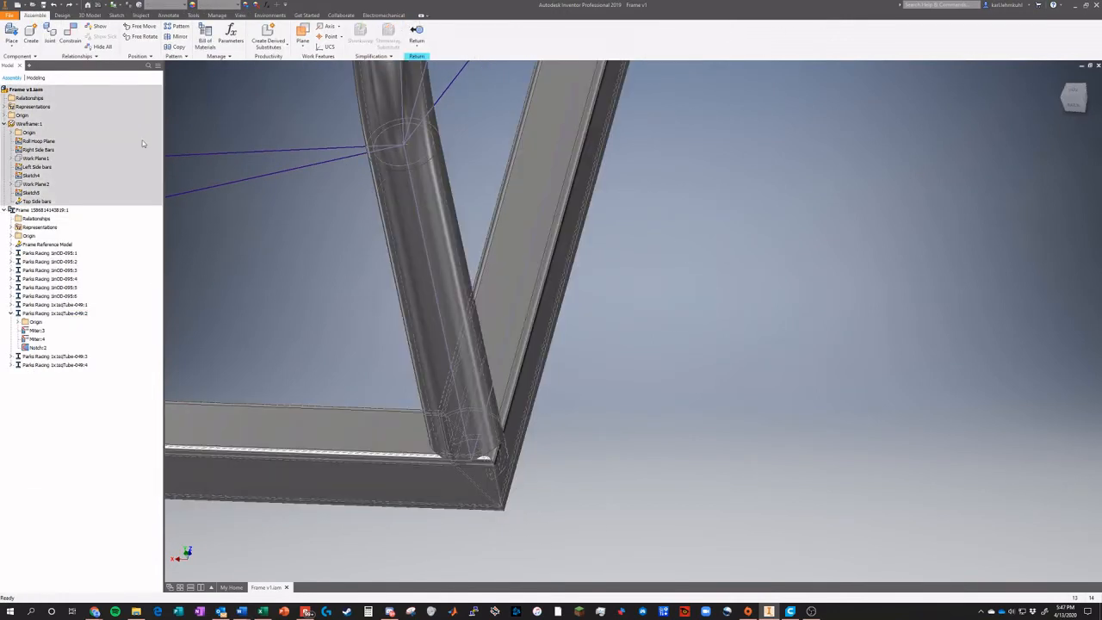
click(62, 14)
click(90, 46)
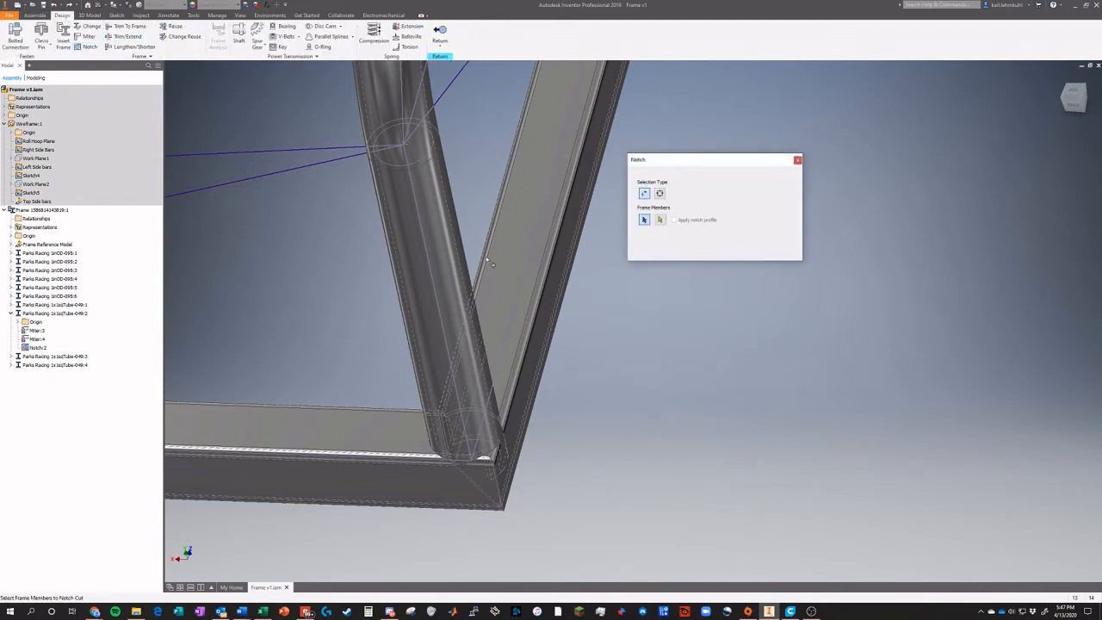
click(440, 307)
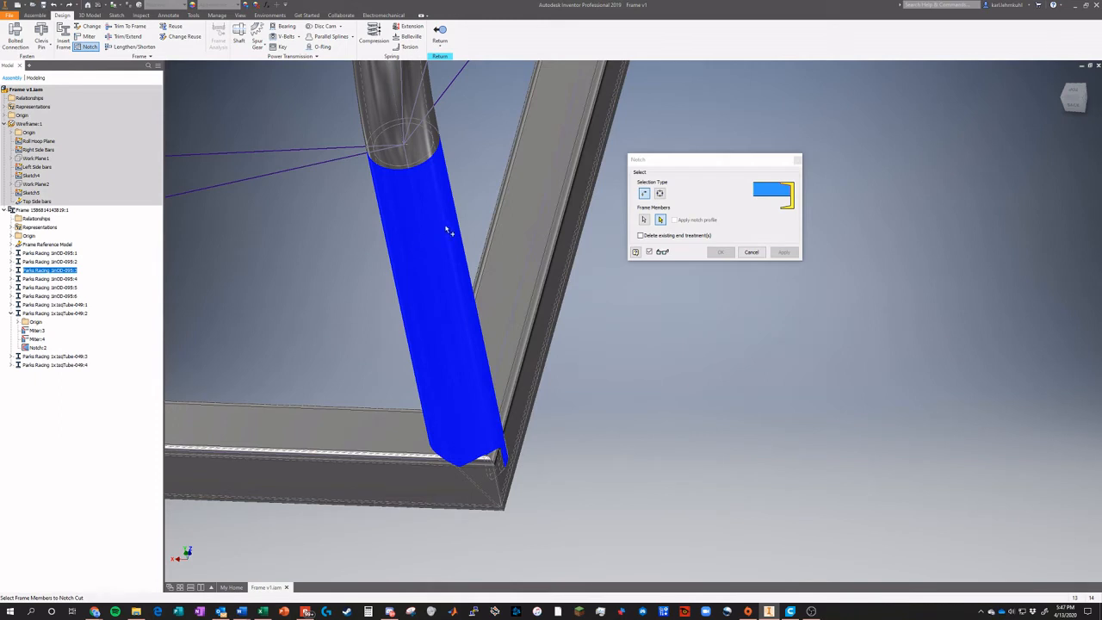
click(526, 290)
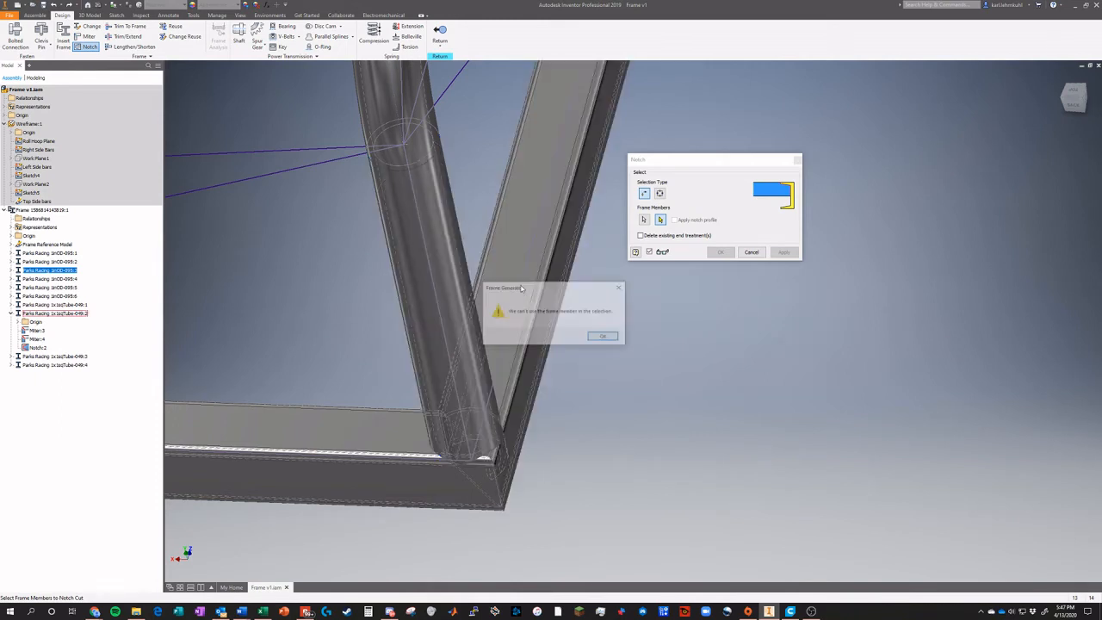
click(605, 336)
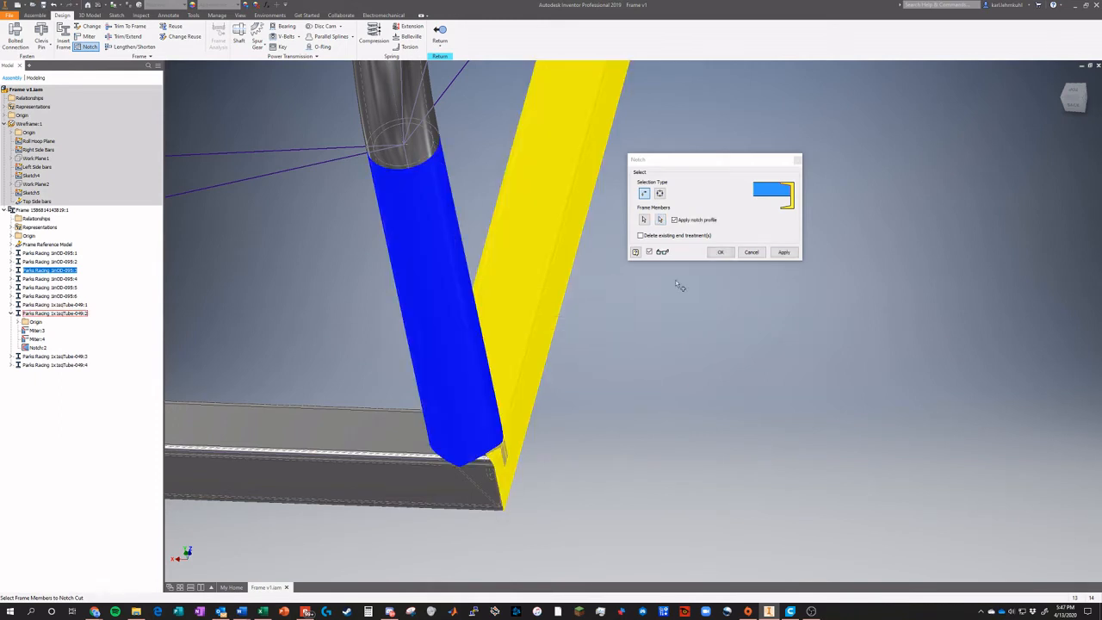
click(796, 160)
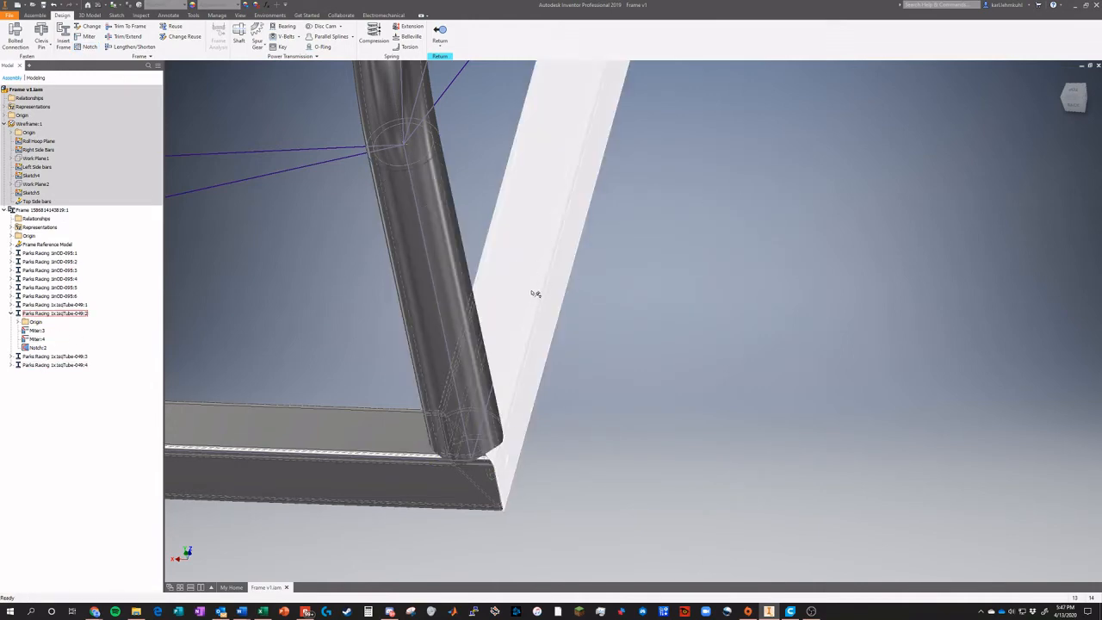
Locate square tube 1x1sqTube-049:2 in the model tree and delete its notch end treatment with Frame Generator
right_click(536, 293)
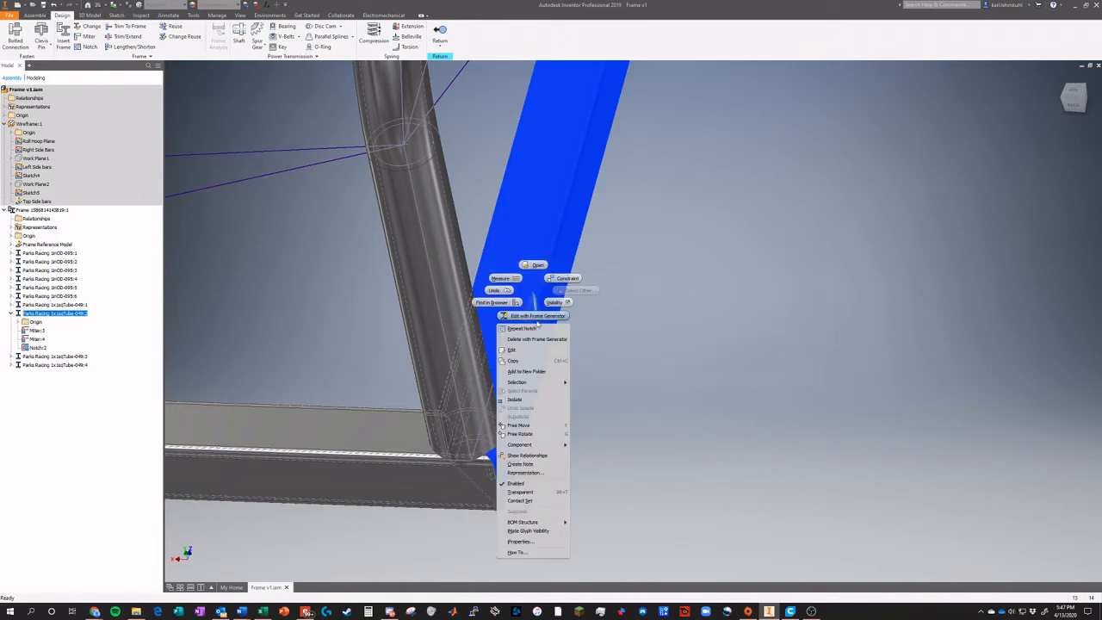
click(495, 304)
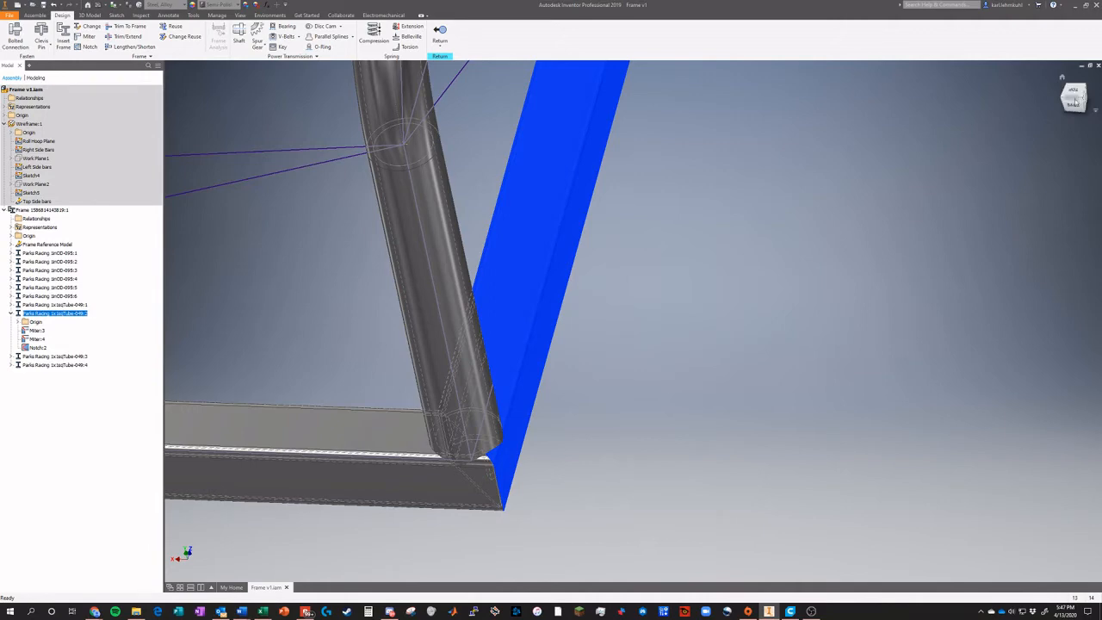
drag(1076, 100, 1055, 99)
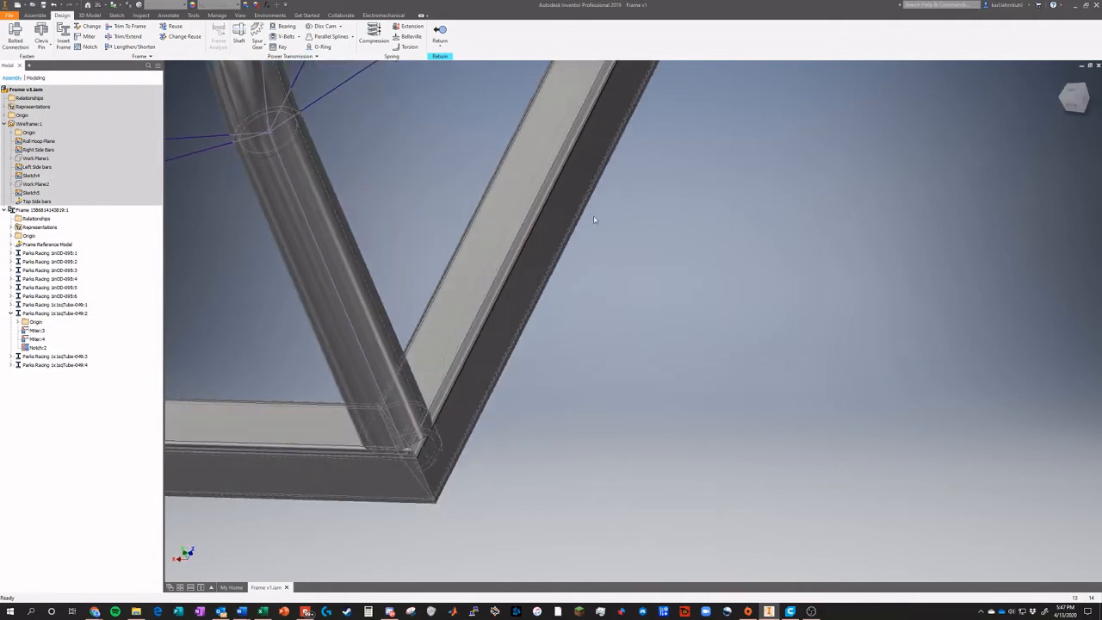
click(488, 266)
right_click(487, 265)
click(451, 279)
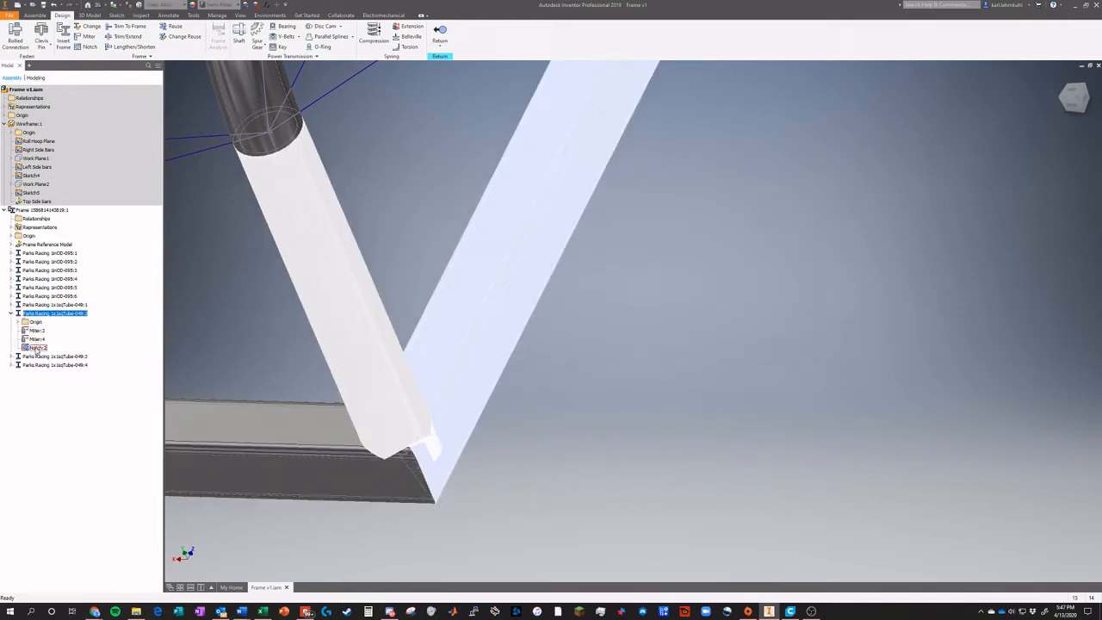
right_click(36, 348)
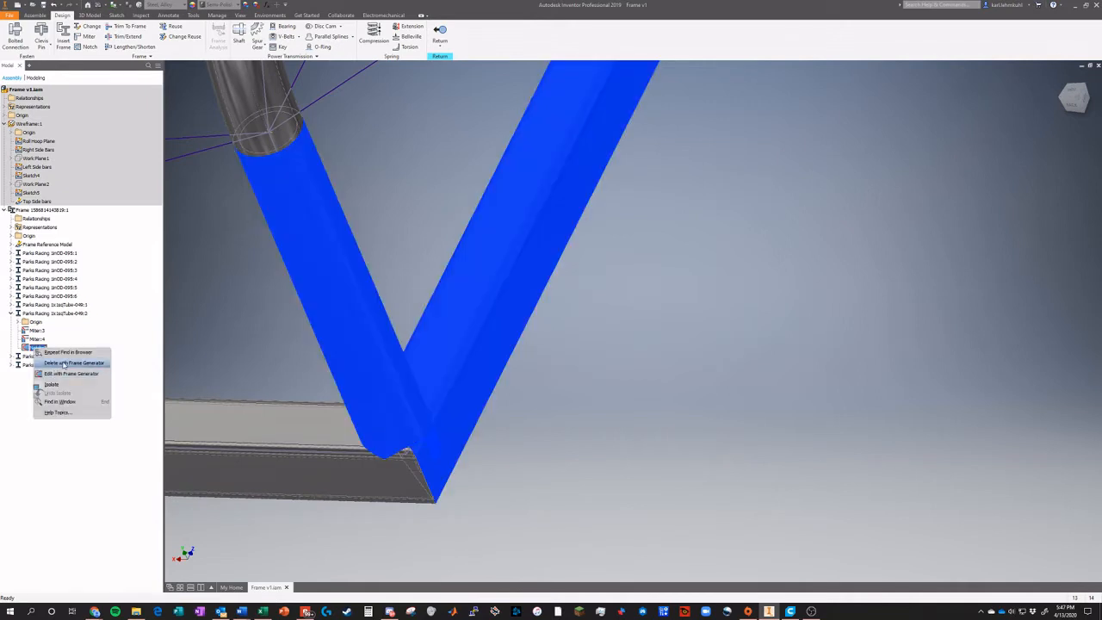
click(64, 363)
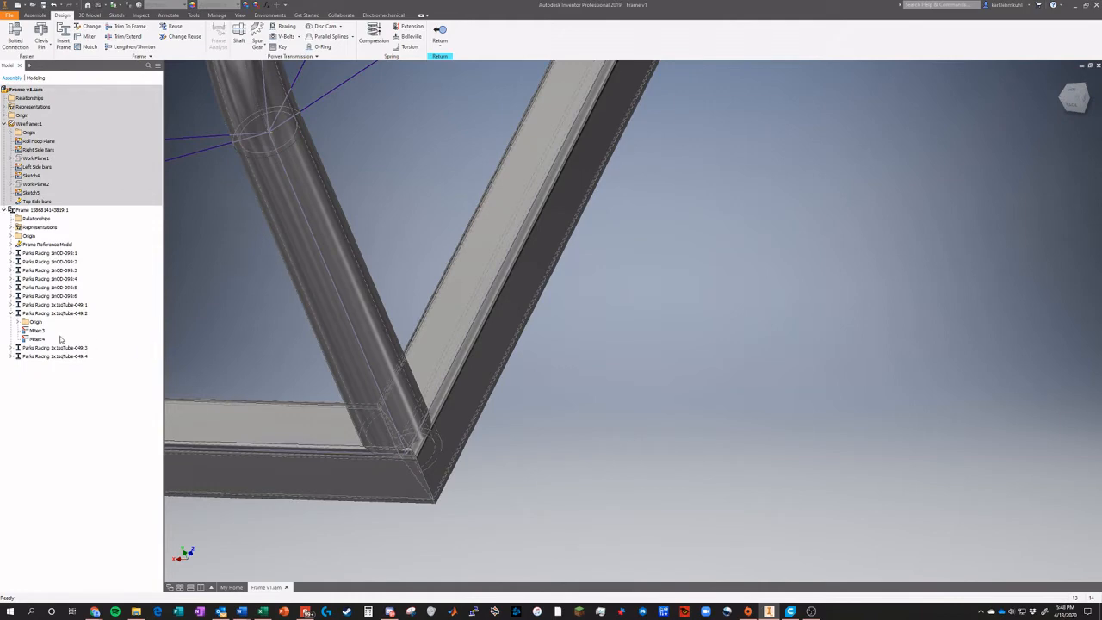
Notch round tube 1inOD-095:3 against square tube 1x1sqTube-049:2 with the notch profile applied, and close the Notch command
click(86, 46)
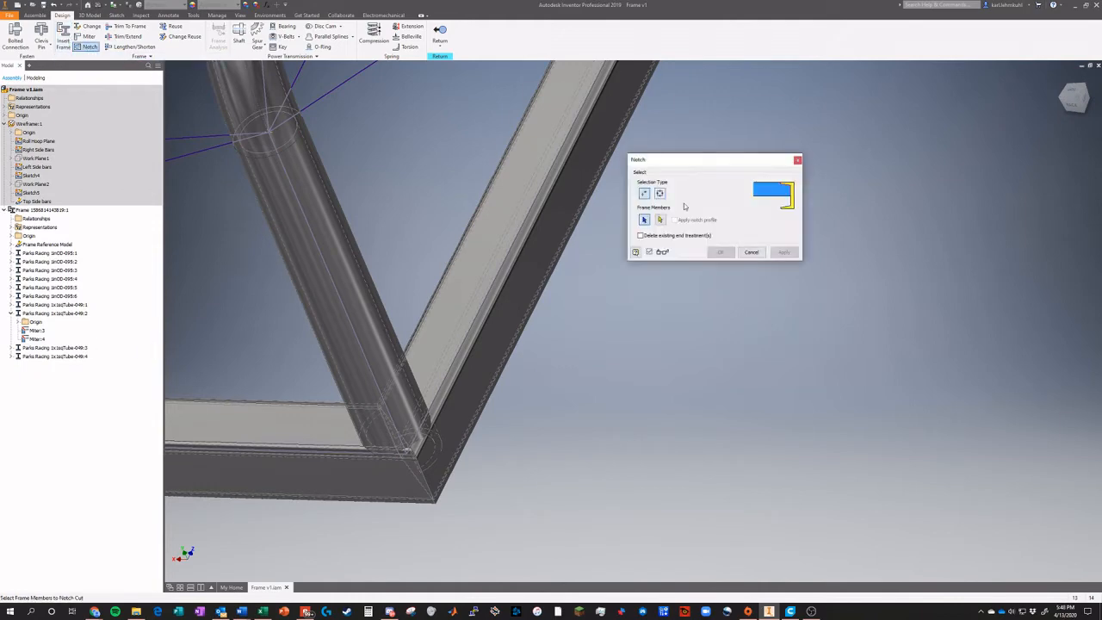
click(363, 305)
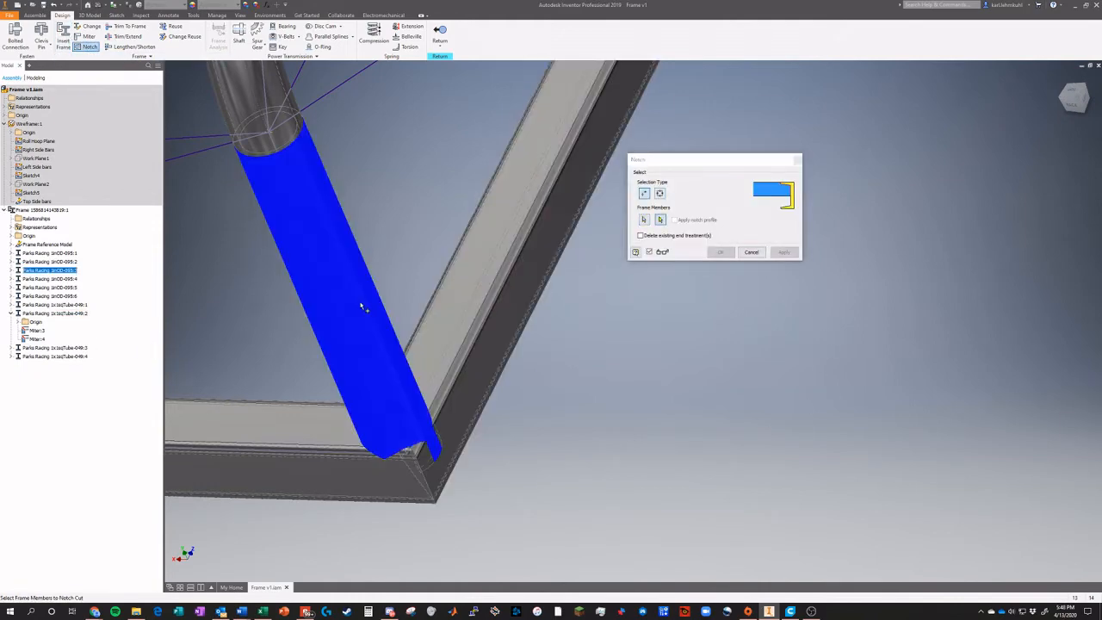
click(477, 307)
click(784, 251)
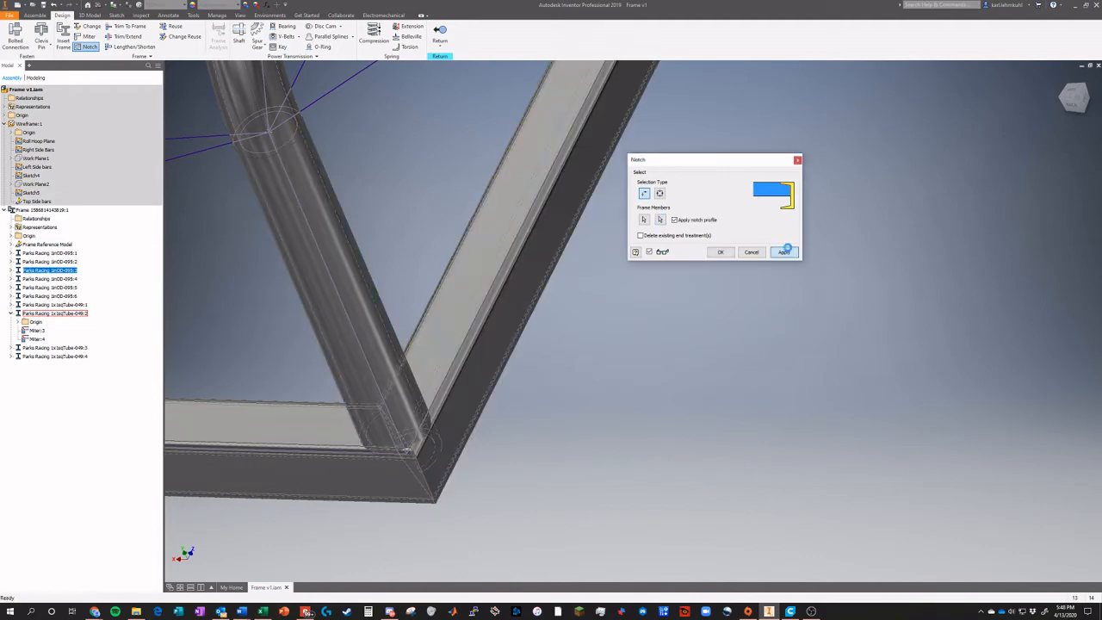
click(797, 160)
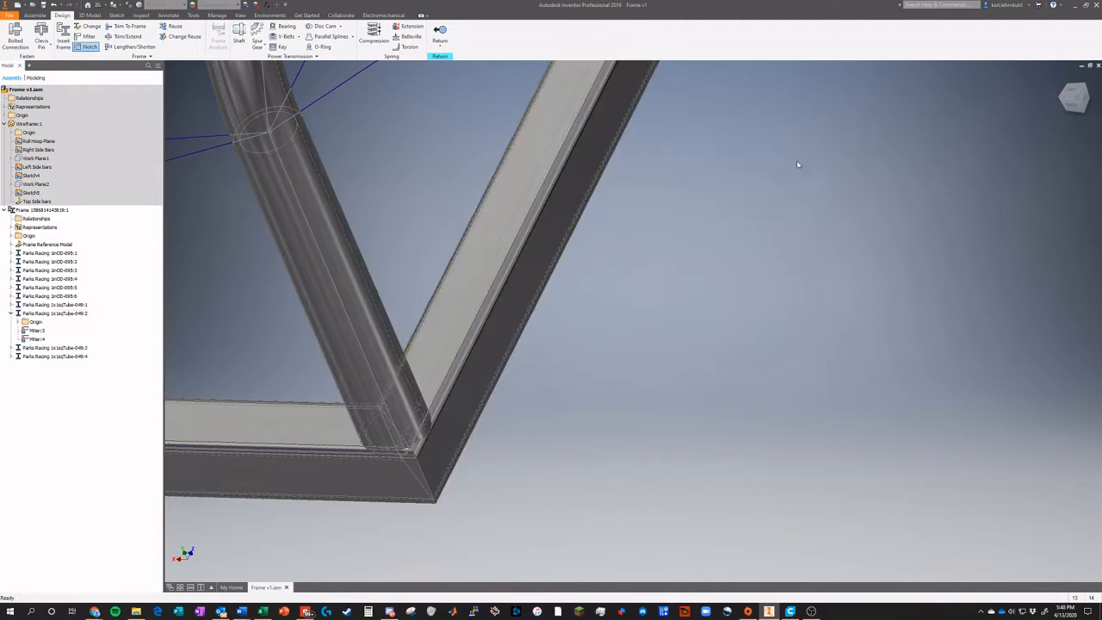
Notch round tube 1inOD-095:1 against square tubes 1x1sqTube-049:2 and 1x1sqTube-049:1 at their shared base corner
scroll(809, 185, up, 5)
scroll(809, 184, down, 3)
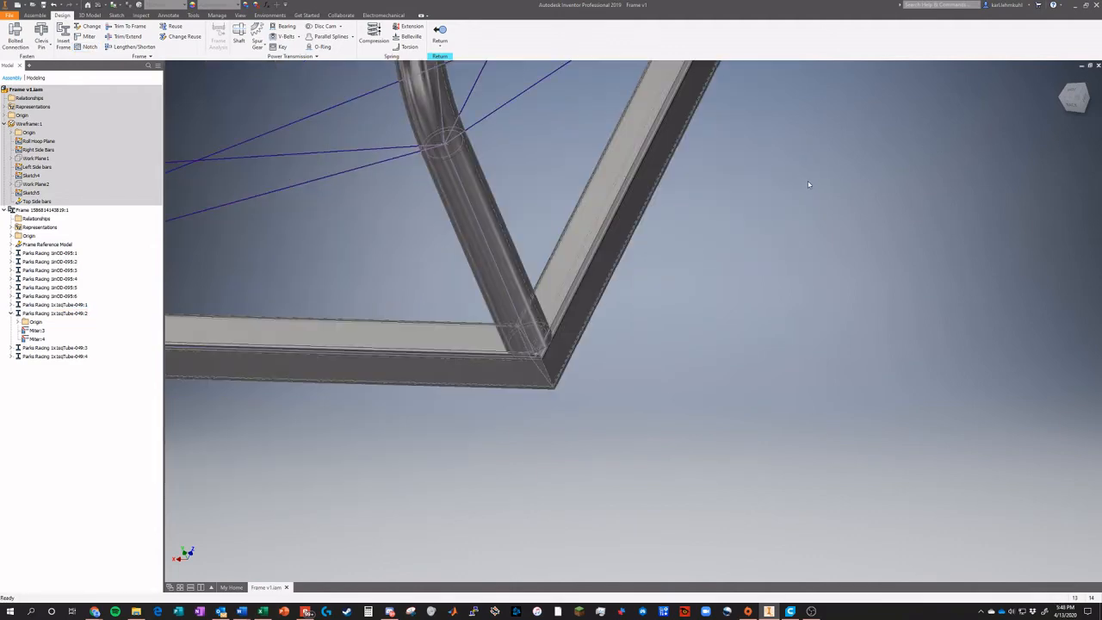
scroll(806, 184, up, 5)
scroll(782, 156, down, 6)
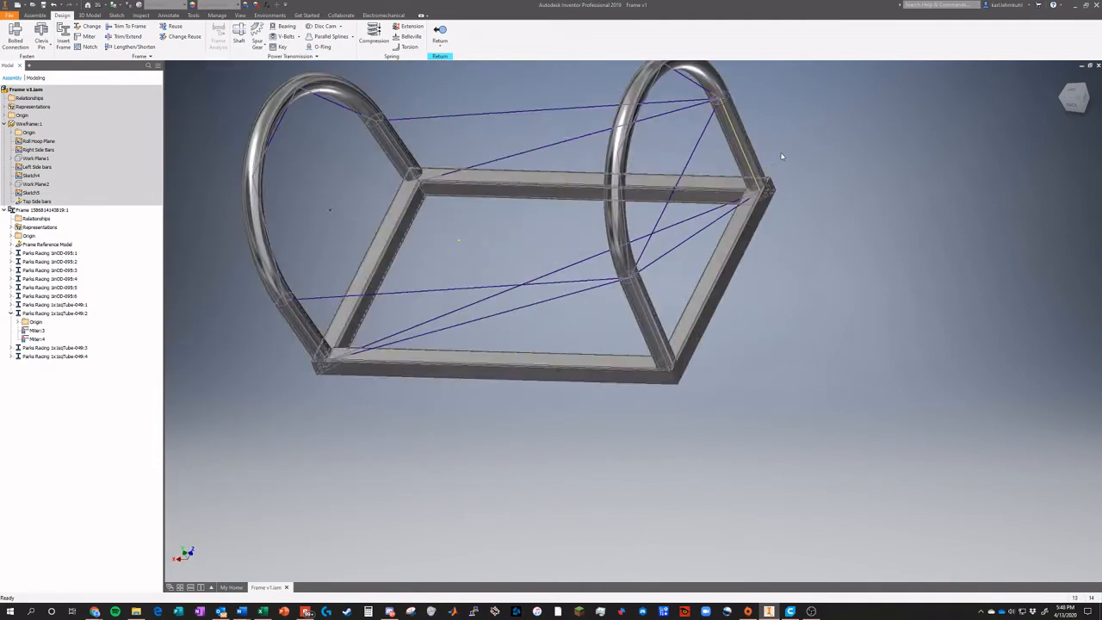
click(86, 46)
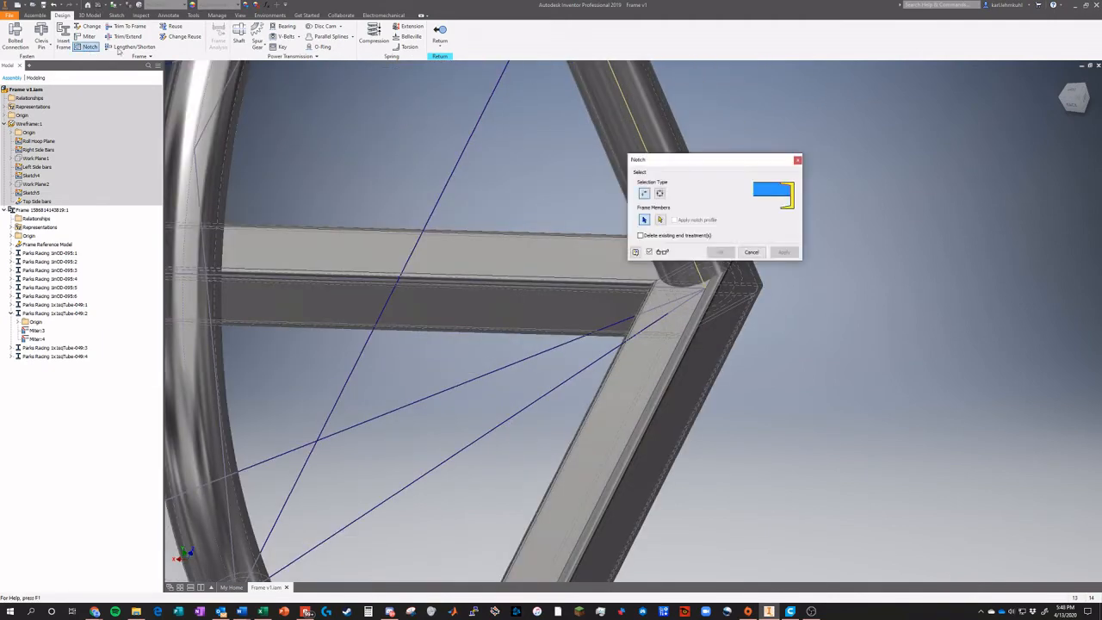
click(680, 210)
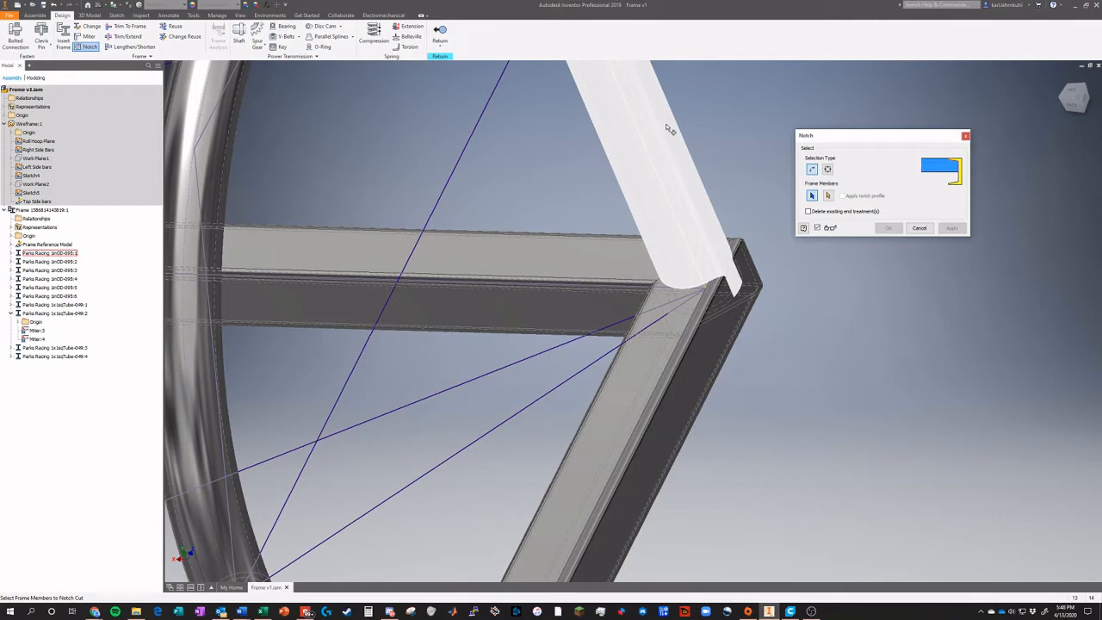
click(664, 123)
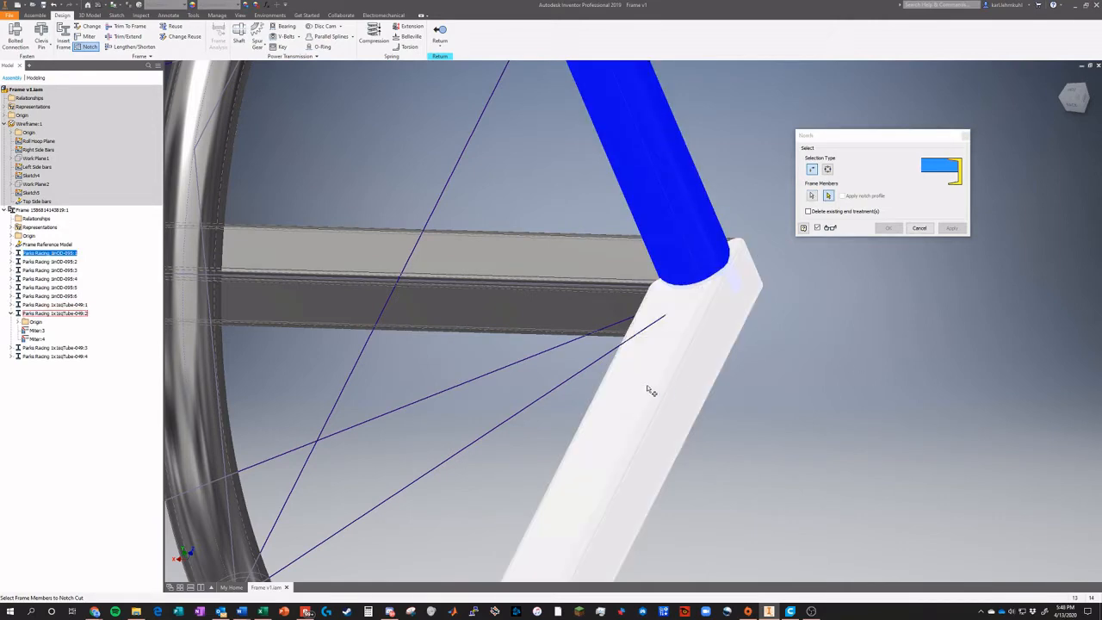
click(656, 382)
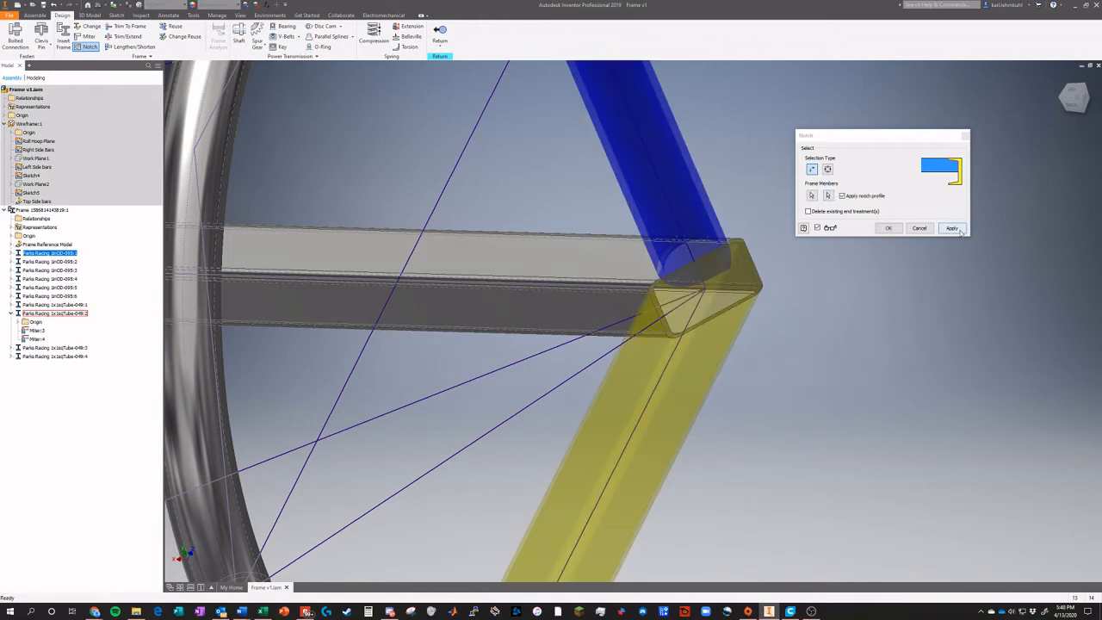
click(955, 229)
click(585, 244)
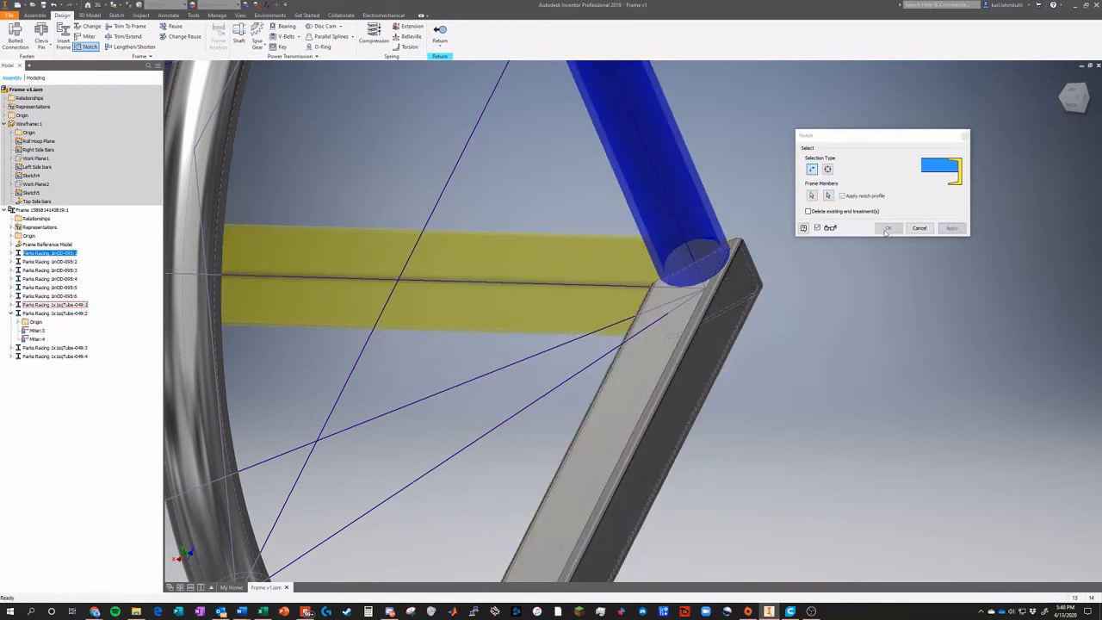
click(958, 231)
Notch round tube 1inOD-095:6 against square tubes 1x1sqTube-049:1 and 1x1sqTube-049:4 at their shared base corner
scroll(919, 261, down, 5)
scroll(678, 256, up, 4)
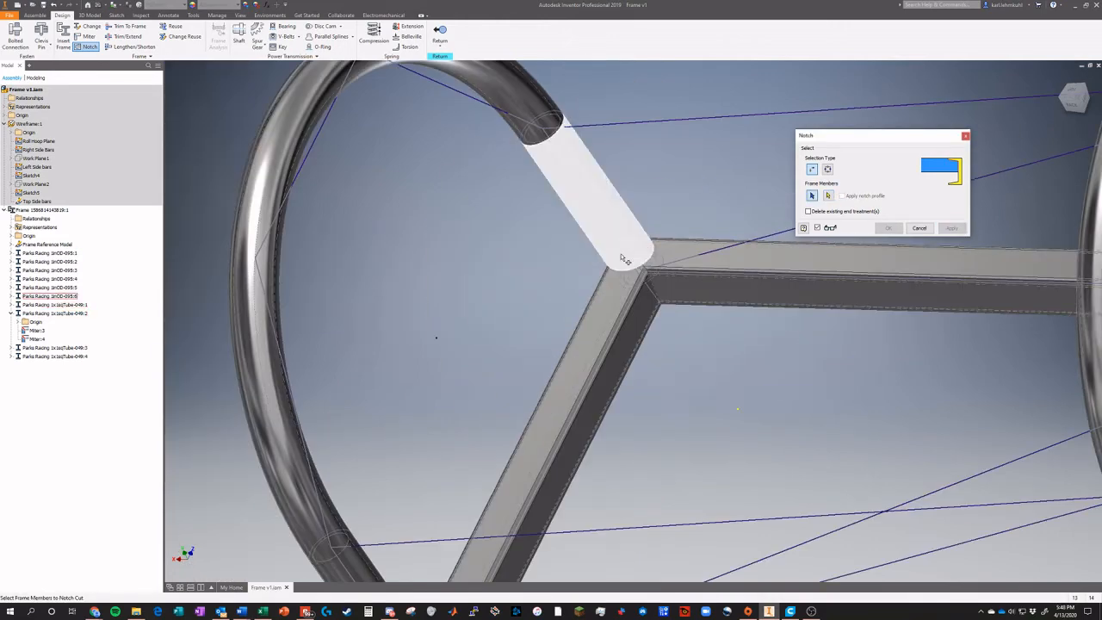
scroll(624, 258, up, 2)
click(613, 195)
click(753, 263)
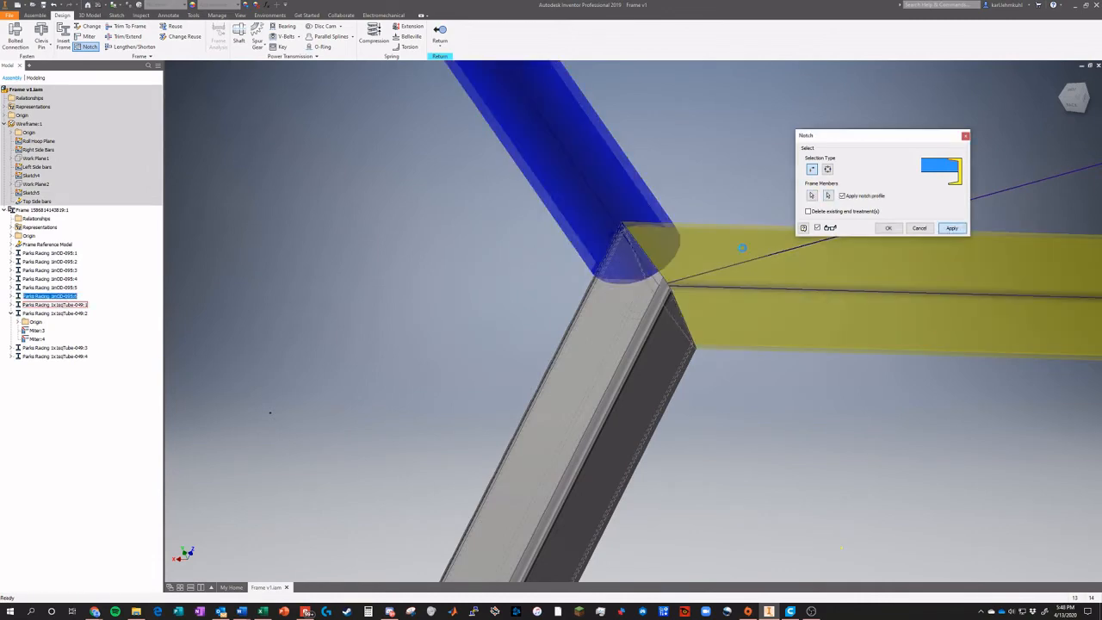
click(569, 192)
click(592, 324)
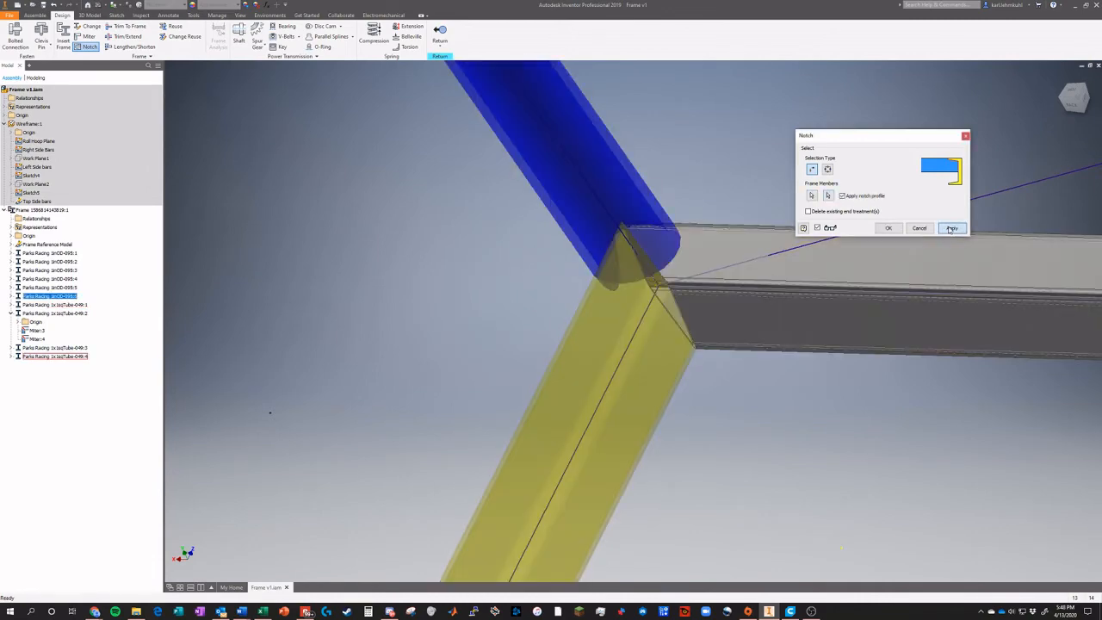
click(951, 229)
Notch round tube 1inOD-095:4 against square tubes 1x1sqTube-049:4 and 1x1sqTube-049:3 at their shared base corner
scroll(792, 241, down, 4)
scroll(731, 381, up, 5)
click(702, 435)
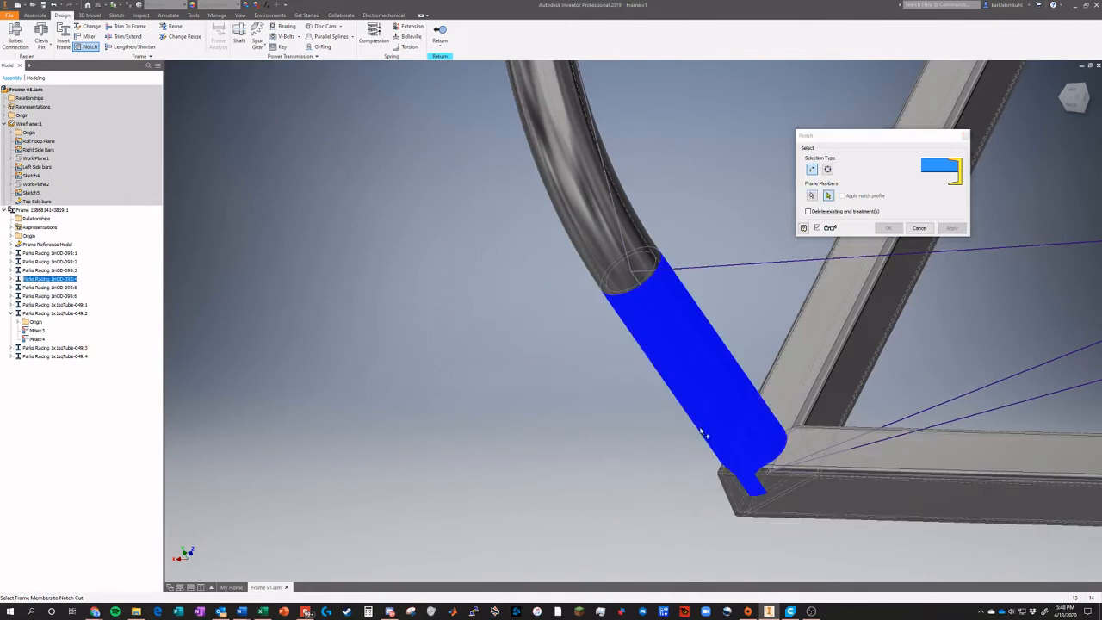
click(831, 354)
click(951, 228)
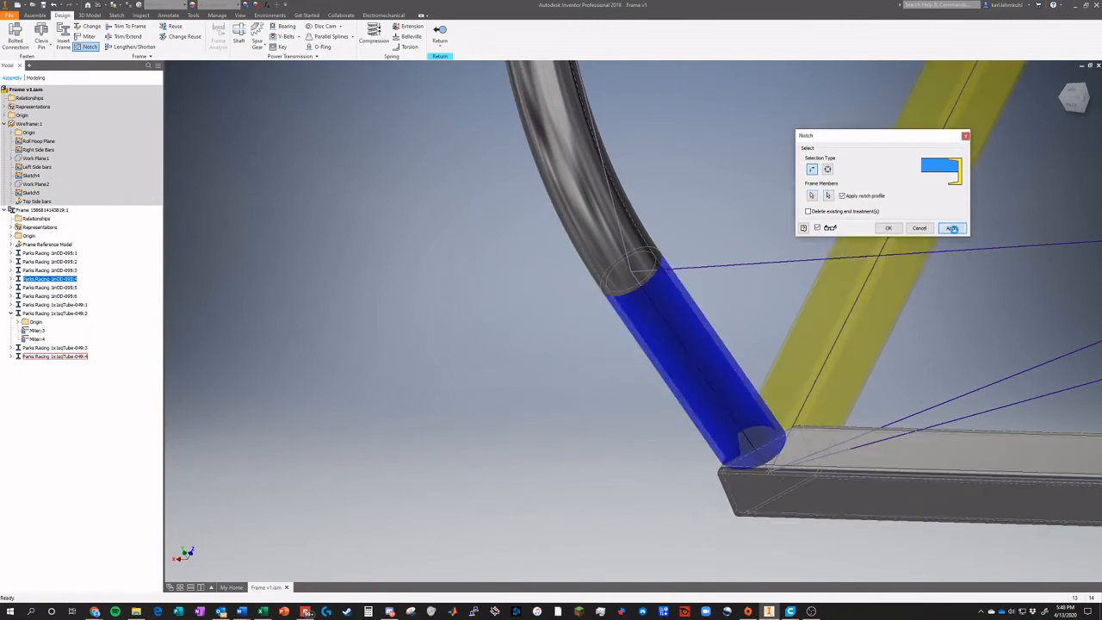
click(748, 370)
click(861, 469)
click(951, 228)
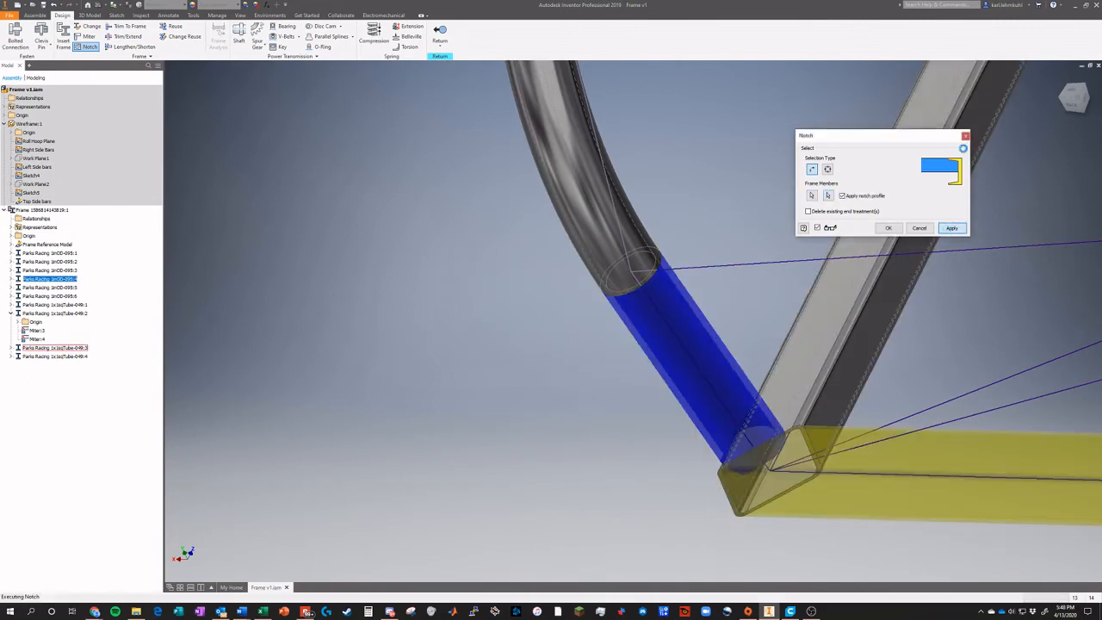
Examine the notched base corners and the remaining side wireframe lines from several directions, and close the Notch command
drag(860, 135, 458, 152)
scroll(881, 332, down, 4)
scroll(881, 332, up, 3)
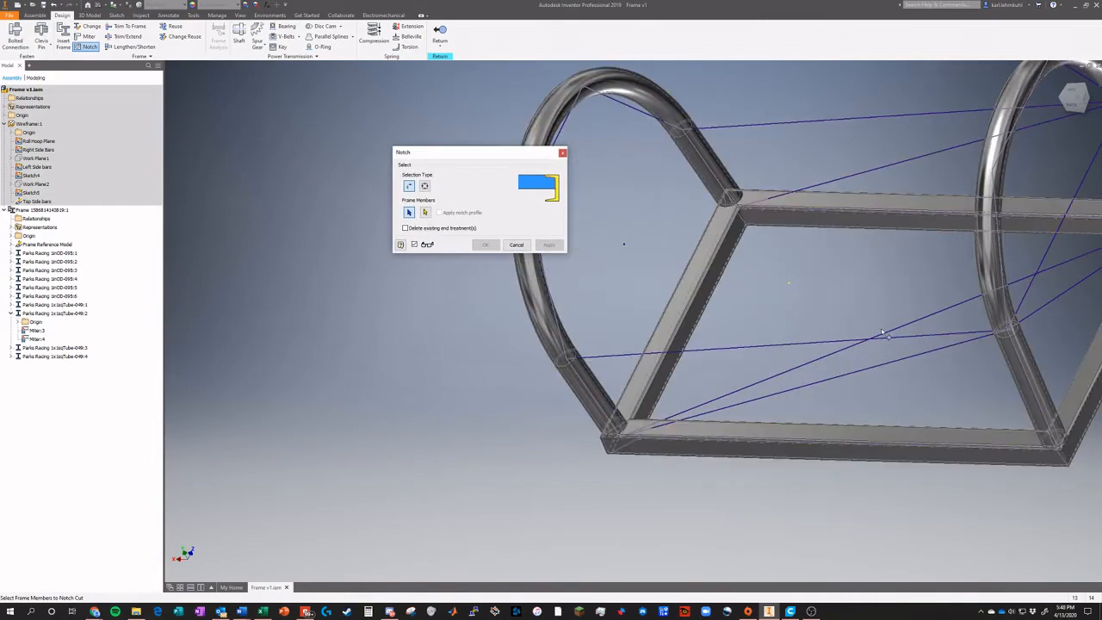
scroll(850, 330, down, 3)
scroll(986, 301, up, 3)
drag(1076, 97, 1086, 97)
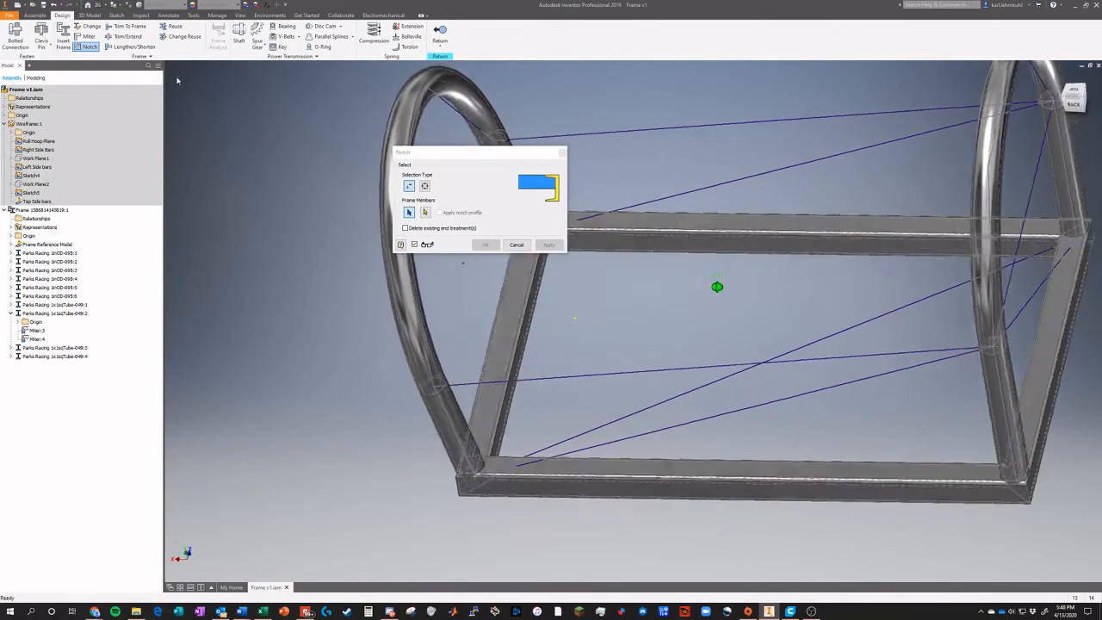
drag(177, 81, 903, 93)
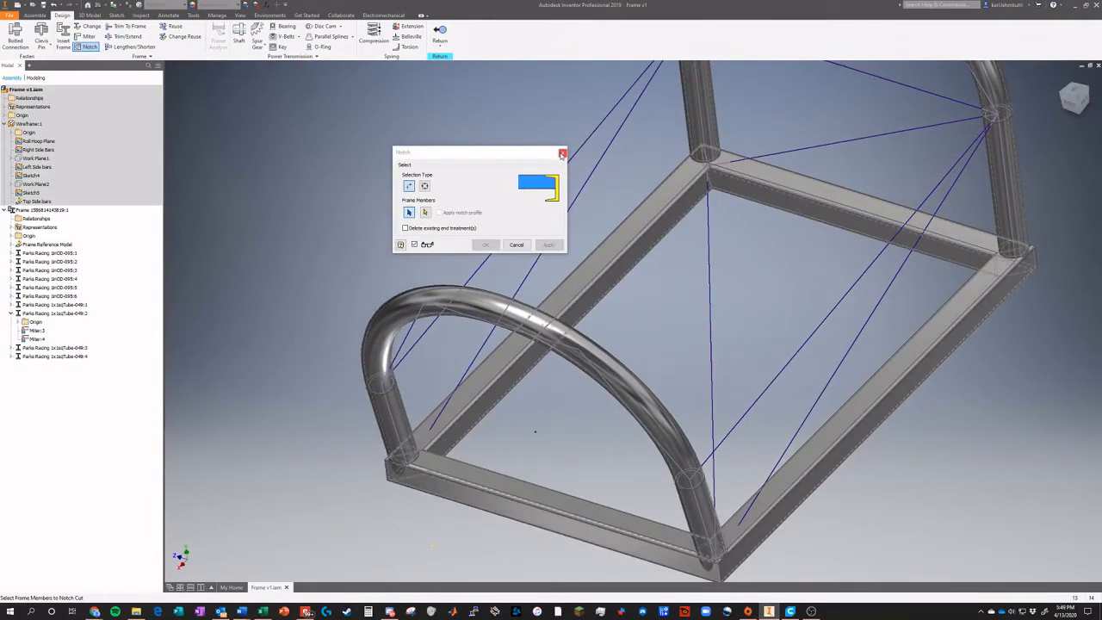
drag(513, 152, 301, 112)
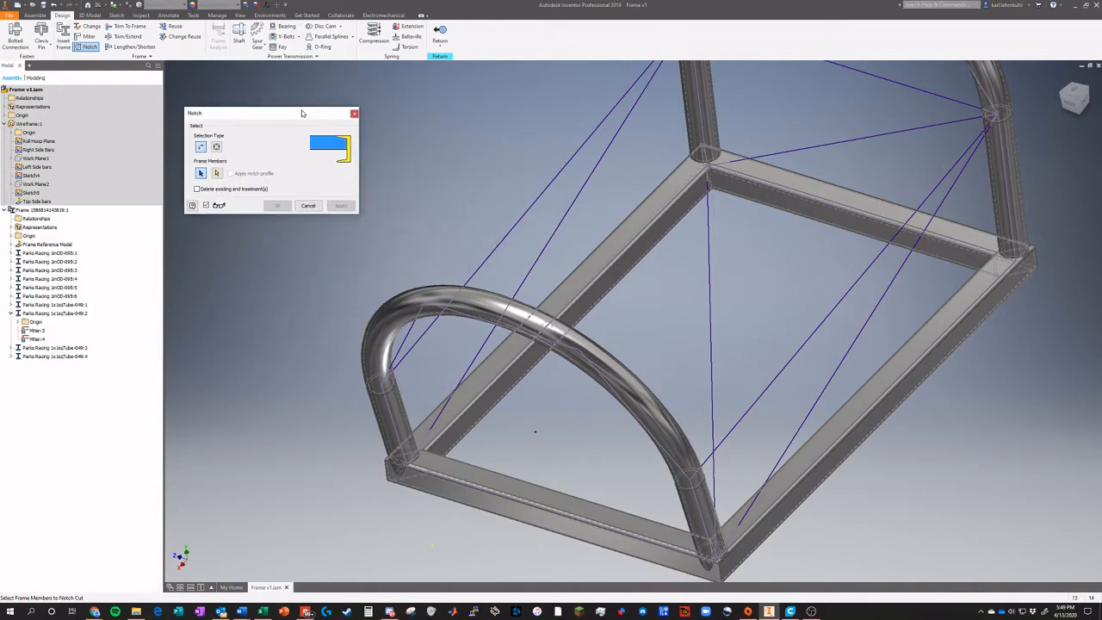
drag(1070, 97, 822, 84)
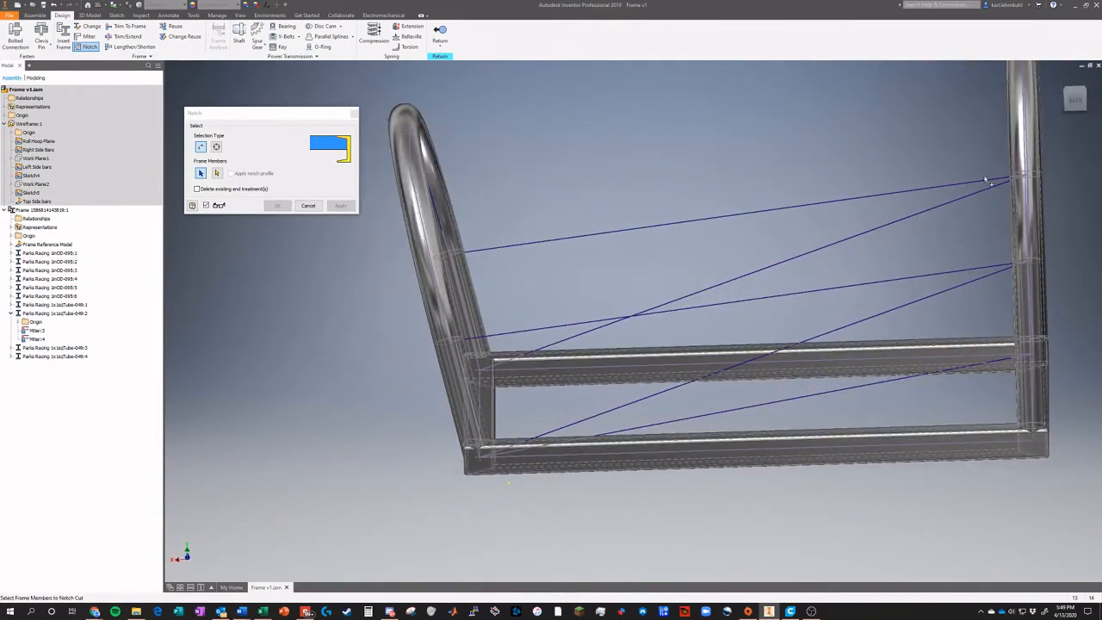
drag(1076, 100, 780, 173)
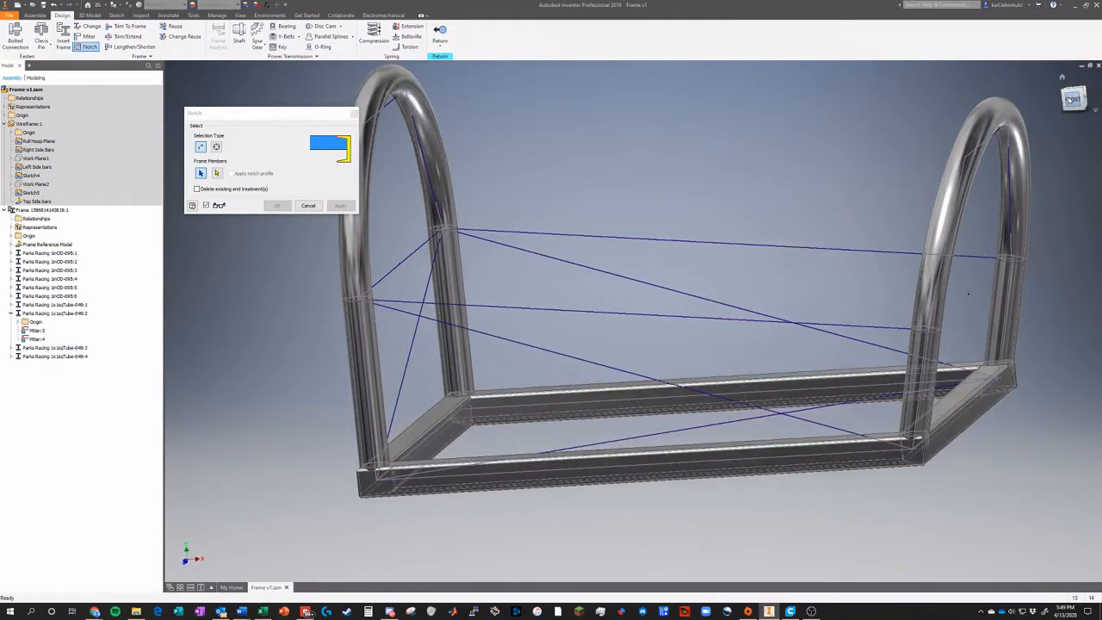
drag(1071, 99, 1042, 125)
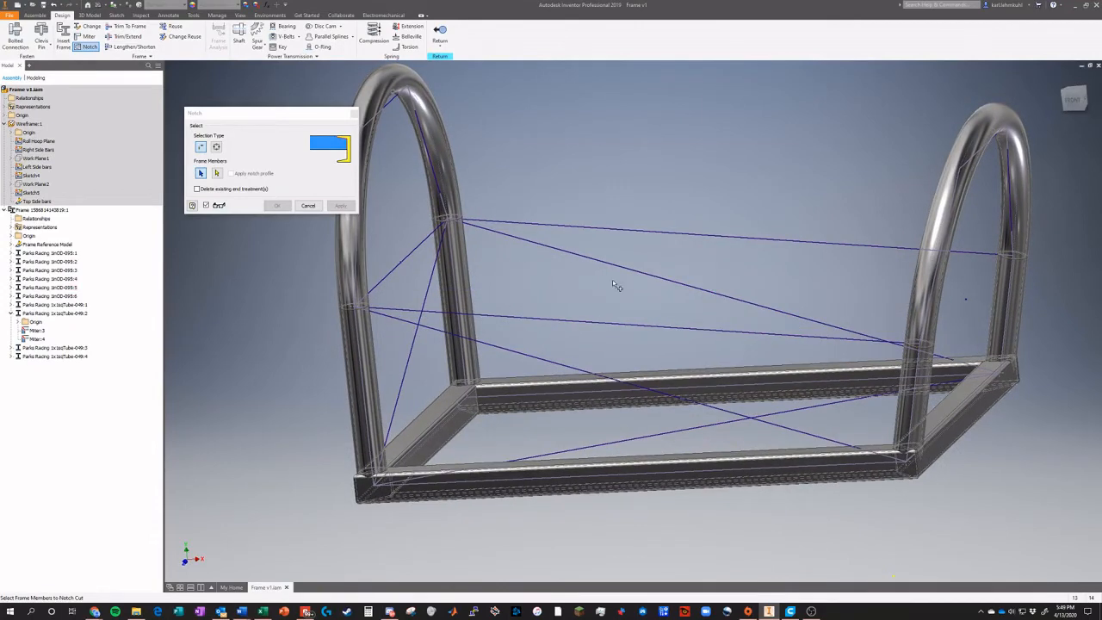
key(Escape)
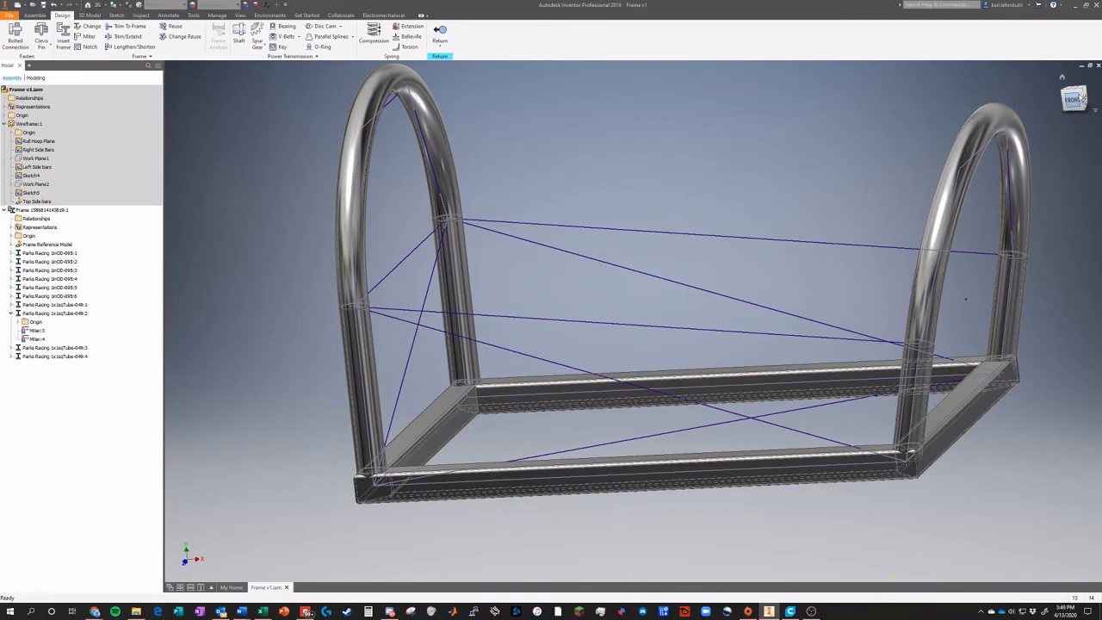
Set up new frame members as Parks Racing 1inOD round tube, size 1inOD-065, in Steel, Alloy
drag(1083, 101, 1000, 106)
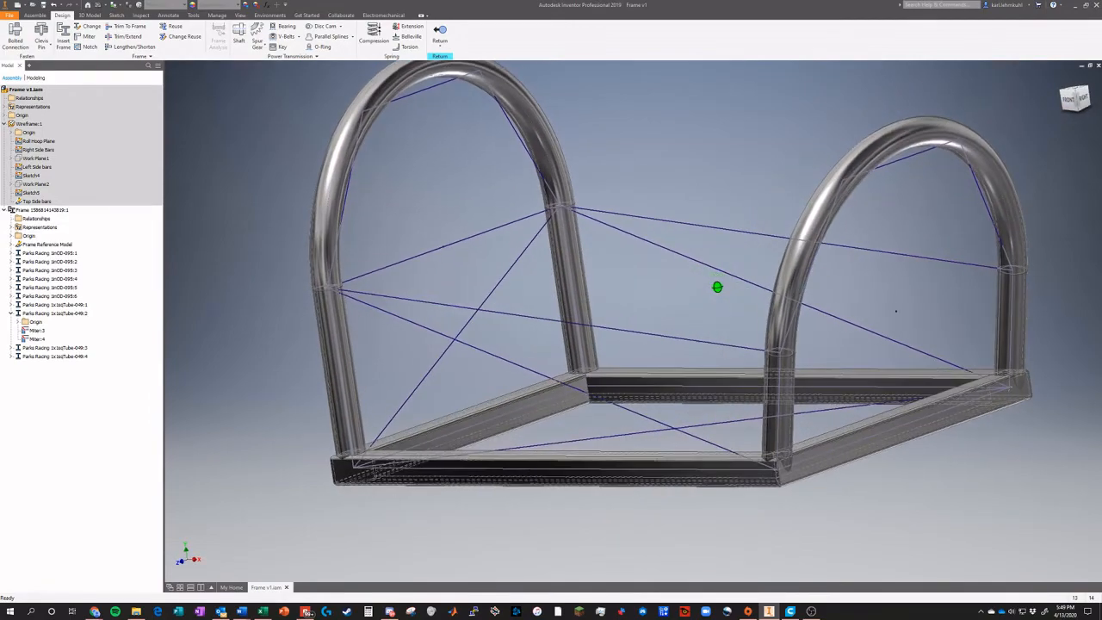
shift+middle_drag(717, 286, 430, 310)
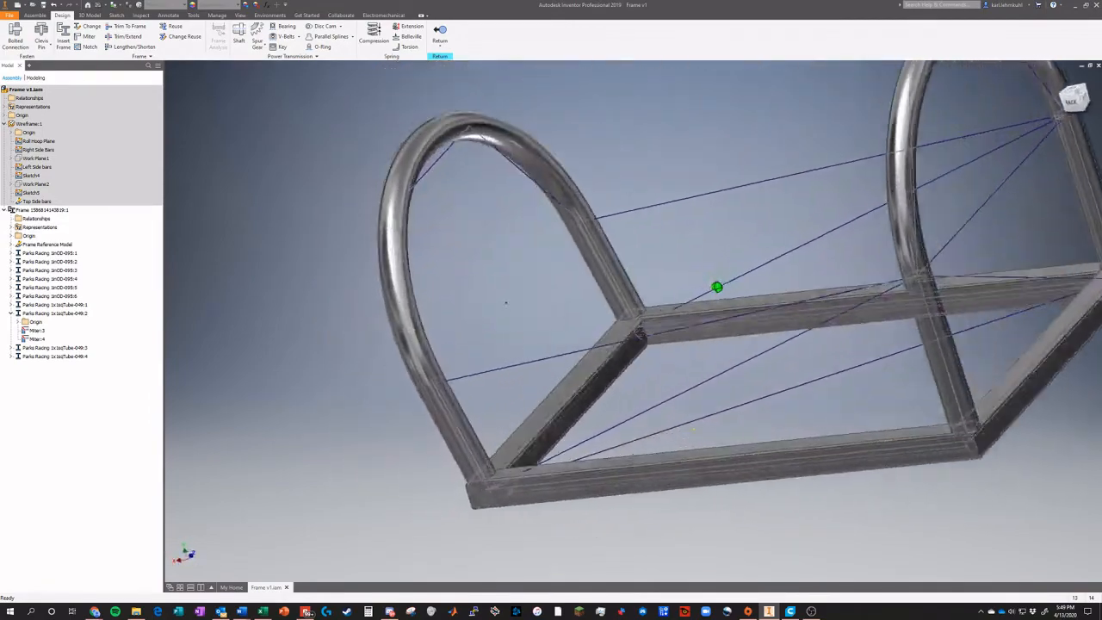
shift+middle_drag(506, 302, 470, 122)
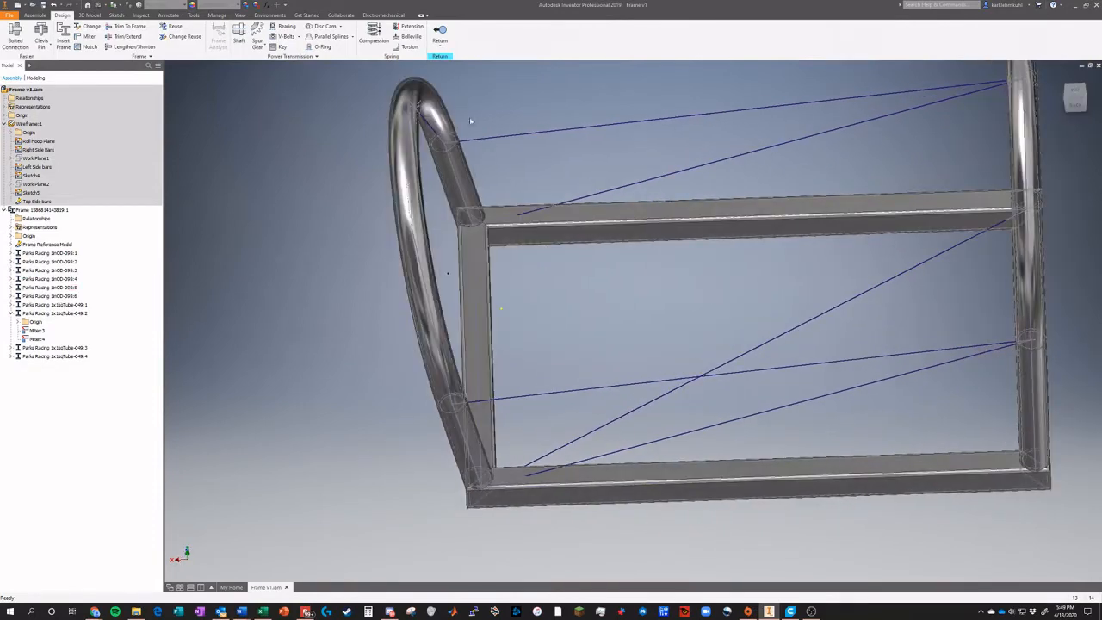
click(63, 39)
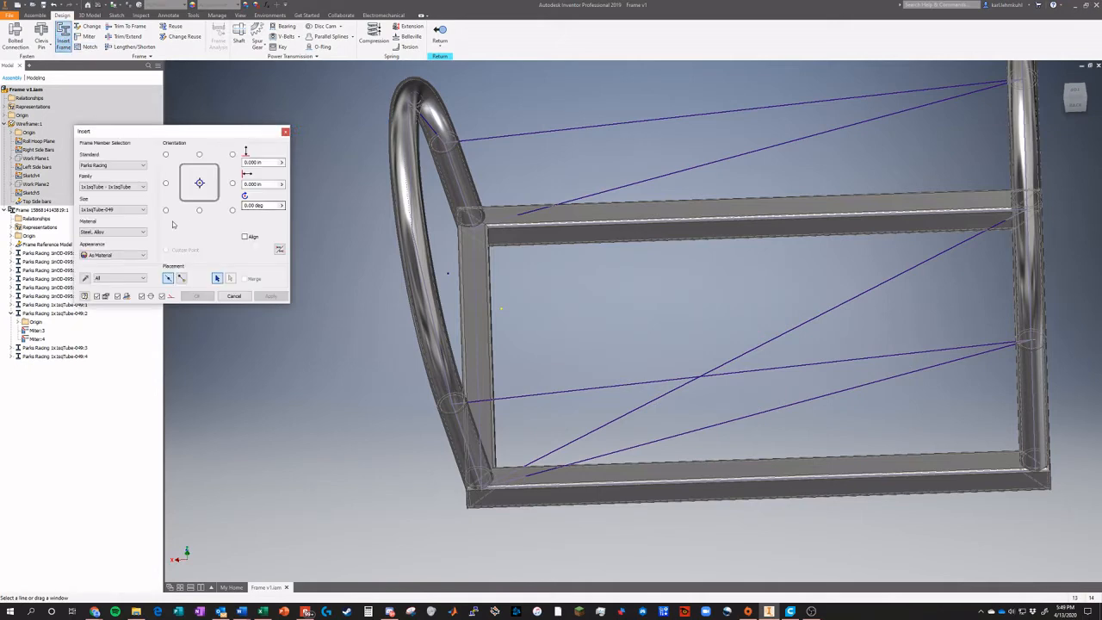
click(108, 188)
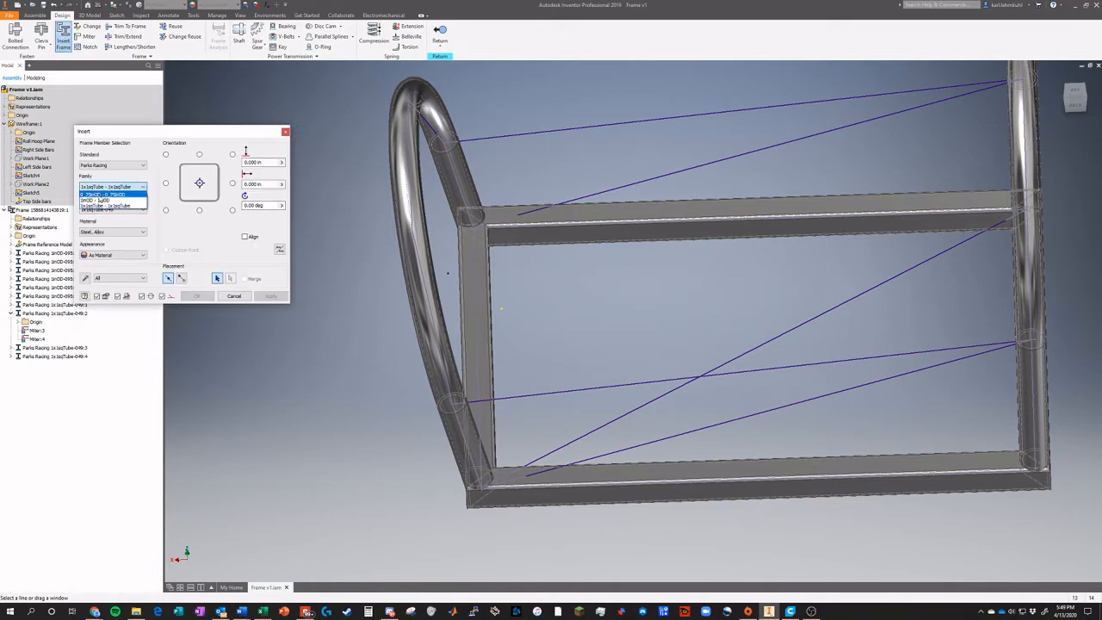
click(99, 196)
click(102, 211)
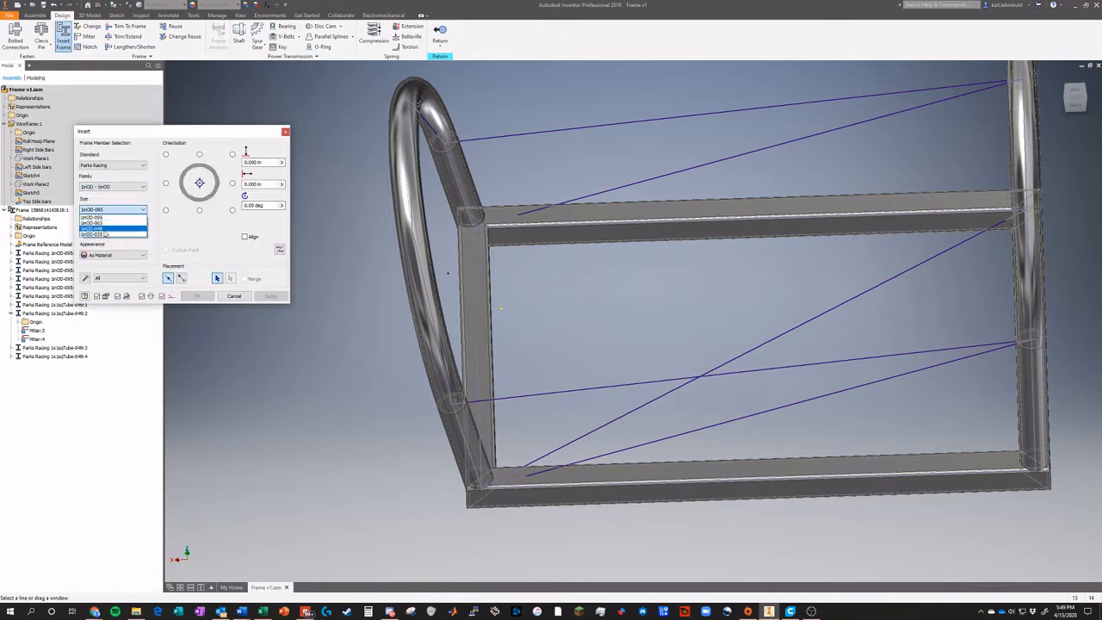
click(99, 222)
click(112, 231)
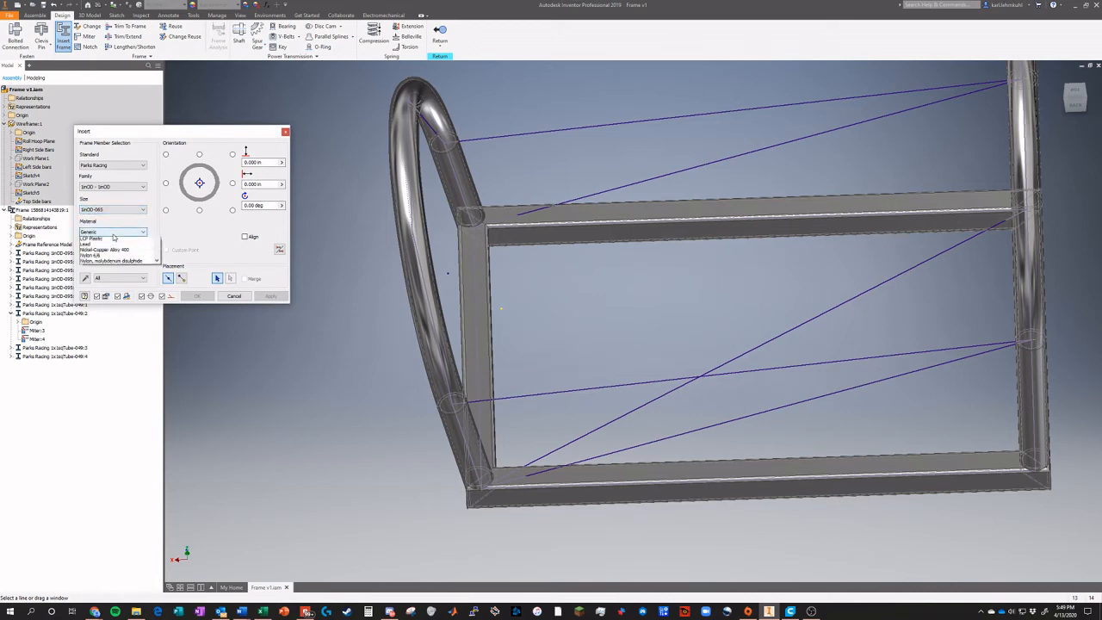
scroll(107, 268, down, 6)
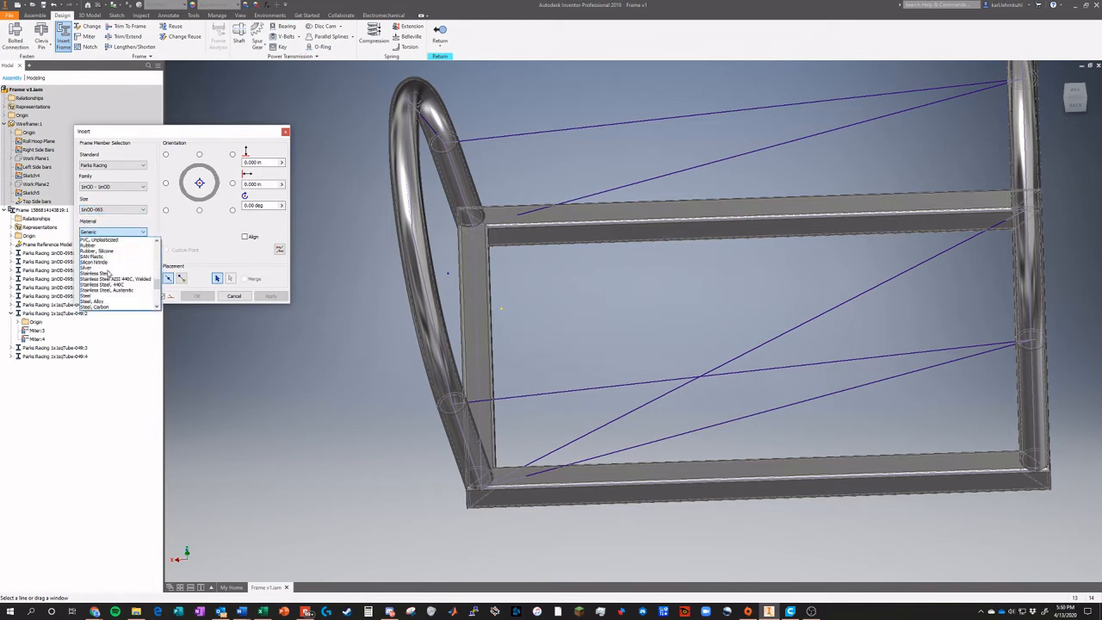
click(95, 268)
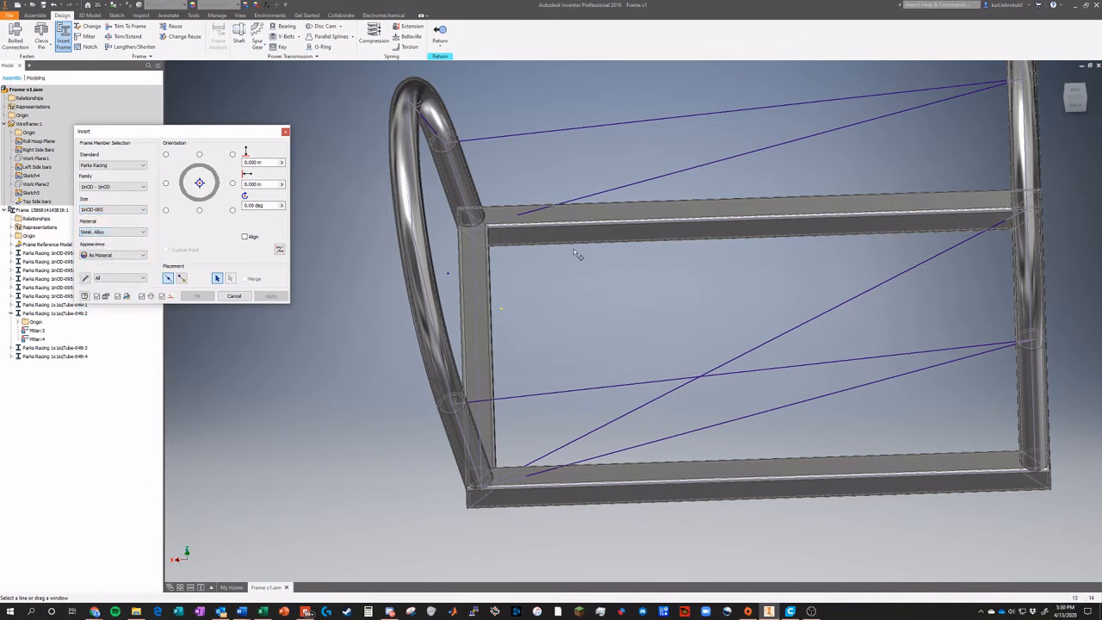
Insert the tubes along the two diagonal wireframe lines on both sides, accepting the default member names
click(763, 142)
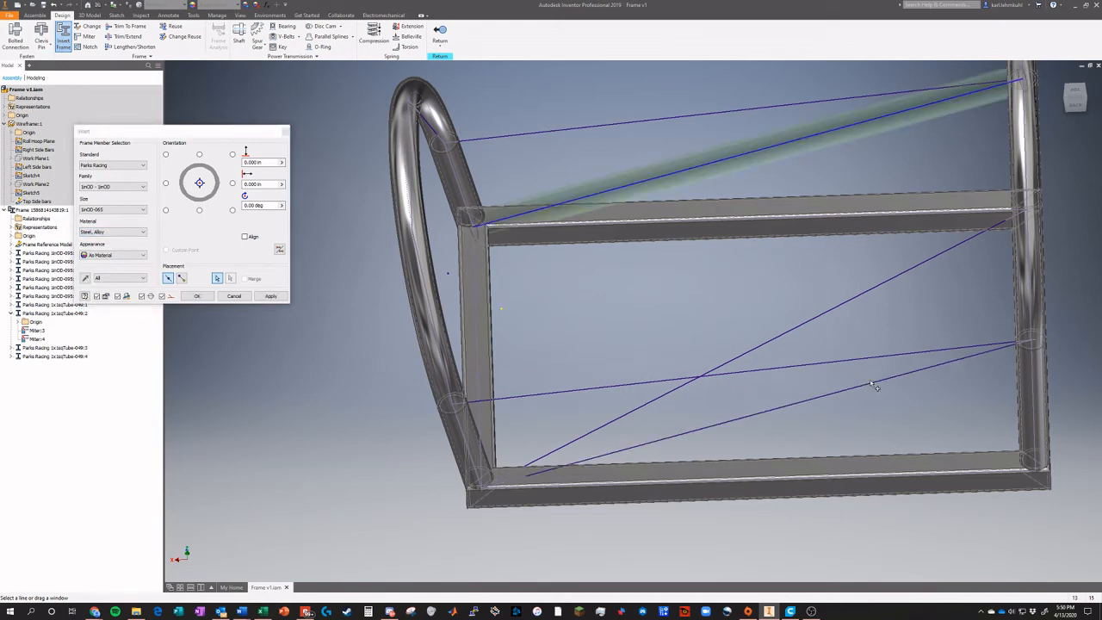
click(872, 386)
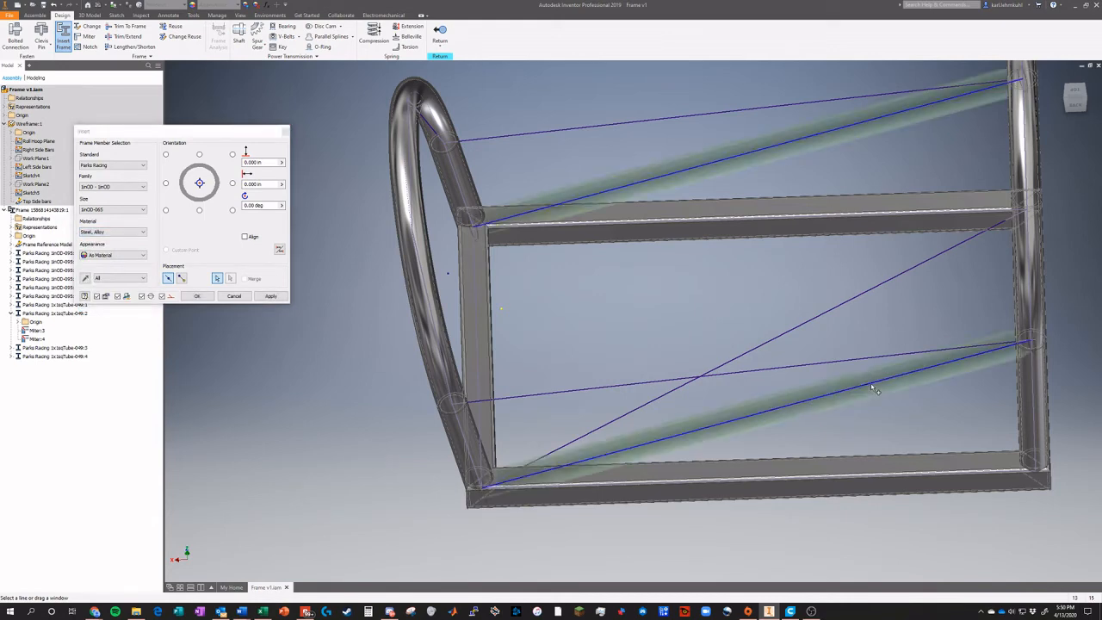
click(197, 296)
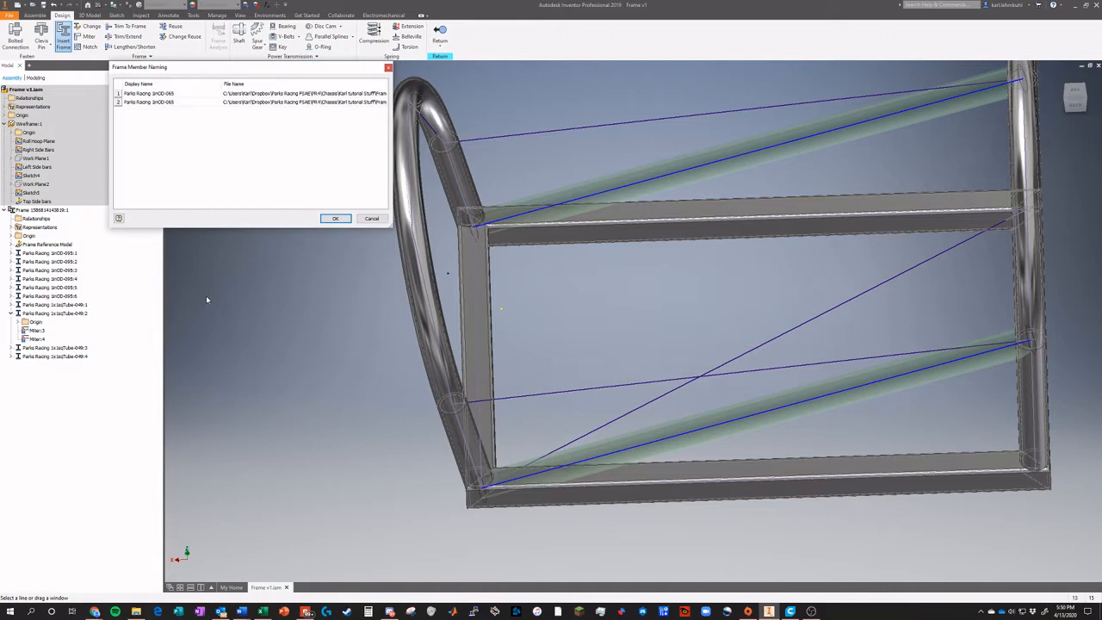
click(335, 218)
Notch diagonal side bar 1inOD-065:2 against hoop tubes 1inOD-095:3 and 1inOD-095:2 at its upper end
click(87, 46)
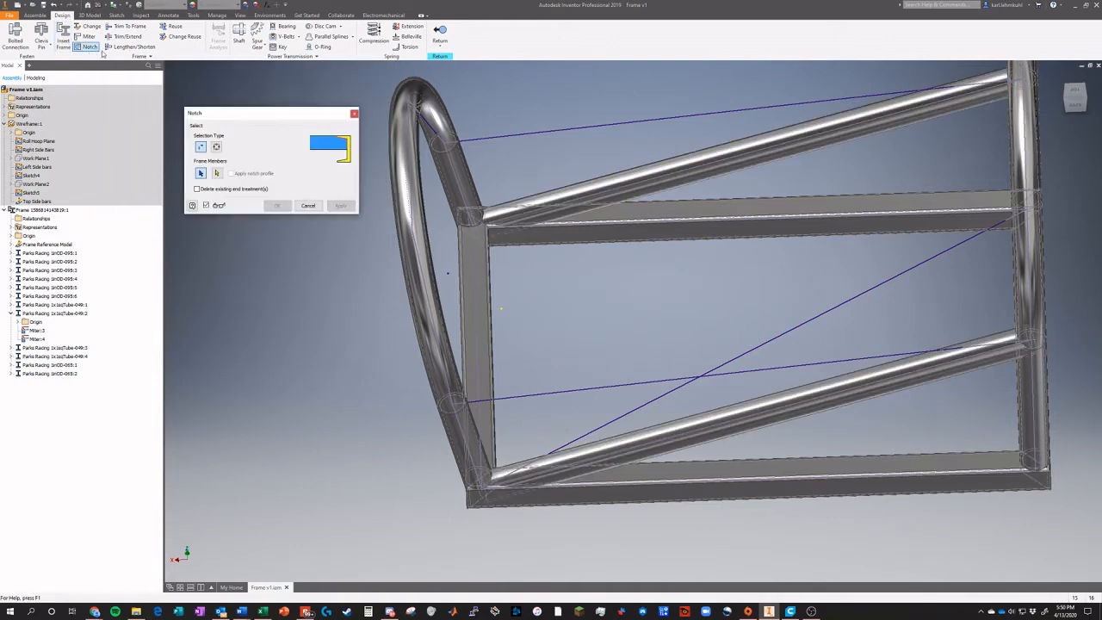
drag(1076, 99, 809, 268)
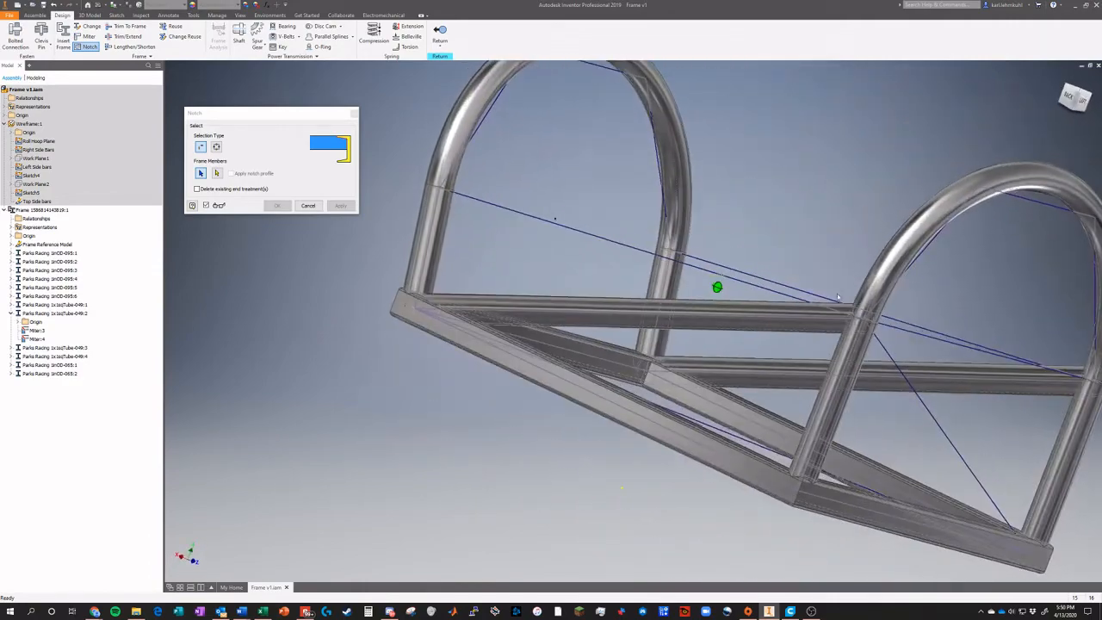
drag(1075, 97, 336, 145)
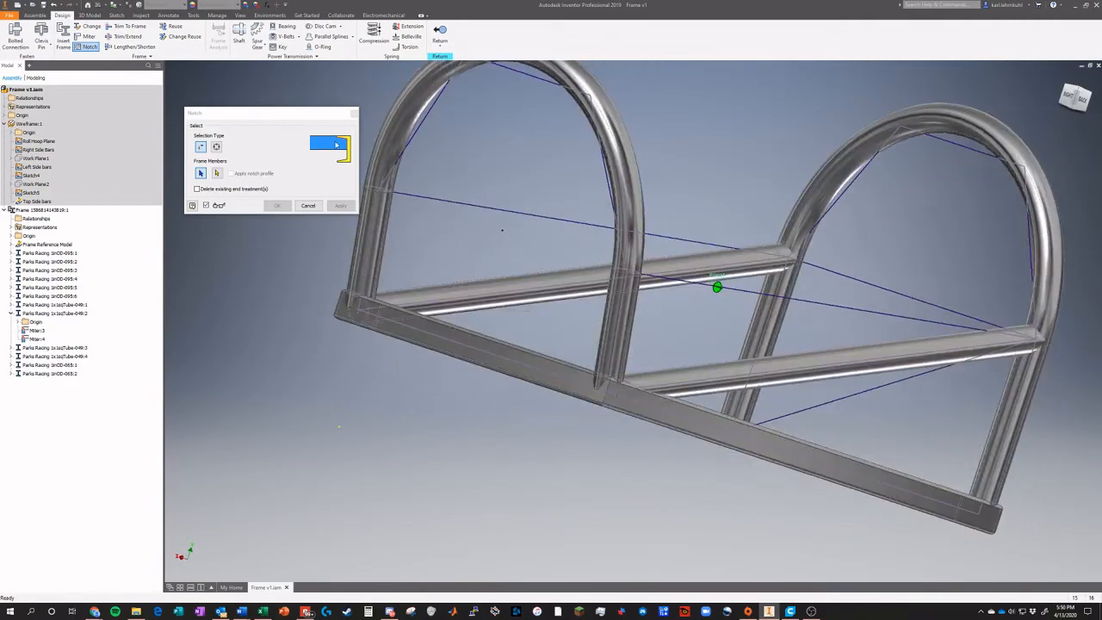
scroll(1096, 334, up, 3)
scroll(1086, 337, down, 9)
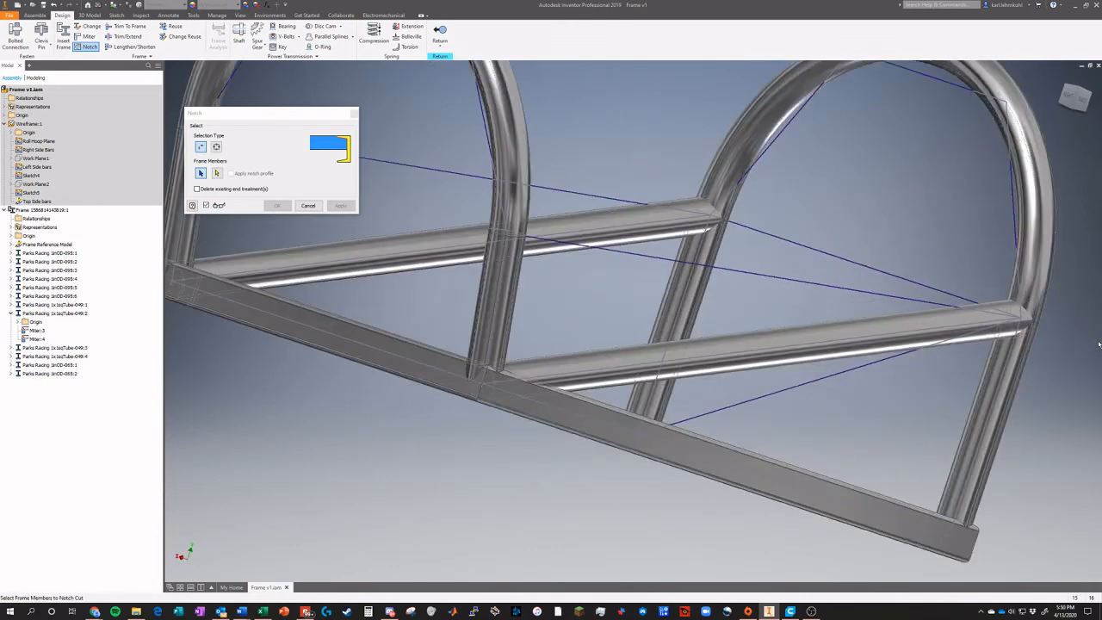
drag(1074, 97, 1013, 108)
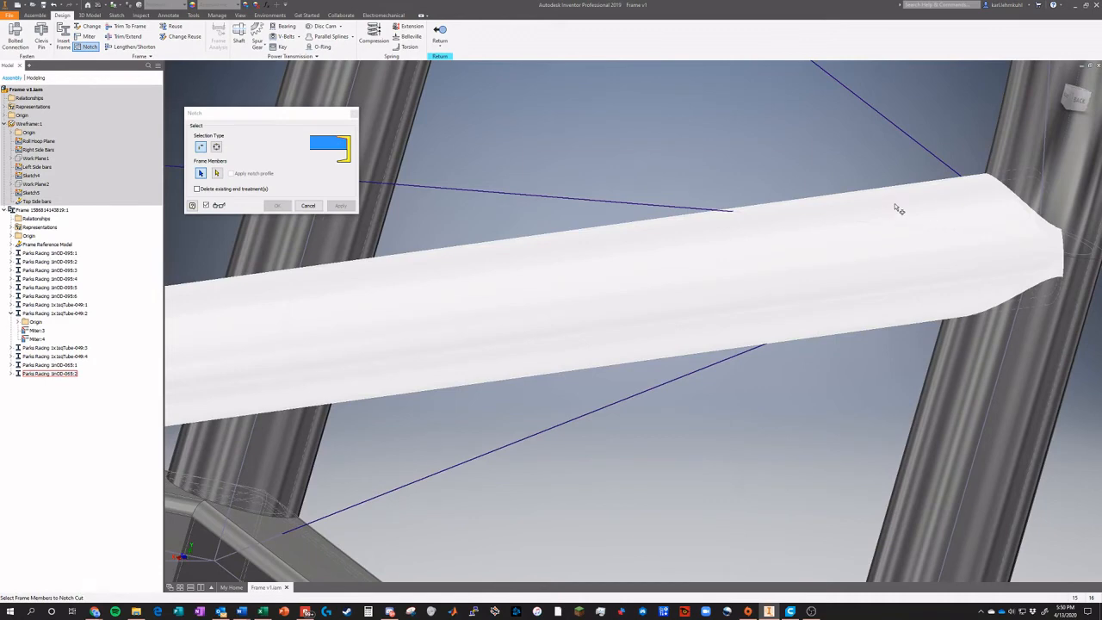
click(795, 262)
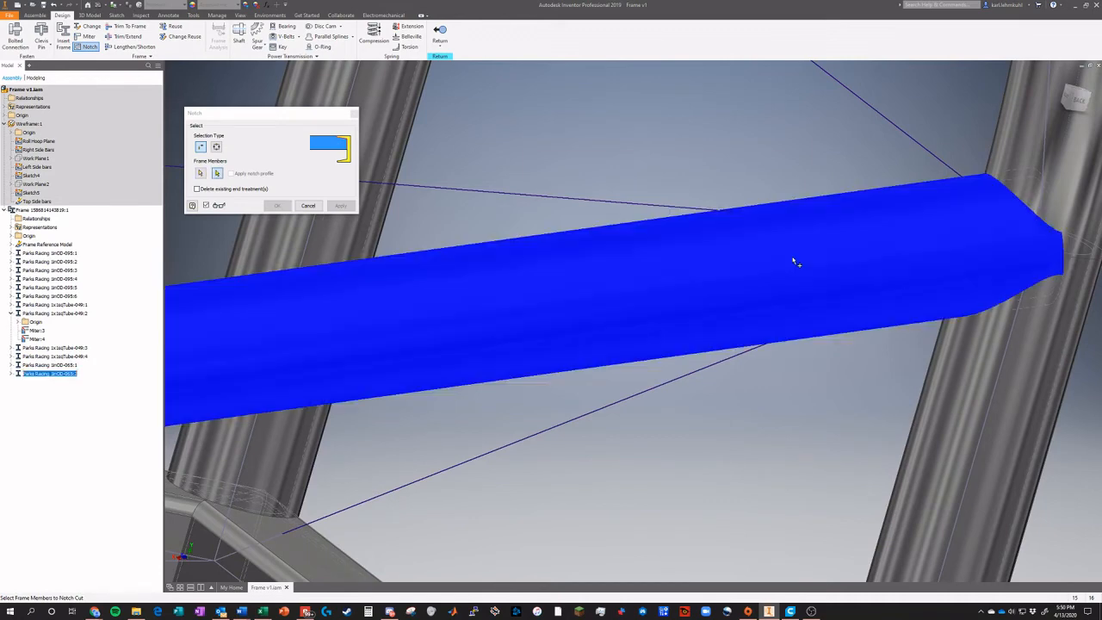
click(985, 354)
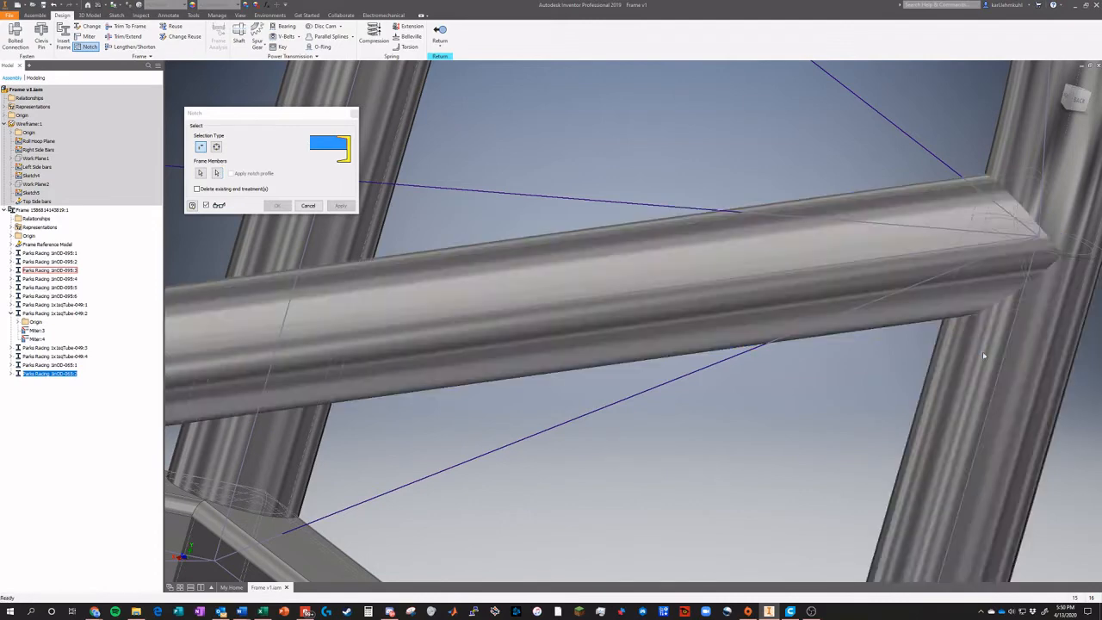
click(339, 209)
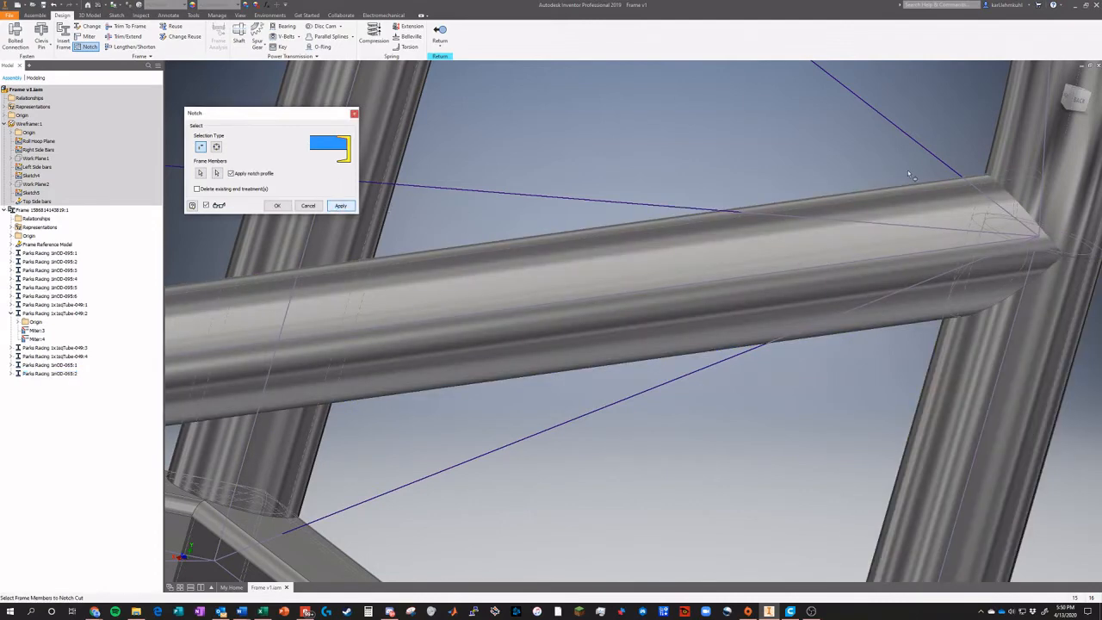
click(882, 227)
click(1034, 152)
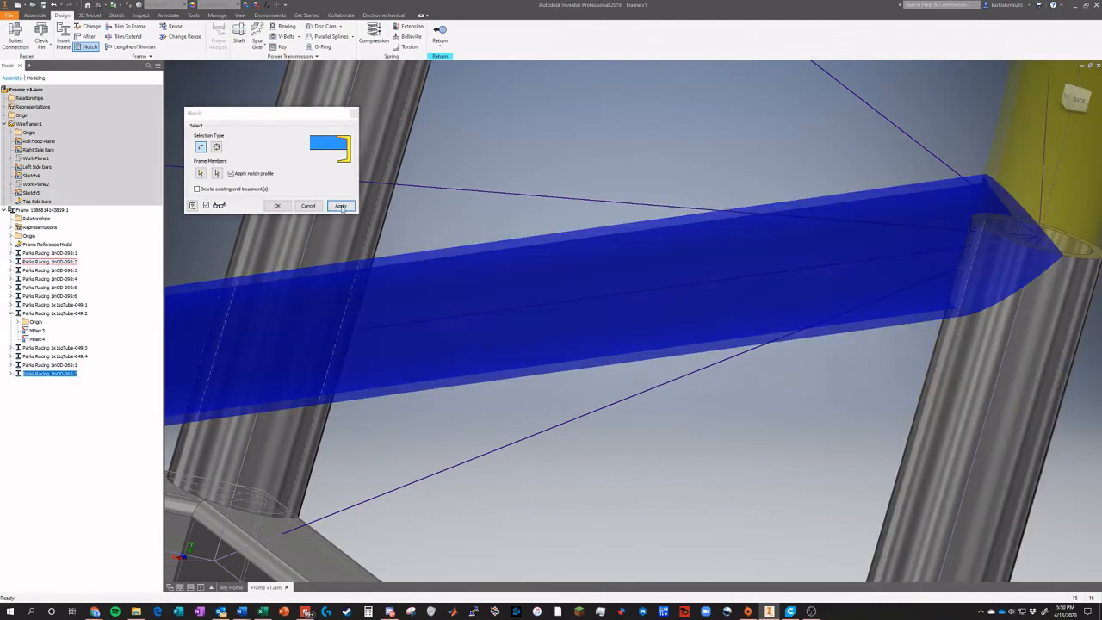
click(341, 207)
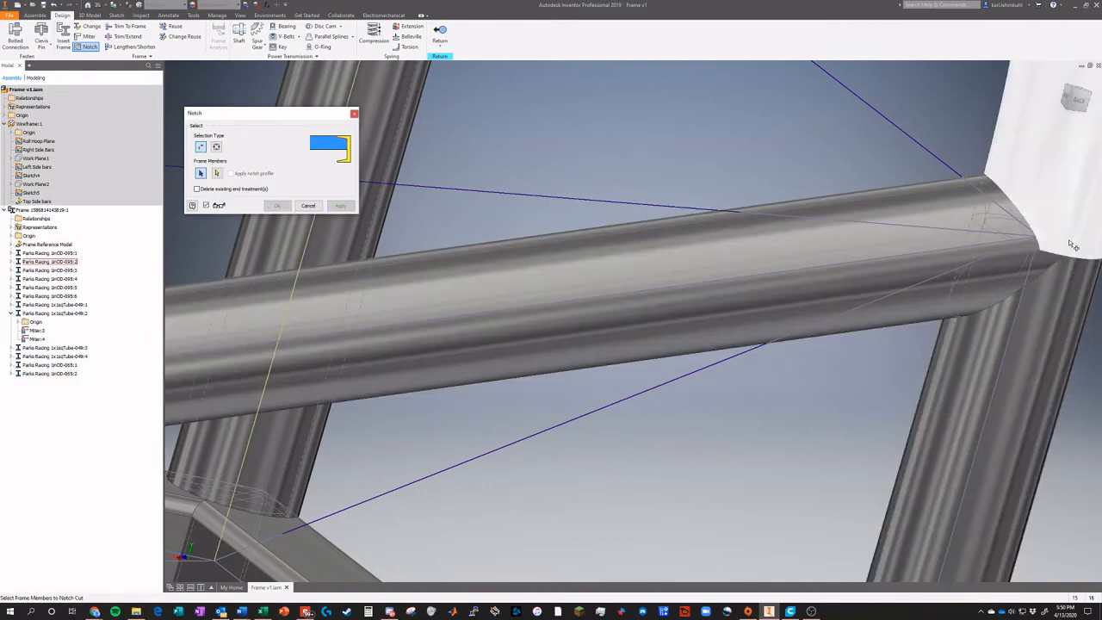
Notch diagonal side bar 1inOD-065:1 against hoop tubes 1inOD-095:1 and 1inOD-095:2 at its upper end
scroll(1072, 245, down, 5)
scroll(516, 221, up, 5)
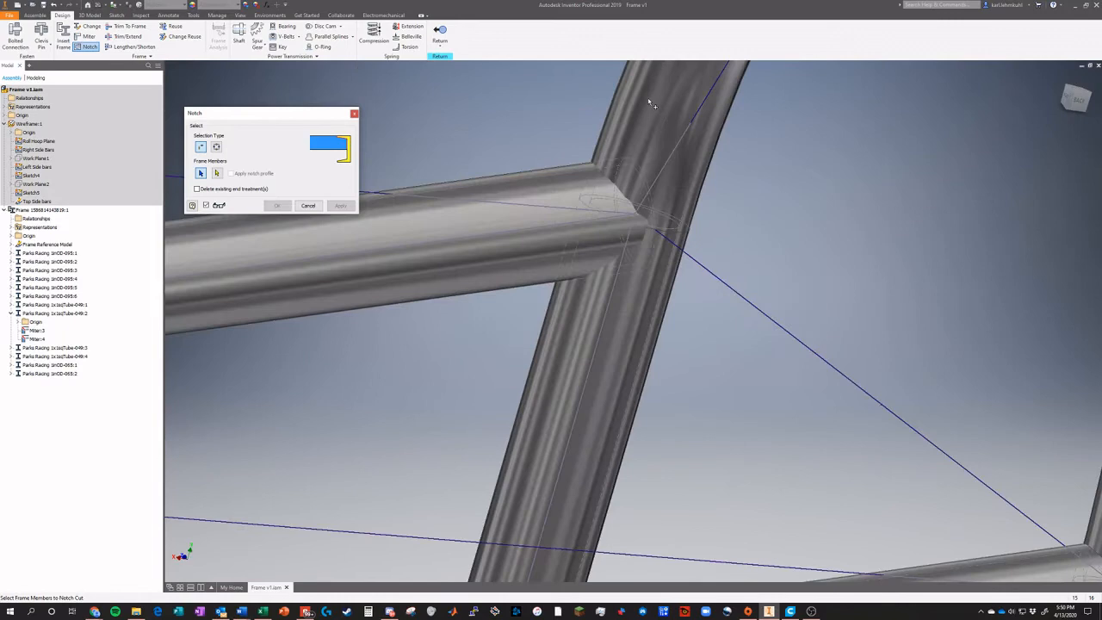
click(516, 221)
click(591, 325)
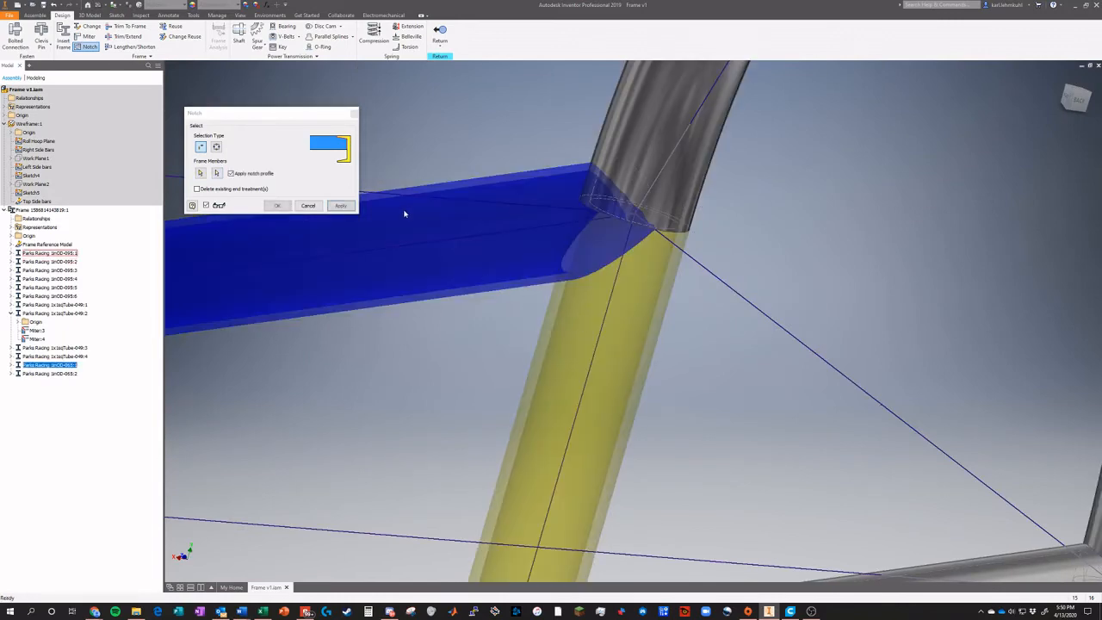
click(339, 206)
click(485, 238)
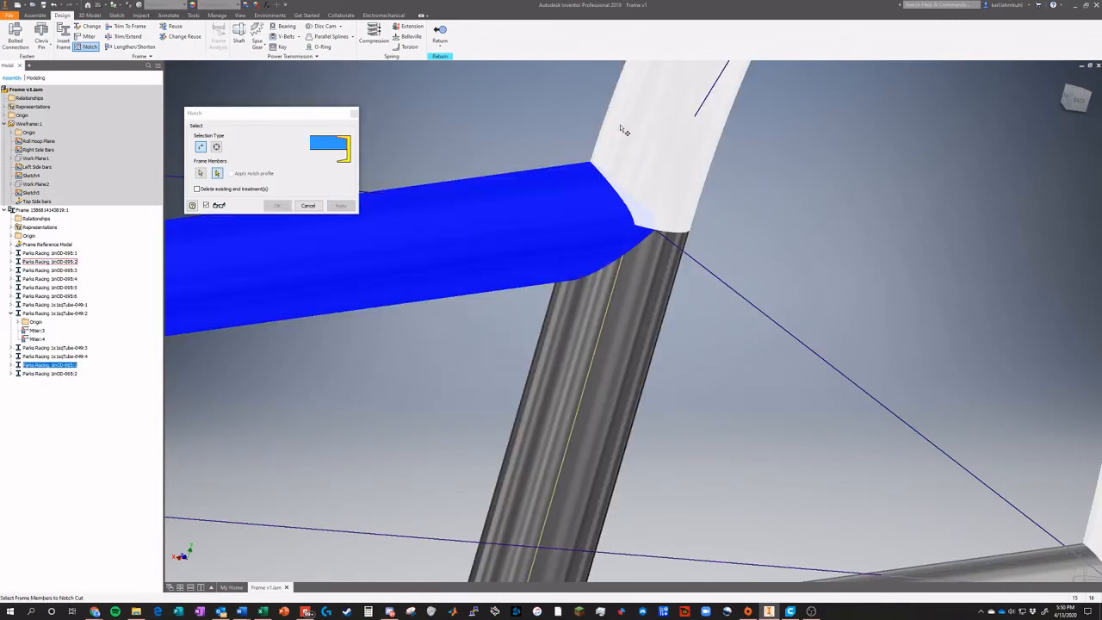
click(633, 123)
click(340, 206)
Notch the lower end of side bar 1inOD-065:1 against square base tube 1x1sqTube-049:1
scroll(813, 194, down, 5)
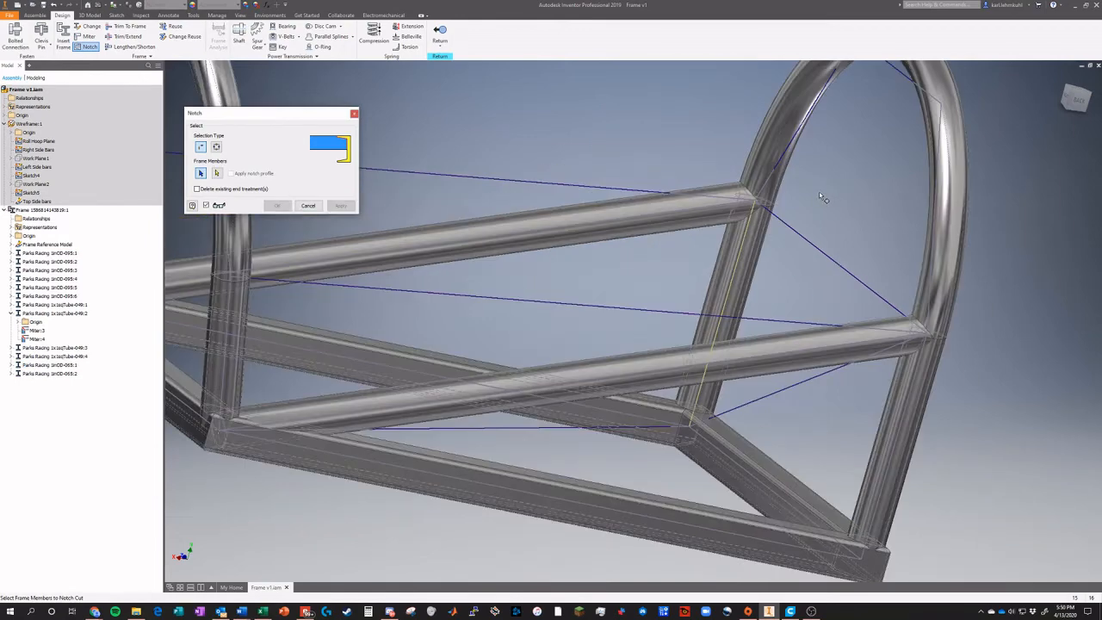
drag(1075, 99, 943, 105)
scroll(544, 221, up, 5)
scroll(482, 276, up, 5)
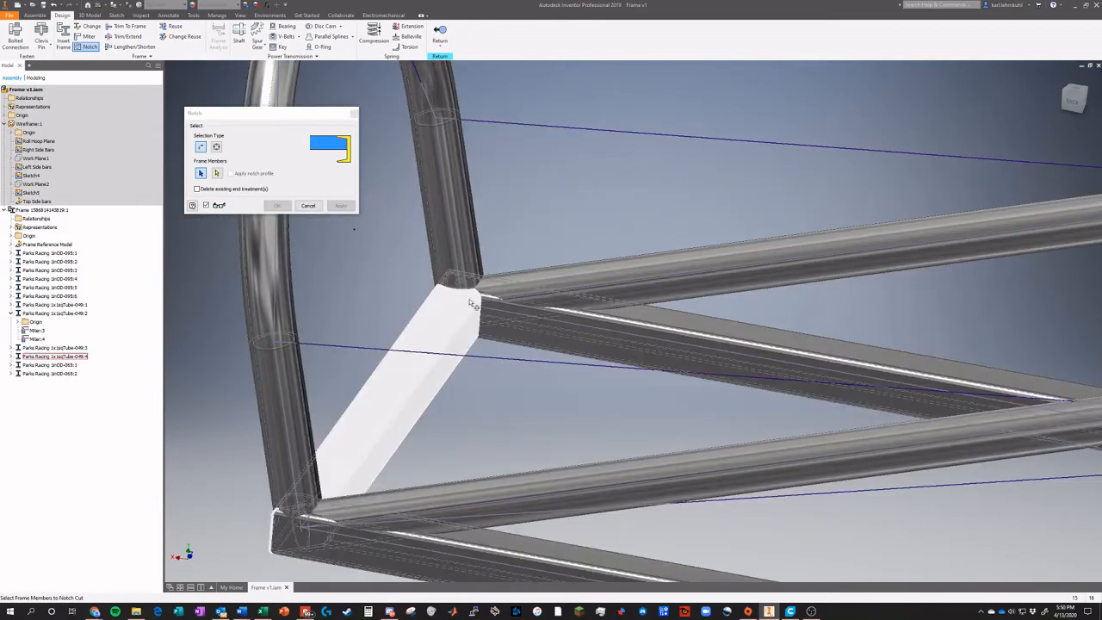
click(590, 303)
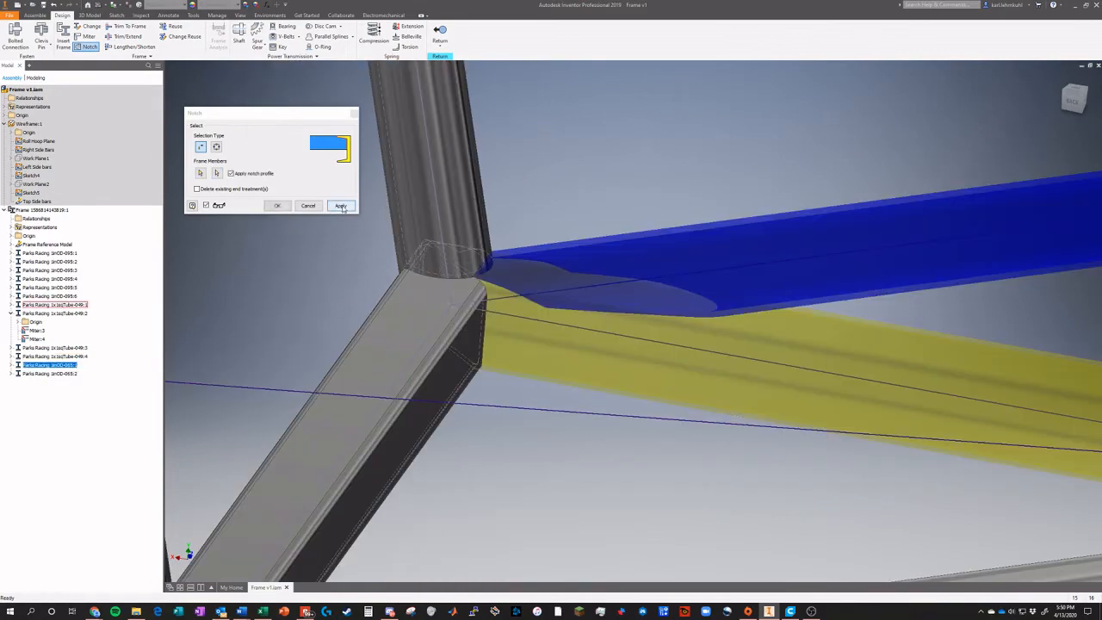
click(341, 206)
Notch the lower end of side bar 1inOD-065:1 against square tube 1x1sqTube-049:4 and upright 1inOD-095:6
click(644, 265)
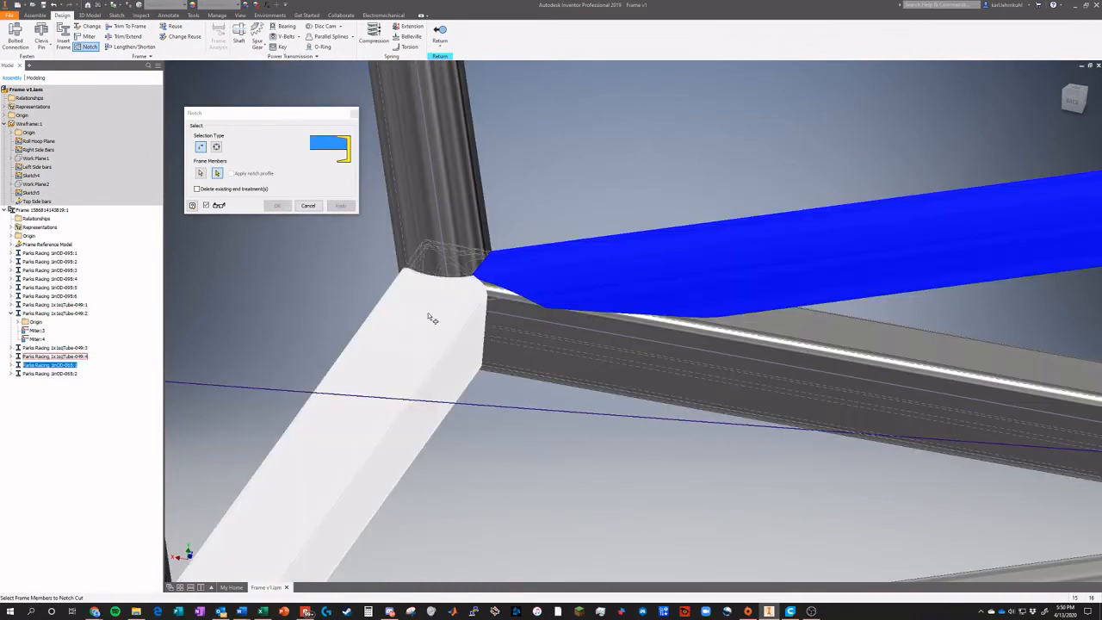
scroll(472, 276, up, 5)
scroll(471, 263, down, 3)
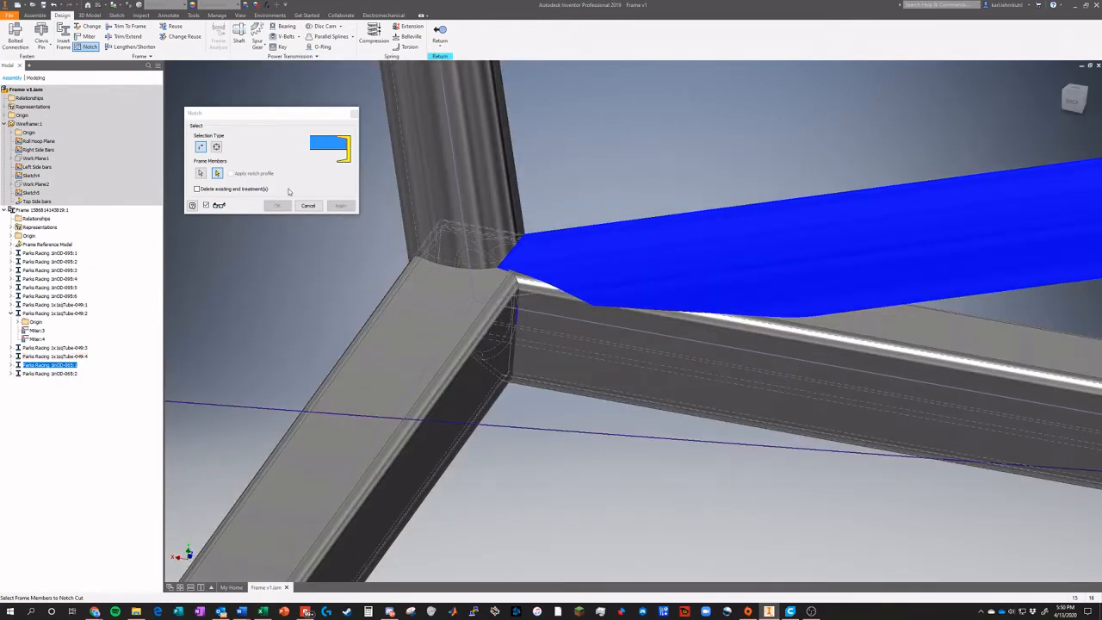
click(416, 350)
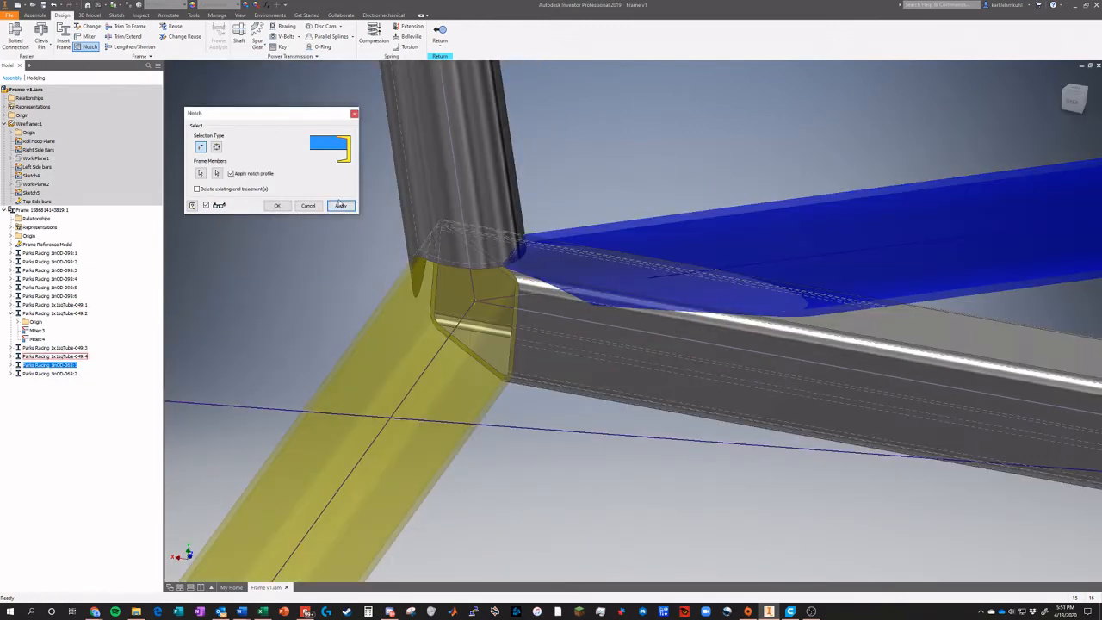
click(340, 205)
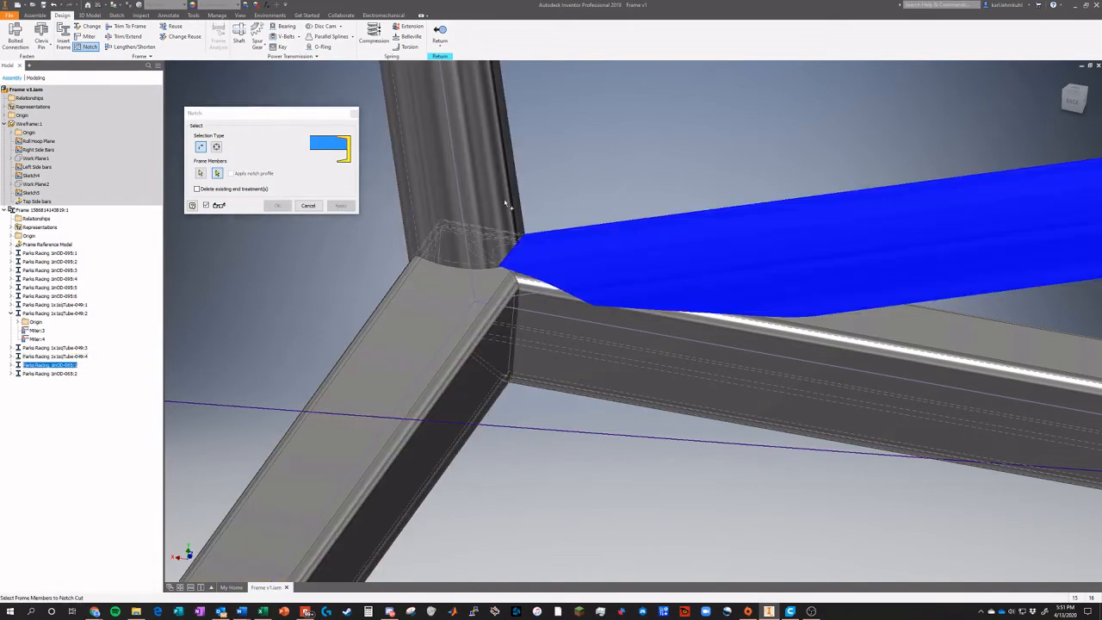
click(505, 204)
click(341, 205)
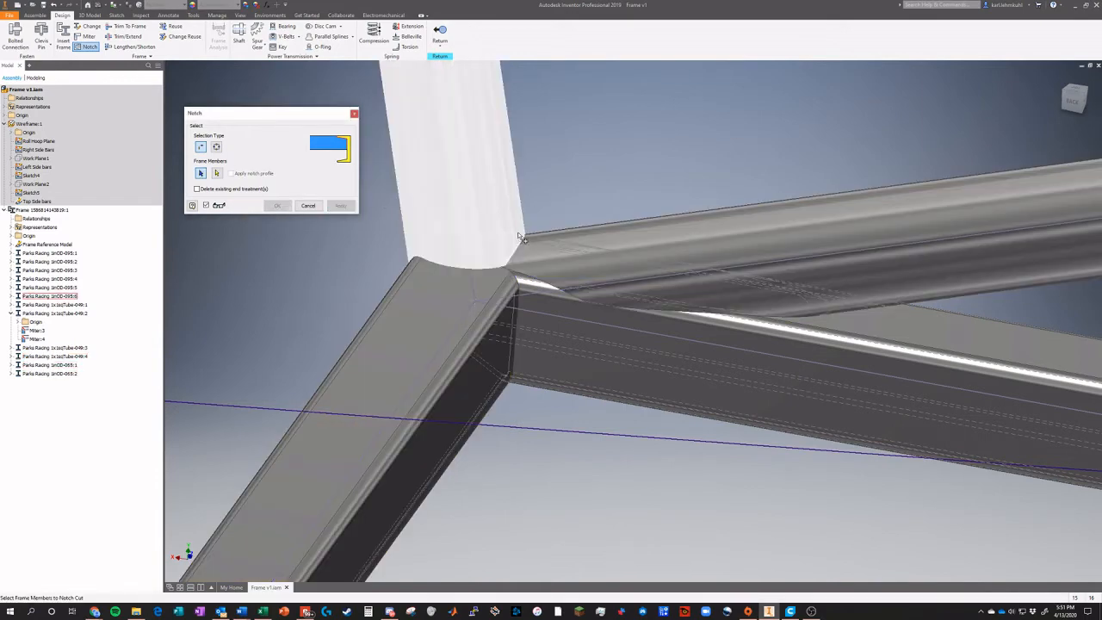
Notch the lower end of side bar 1inOD-065:2 against square base tube 1x1sqTube-049:3
scroll(519, 237, down, 6)
scroll(429, 366, up, 3)
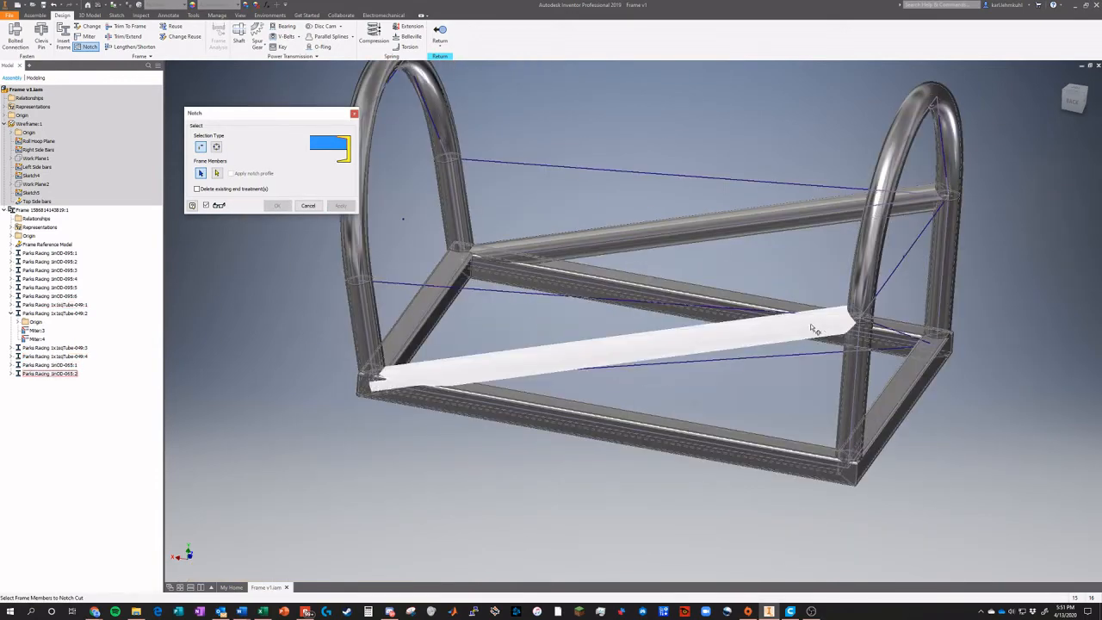
scroll(430, 366, up, 3)
click(434, 379)
click(450, 419)
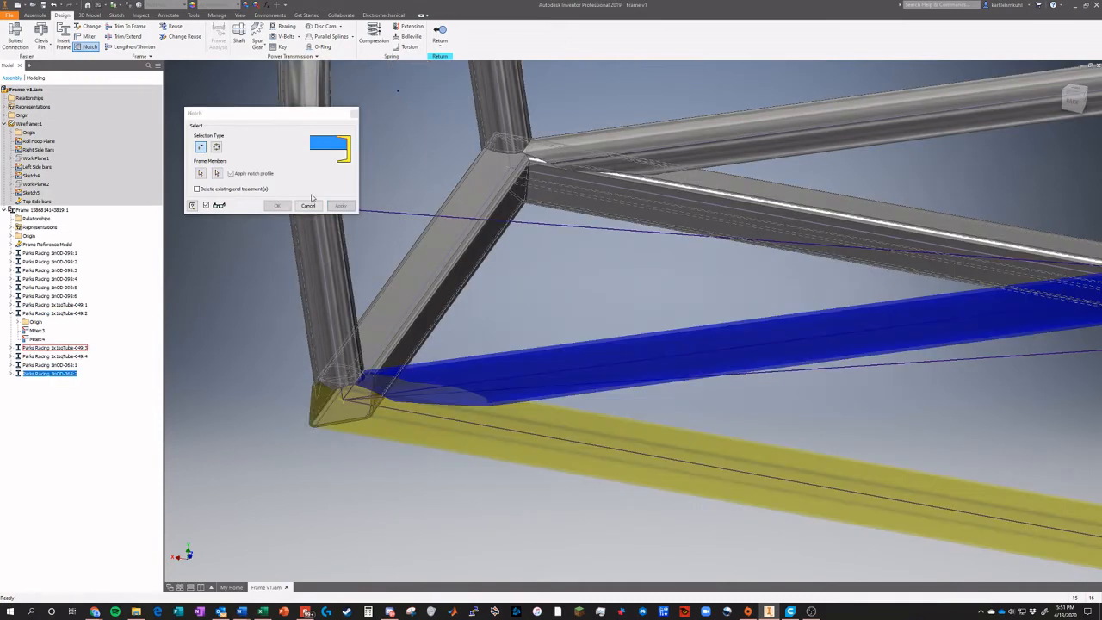
click(340, 205)
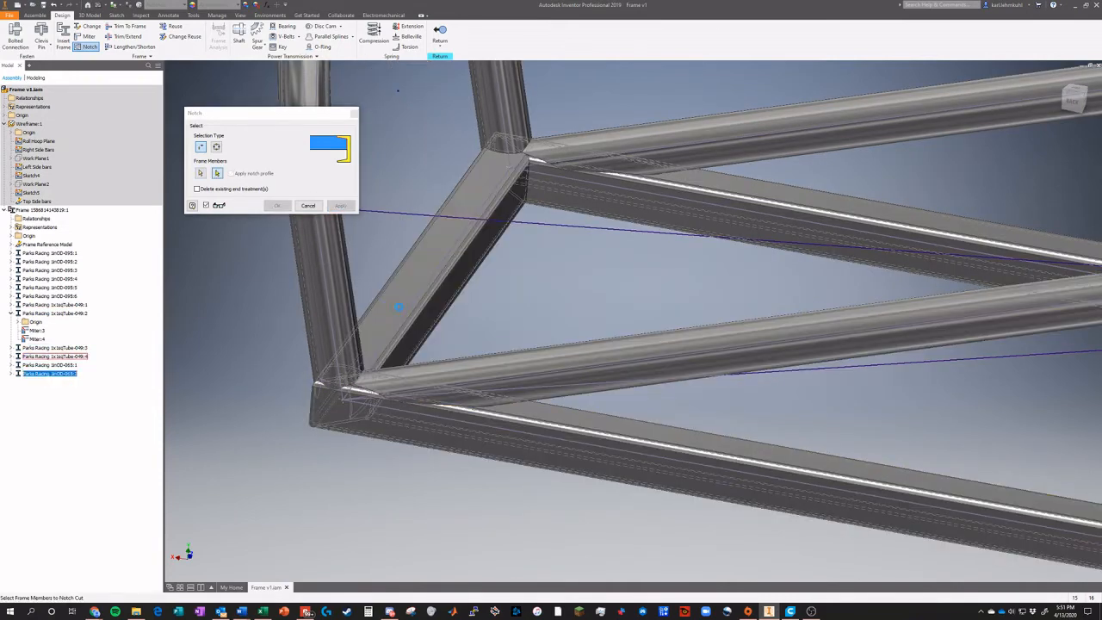
Notch the lower end of side bar 1inOD-065:2 against upright 1inOD-095:4 and finish notching
click(488, 377)
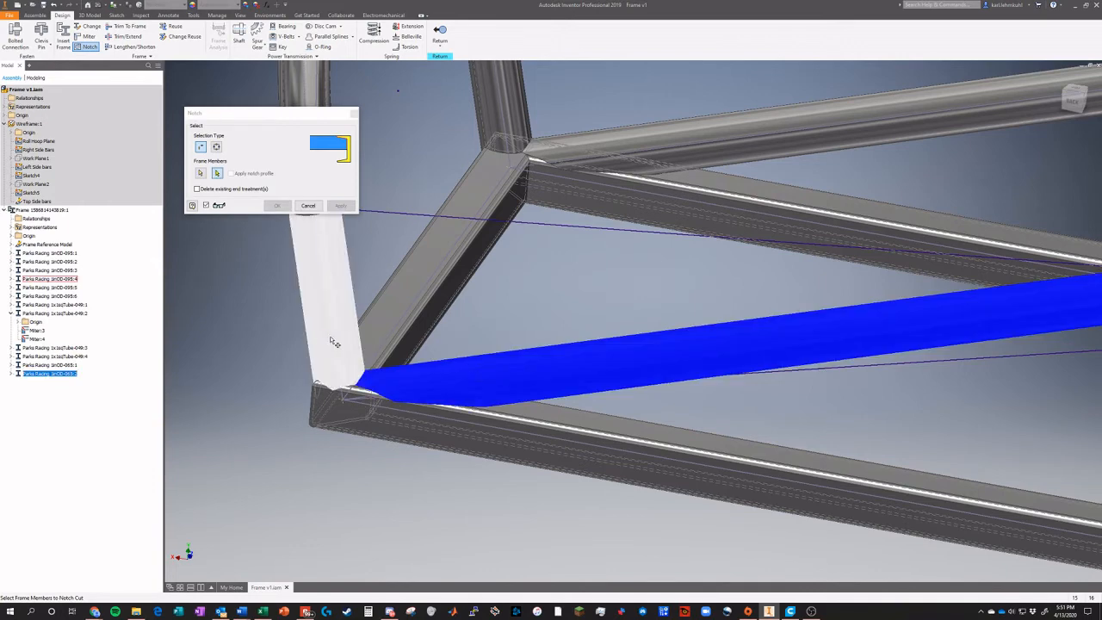
click(330, 339)
click(341, 205)
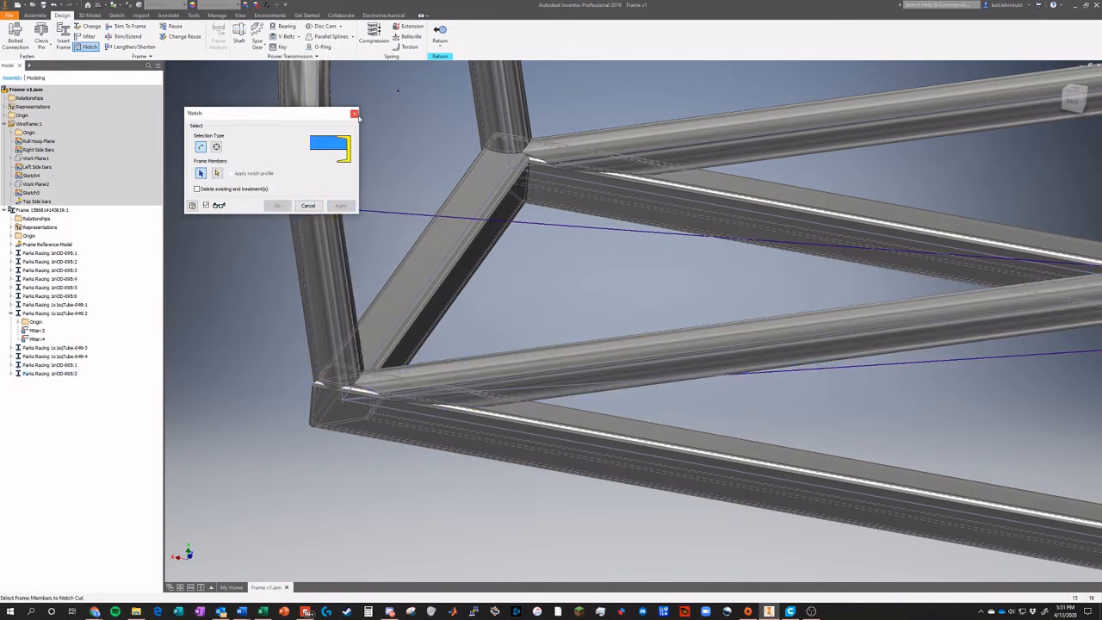
click(356, 114)
Examine the notched side bars and their joints with the hoops and base tubes from several angles
scroll(870, 163, up, 7)
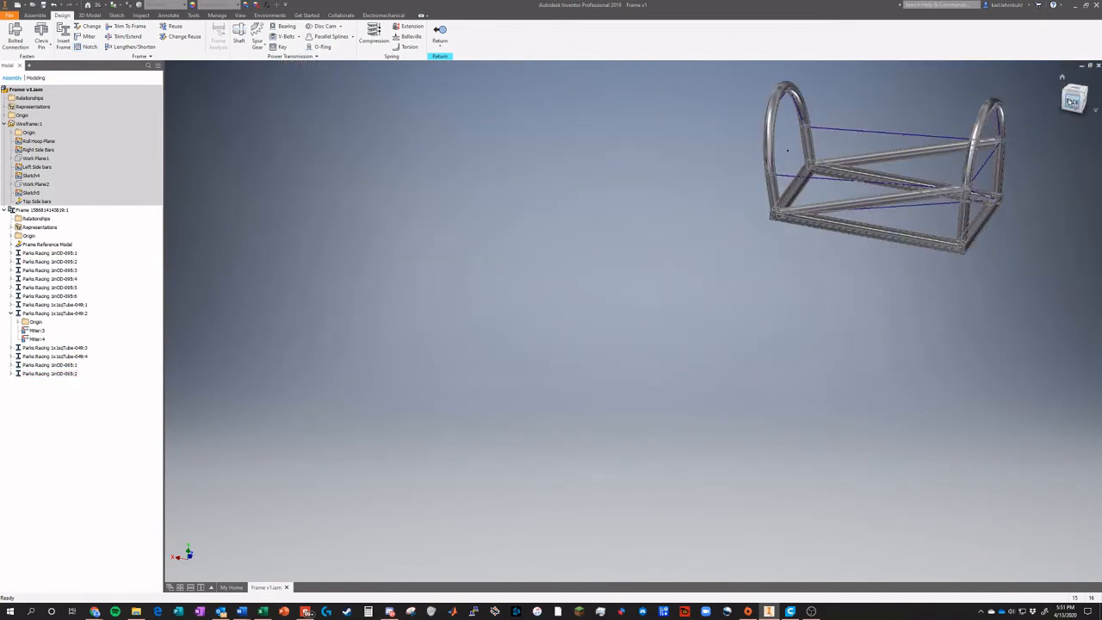
drag(1071, 103, 1088, 100)
scroll(1005, 200, up, 6)
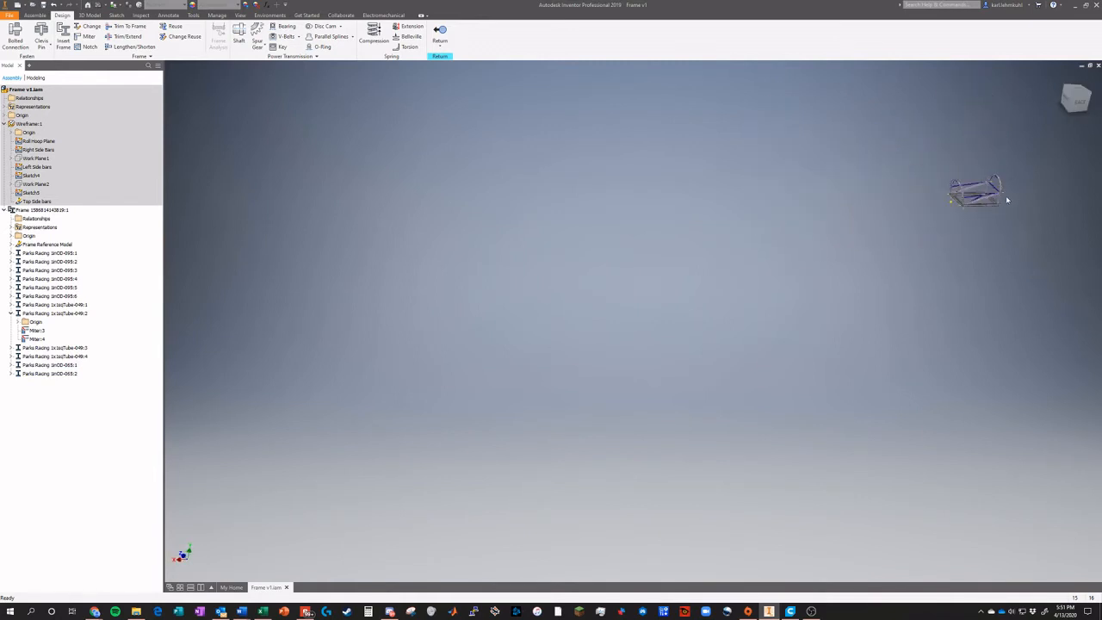
scroll(1015, 192, down, 7)
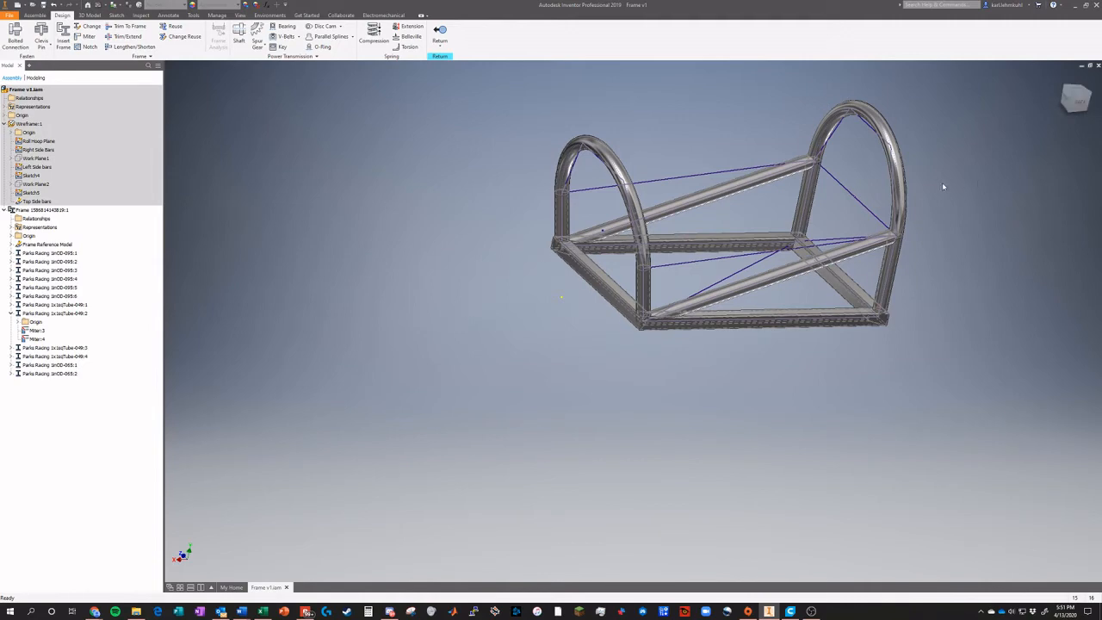
scroll(942, 186, down, 5)
scroll(942, 184, up, 2)
click(1077, 102)
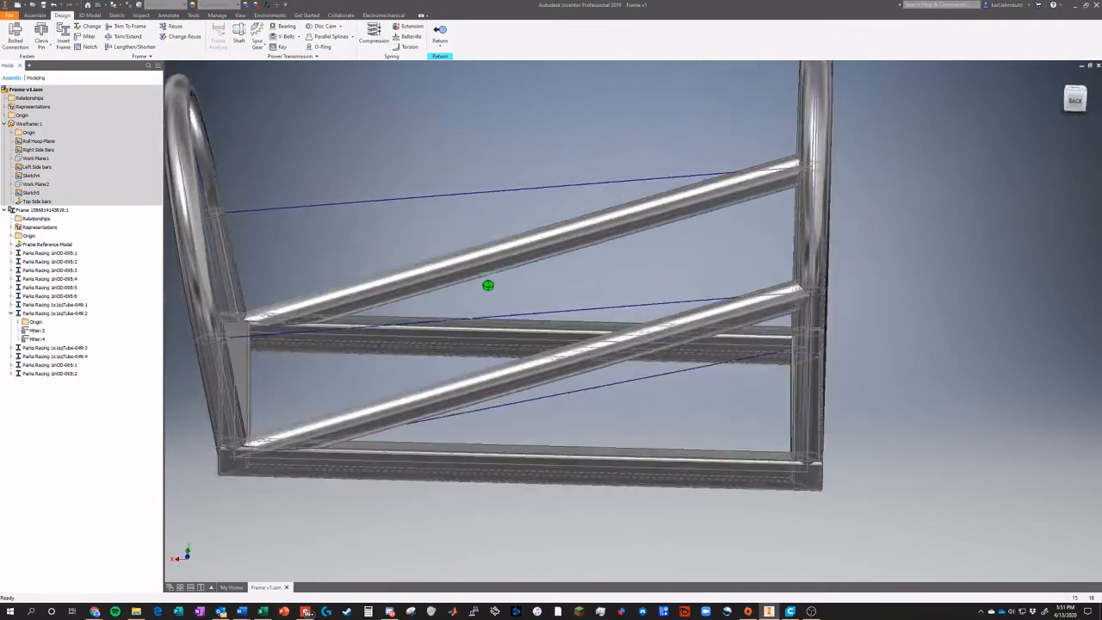
shift+middle_drag(172, 288, 296, 417)
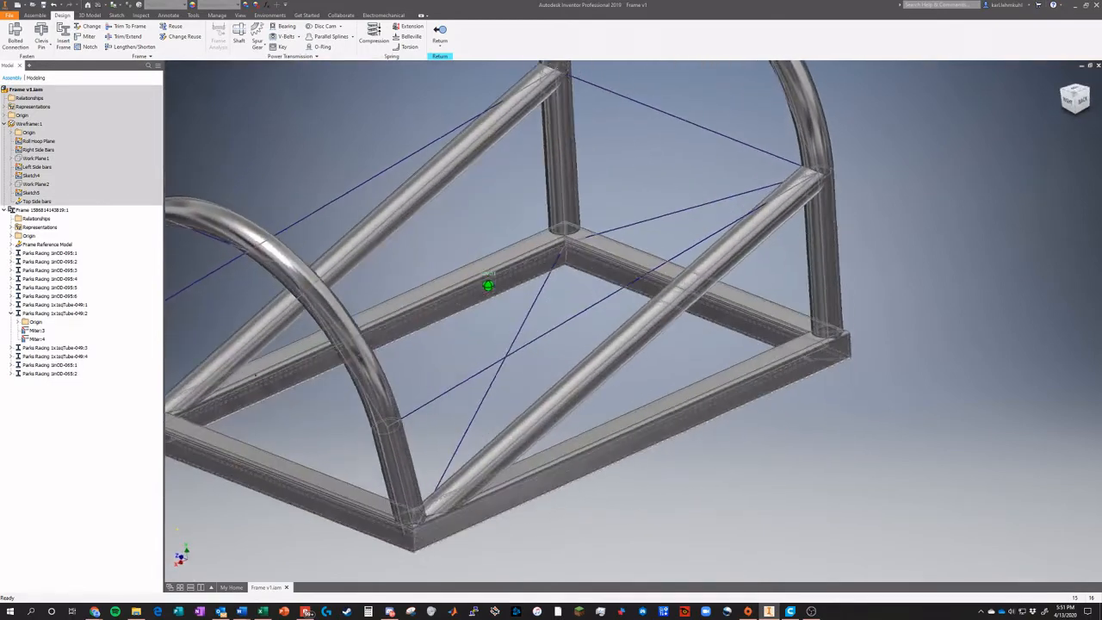
shift+middle_drag(640, 226, 656, 231)
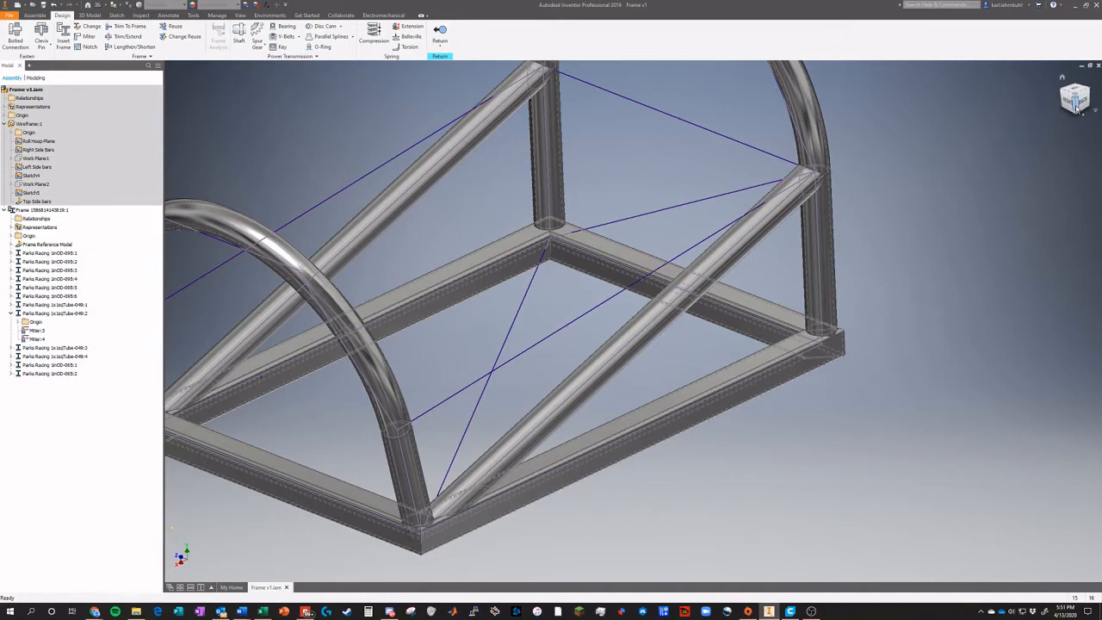
mouse_move(1076, 107)
mouse_down()
mouse_move(1036, 95)
mouse_move(1067, 119)
mouse_up()
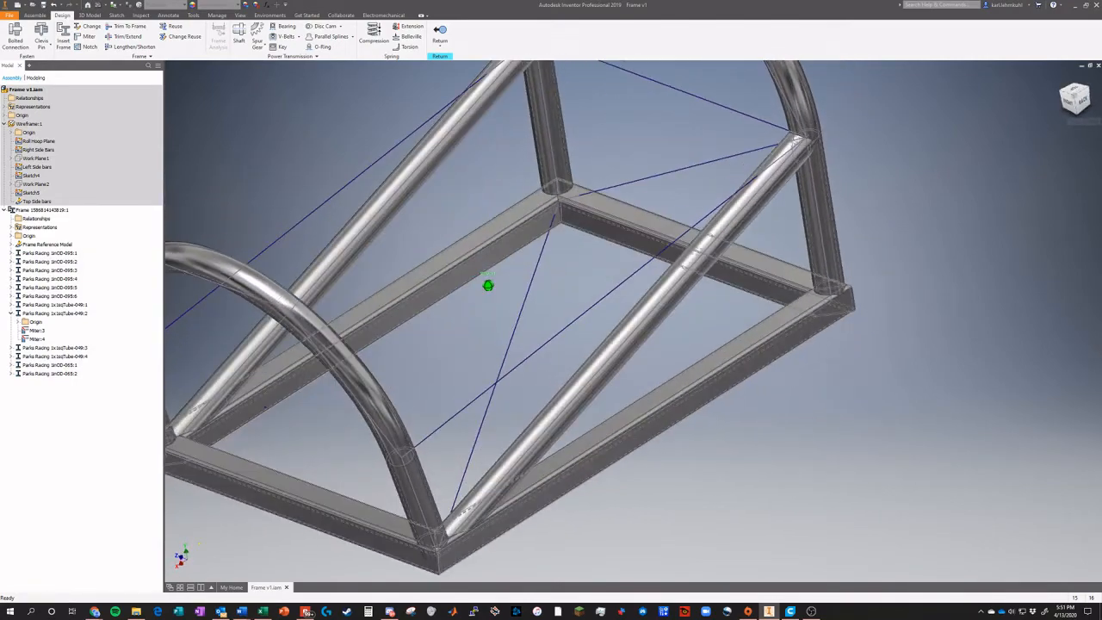
scroll(999, 188, down, 5)
scroll(959, 131, up, 4)
scroll(976, 102, down, 4)
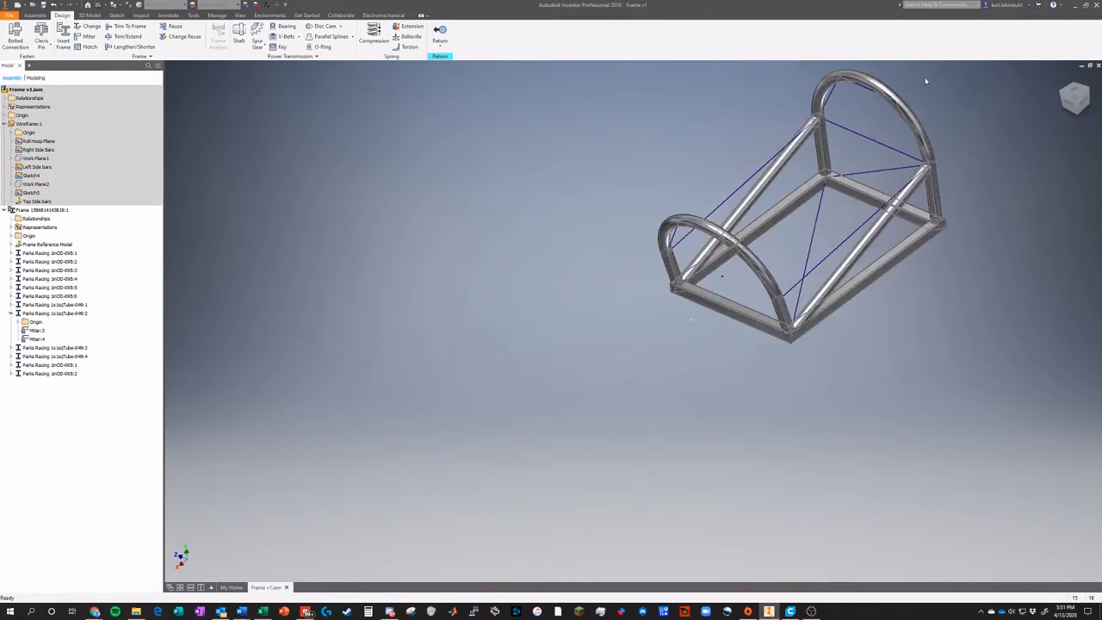
scroll(886, 75, up, 5)
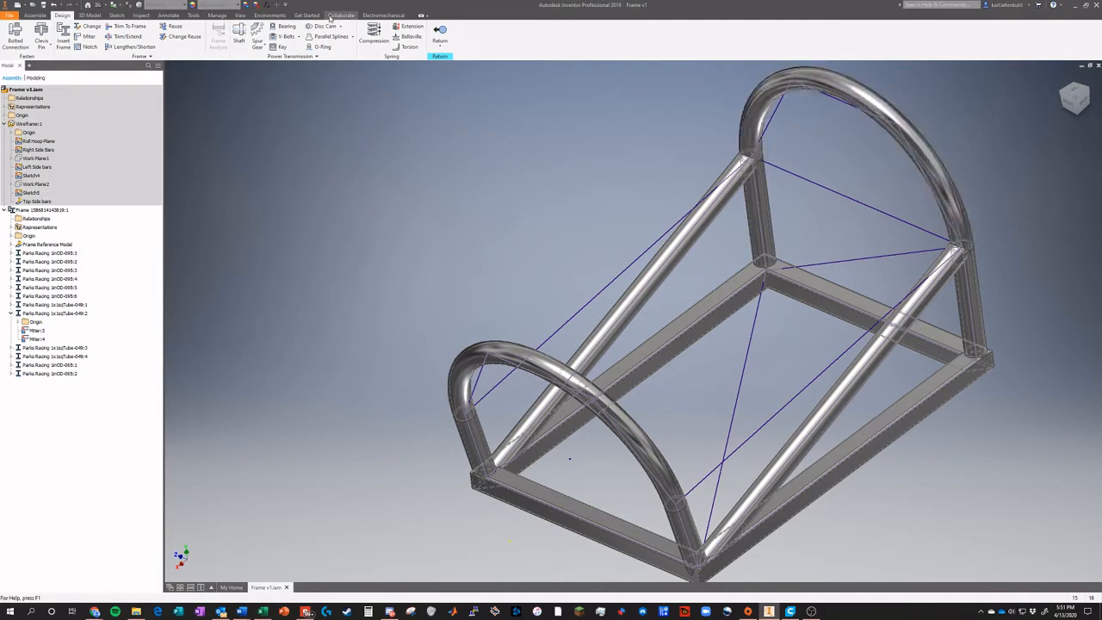
Finish editing the frame subassembly and return to the top-level assembly in the analysis environments
click(269, 15)
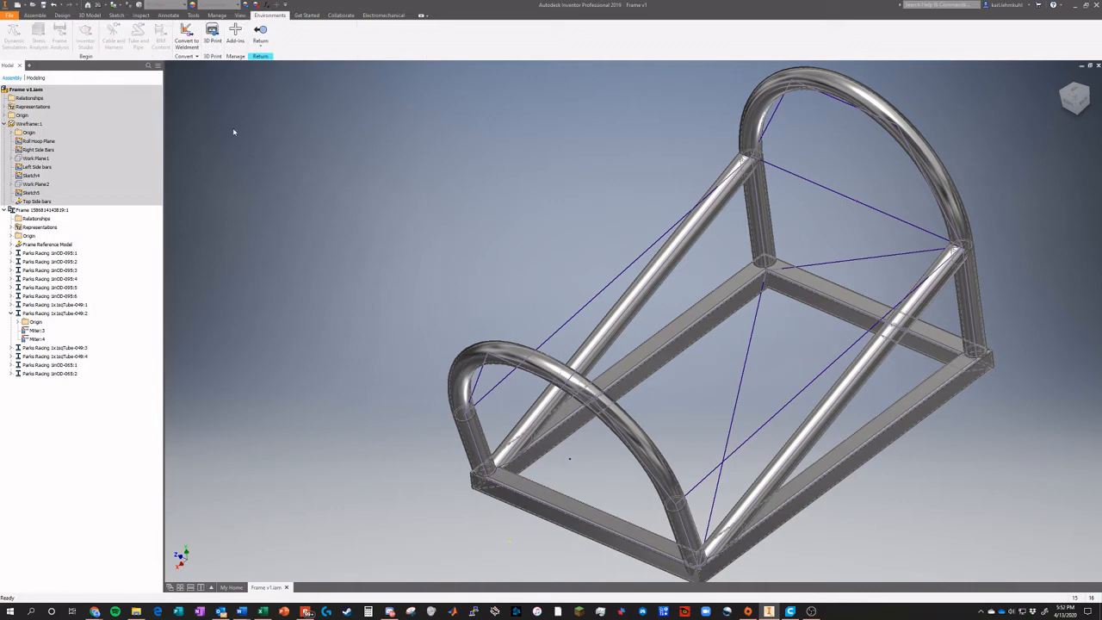
click(260, 33)
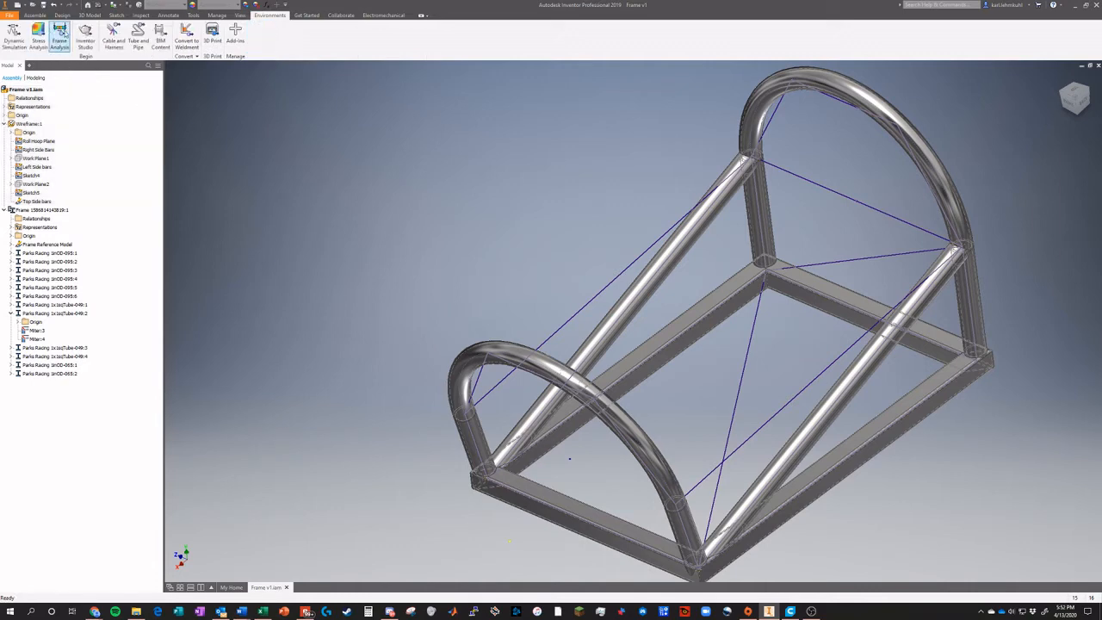
click(59, 36)
Save Frame v1.iam together with all its dependent files
click(852, 101)
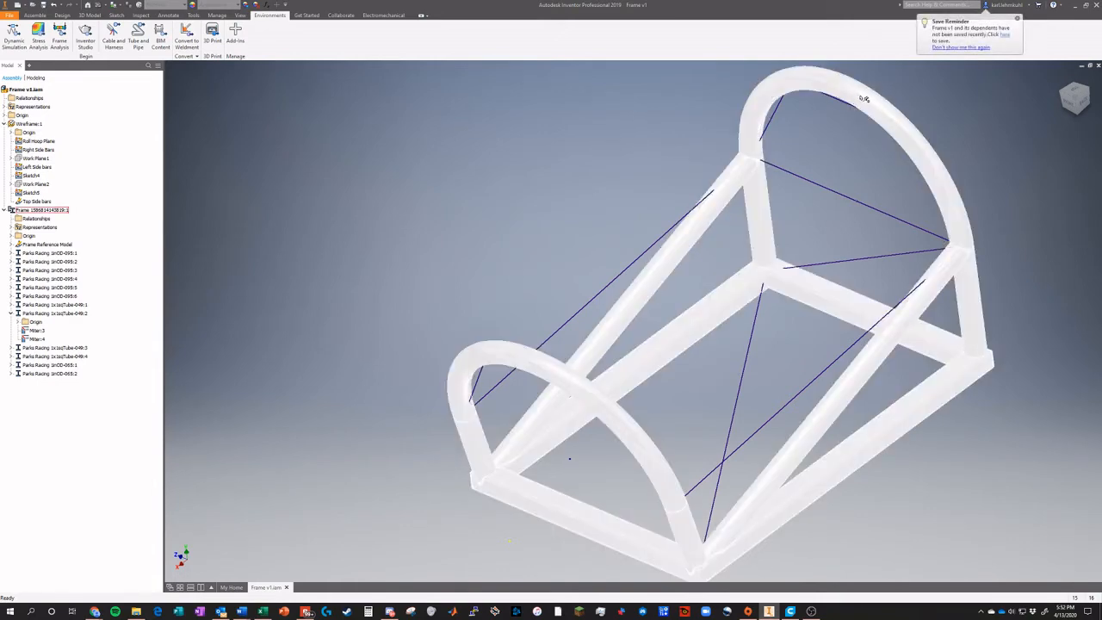
key(Escape)
key(ctrl+s)
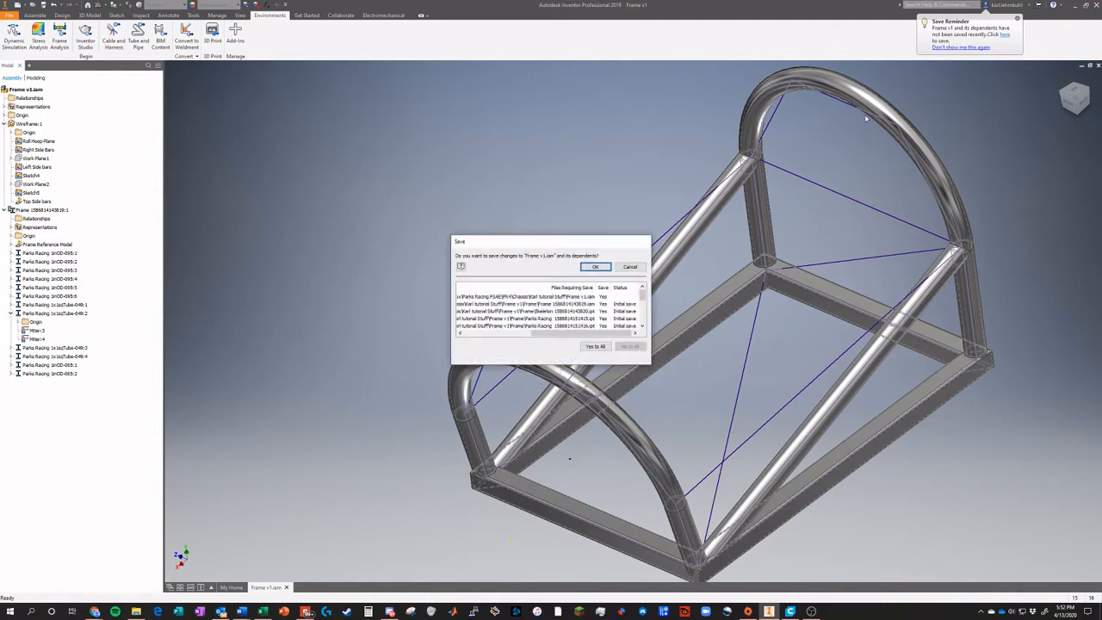
click(595, 267)
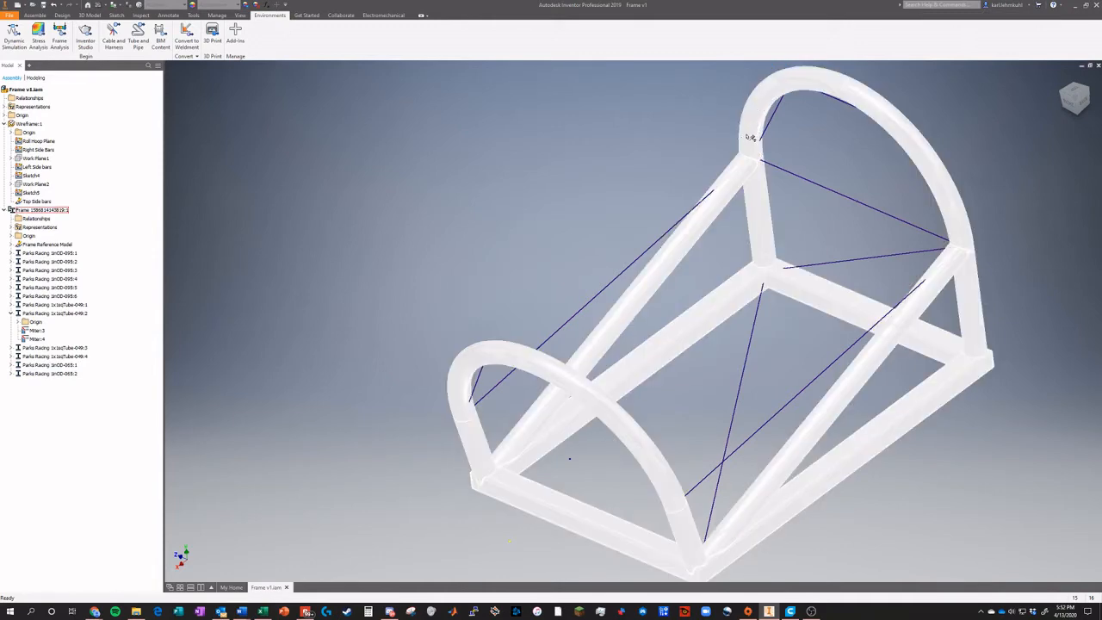
Edit the frame subassembly in place, locate the larger hoop tube 1inOD-095:2 in the model tree and disable it
double_click(765, 102)
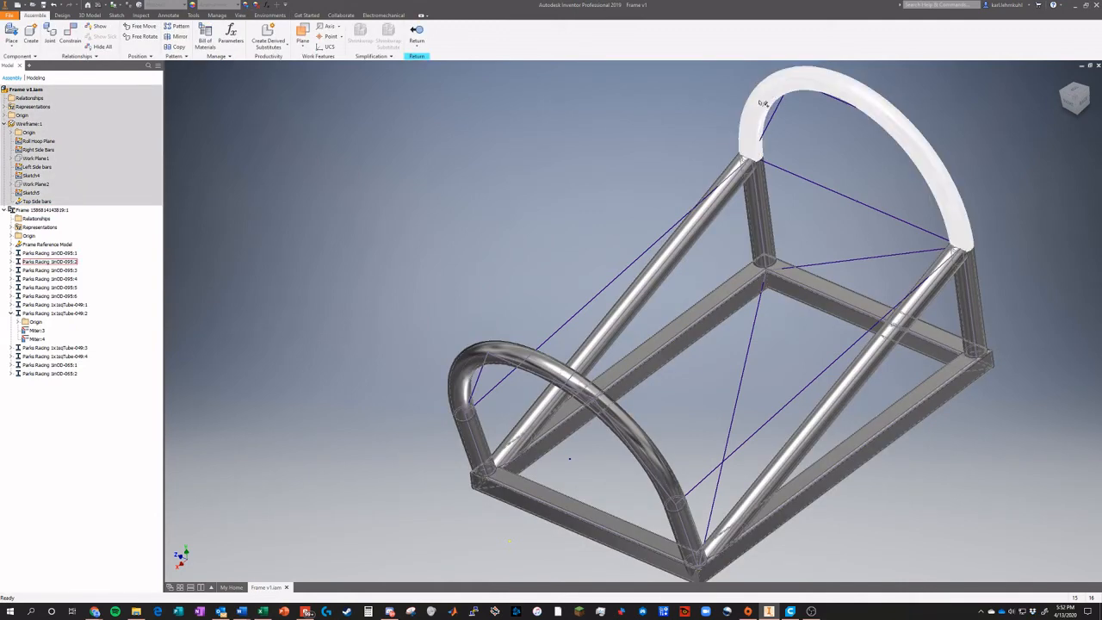
right_click(760, 103)
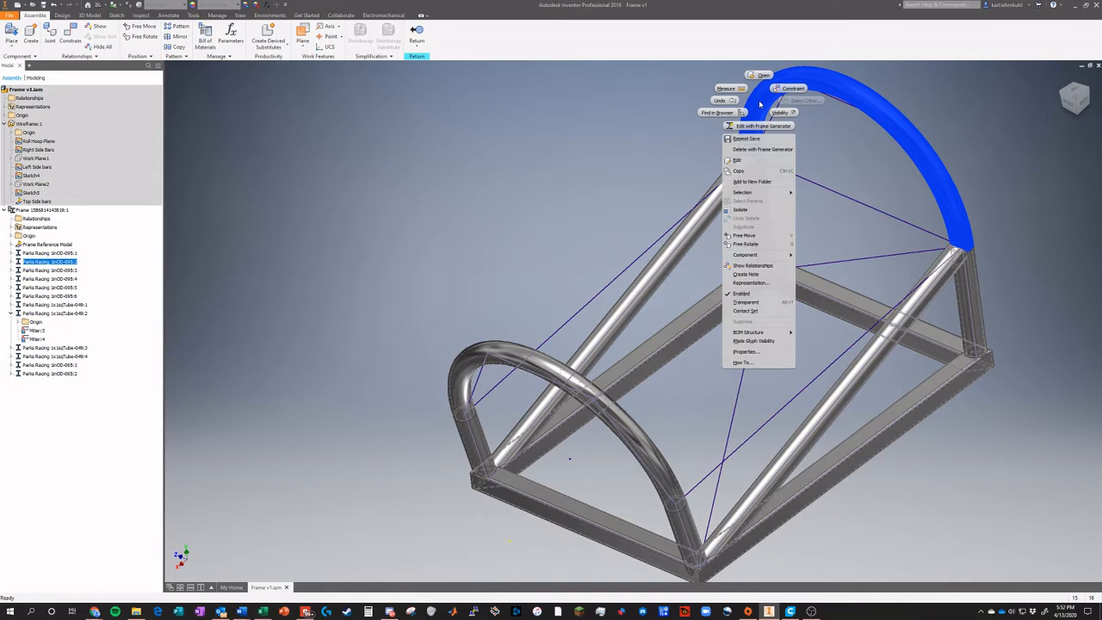
click(729, 115)
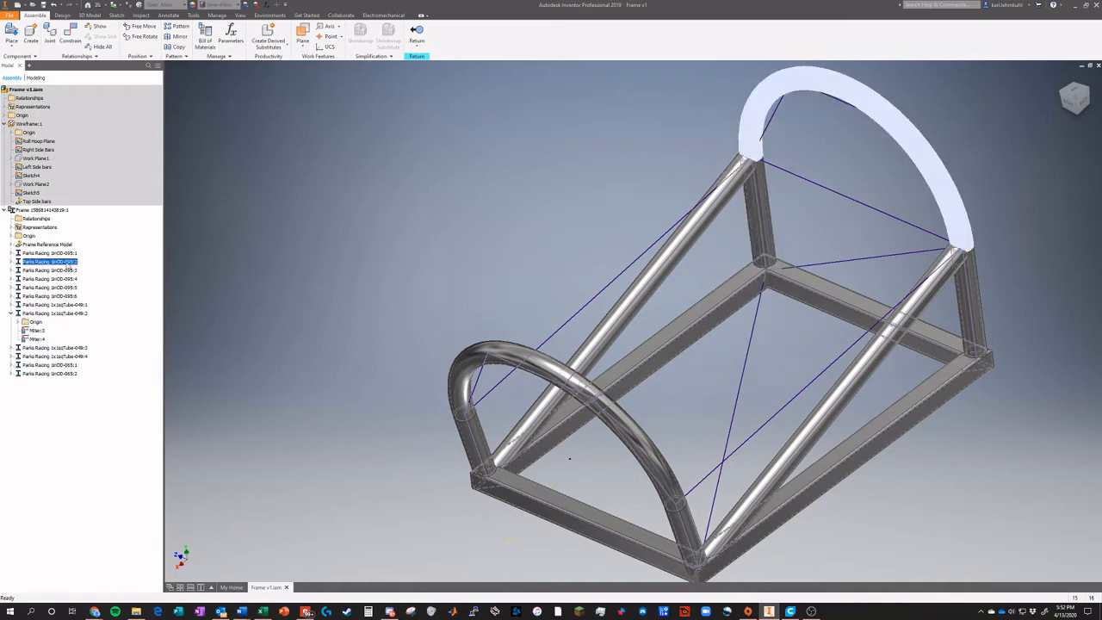
right_click(48, 264)
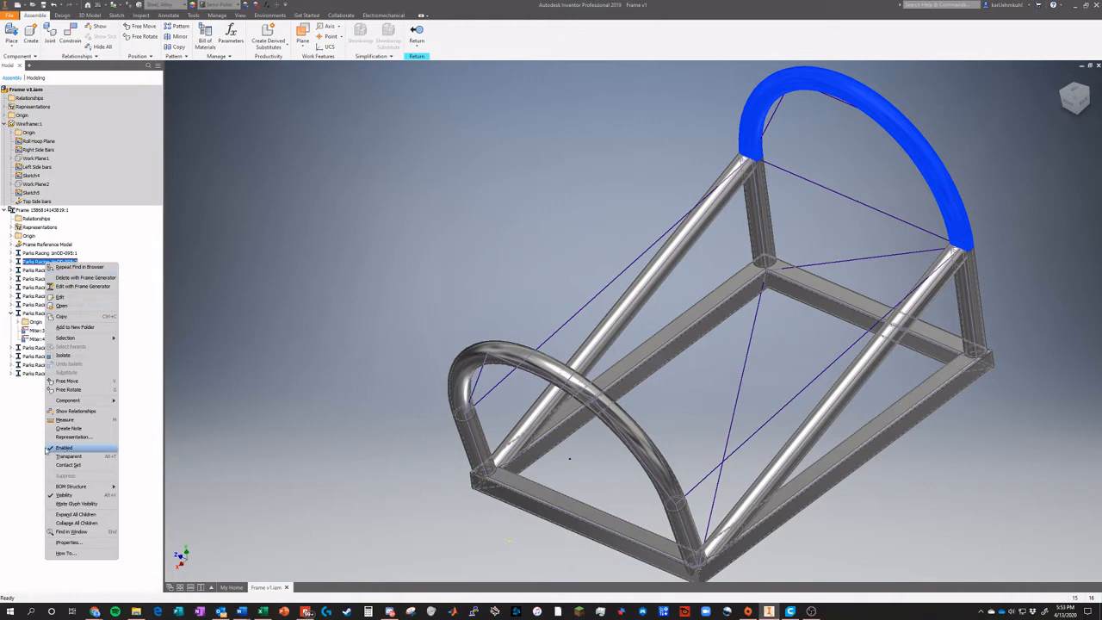
click(60, 449)
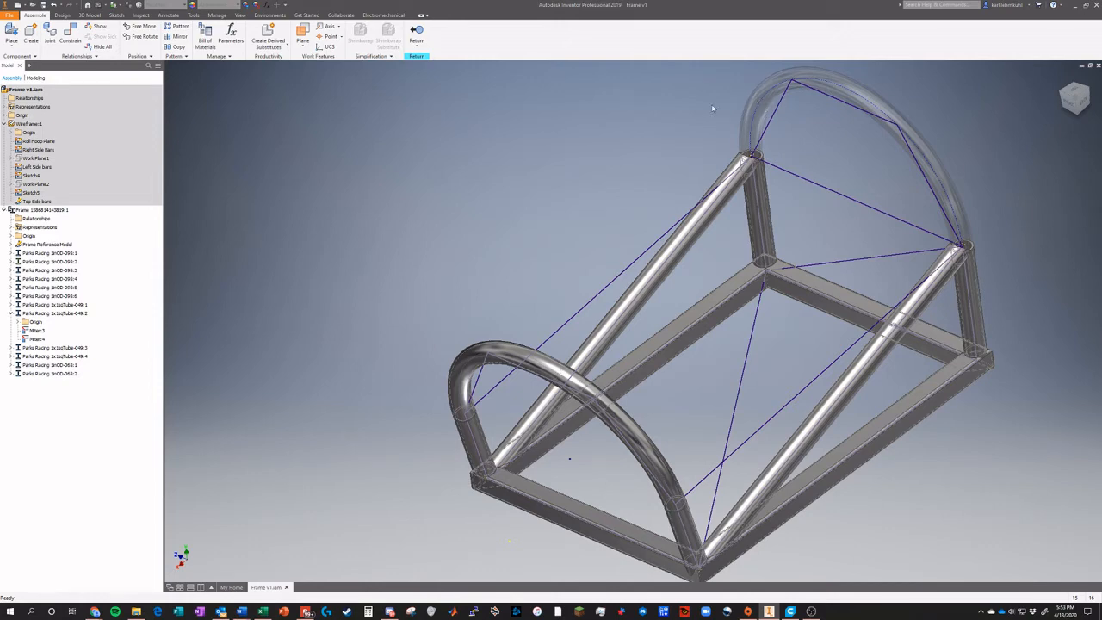
Disable the smaller hoop tube 1inOD-095:5 and return to the top-level assembly
click(470, 356)
right_click(466, 355)
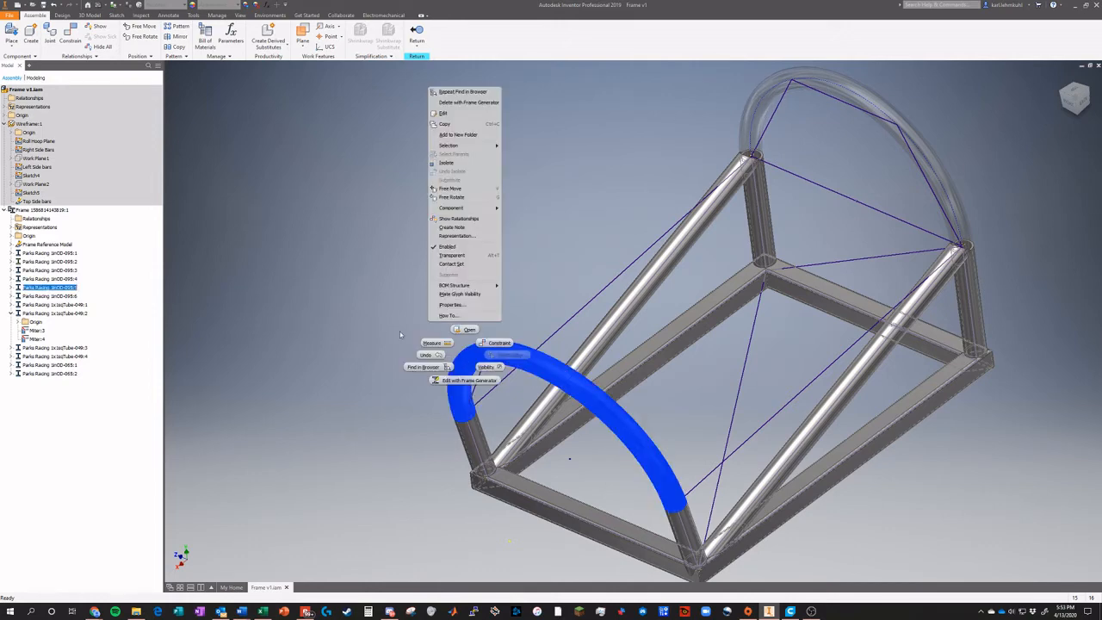
click(447, 249)
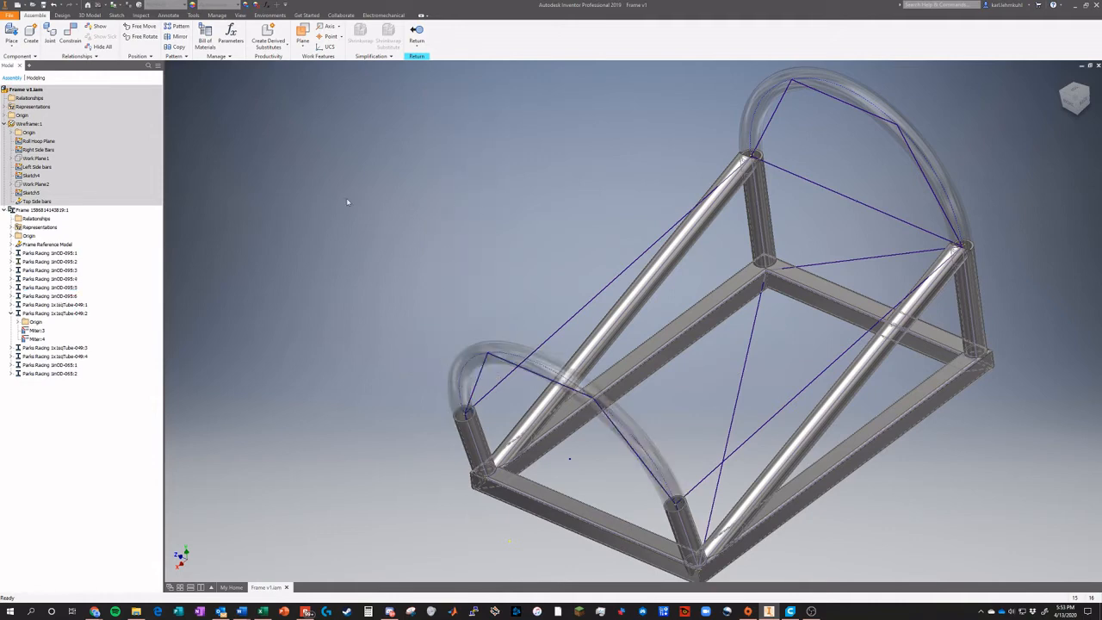
click(416, 34)
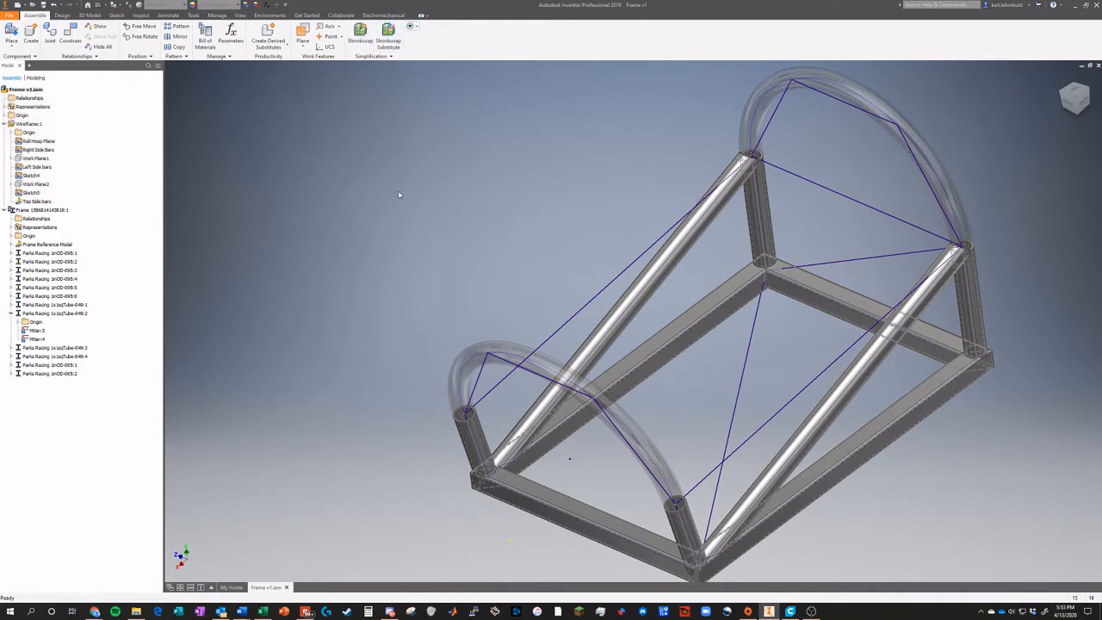
Check the physical properties of Frame v1.iam in its iProperties, updating the mass calculation
right_click(28, 89)
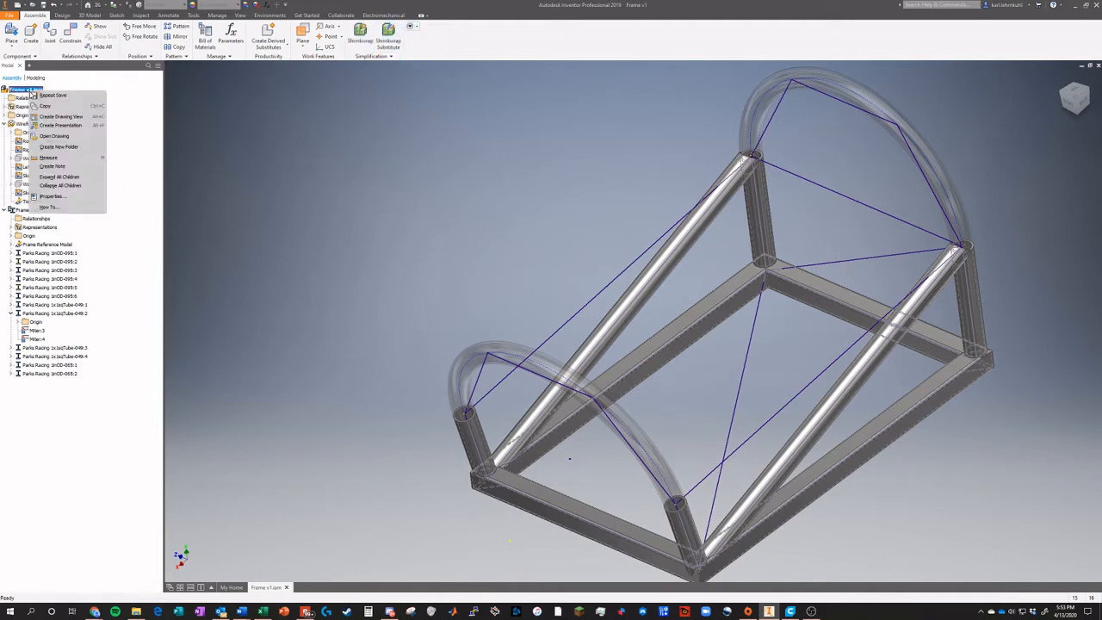
click(52, 196)
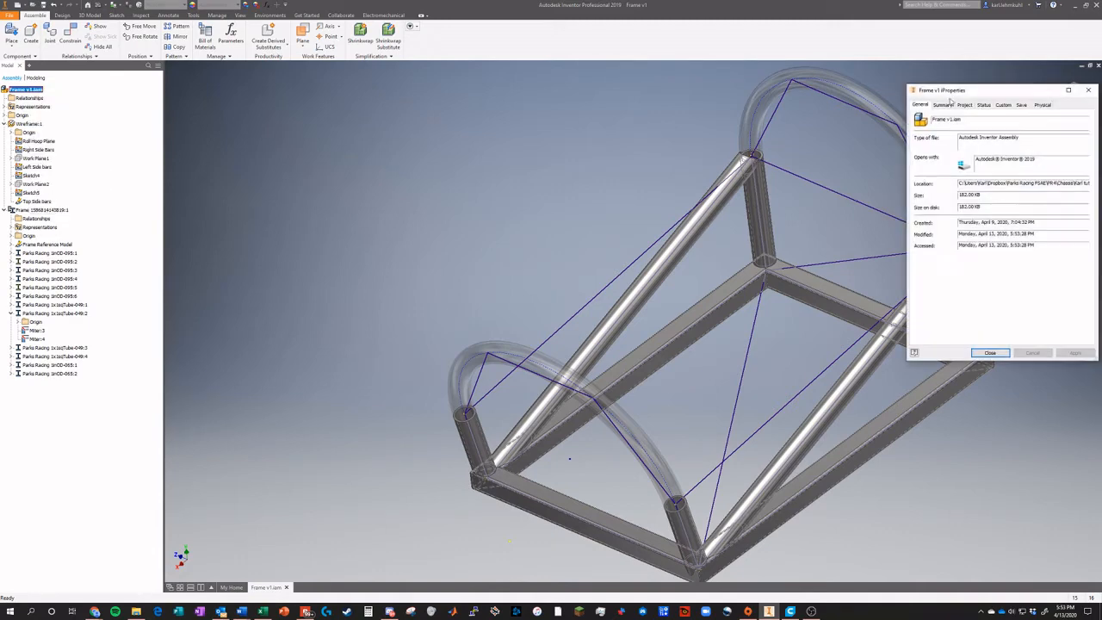
click(1041, 104)
drag(1033, 89, 519, 89)
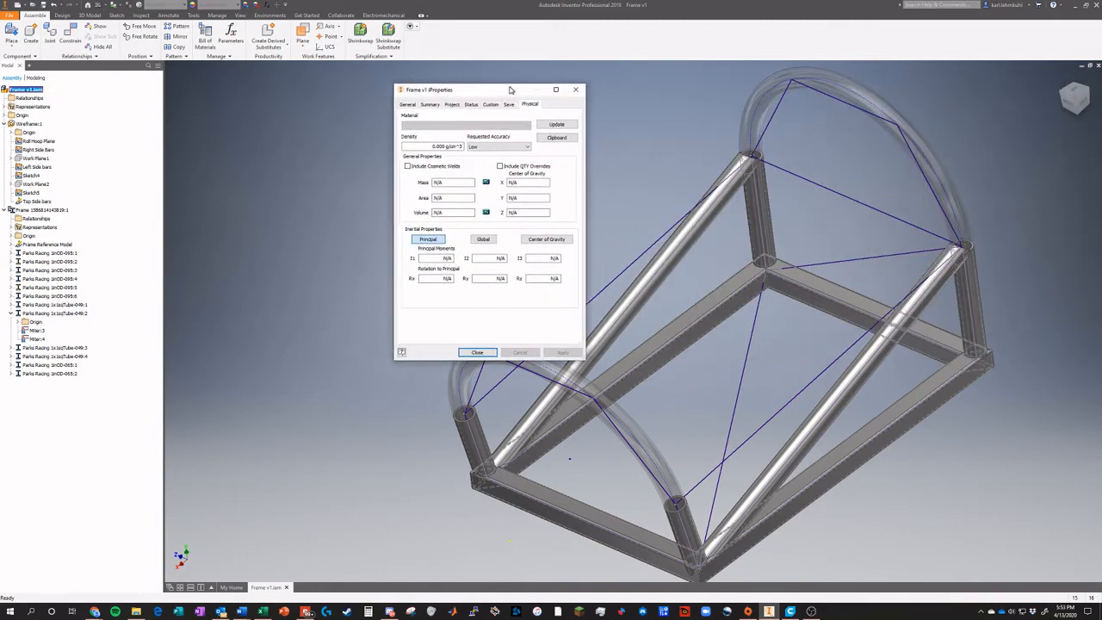
click(555, 125)
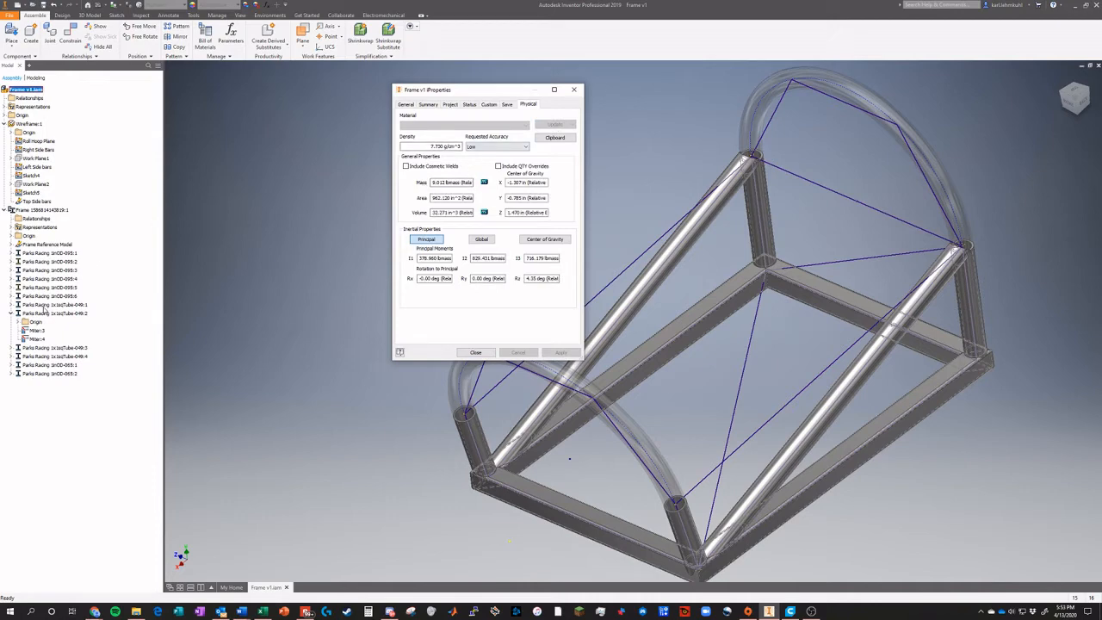
click(574, 89)
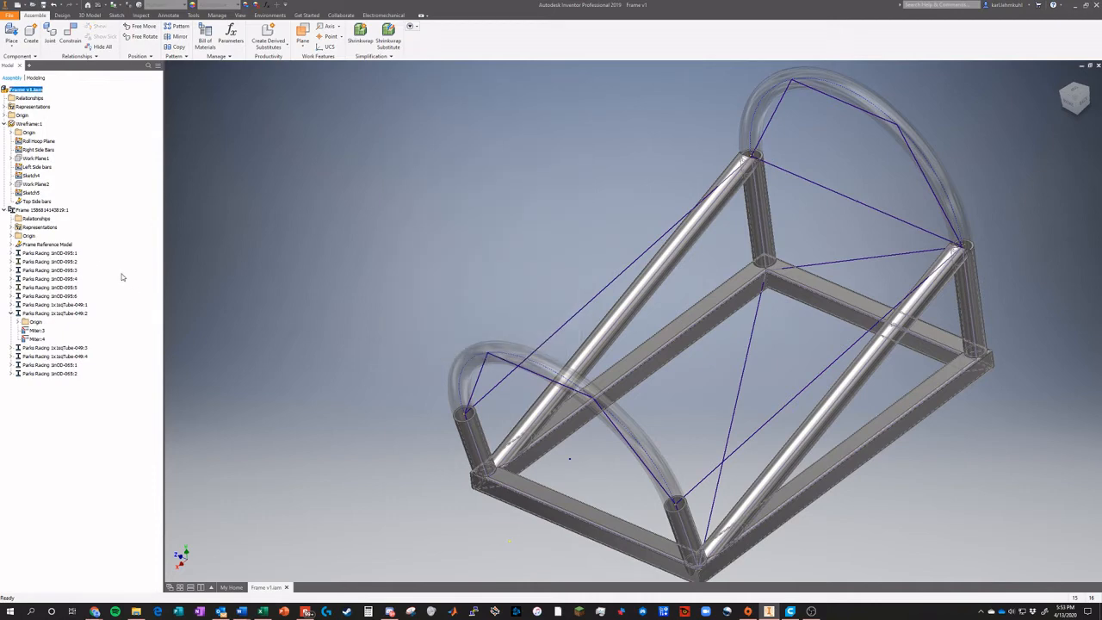
Re-enable hoop tubes 1inOD-095:2 and 1inOD-095:5 together, and save Frame v1.iam with its dependents
click(37, 287)
ctrl+click(34, 260)
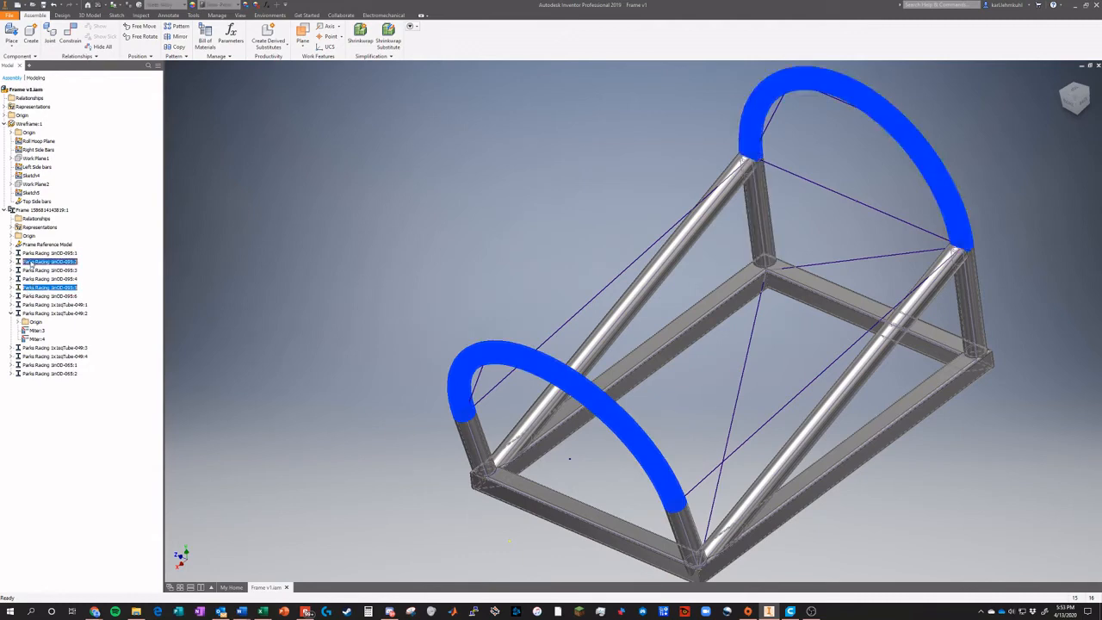
right_click(33, 259)
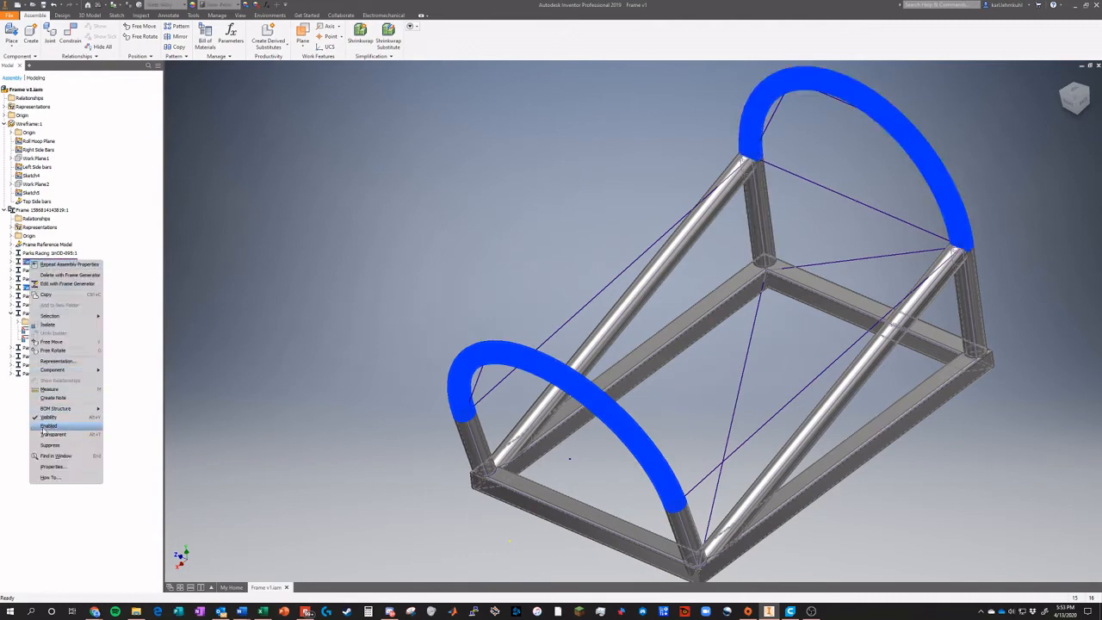
click(294, 247)
key(ctrl+s)
click(600, 266)
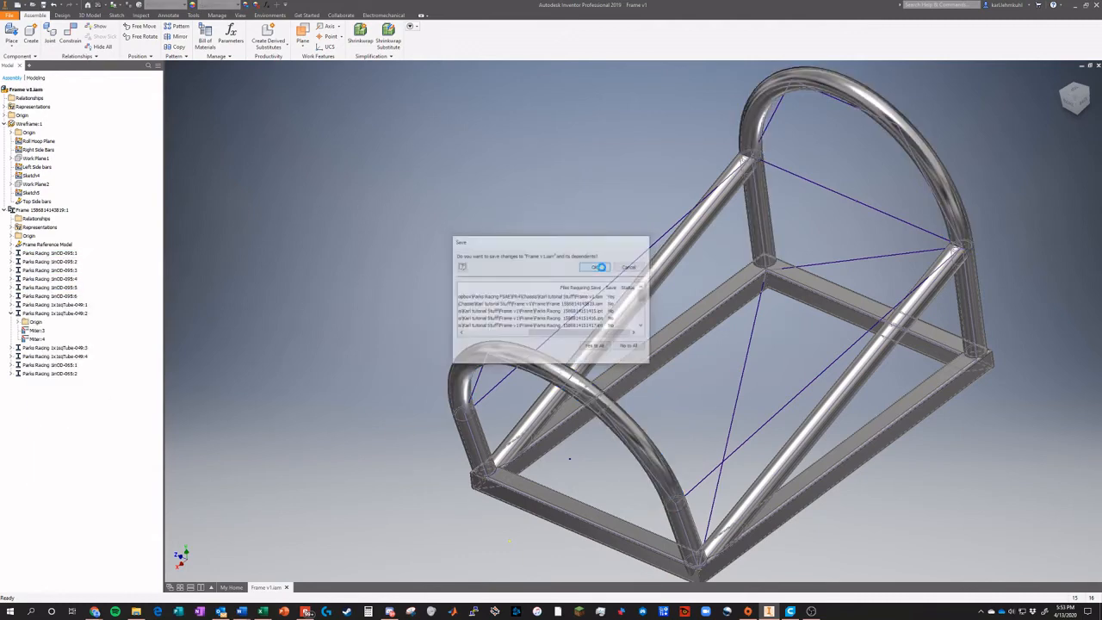
Check the physical properties of the top-level Frame v1.iam in its iProperties and close them
right_click(31, 91)
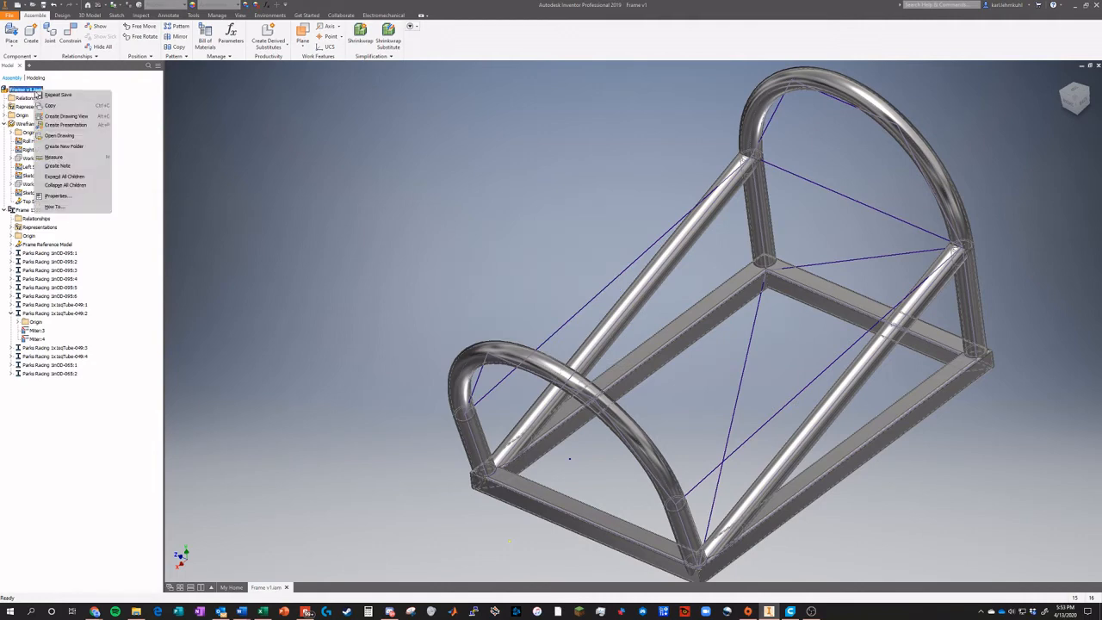
click(100, 196)
click(528, 104)
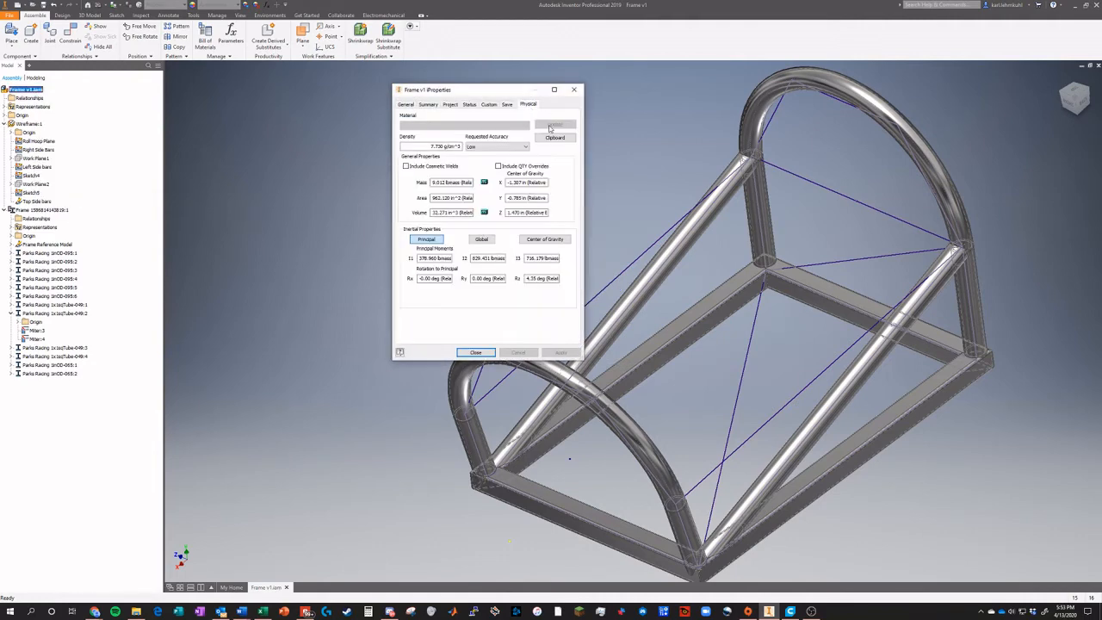
click(575, 90)
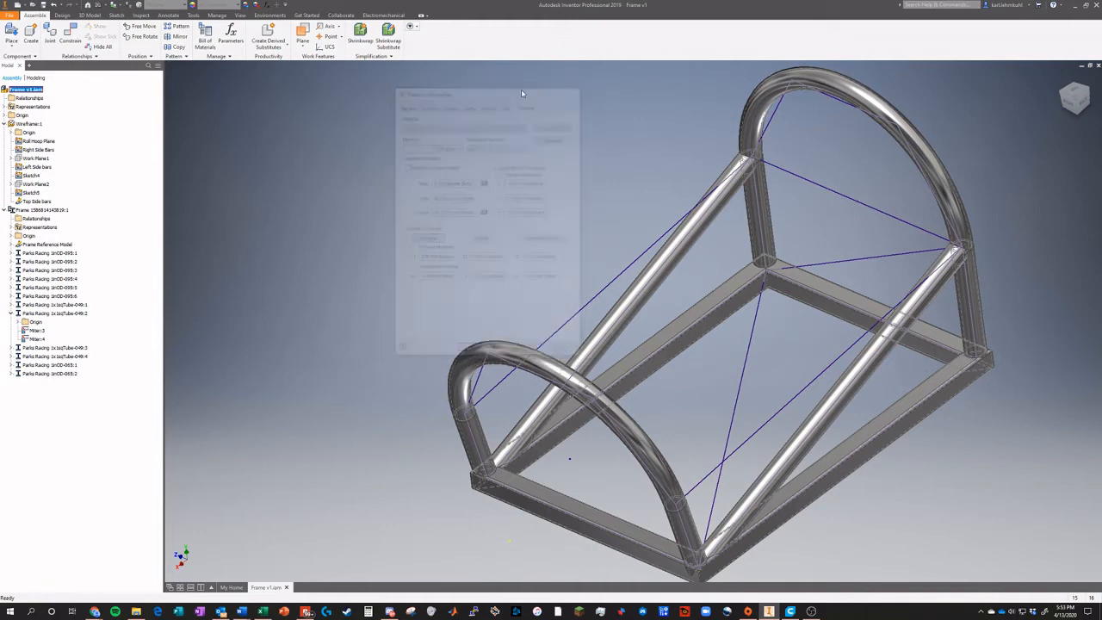
Check the physical properties of the smaller hoop tube 1inOD-095:5 in its iProperties and close them
click(43, 260)
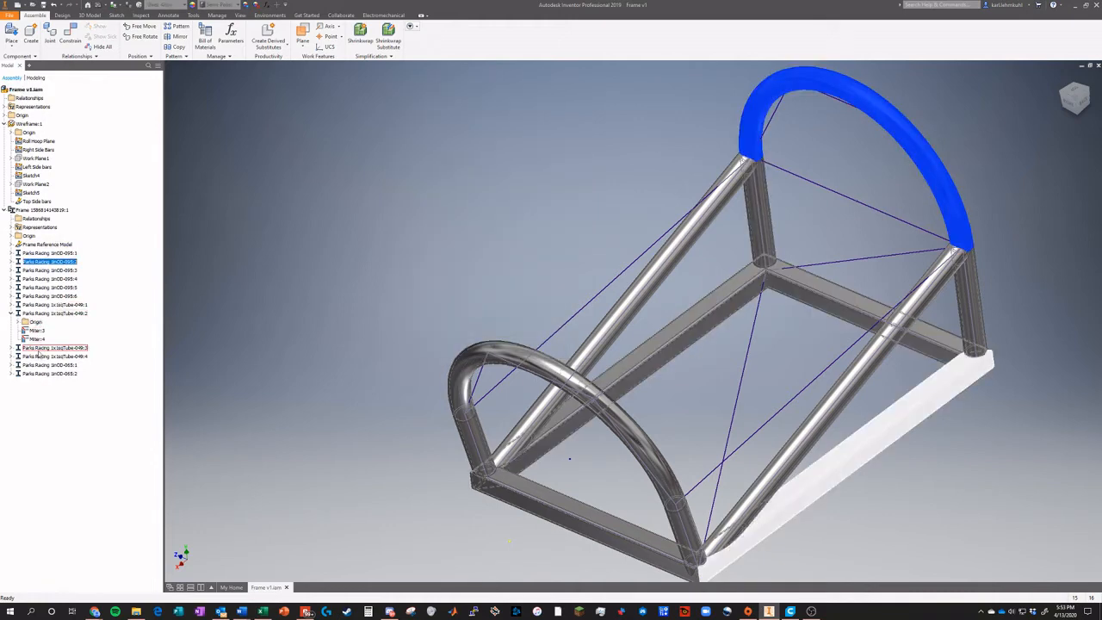
click(39, 288)
right_click(36, 287)
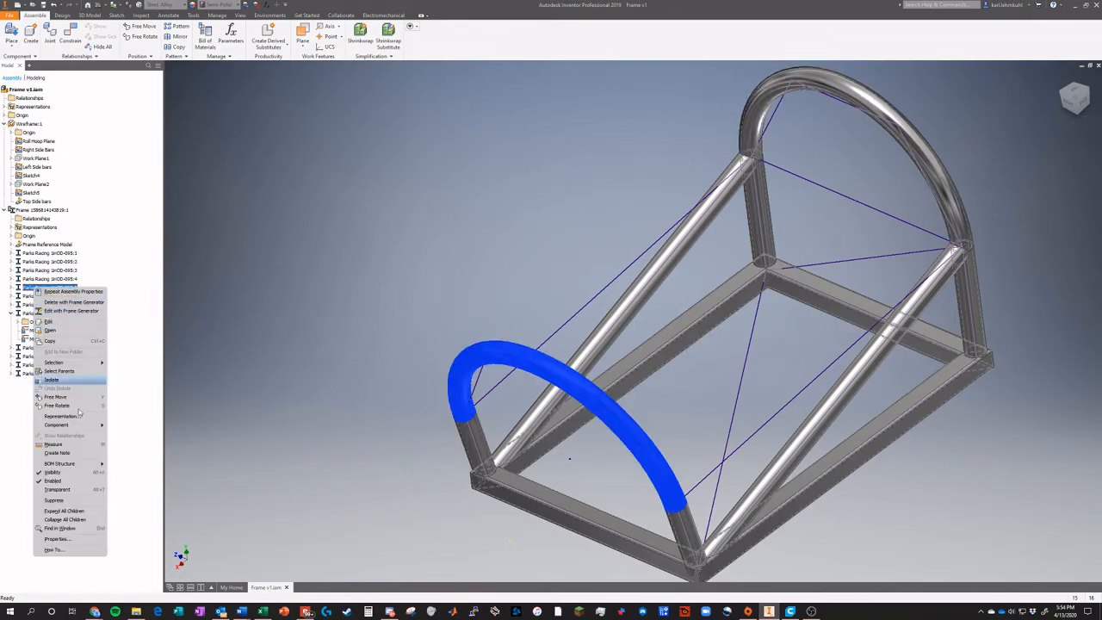
click(57, 539)
click(560, 104)
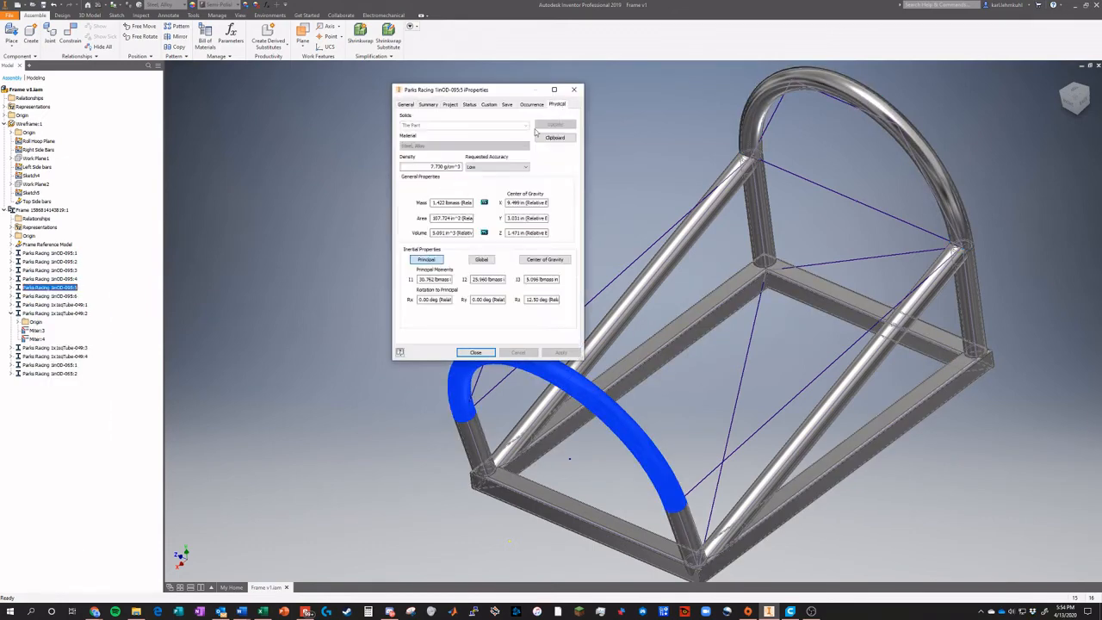
click(573, 89)
Disable the two hoop tubes 1inOD-095:2 and 1inOD-095:5 together
click(49, 287)
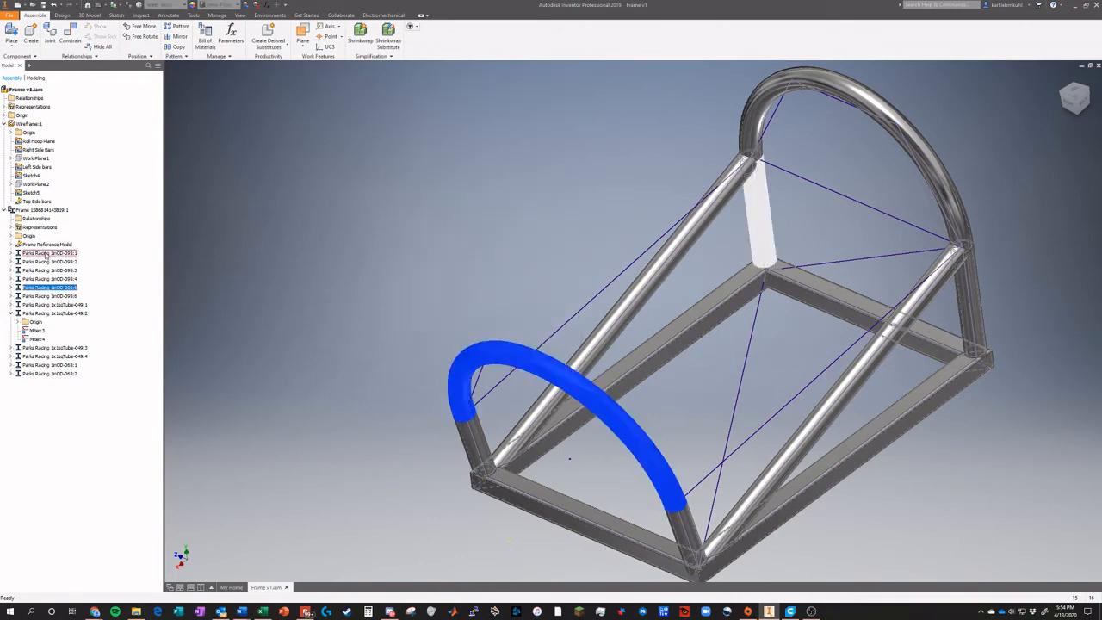
ctrl+click(40, 262)
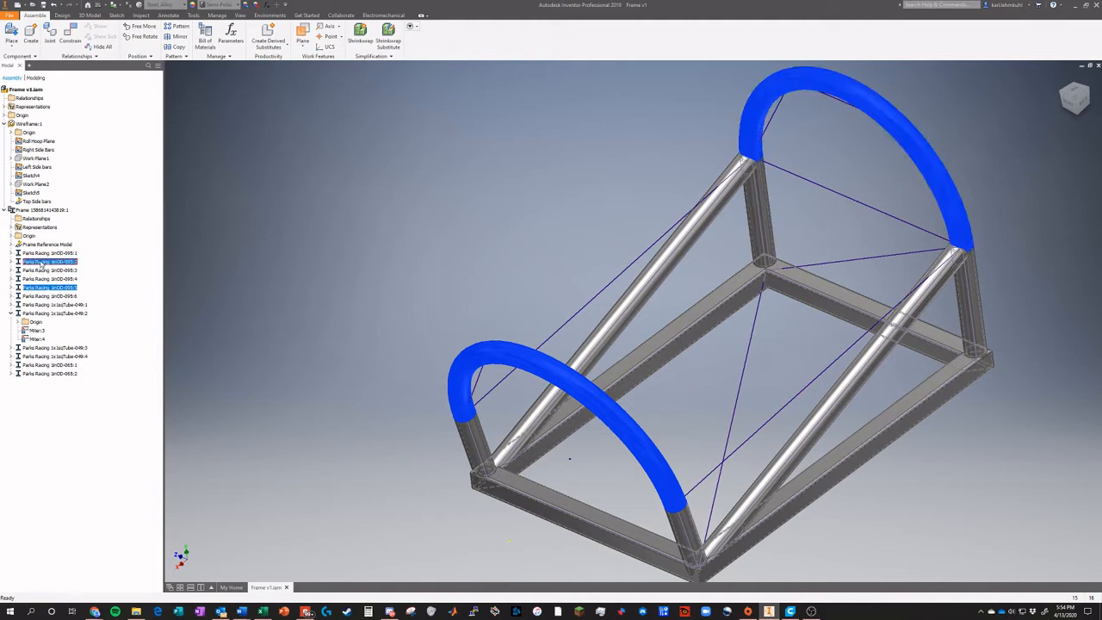
right_click(40, 263)
click(69, 429)
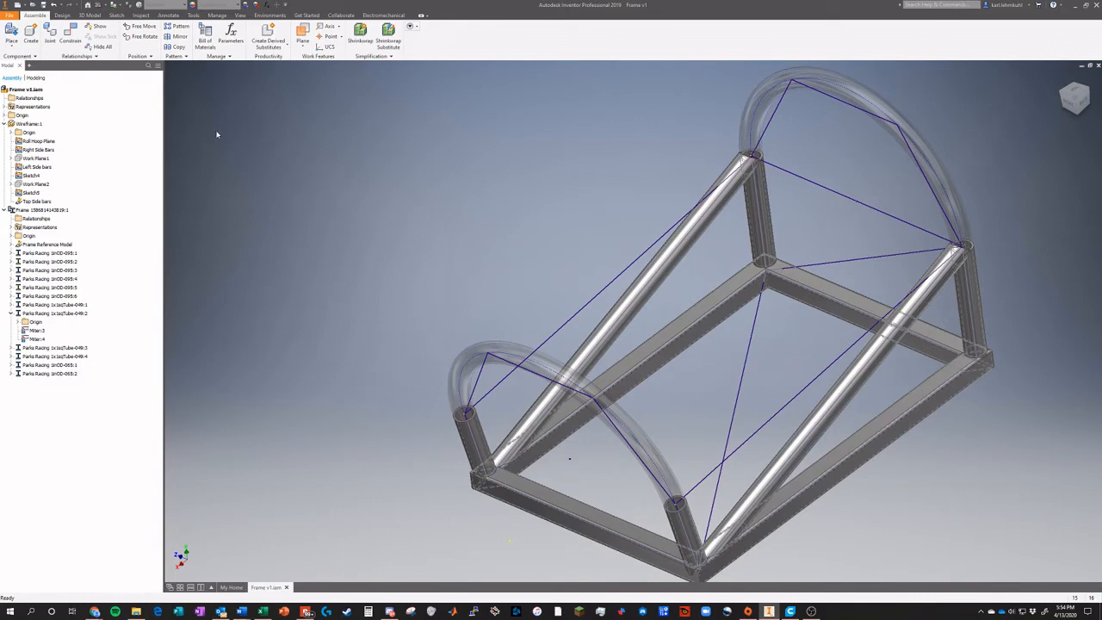
Start inserting Parks Racing 1inOD frame members with size 1inOD-095 and material Steel, Alloy
click(62, 14)
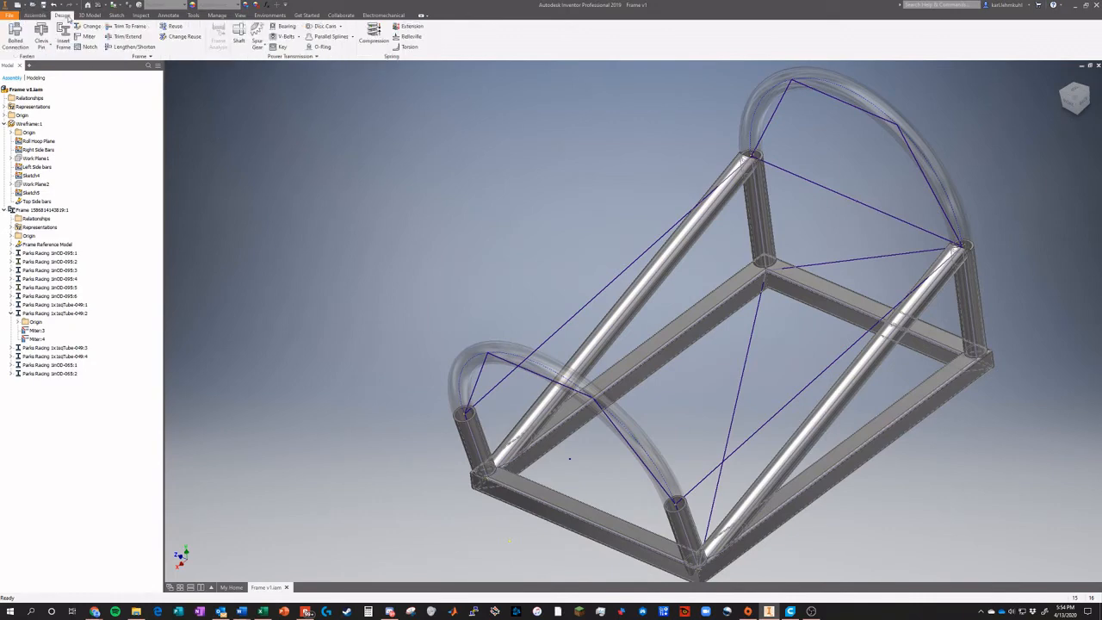
click(63, 35)
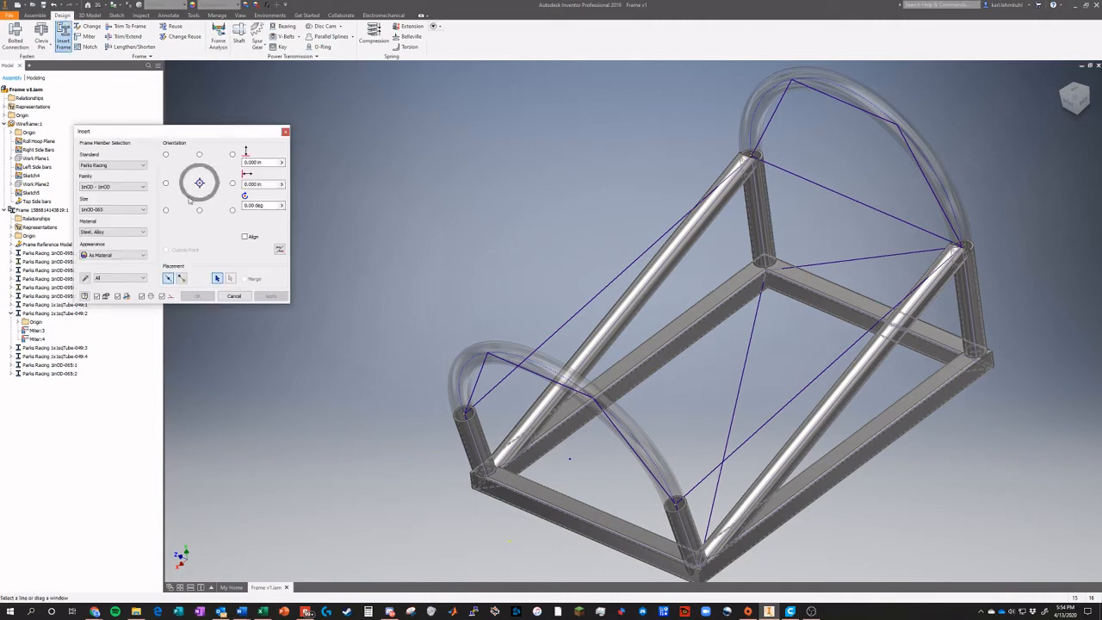
click(108, 210)
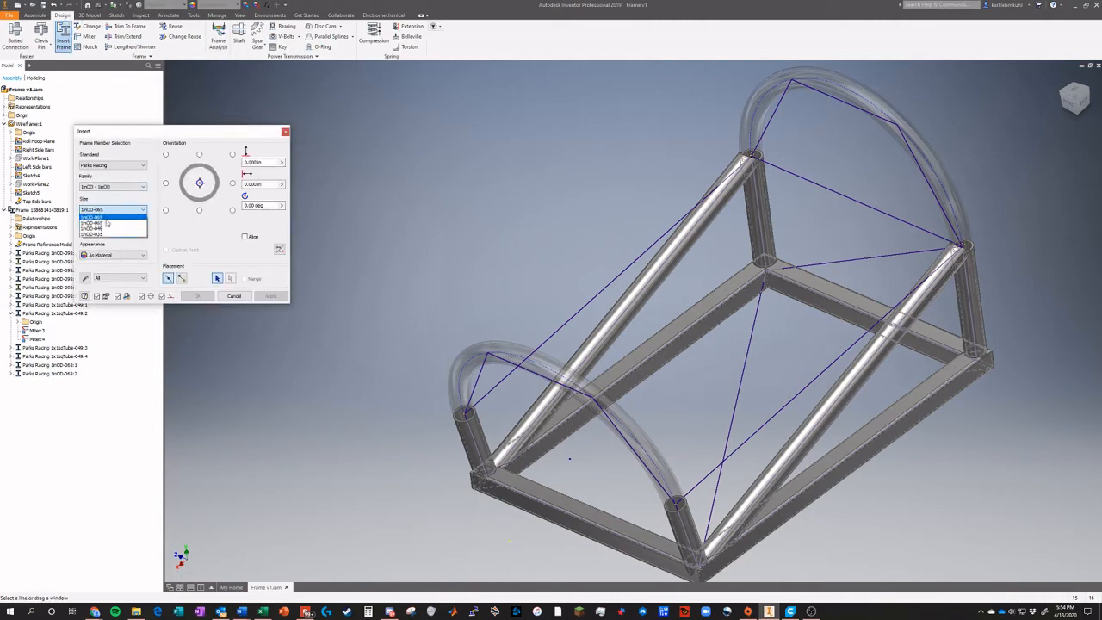
click(102, 225)
click(112, 232)
scroll(106, 297, down, 10)
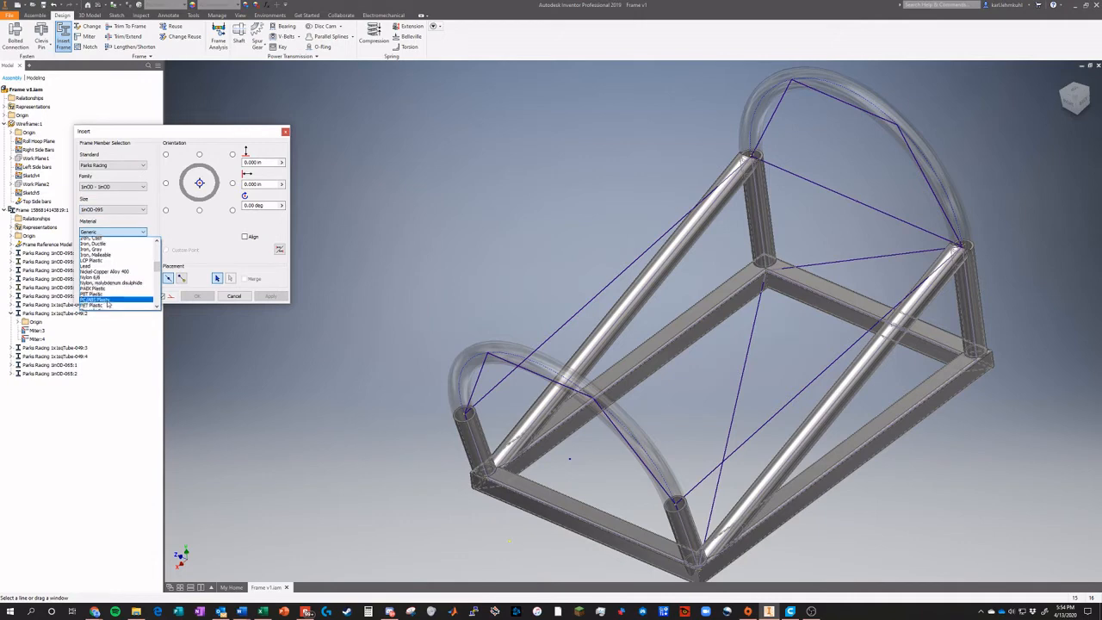
scroll(106, 302, down, 6)
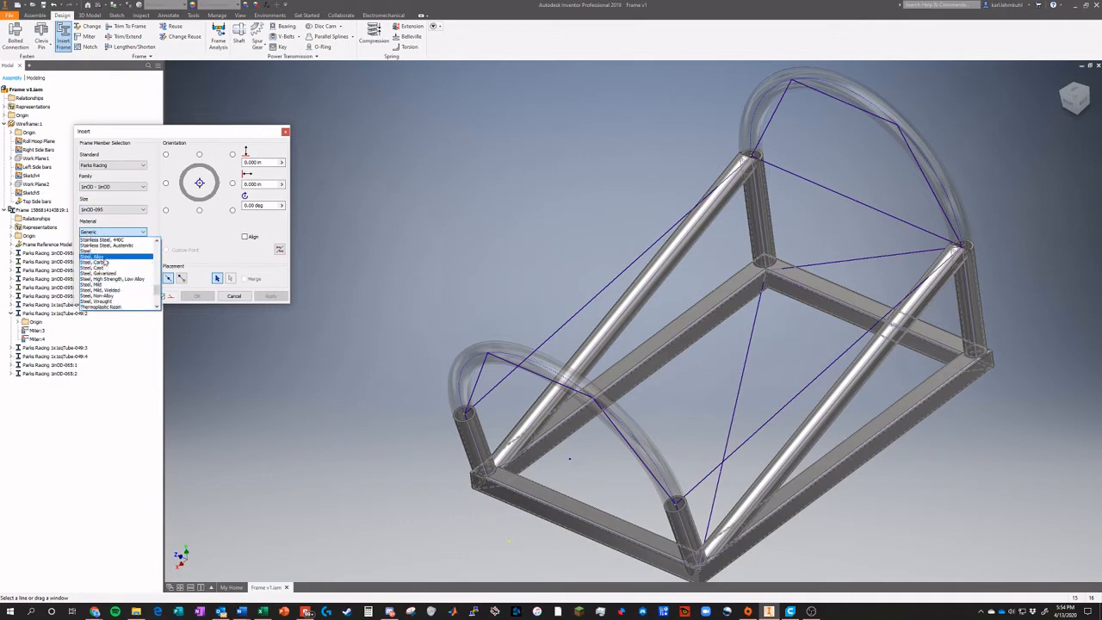
click(99, 262)
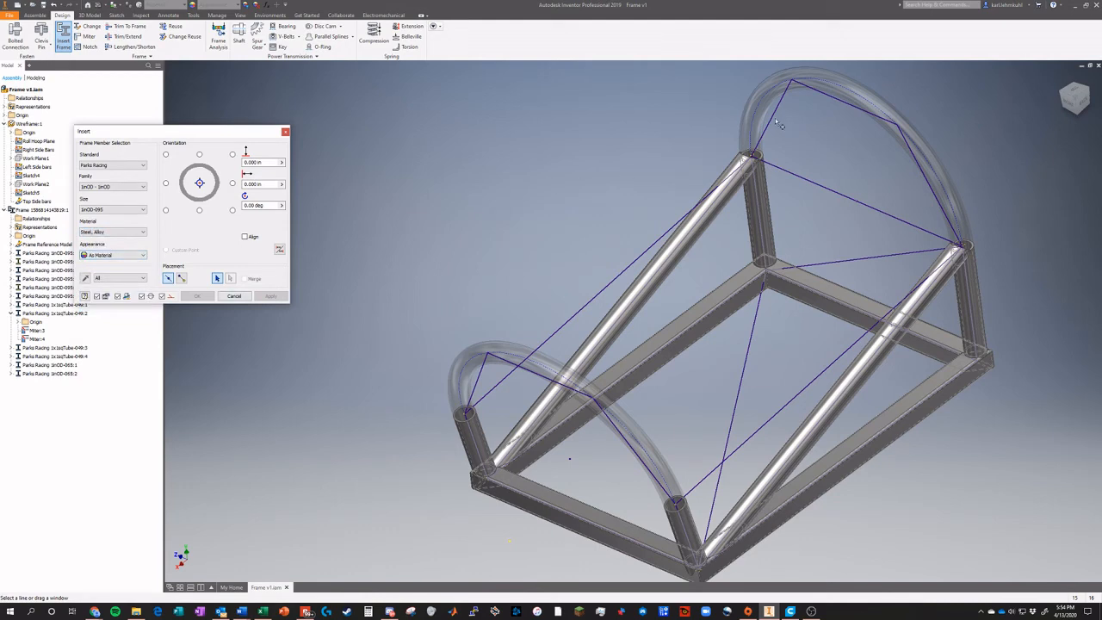
Insert the tubes along the three straight wireframe segments inside each of the two hoops, accepting the member creation
click(818, 96)
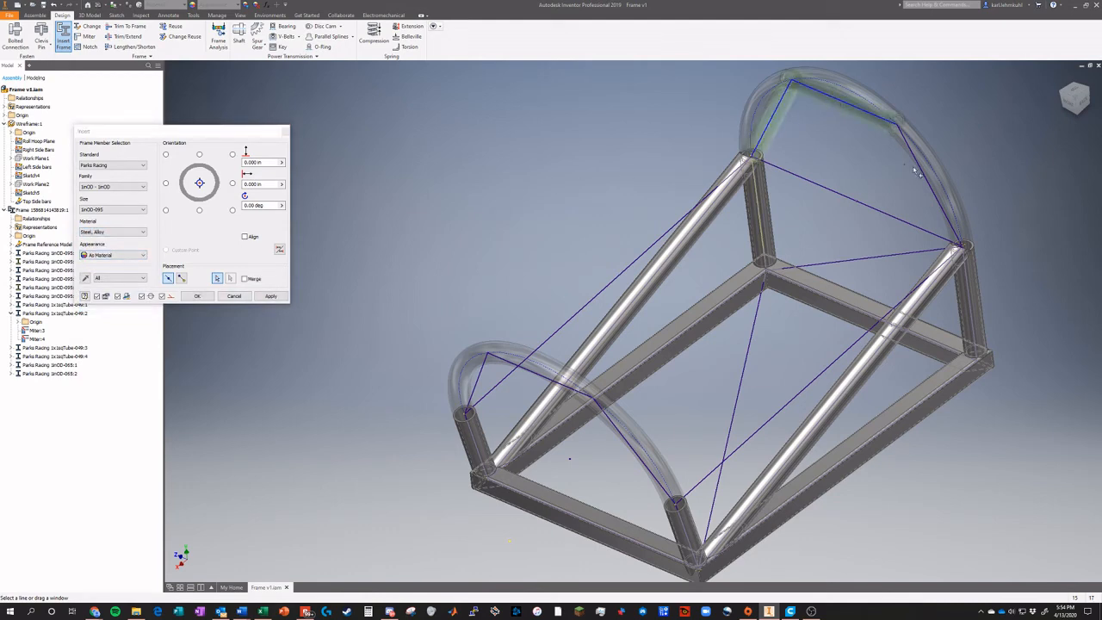
click(920, 172)
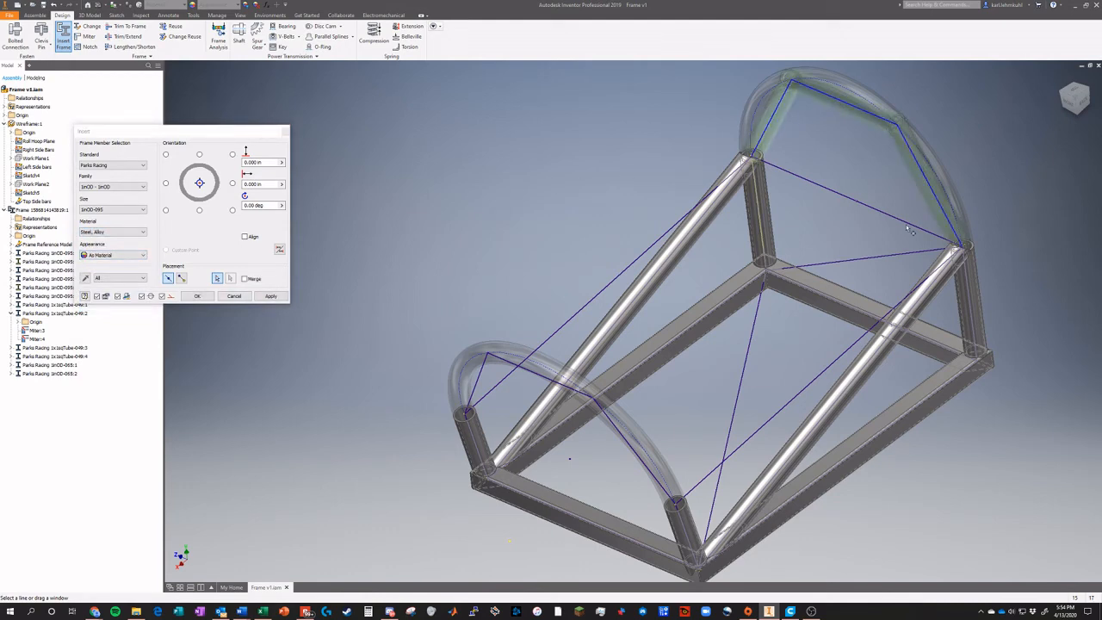
click(645, 461)
click(543, 395)
click(479, 388)
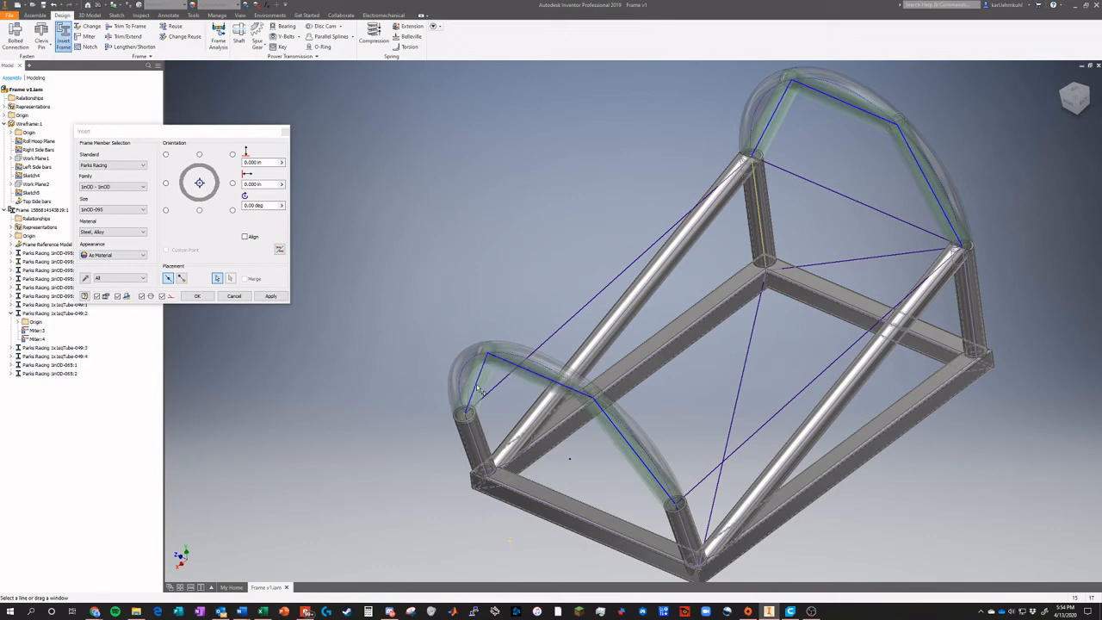
click(196, 296)
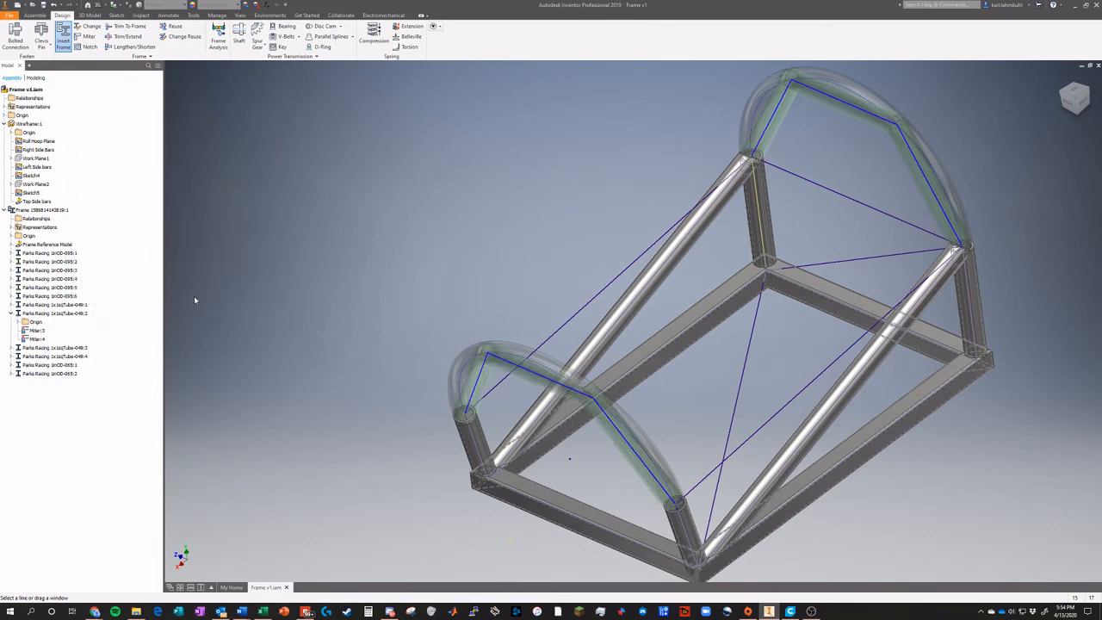
click(326, 219)
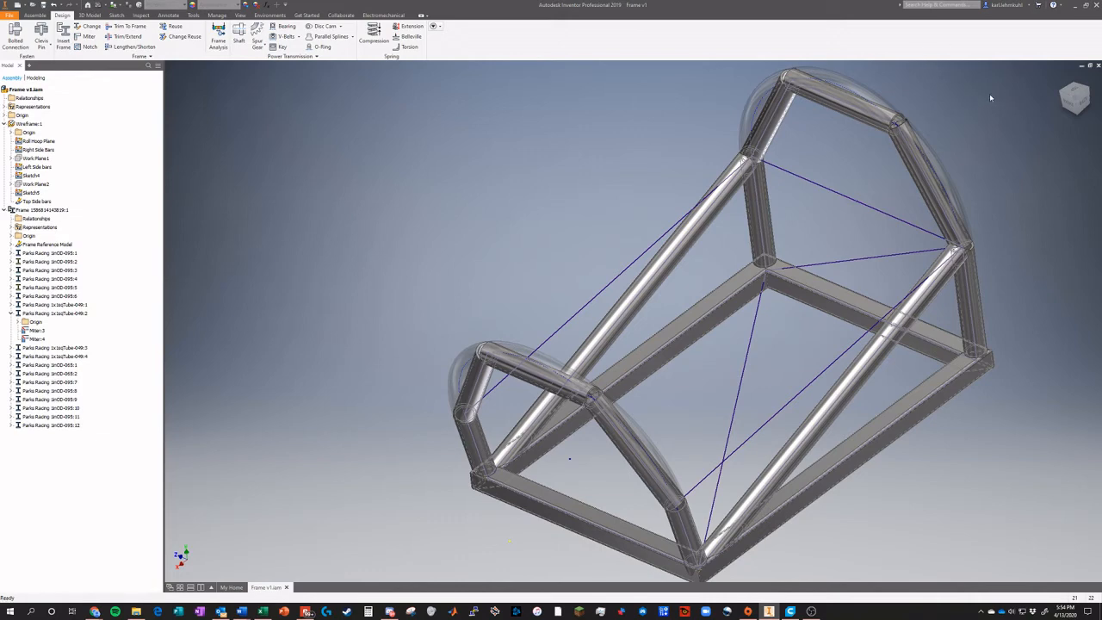
scroll(995, 98, up, 4)
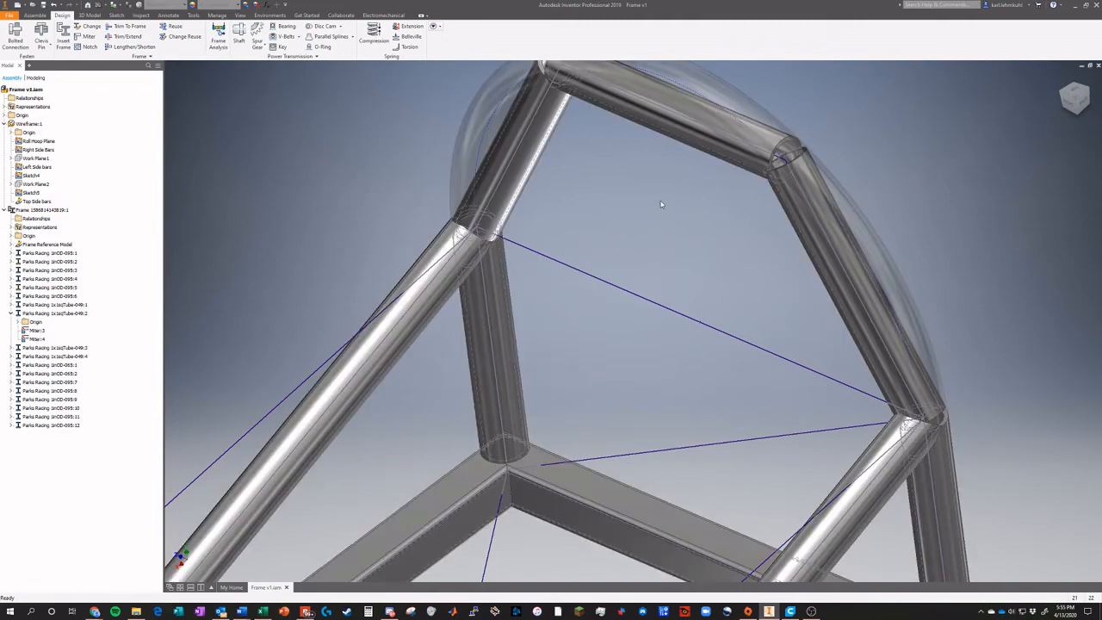
scroll(661, 204, up, 5)
mouse_move(1073, 98)
mouse_down()
mouse_move(1040, 84)
mouse_move(1014, 101)
mouse_move(1067, 104)
mouse_up()
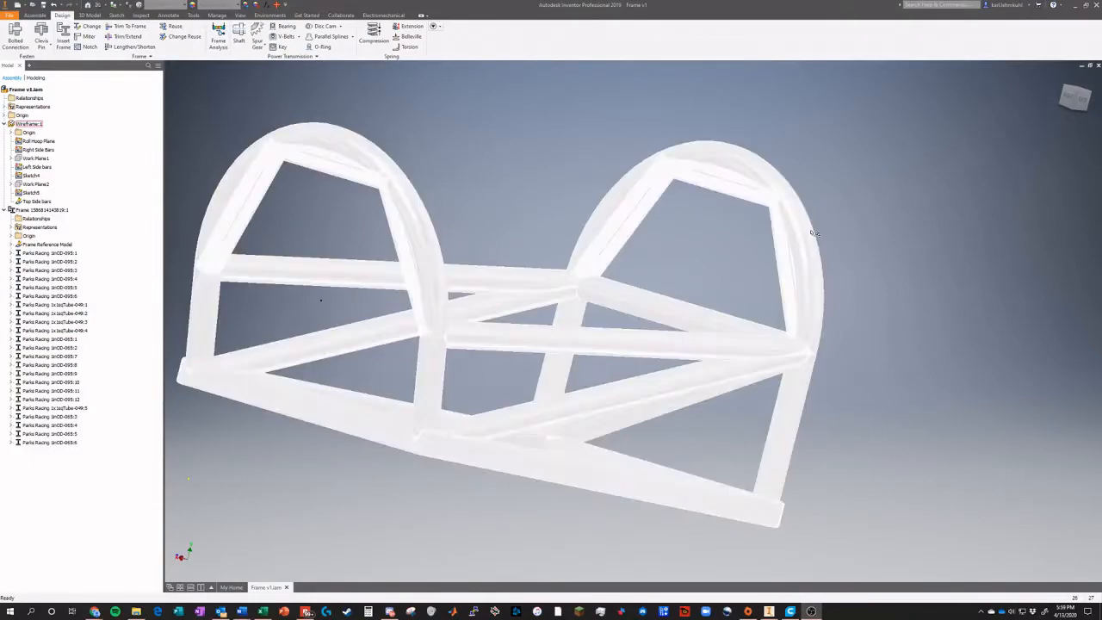
drag(1068, 100, 1054, 126)
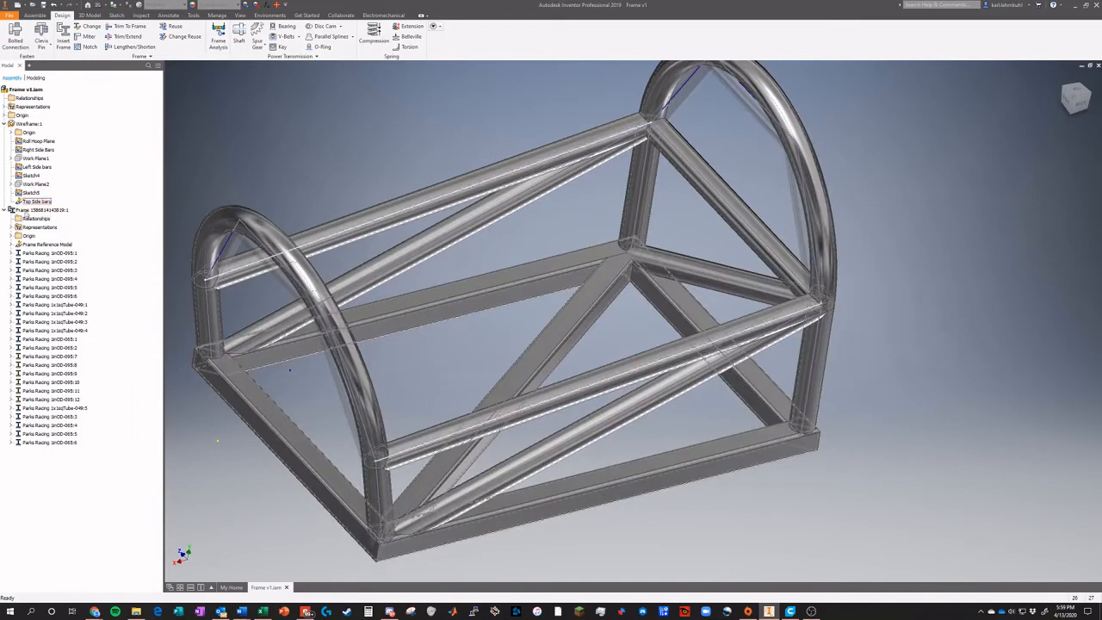
Hide the Wireframe part and set the assembly's visual style to Shaded with Edges
right_click(32, 124)
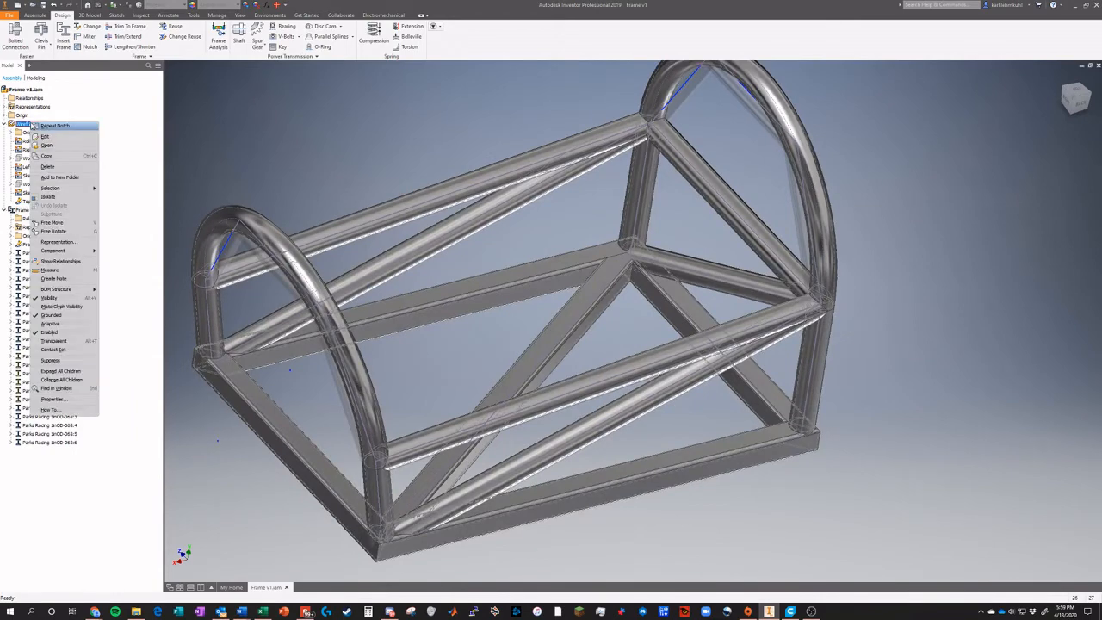
click(60, 298)
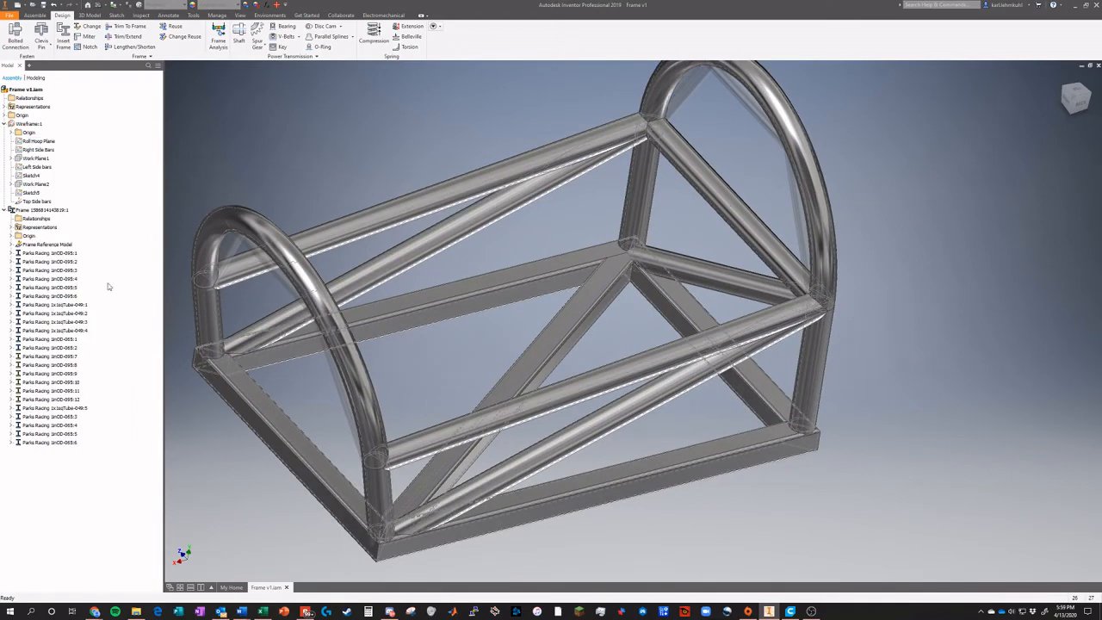
click(240, 15)
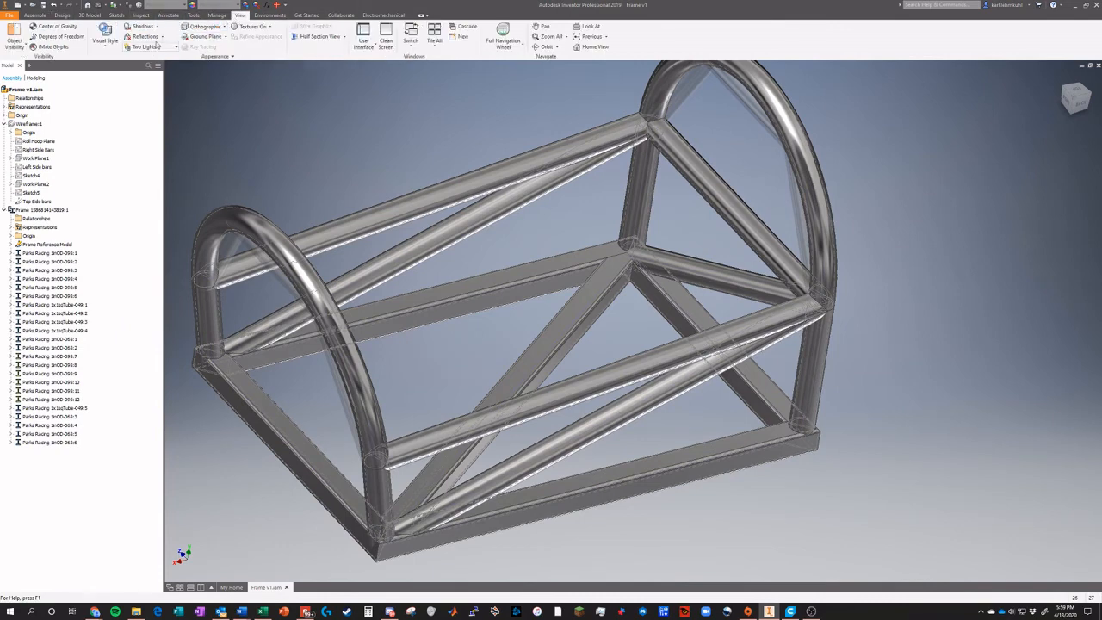
click(103, 40)
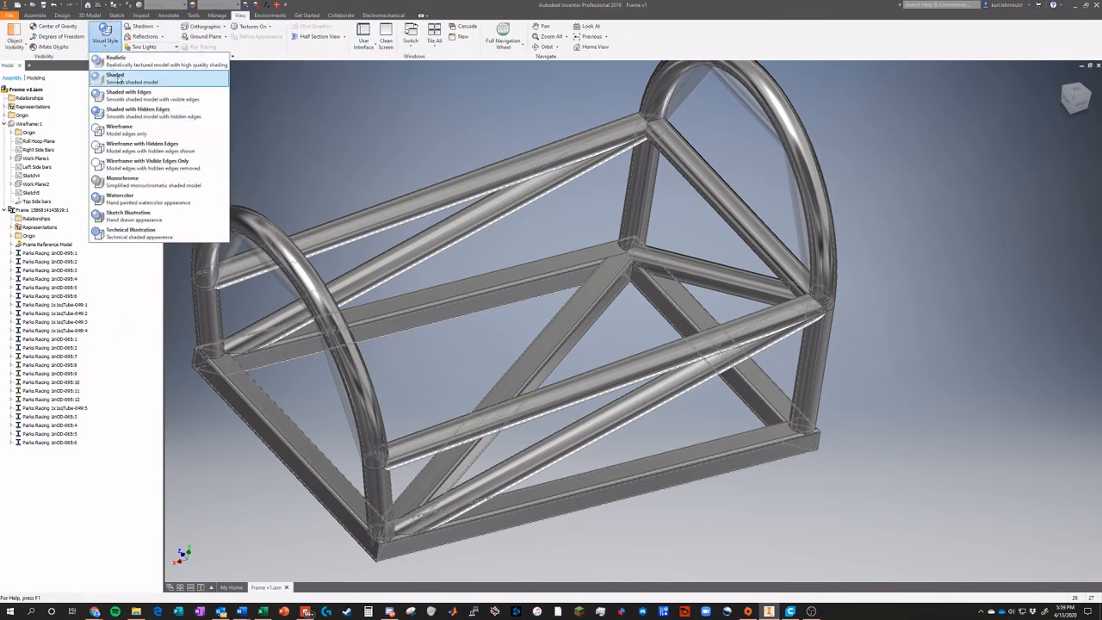
click(122, 112)
click(104, 39)
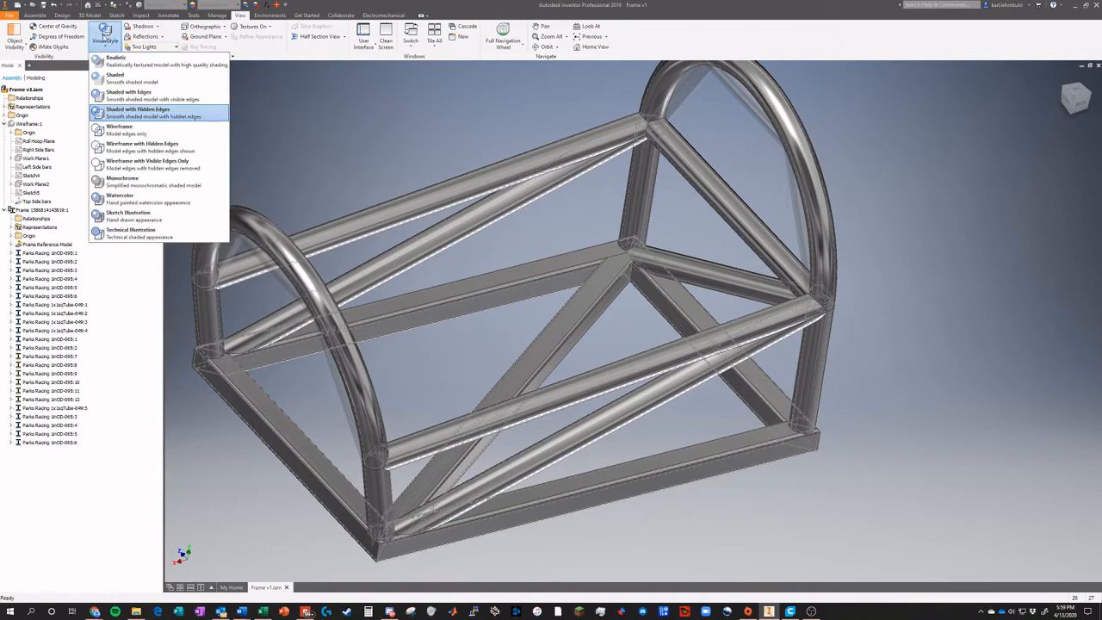
click(134, 96)
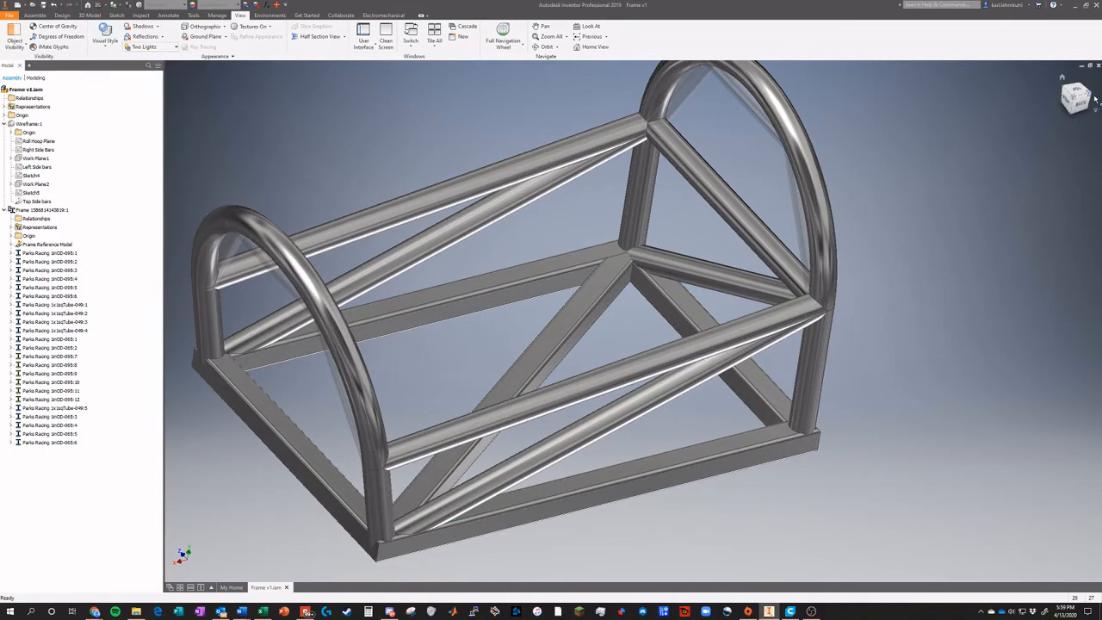
mouse_move(1079, 101)
mouse_down()
mouse_move(1039, 85)
mouse_move(1022, 94)
mouse_move(1052, 109)
mouse_move(1030, 105)
mouse_move(1091, 106)
mouse_move(1073, 108)
mouse_move(1051, 87)
mouse_move(1091, 97)
mouse_up()
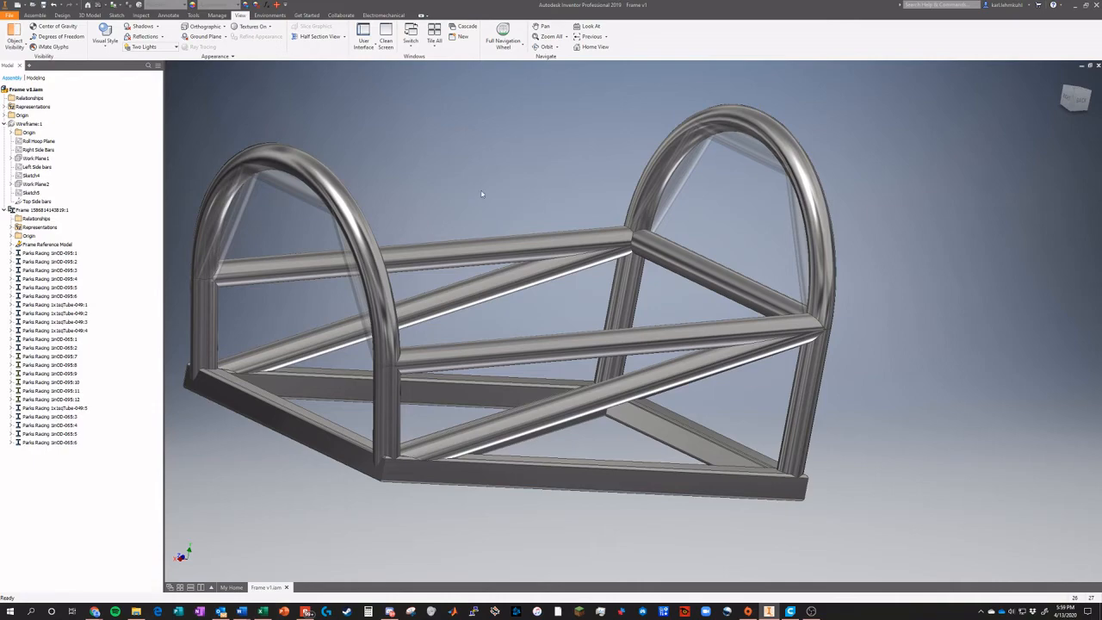
mouse_move(1073, 97)
mouse_down()
mouse_move(1067, 119)
mouse_move(1076, 100)
mouse_up()
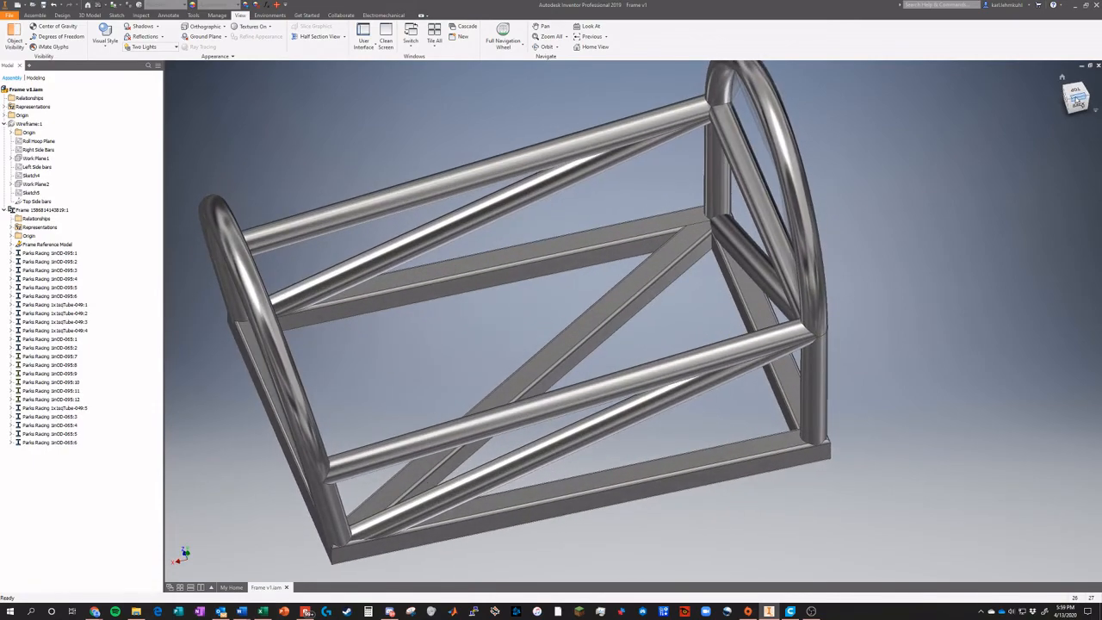
double_click(658, 275)
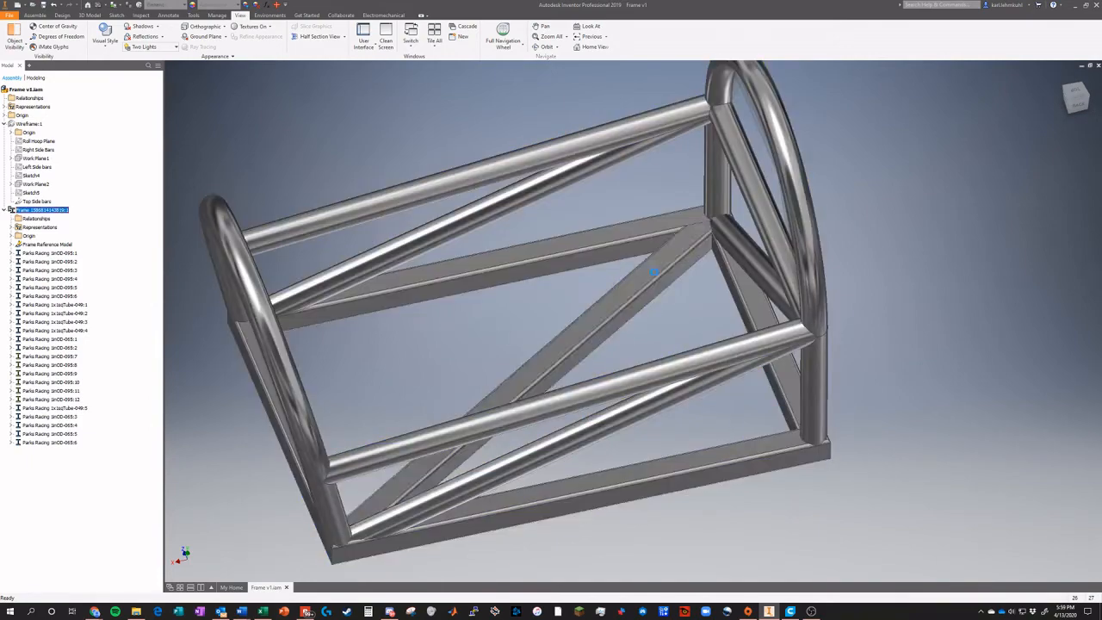
right_click(609, 321)
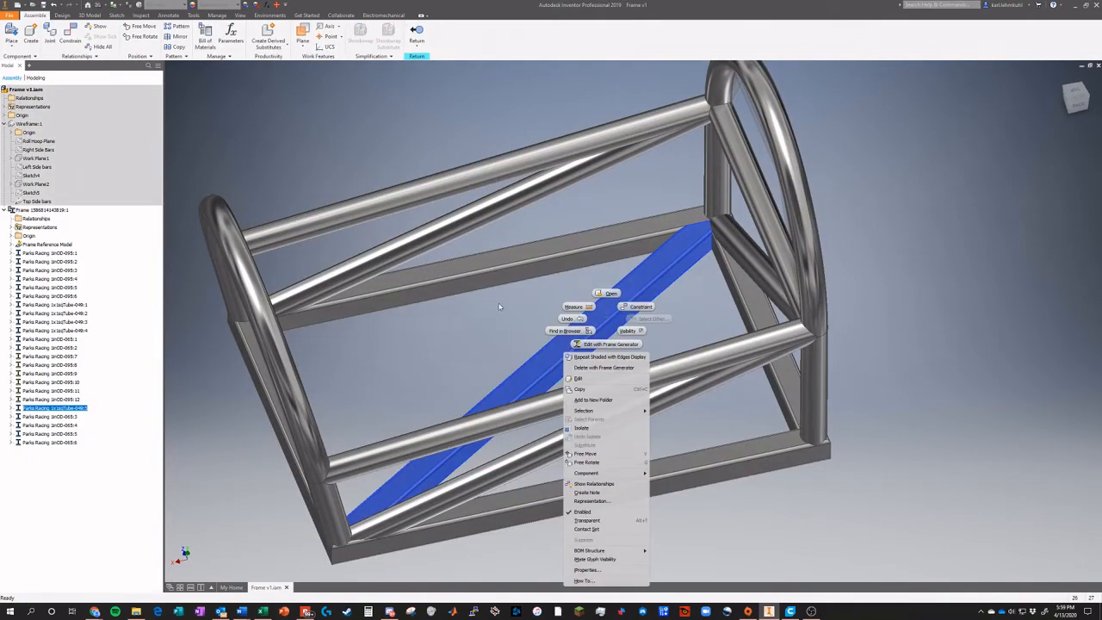
key(Escape)
click(416, 35)
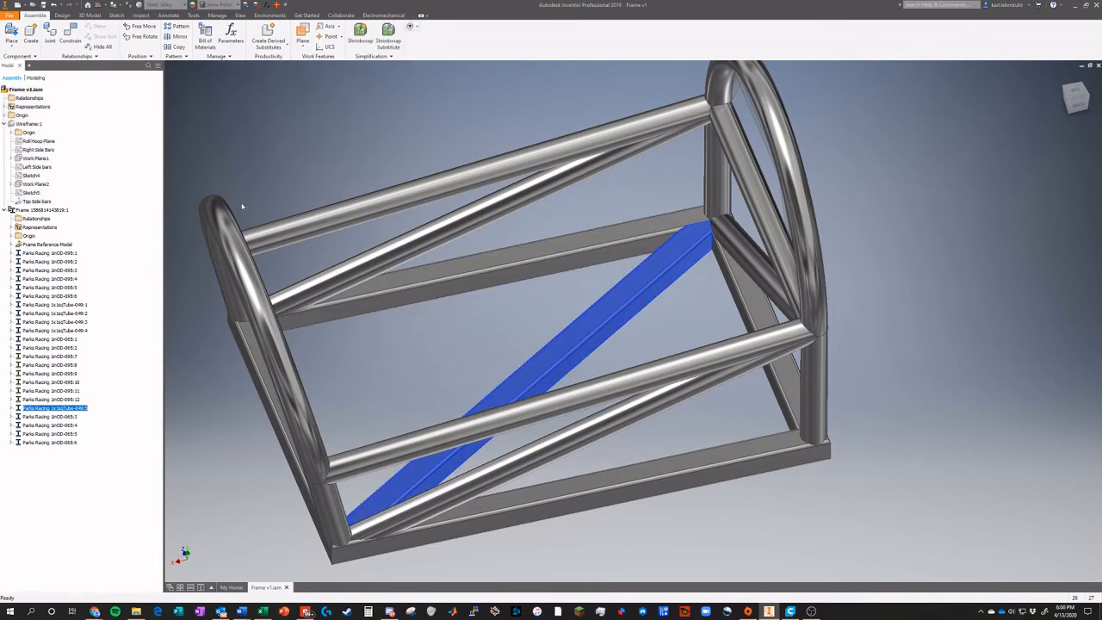
click(448, 372)
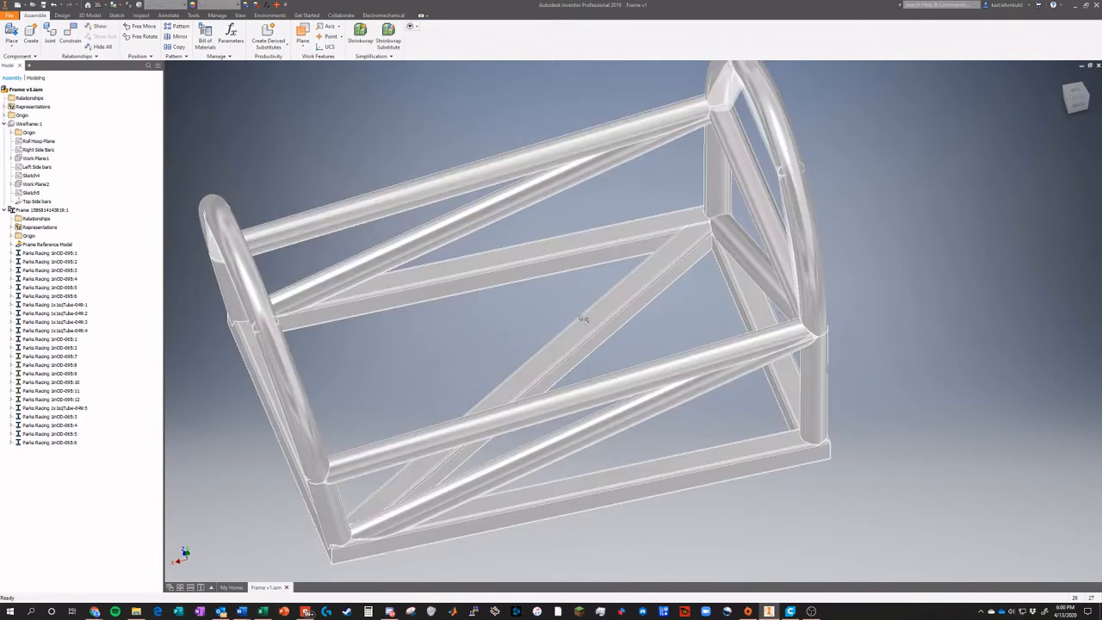
Edit the frame subassembly and open the diagonal square tube across the base as its own part file
double_click(519, 275)
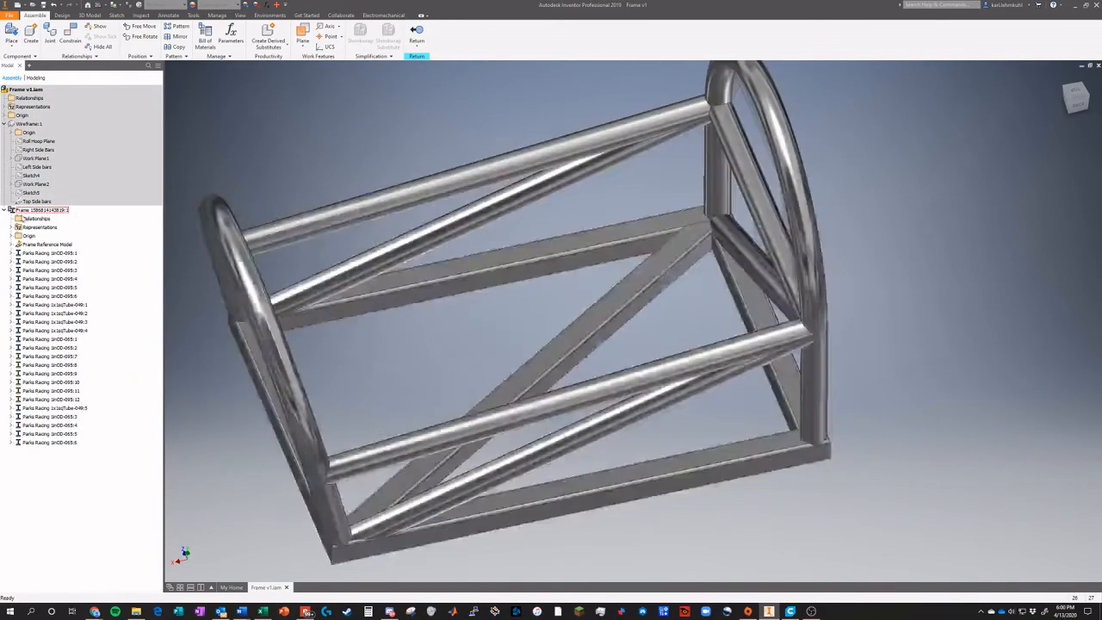
right_click(551, 346)
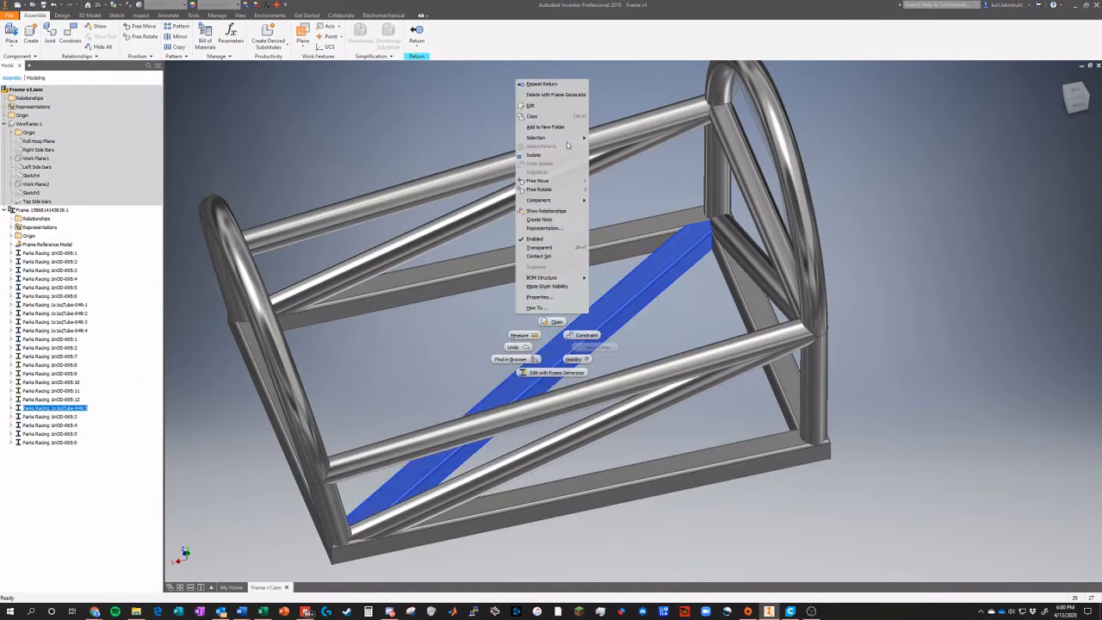
click(549, 321)
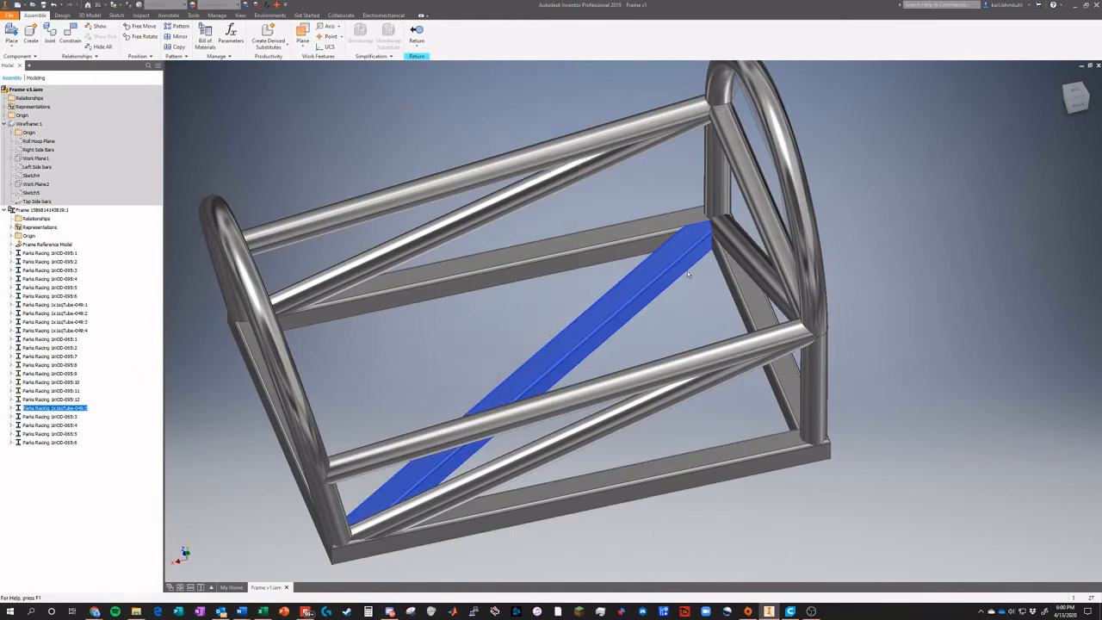
Examine the notched ends of the diagonal square tube from several angles
scroll(627, 287, up, 9)
scroll(721, 297, down, 5)
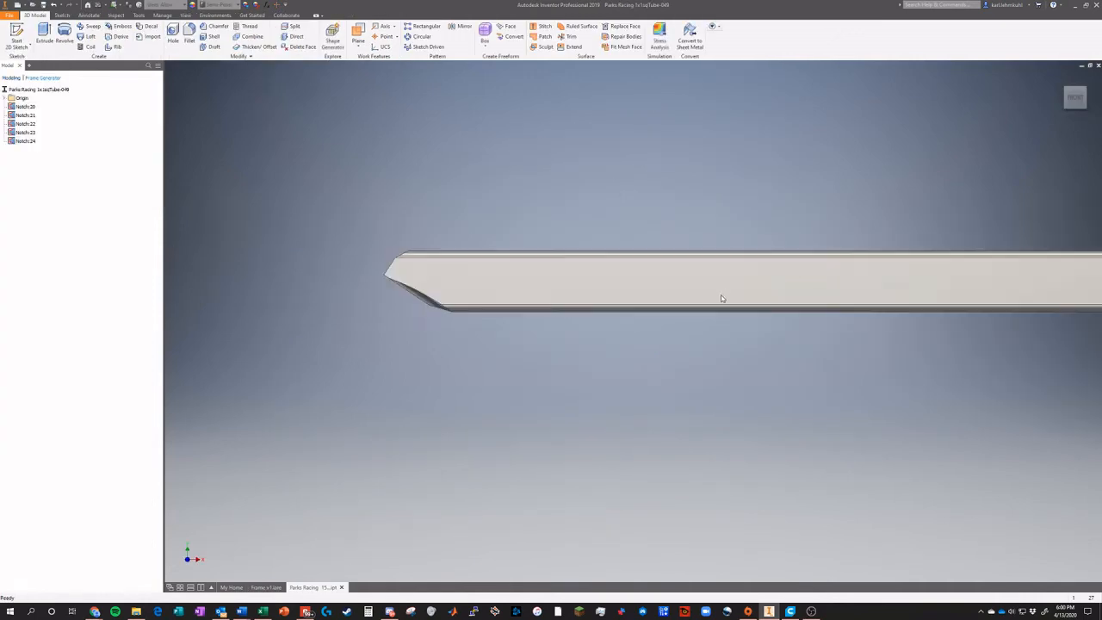
scroll(781, 288, up, 2)
drag(1067, 107, 1055, 81)
scroll(918, 283, up, 5)
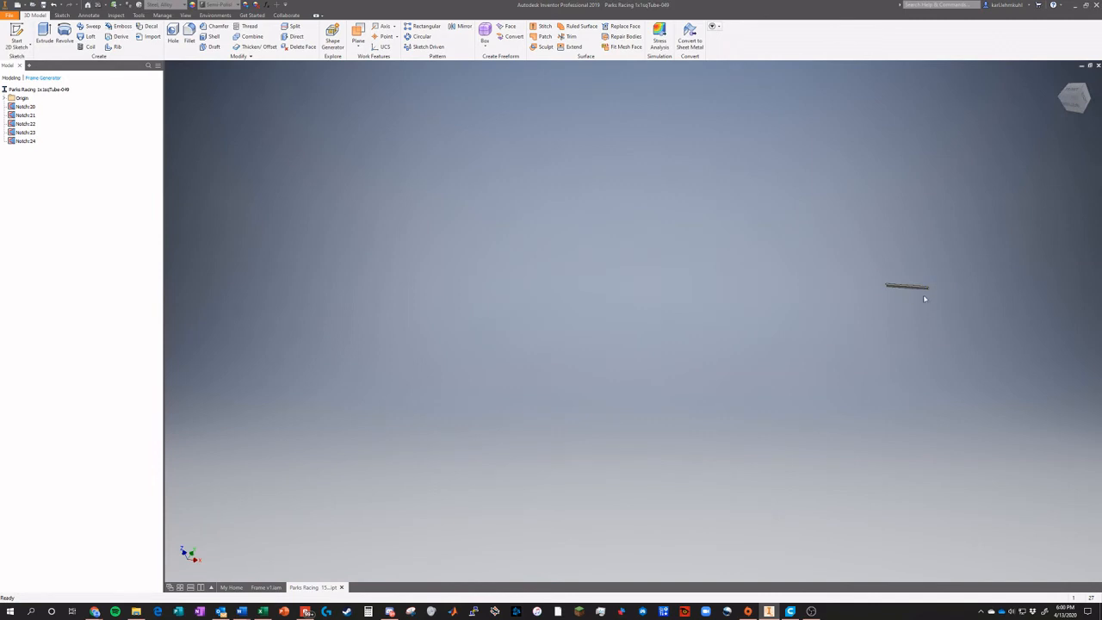
scroll(924, 298, down, 5)
drag(1077, 97, 1034, 106)
shift+middle_drag(711, 256, 753, 279)
drag(1071, 97, 1068, 98)
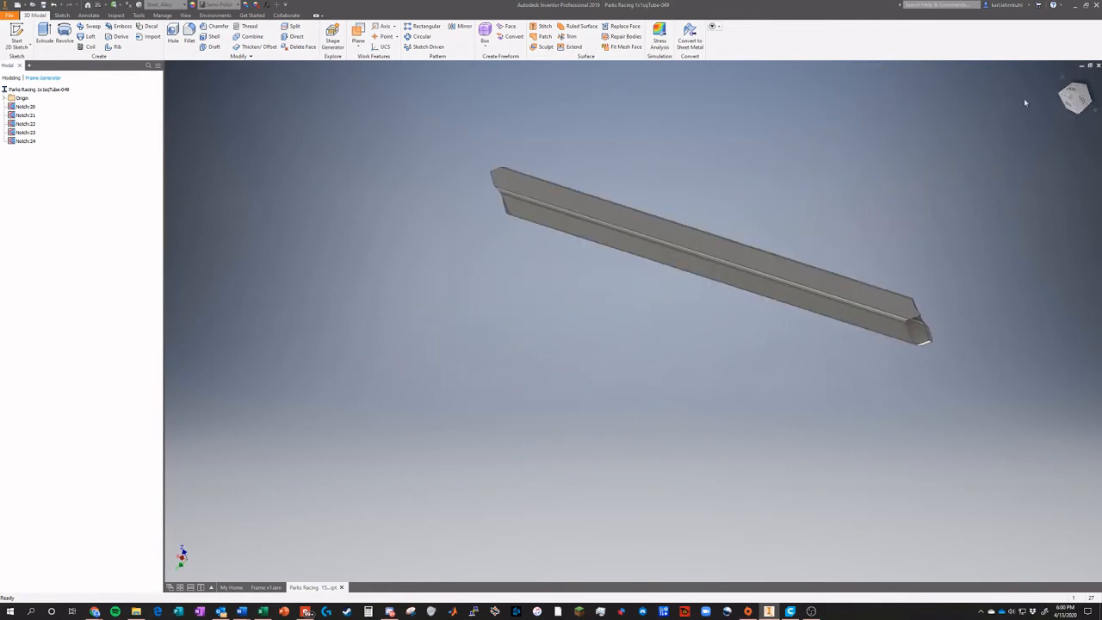
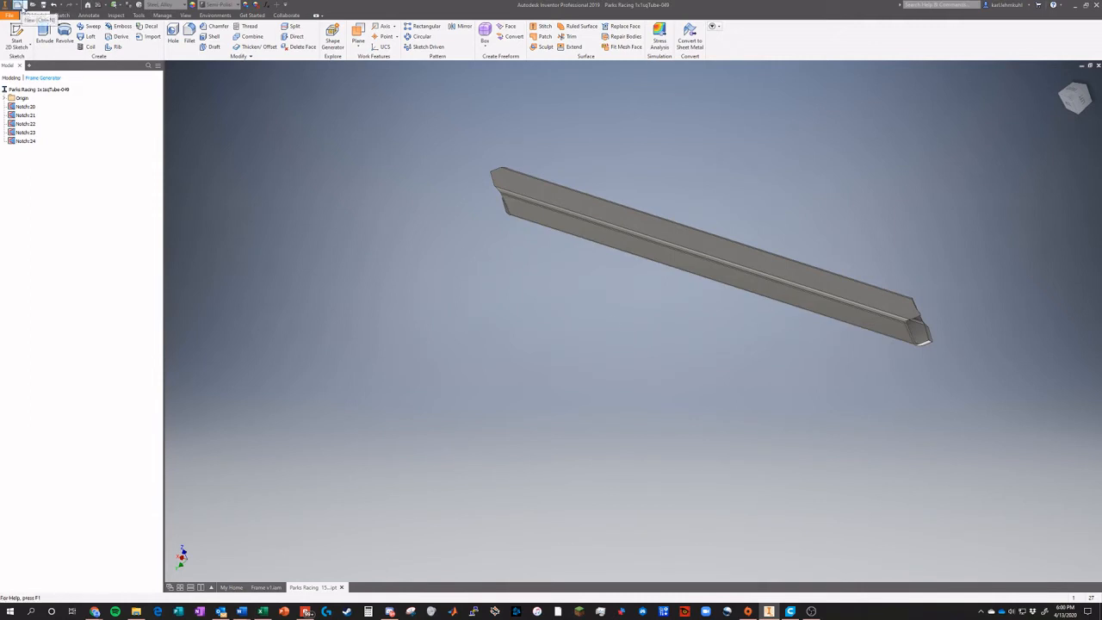
Create a new drawing from the standard.dwg template
click(18, 5)
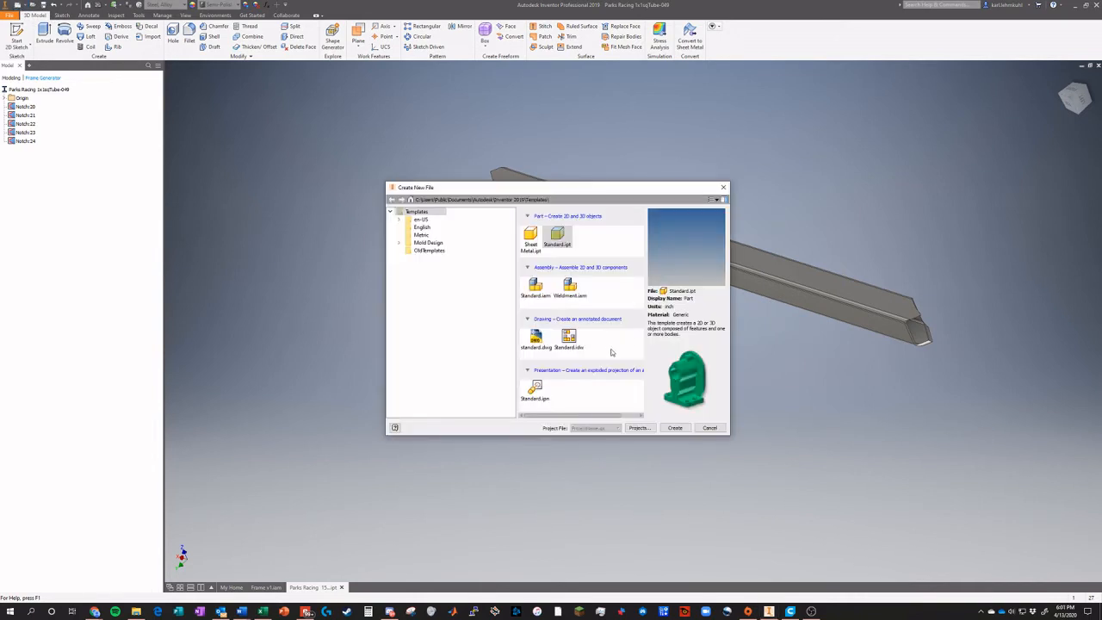
click(536, 338)
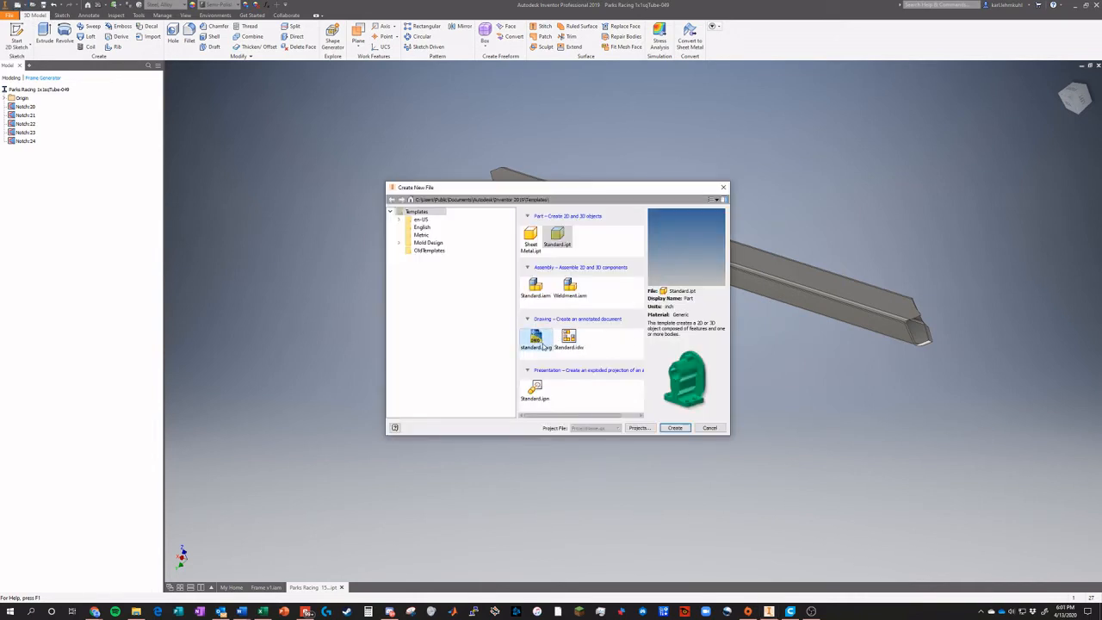
click(675, 429)
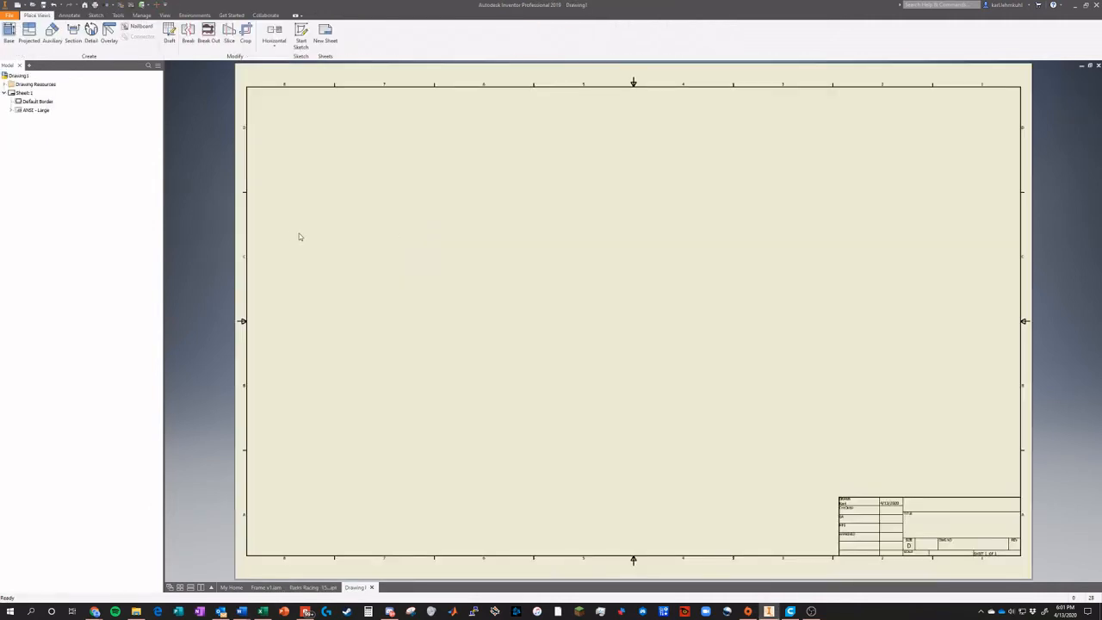
Start a base view of the square tube part on the sheet, saving the part document when required
click(17, 36)
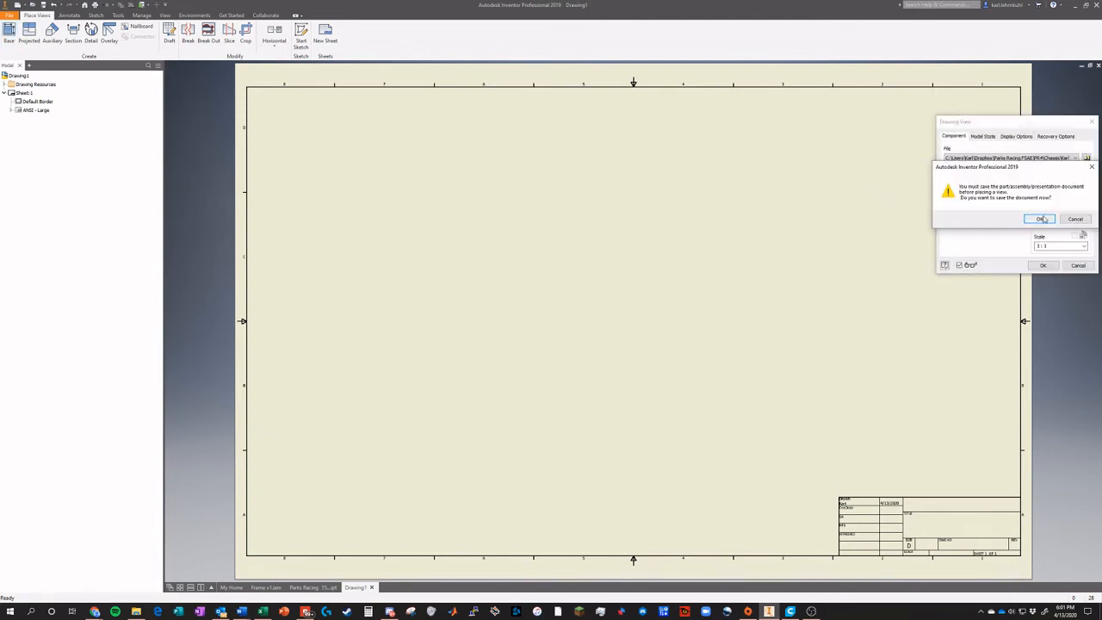
click(1039, 220)
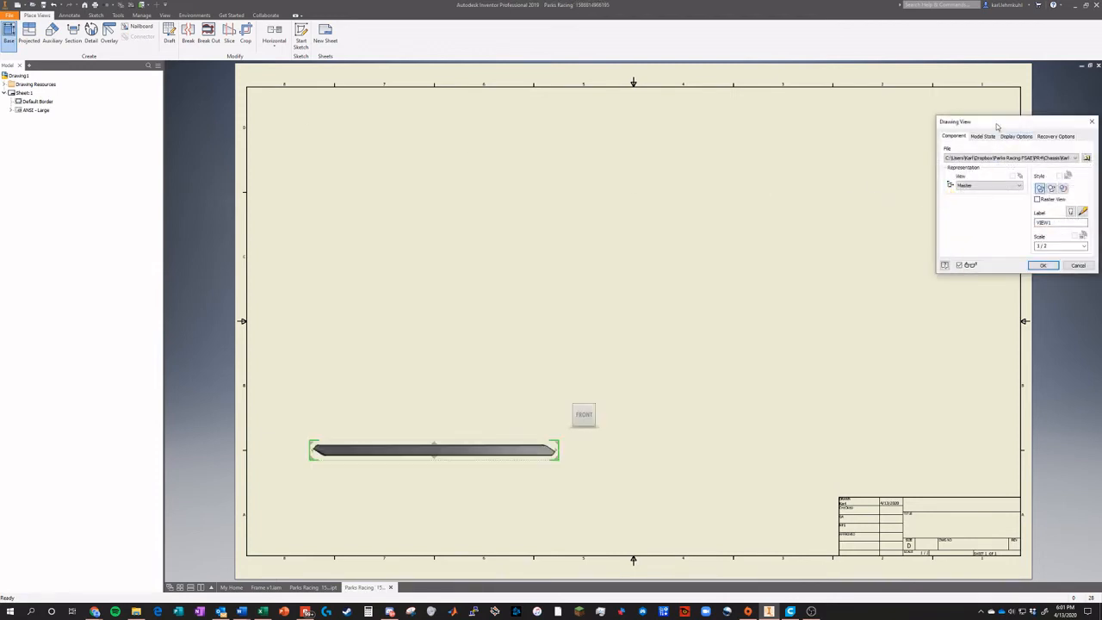
drag(998, 126, 842, 129)
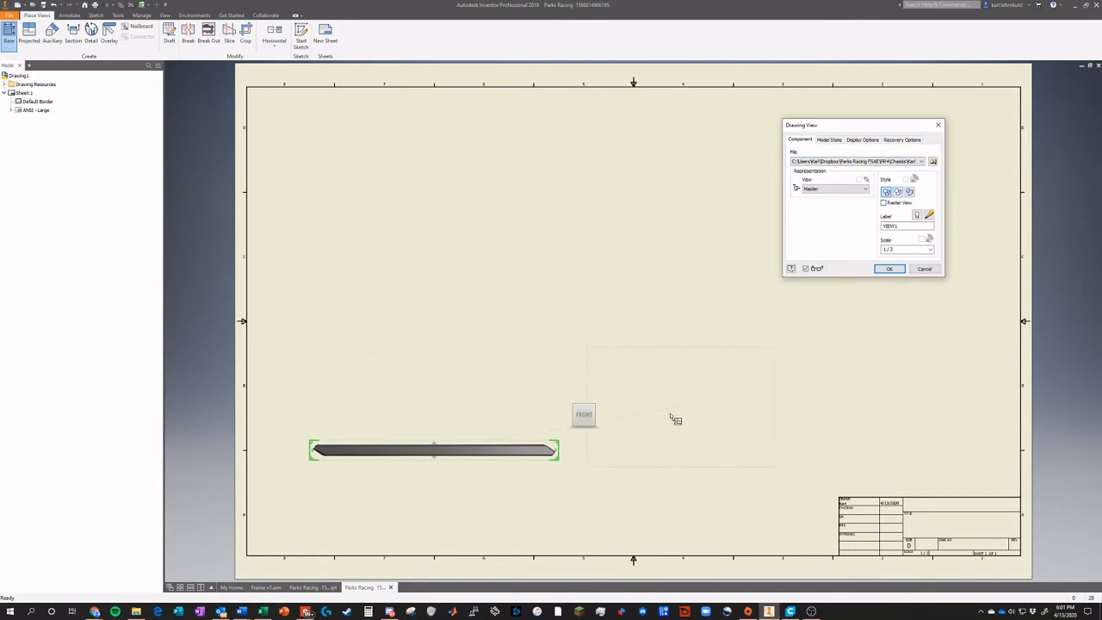
click(914, 163)
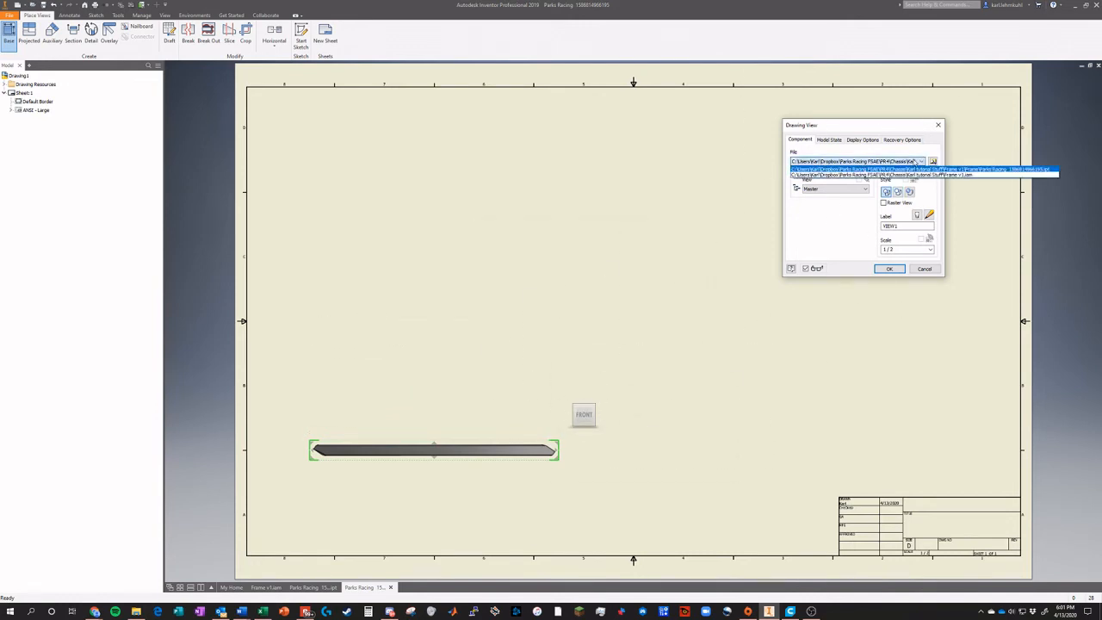
click(847, 175)
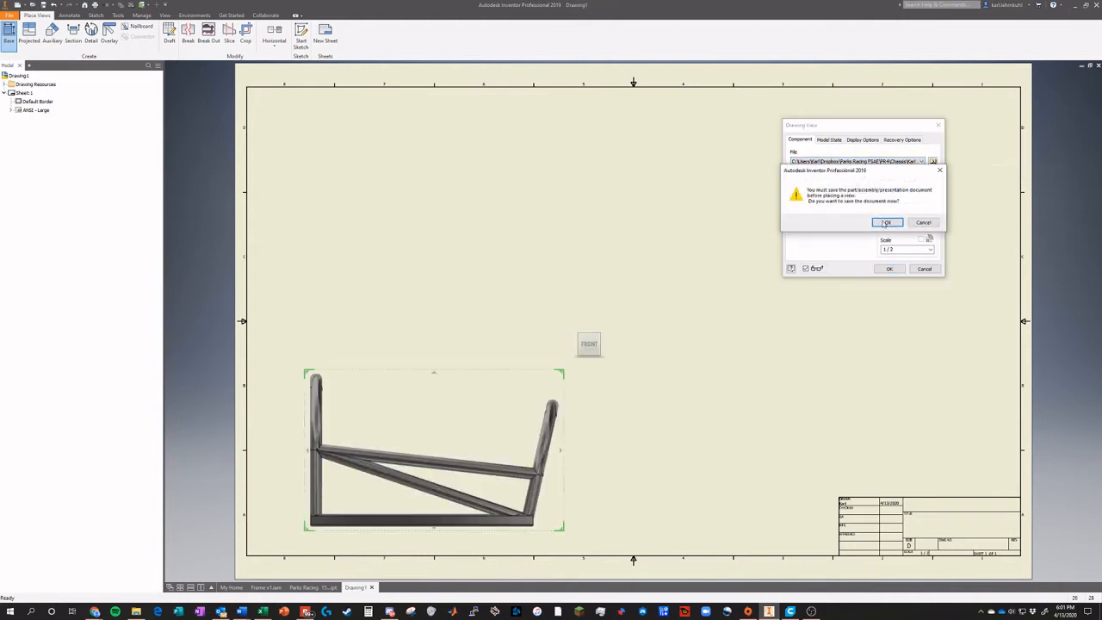
click(885, 223)
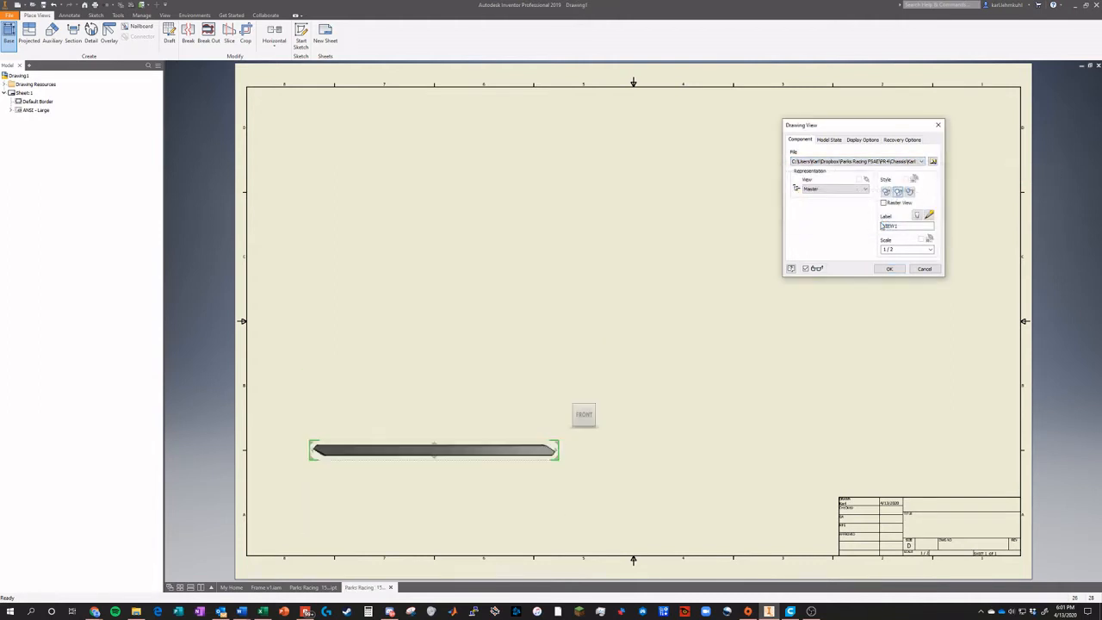
Add projected top and side views to the tube's front base view, and create all views at 1:1 scale
click(419, 456)
click(420, 382)
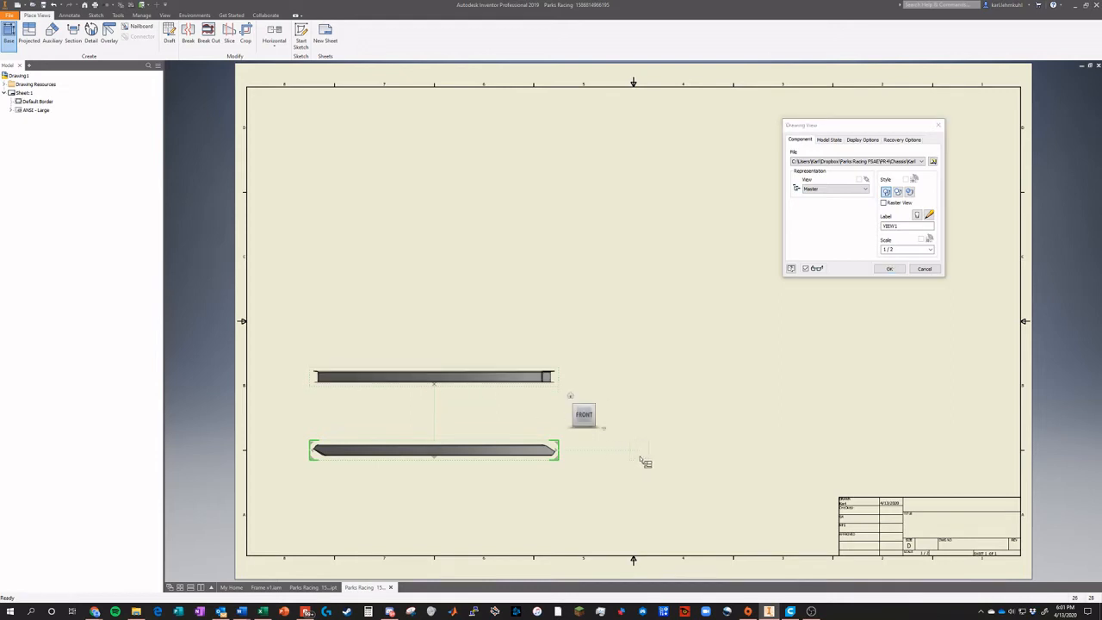
click(930, 249)
click(892, 268)
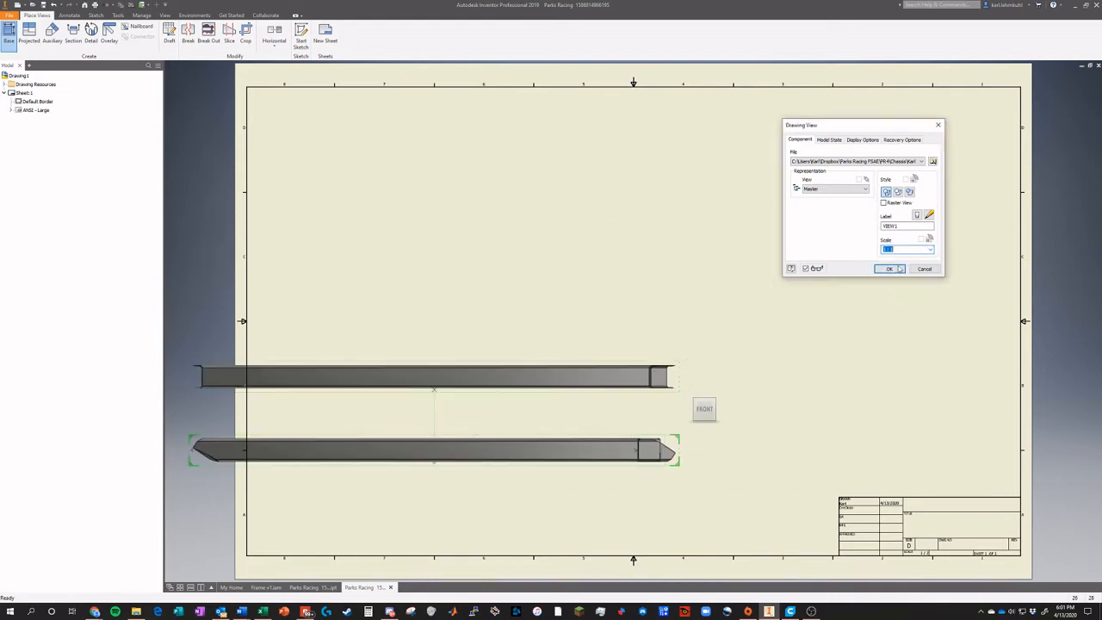
click(886, 269)
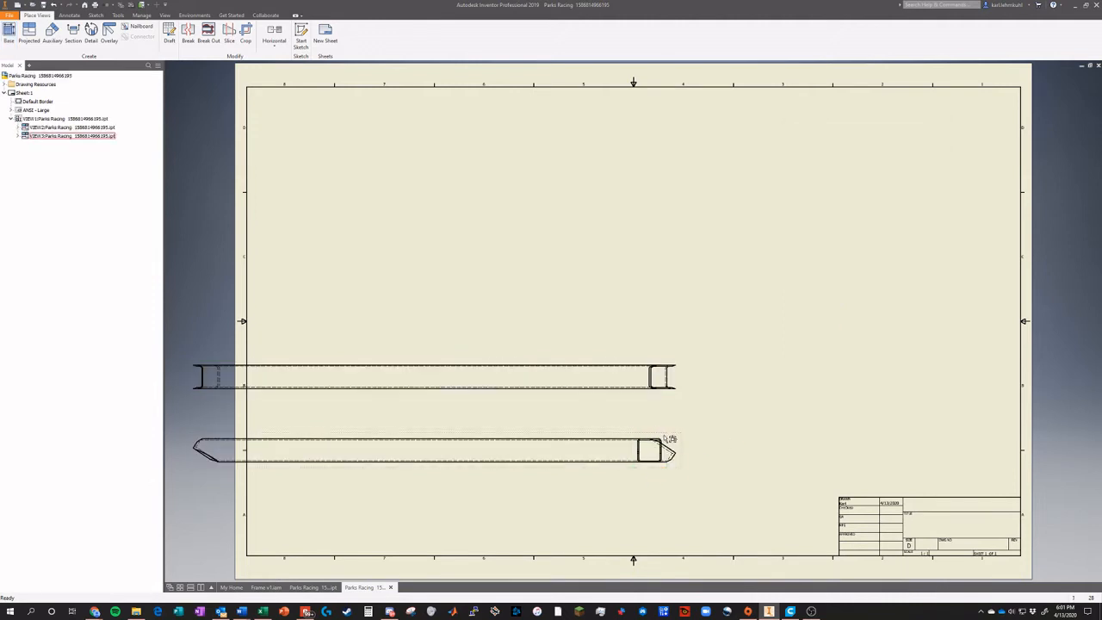
Space the front, top and side views apart so all three fit inside the sheet border
drag(673, 443, 860, 445)
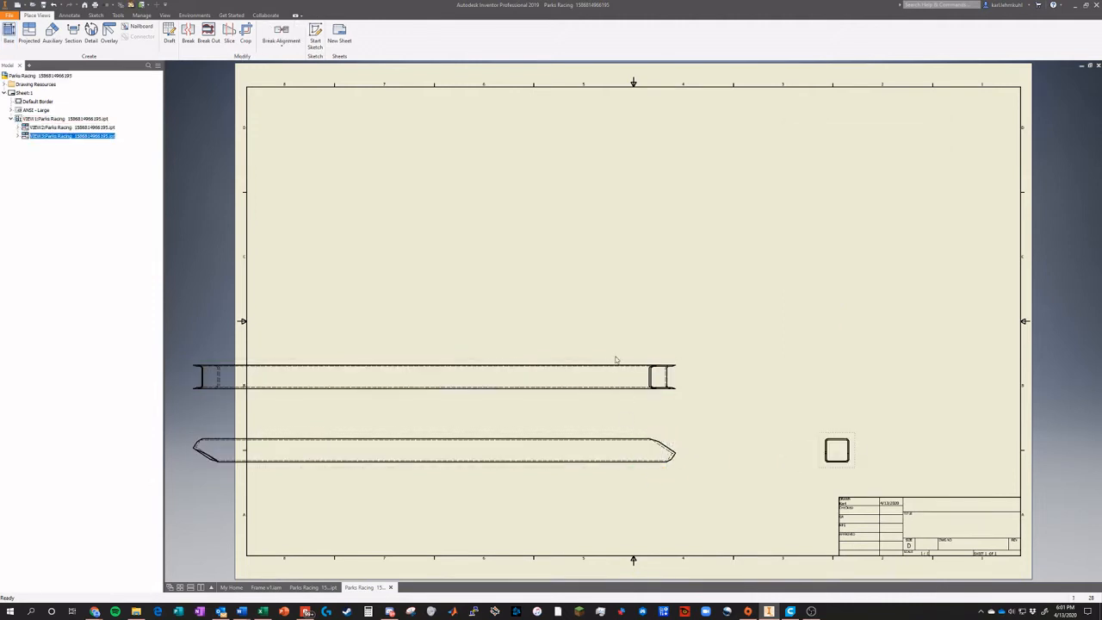
drag(606, 430, 714, 436)
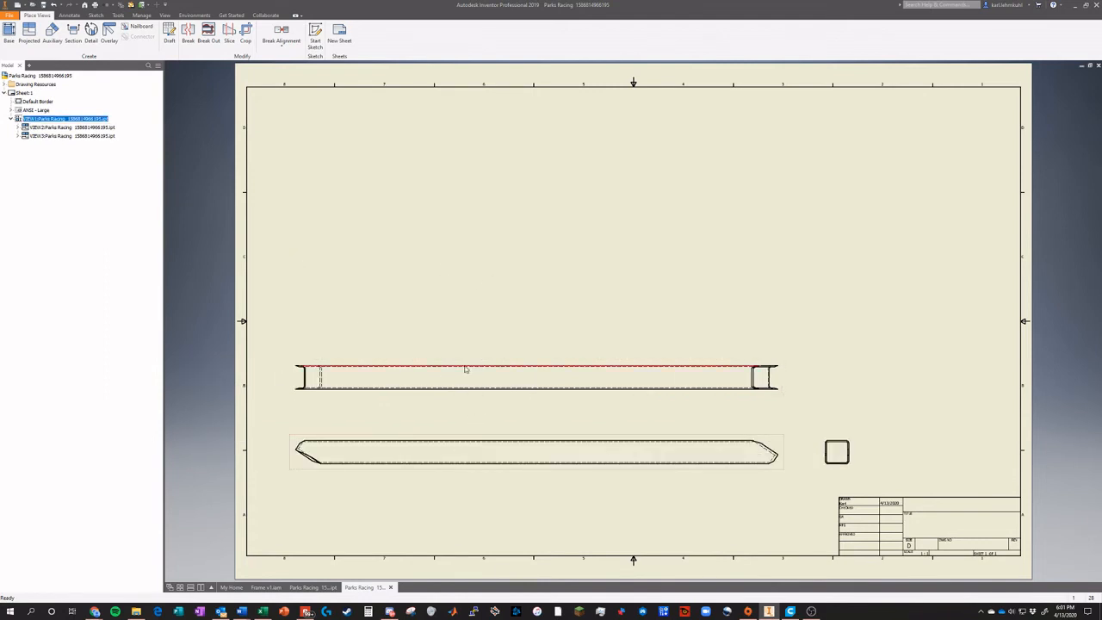
drag(465, 362, 469, 211)
drag(627, 436, 626, 398)
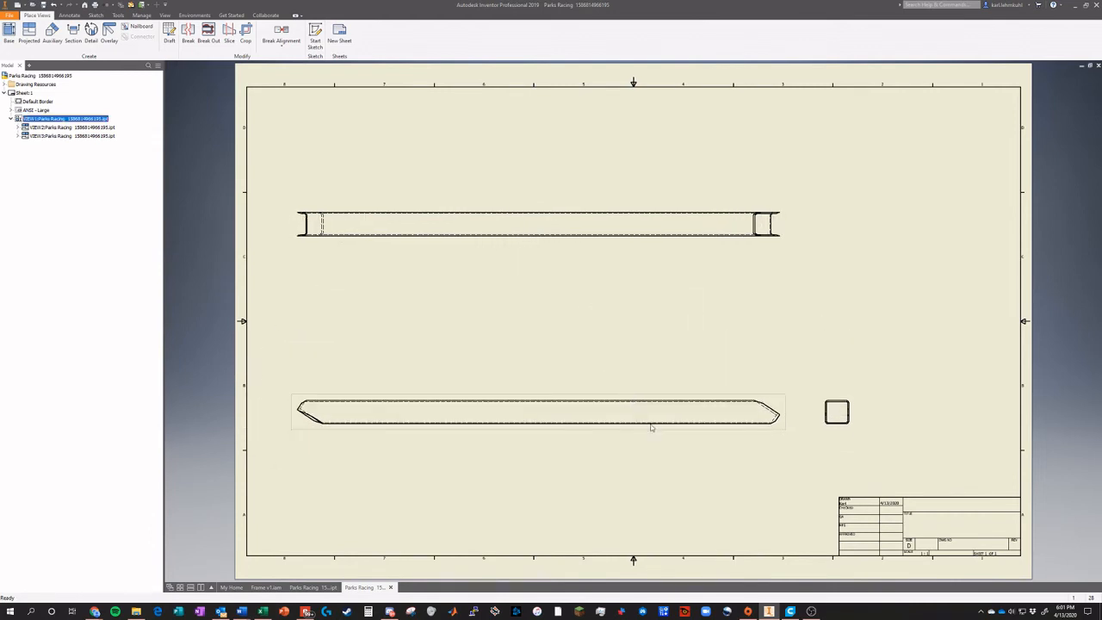
Dimension the outer height of the square tube profile in the side view, placing the dimension beside the profile
click(70, 16)
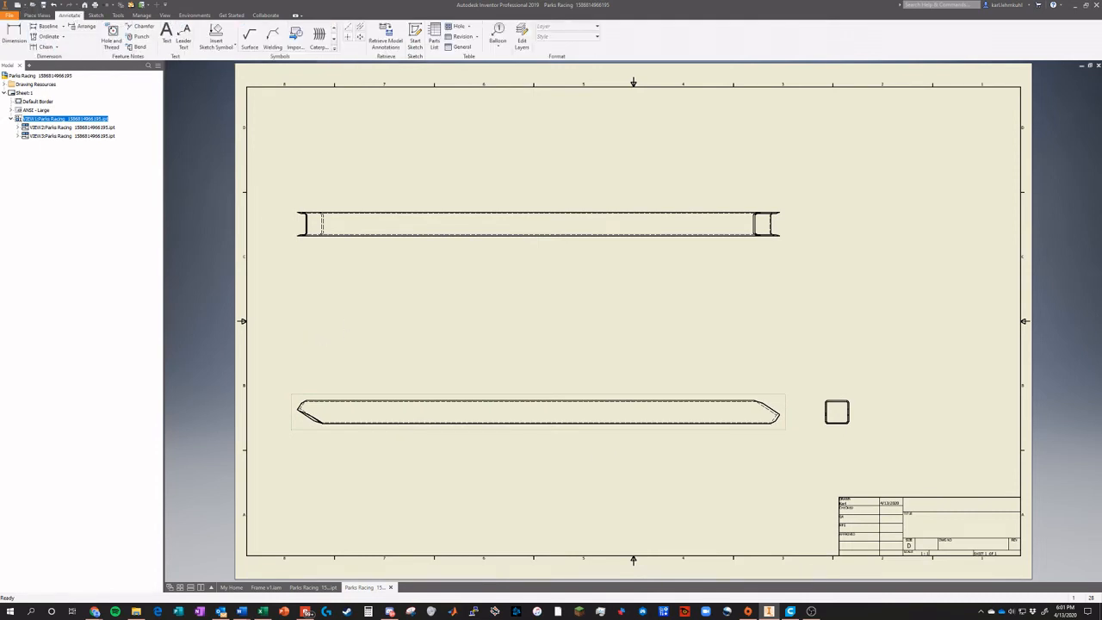
click(14, 34)
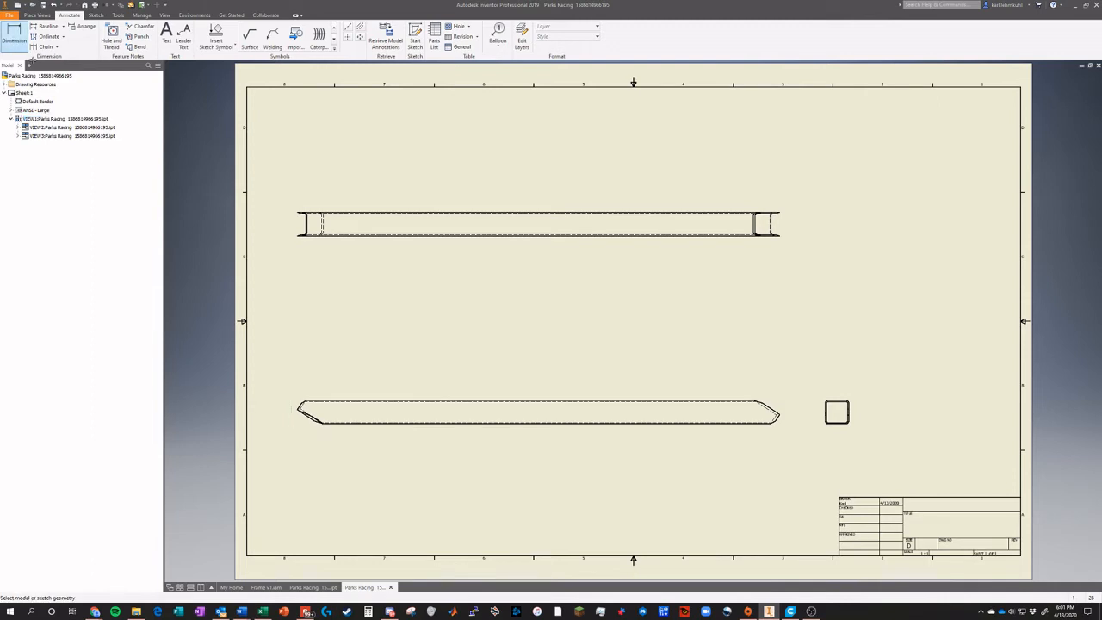
scroll(853, 415, up, 5)
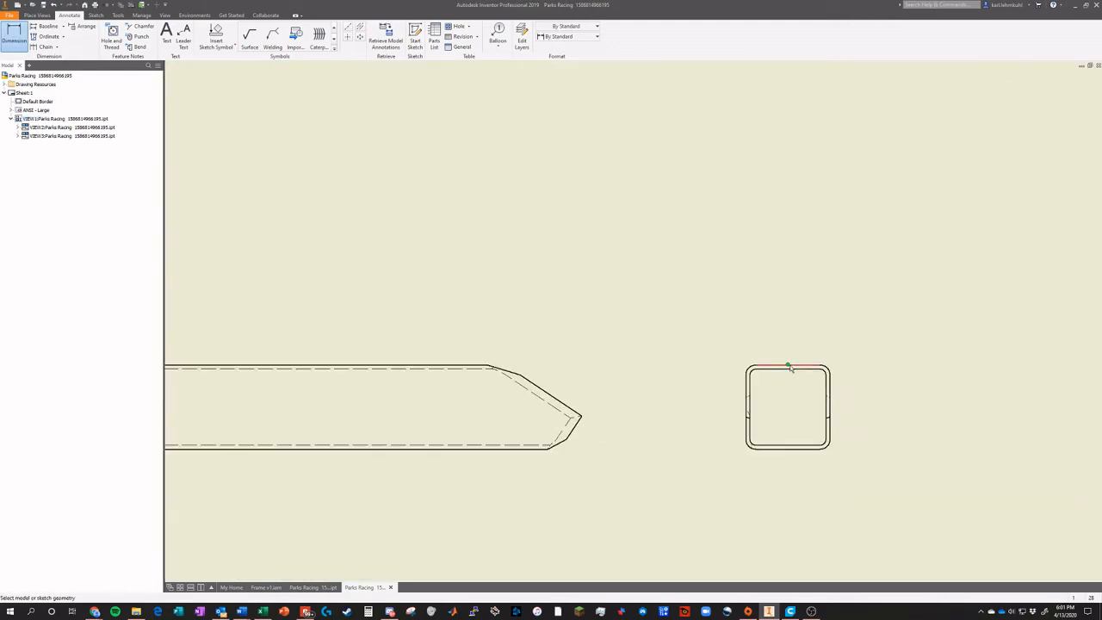
click(803, 368)
click(803, 449)
click(943, 426)
Dimension the tube's wall thickness between the inner and outer upper edges of the side view
scroll(591, 433, down, 3)
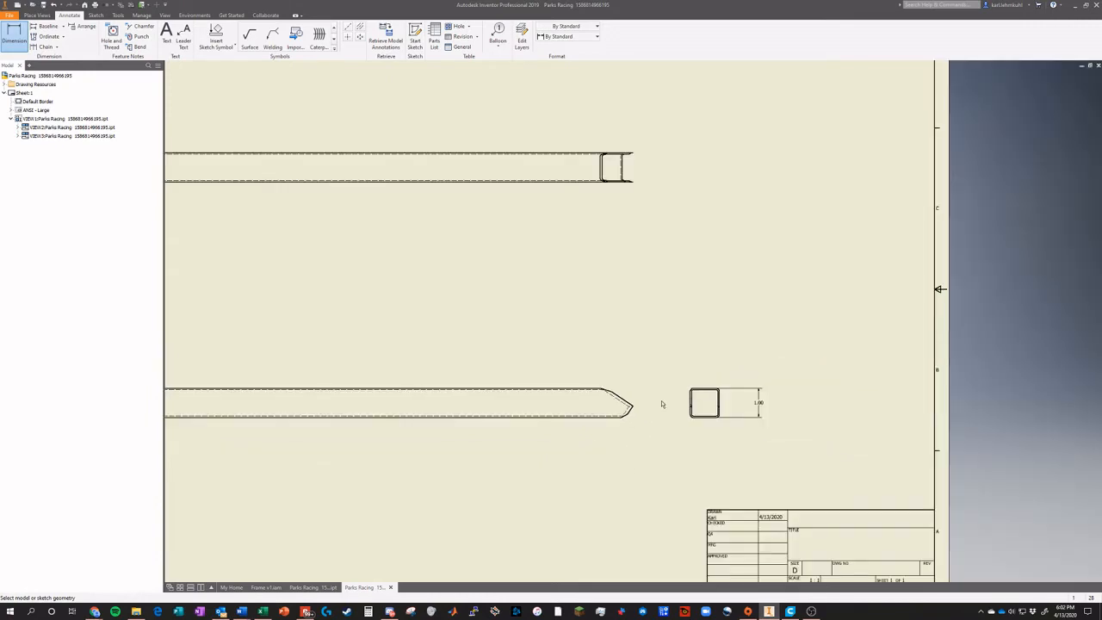
scroll(772, 405, up, 3)
click(812, 357)
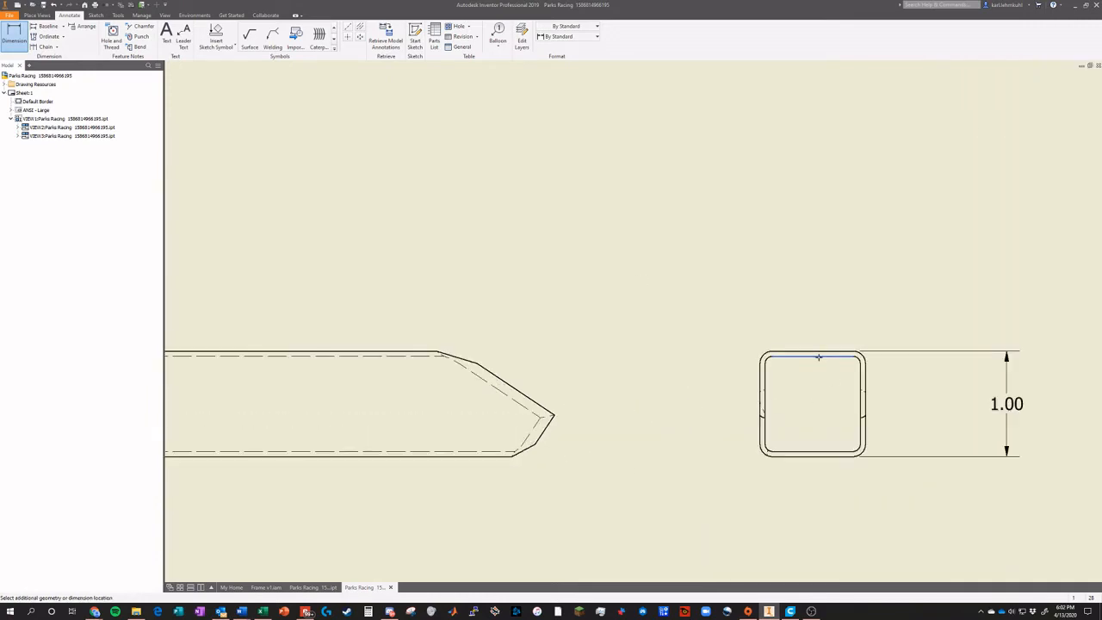
click(819, 351)
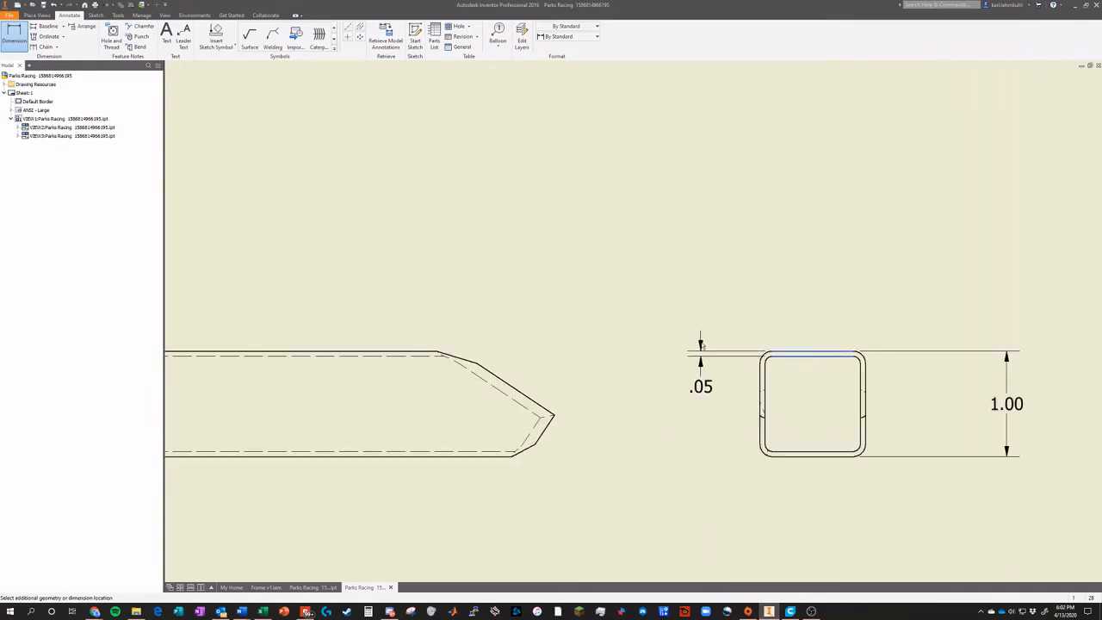
click(703, 298)
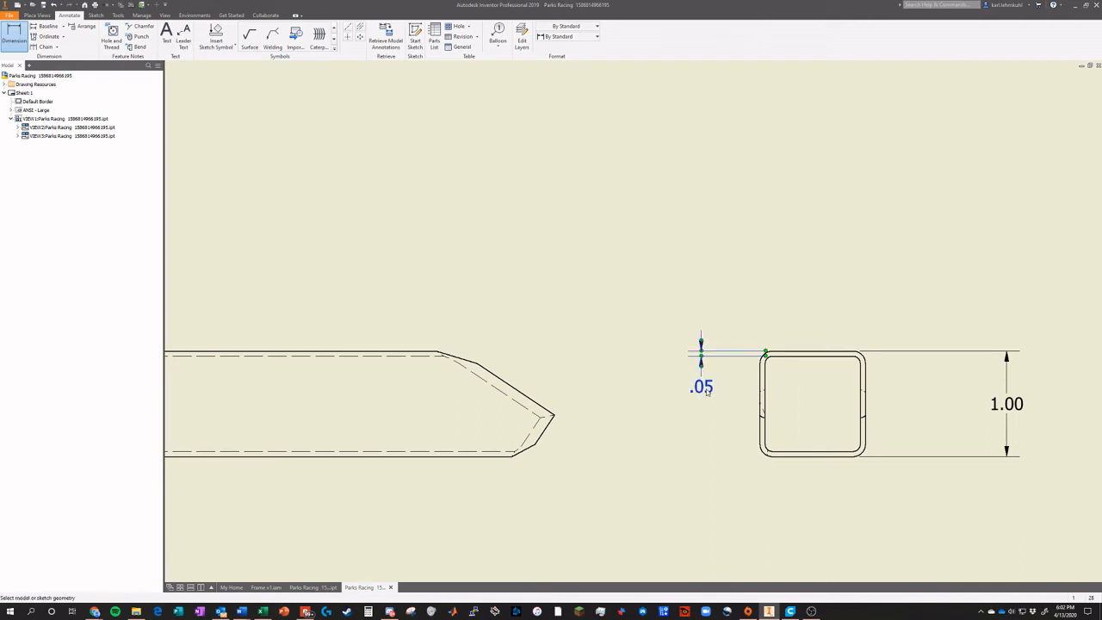
Set the wall thickness dimension's primary unit precision to three decimal places (3.123)
double_click(706, 389)
click(327, 126)
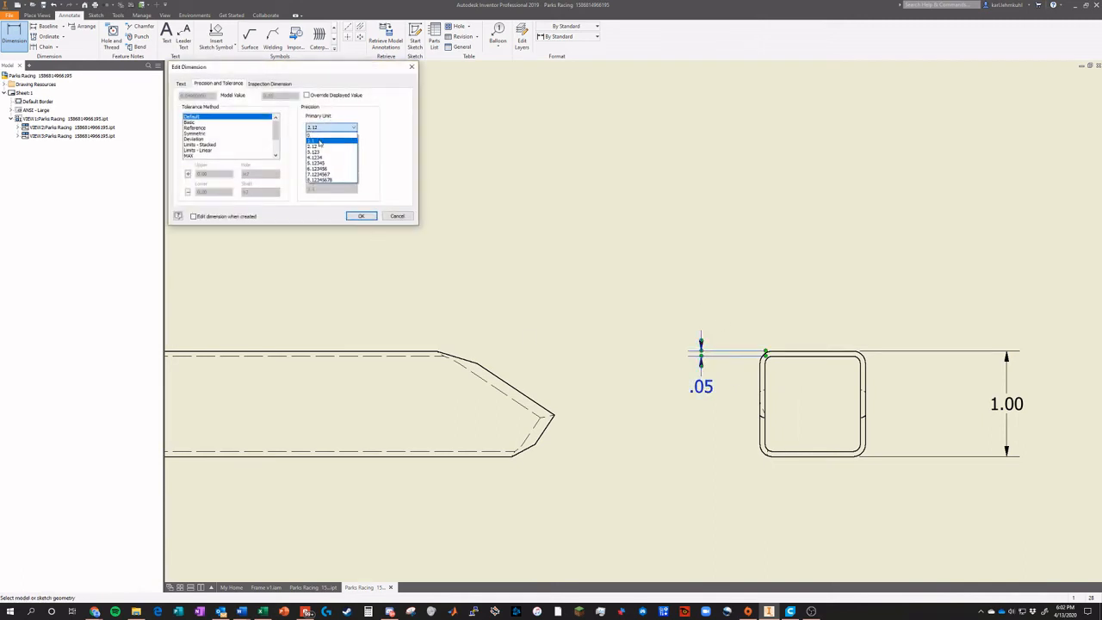
click(322, 151)
click(362, 216)
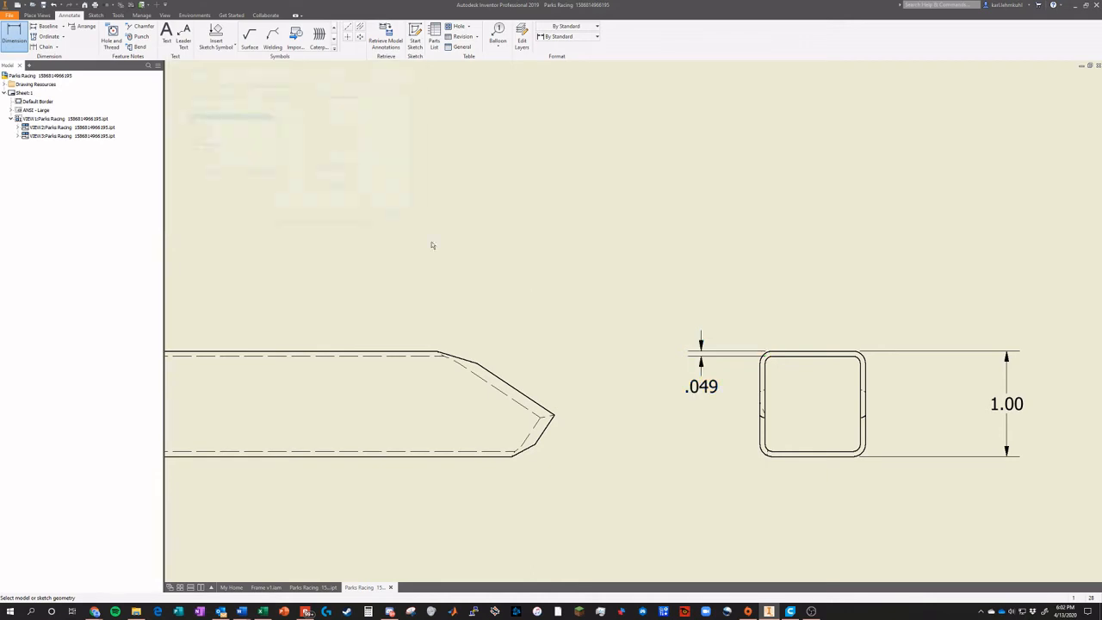
scroll(728, 399, down, 2)
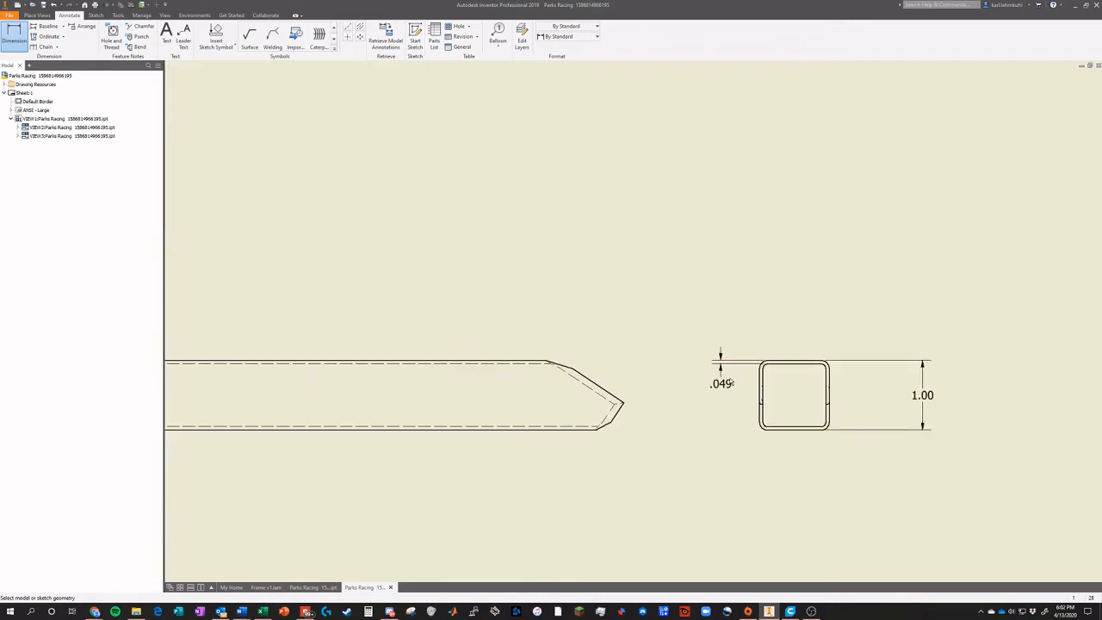
scroll(771, 363, down, 4)
scroll(791, 370, up, 5)
scroll(791, 370, down, 8)
scroll(675, 372, up, 5)
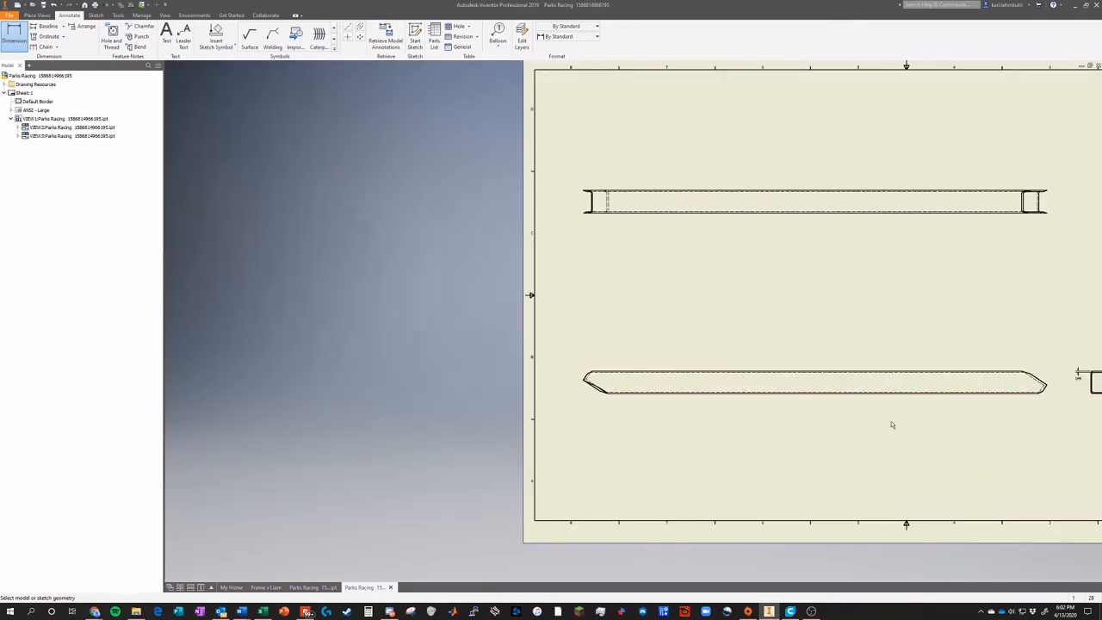
scroll(892, 424, down, 4)
scroll(956, 413, up, 5)
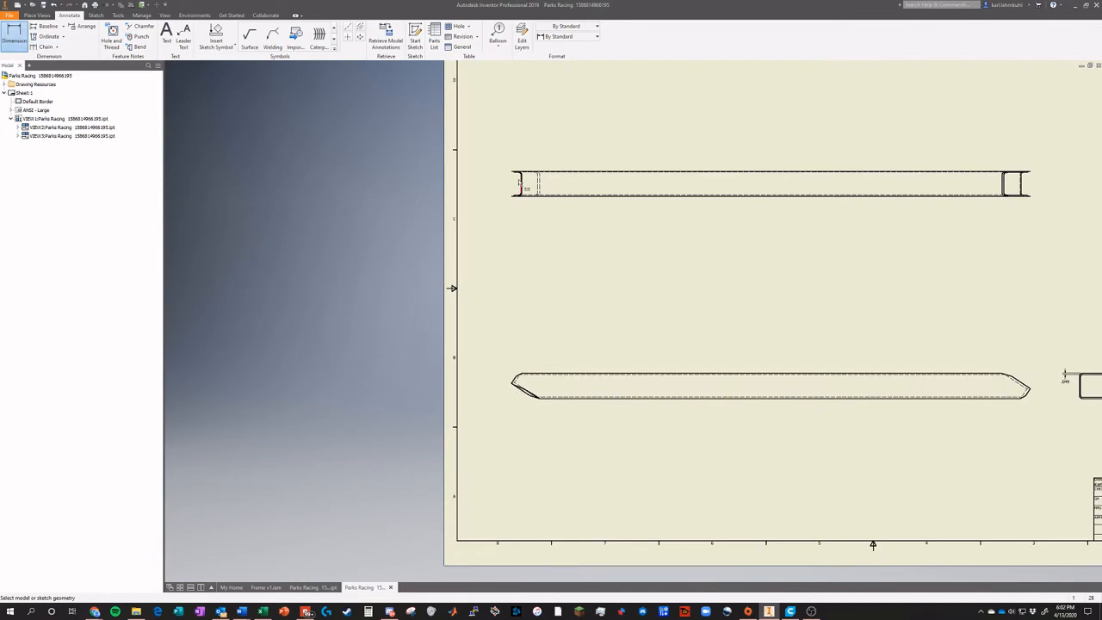
scroll(519, 183, down, 3)
scroll(510, 195, up, 8)
click(508, 157)
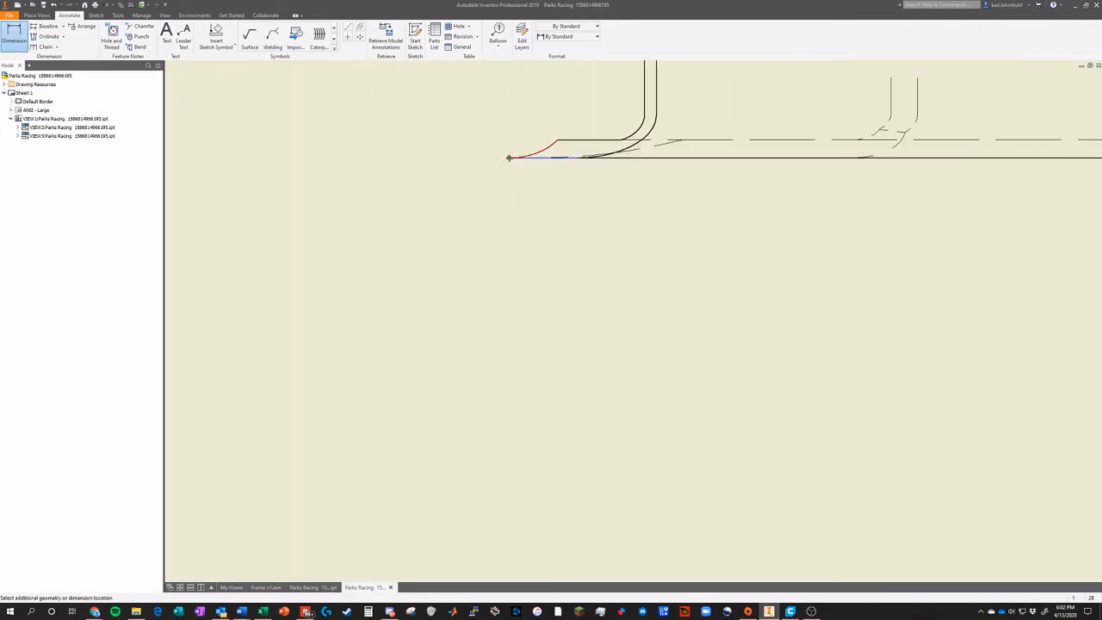
scroll(749, 216, down, 3)
scroll(1070, 179, up, 6)
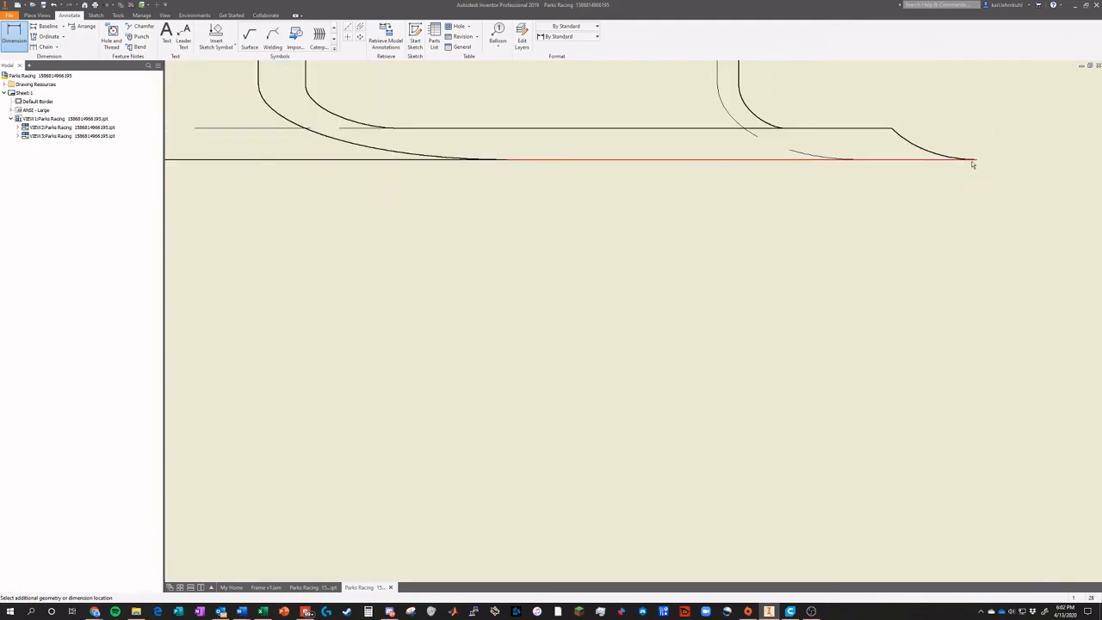
click(979, 162)
scroll(903, 302, down, 5)
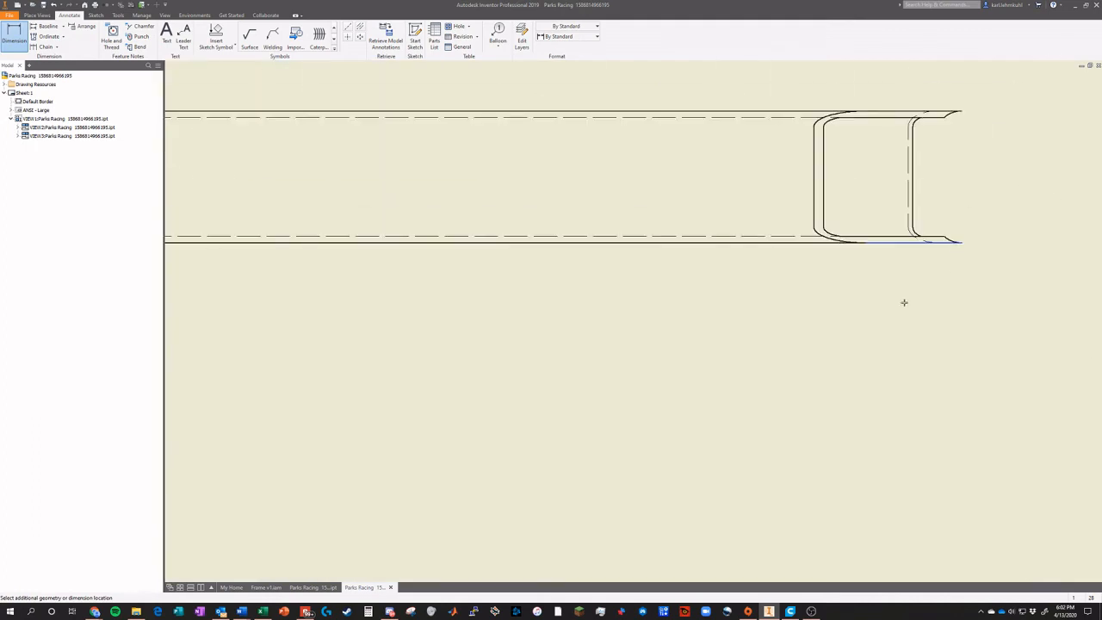
key(Escape)
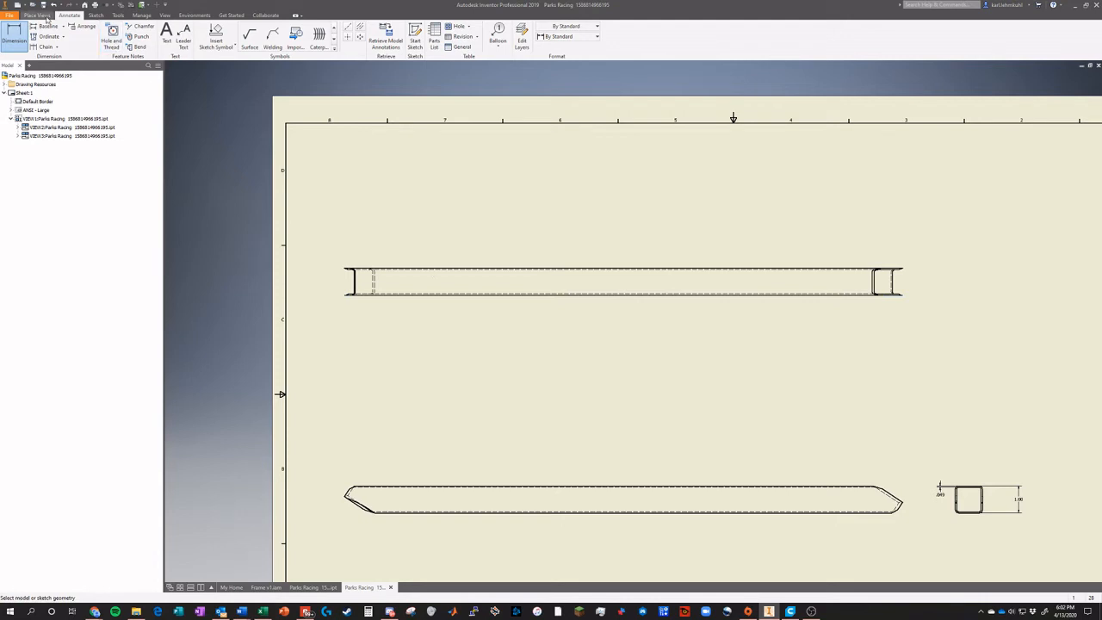
scroll(341, 287, up, 6)
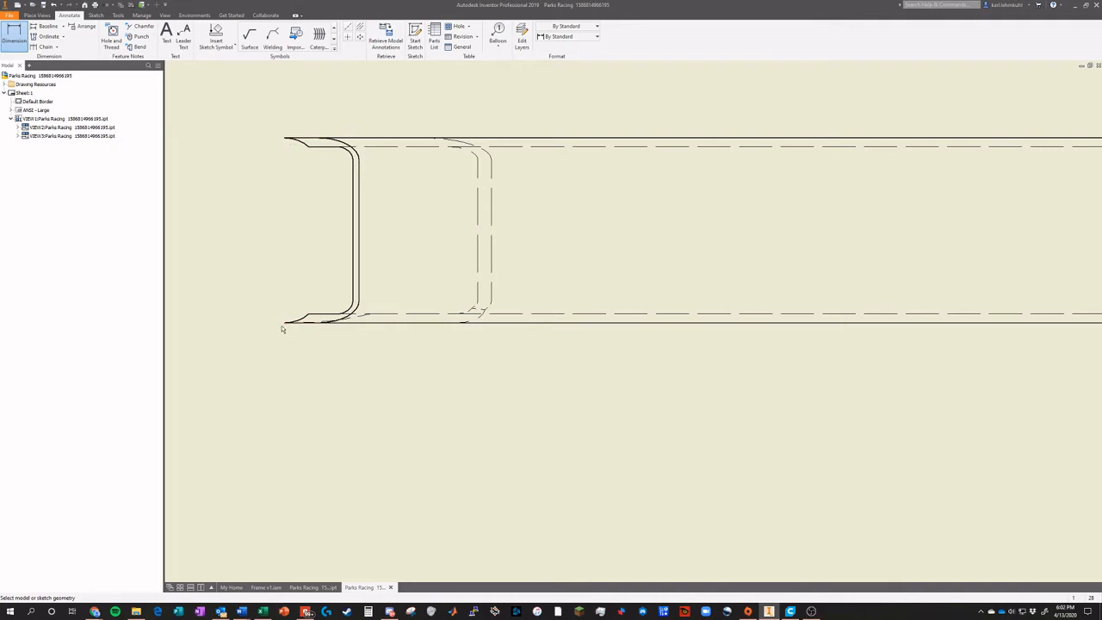
scroll(314, 456, down, 10)
scroll(371, 568, up, 5)
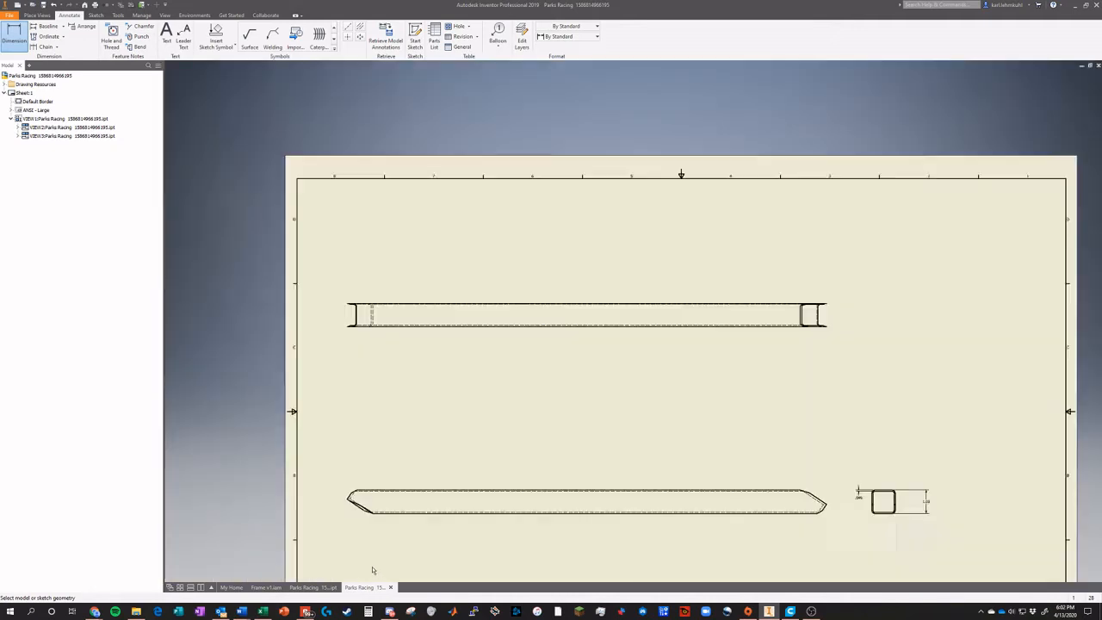
scroll(372, 566, up, 2)
scroll(322, 423, up, 4)
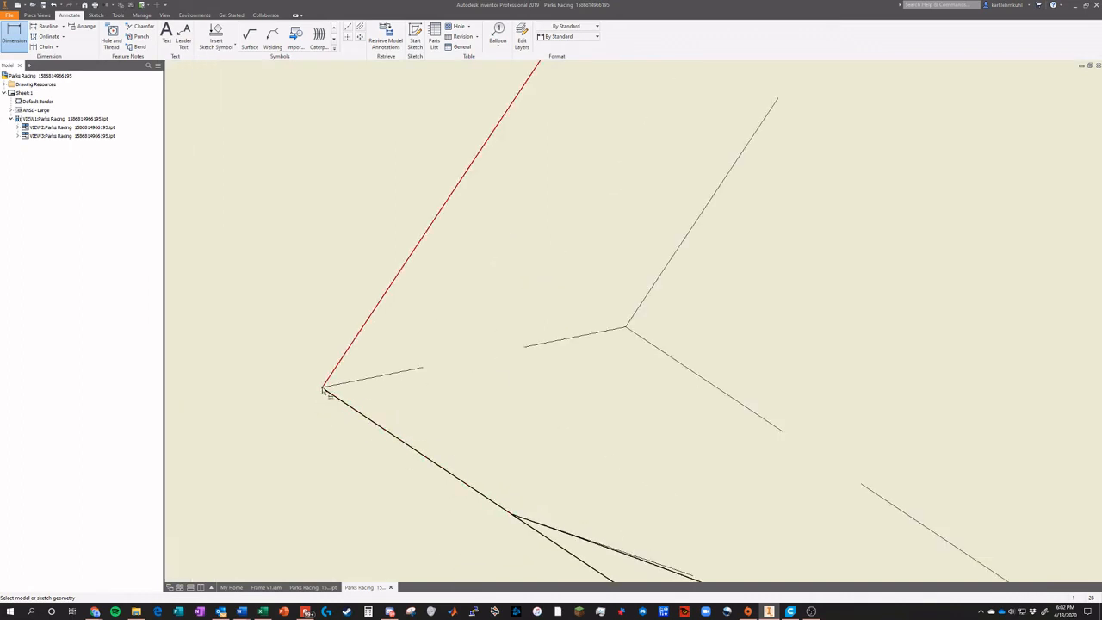
right_click(324, 391)
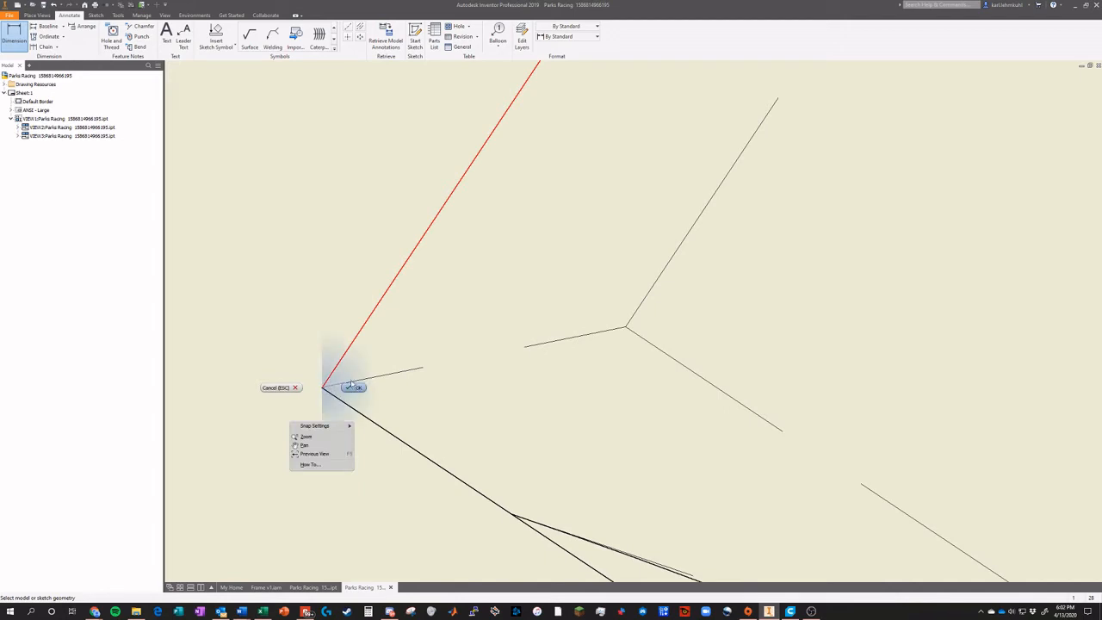
click(353, 387)
scroll(310, 327, down, 5)
scroll(297, 284, down, 6)
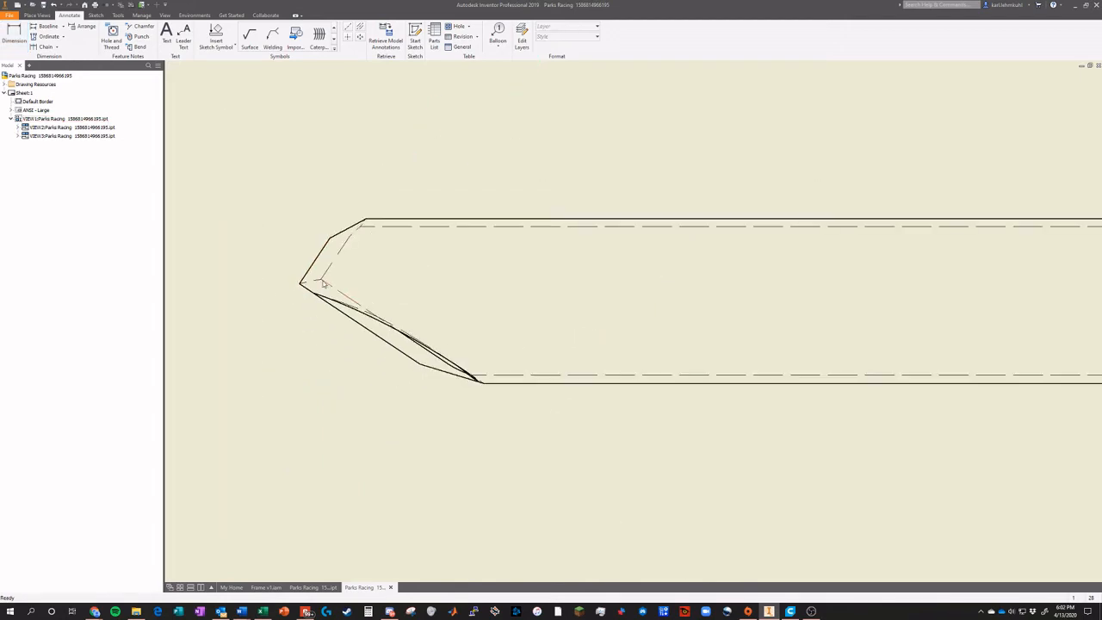
key(Home)
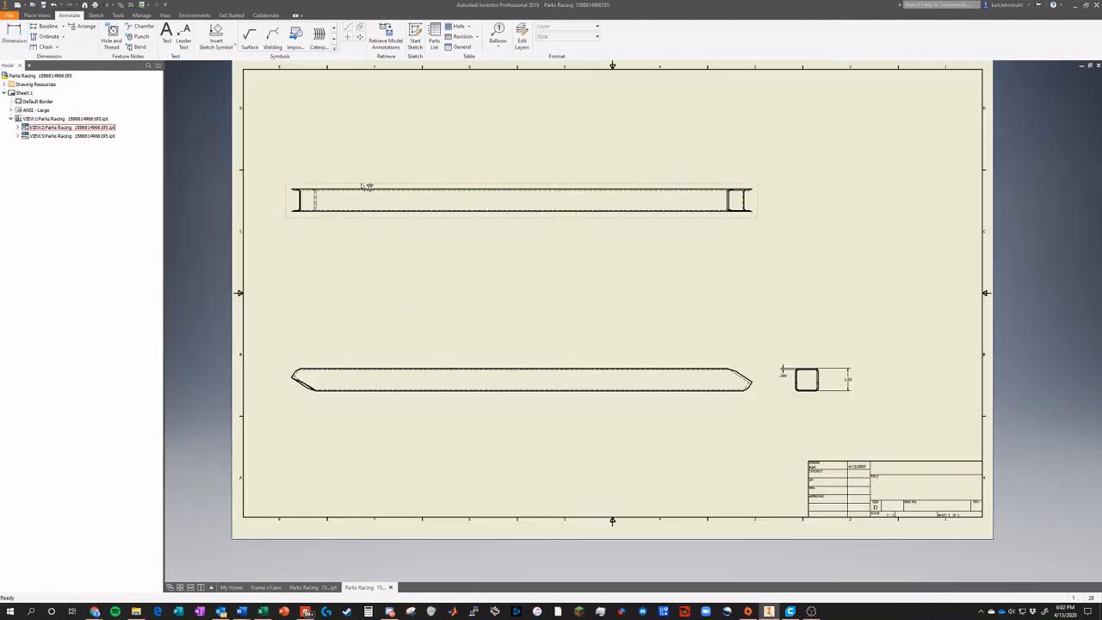
key(d)
scroll(322, 234, up, 6)
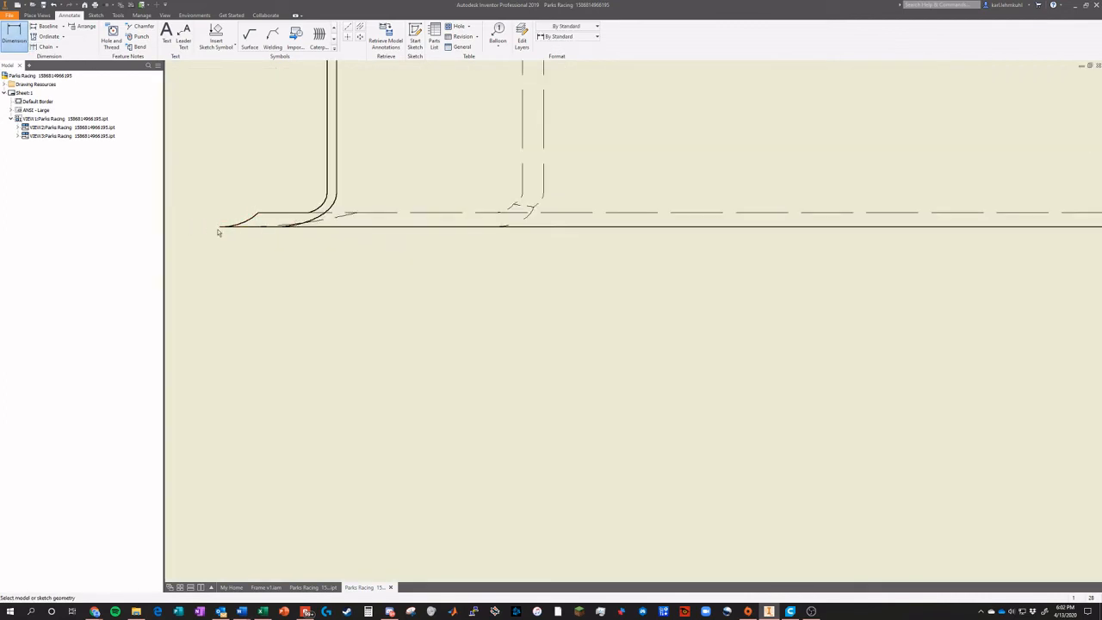
scroll(391, 260, down, 3)
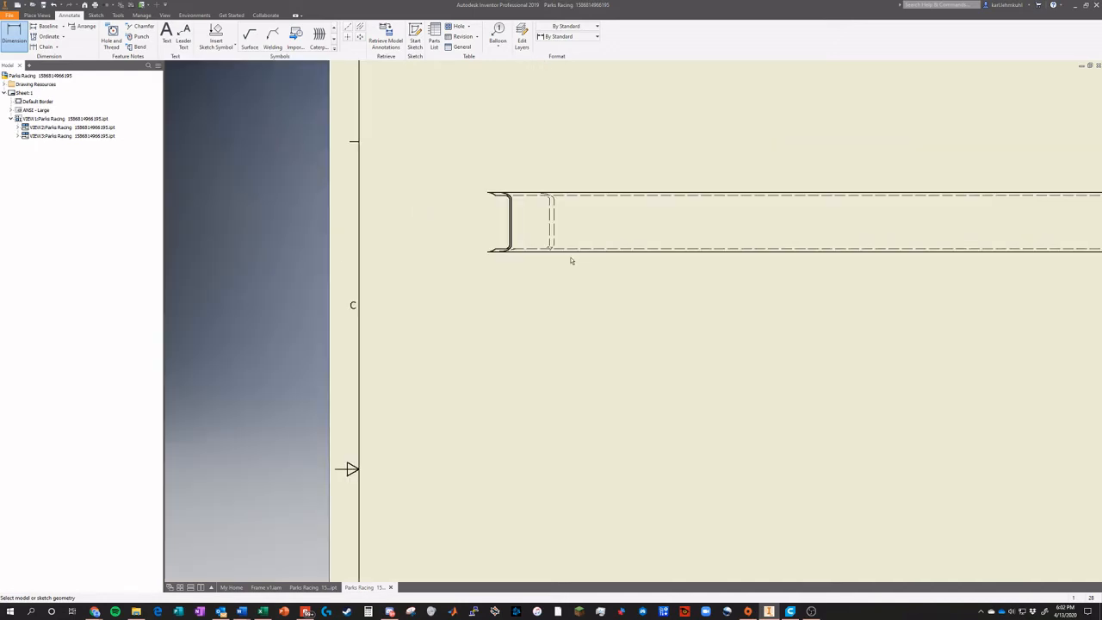
click(657, 255)
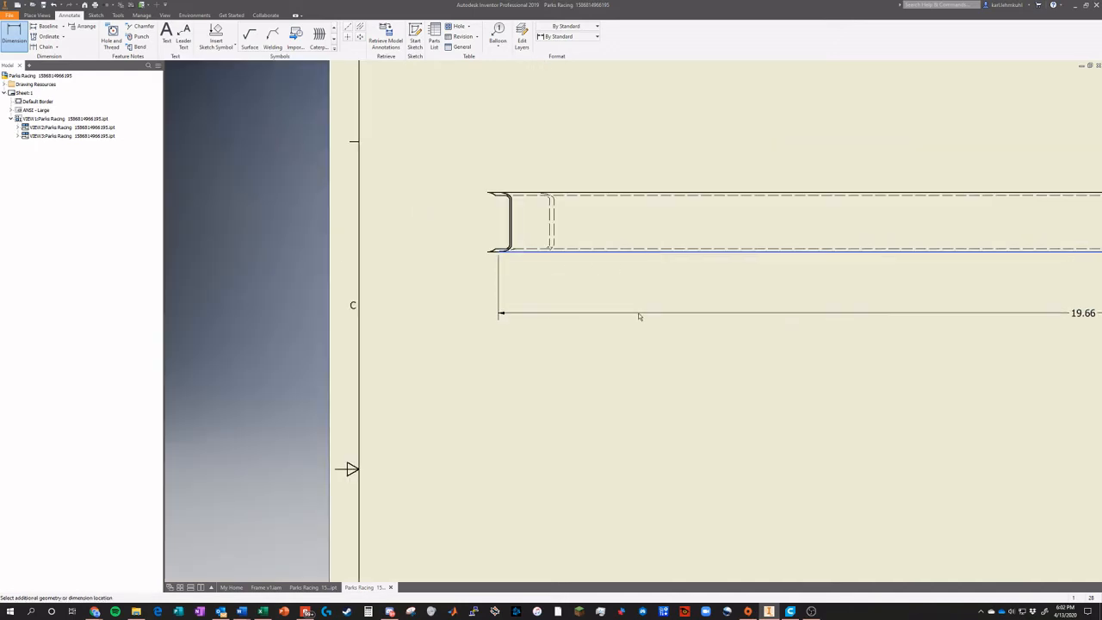
scroll(638, 313, down, 3)
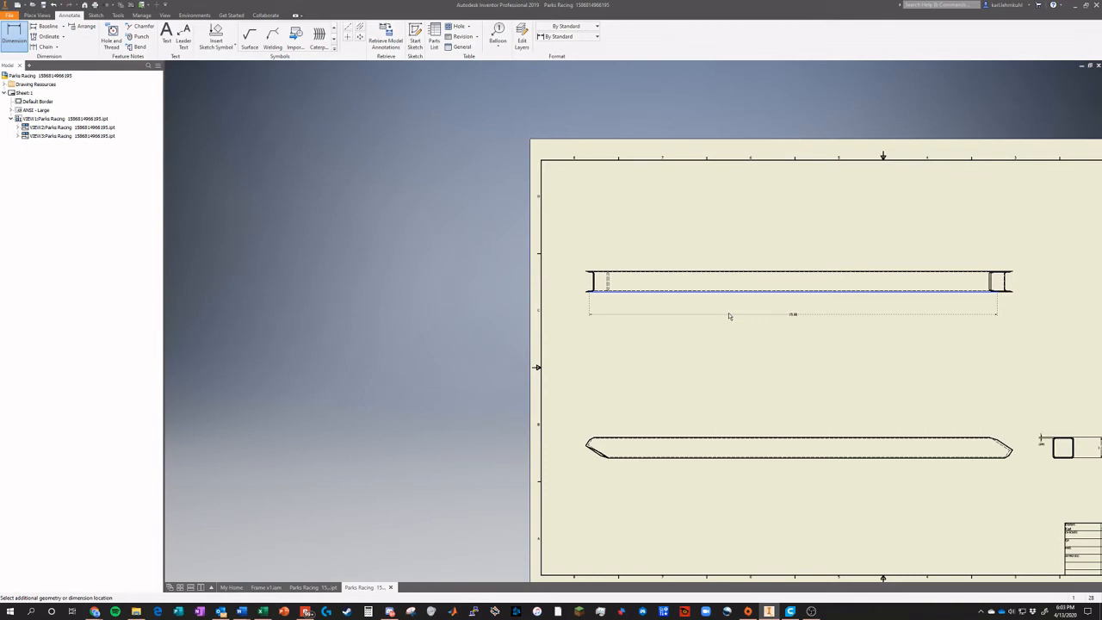
key(Escape)
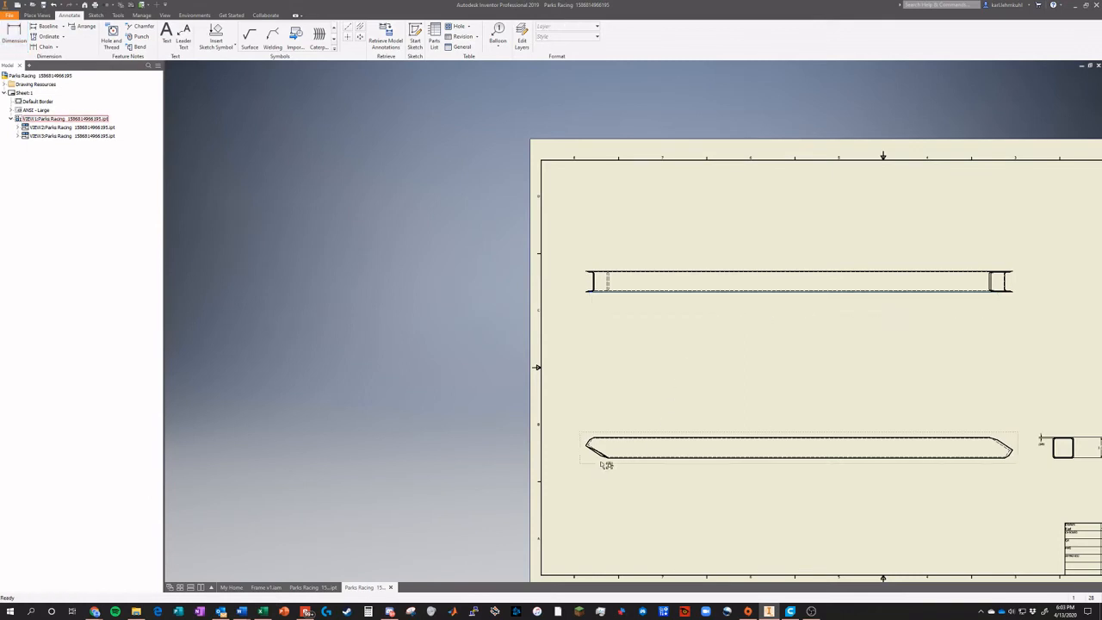
Add an angle dimension between the front view's upper edge and the long sloped cut at the tube's right end
scroll(1024, 454, up, 5)
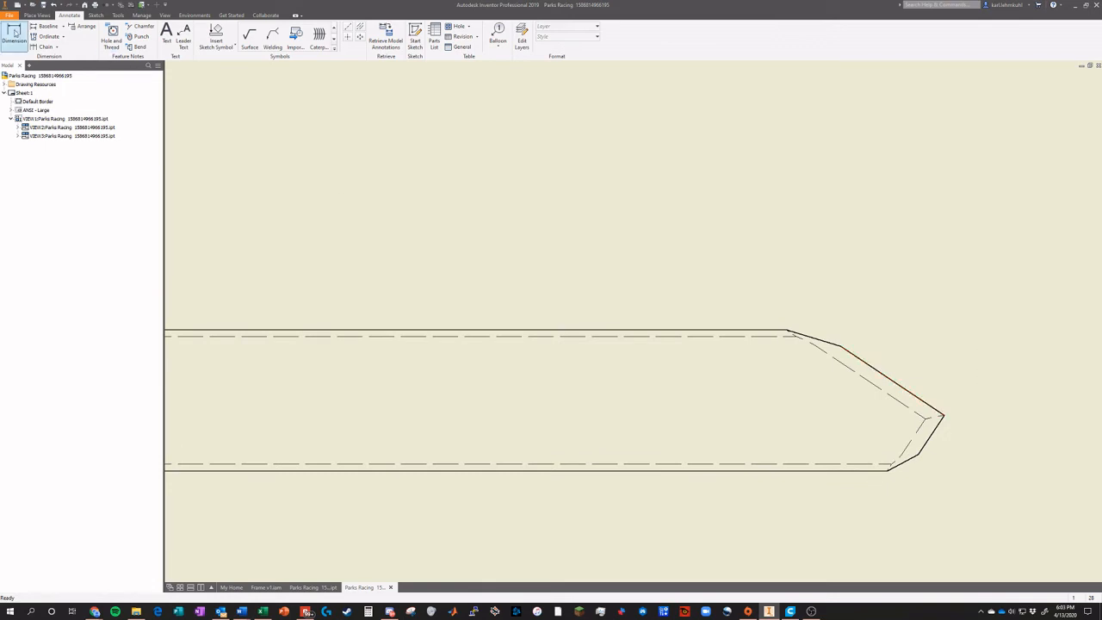
click(15, 33)
click(873, 365)
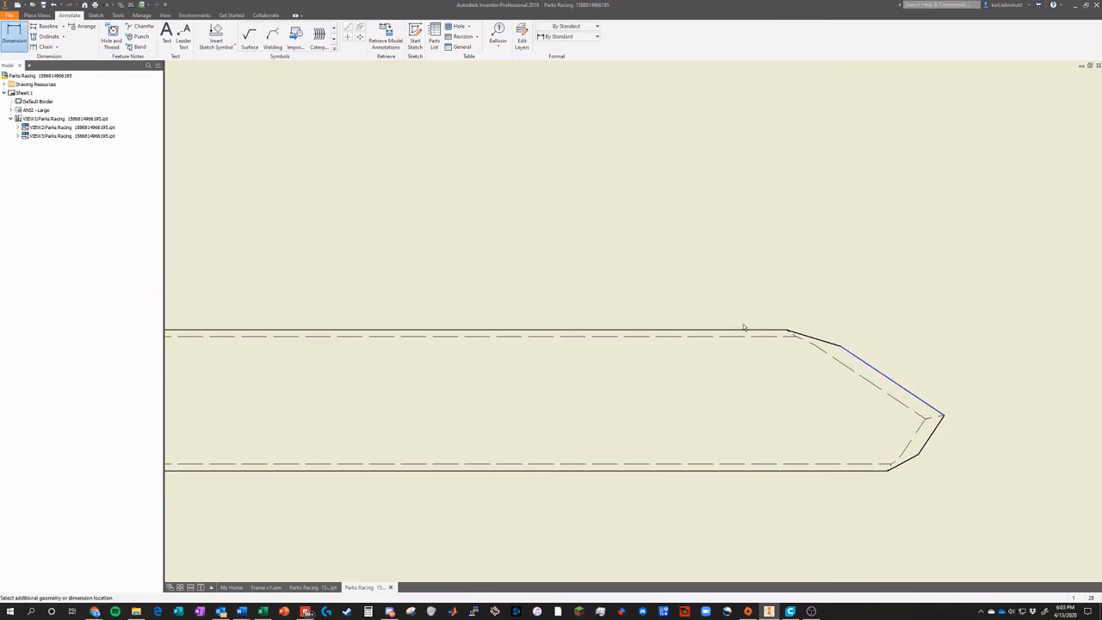
click(747, 330)
click(884, 297)
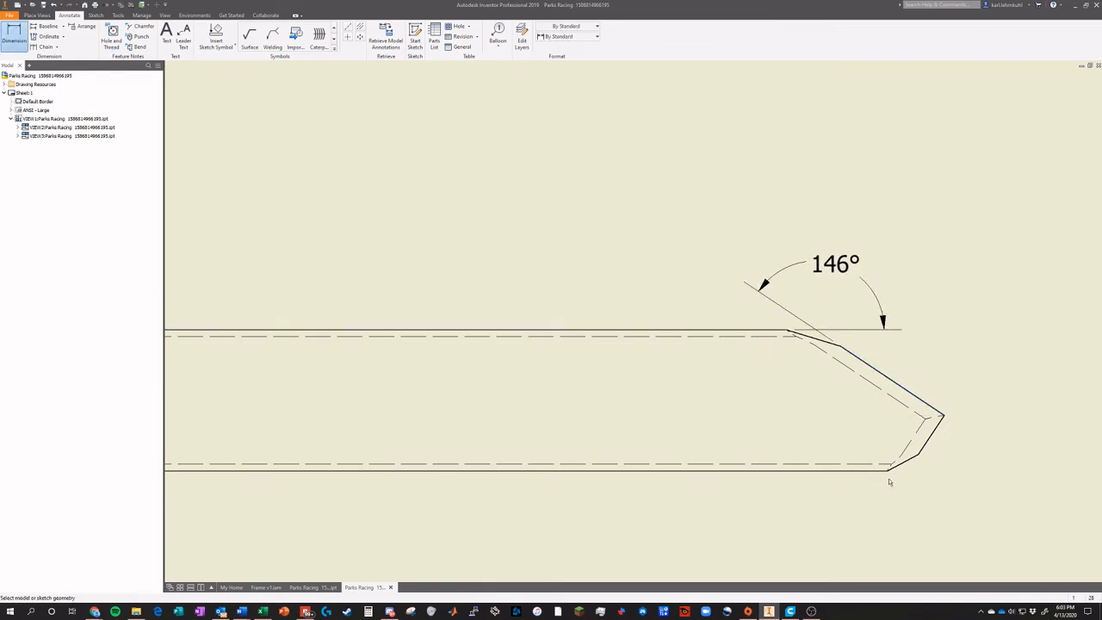
Add an angle dimension between the front view's lower edge and the short sloped cut at the tube's right end
click(928, 444)
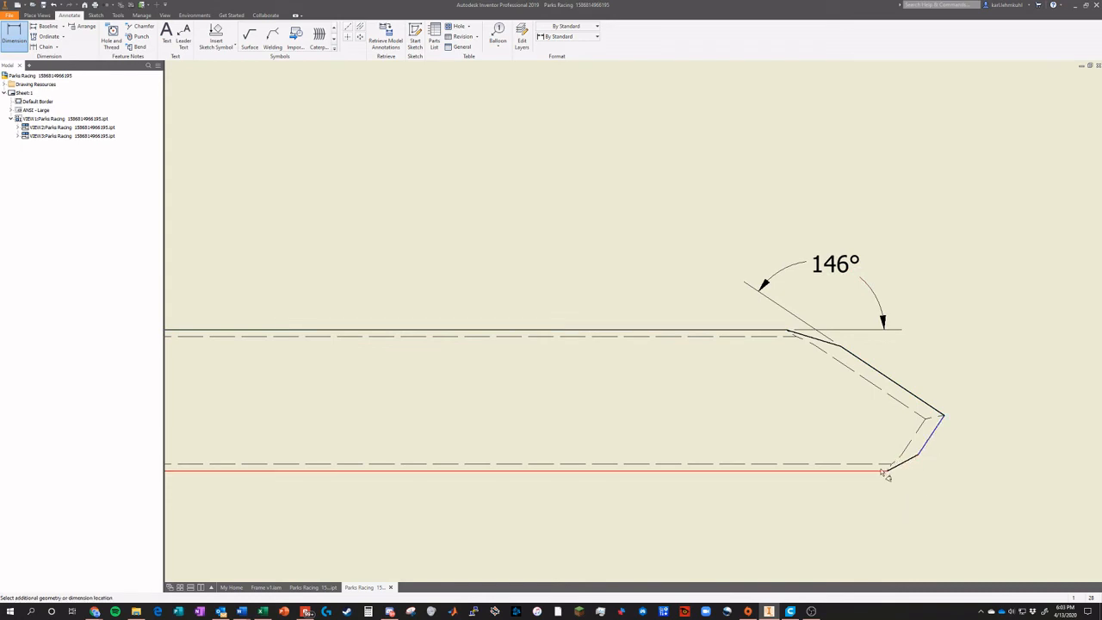
click(885, 469)
click(975, 502)
scroll(1016, 509, down, 5)
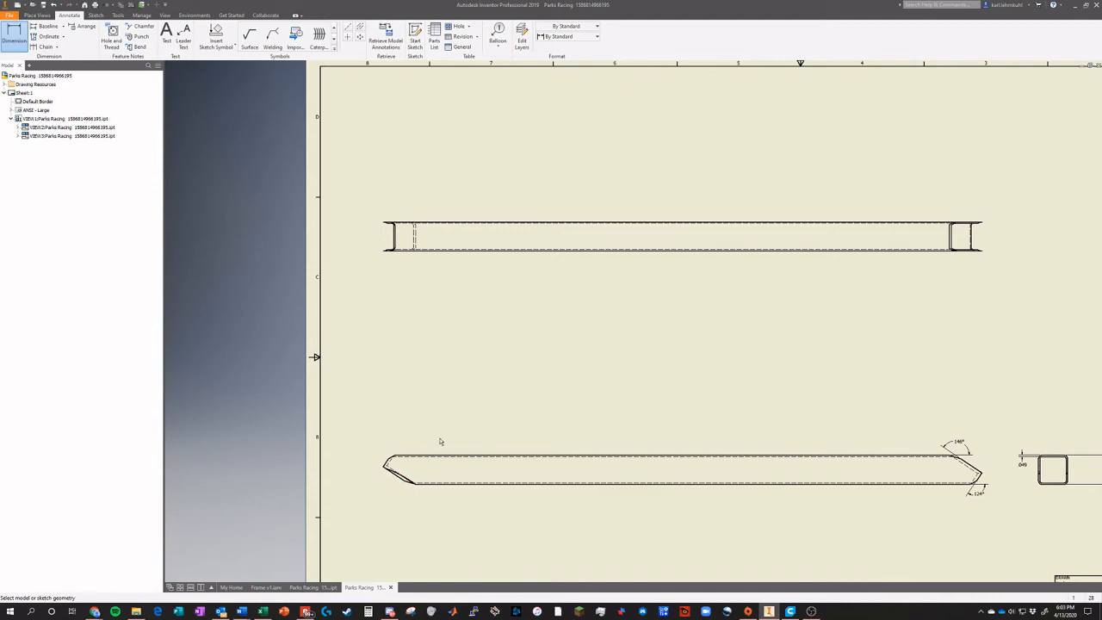
Sketch a point on each of the two lower end tips of the tube's top view and finish the sketch
scroll(1006, 268, up, 5)
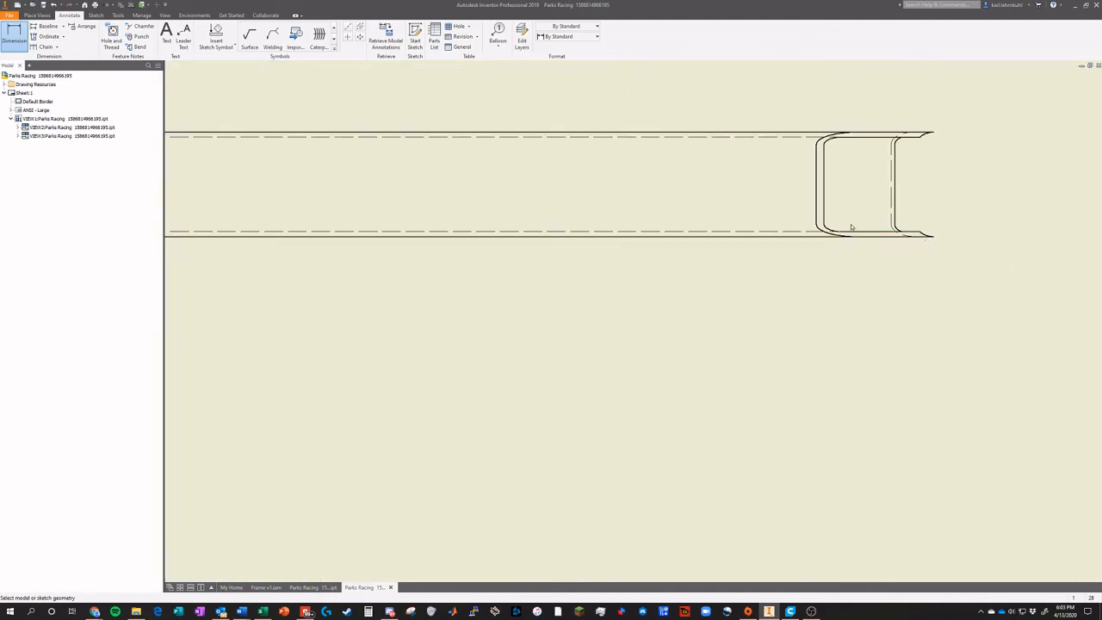
scroll(911, 270, down, 4)
scroll(912, 247, up, 7)
scroll(969, 318, down, 6)
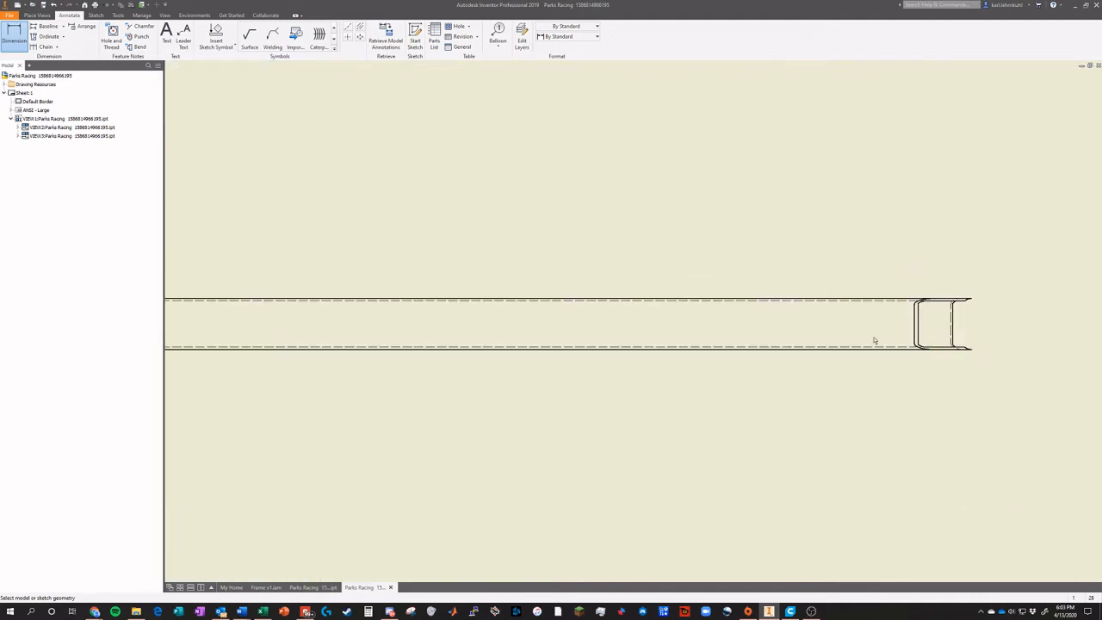
click(95, 16)
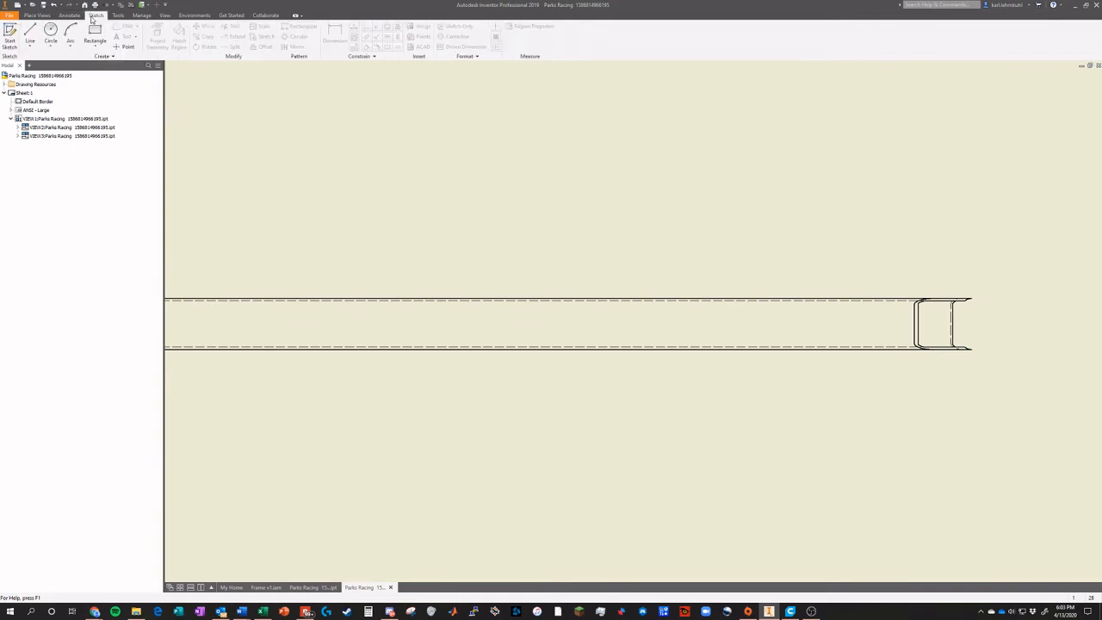
click(30, 34)
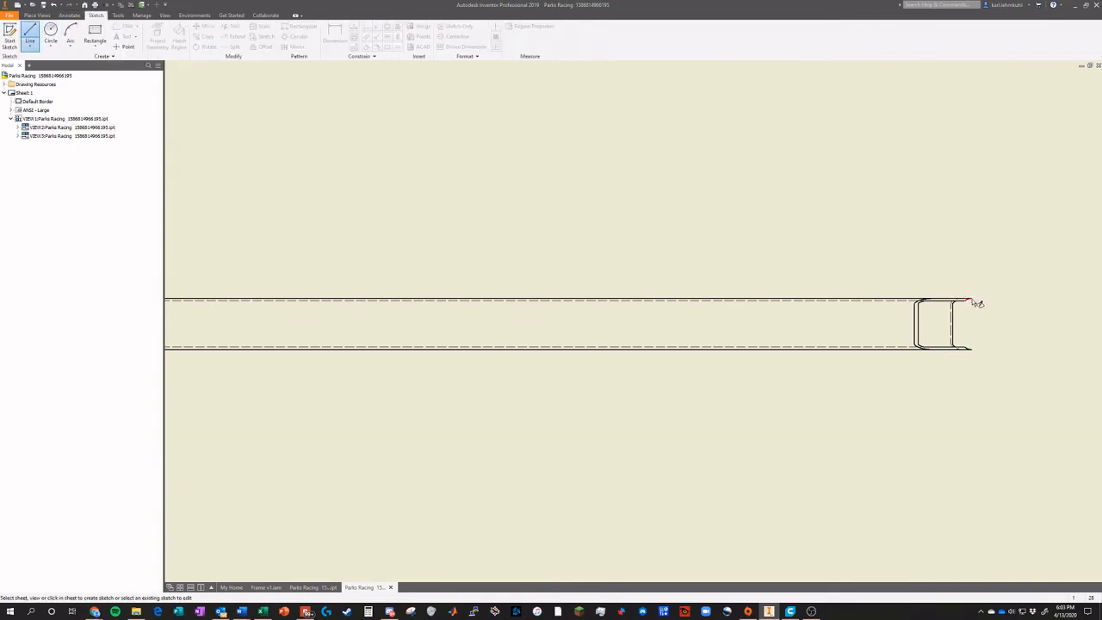
click(875, 367)
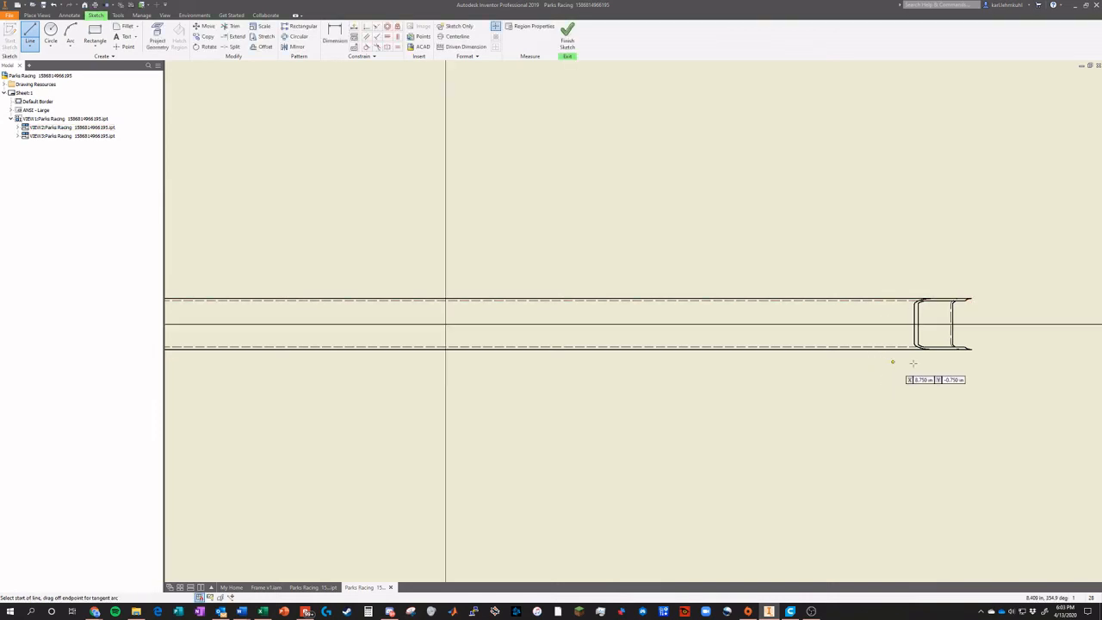
click(124, 47)
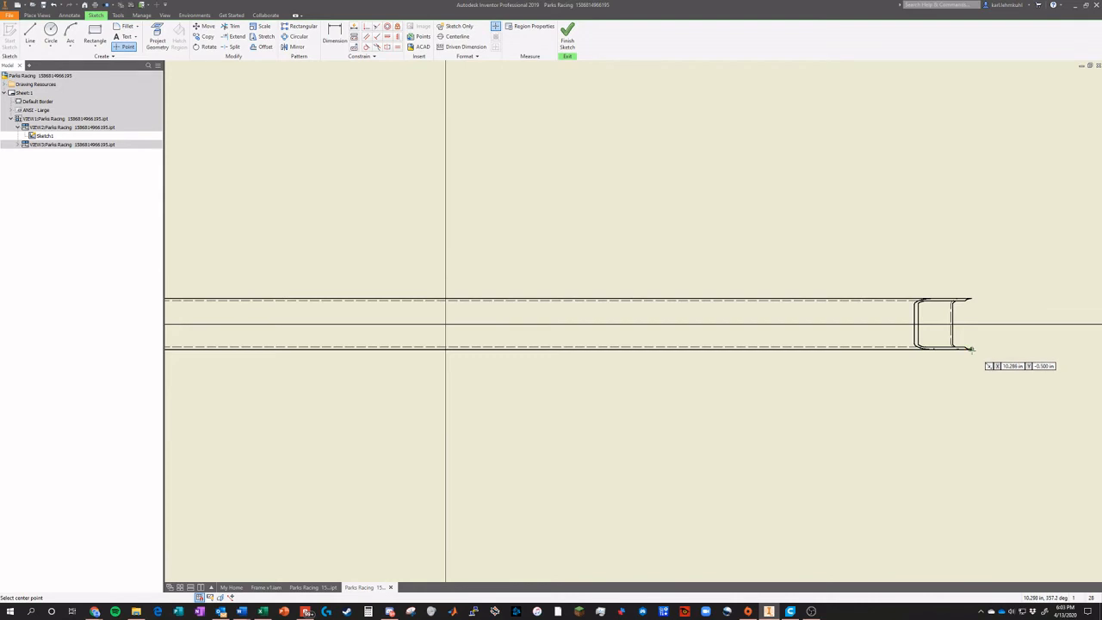
scroll(971, 348, up, 5)
scroll(964, 331, down, 8)
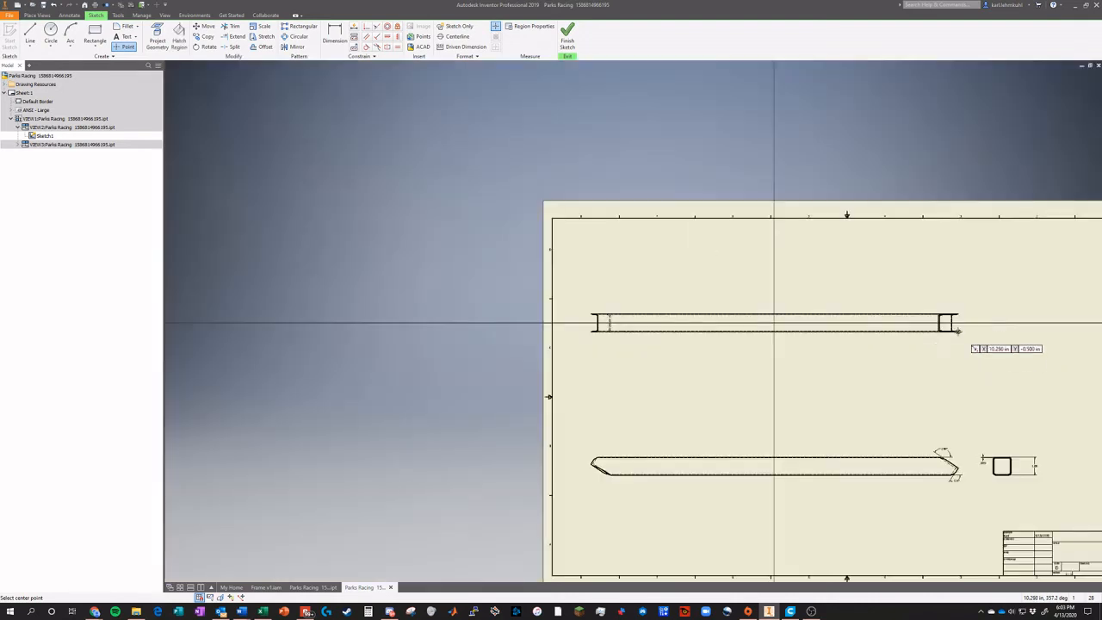
scroll(550, 329, up, 8)
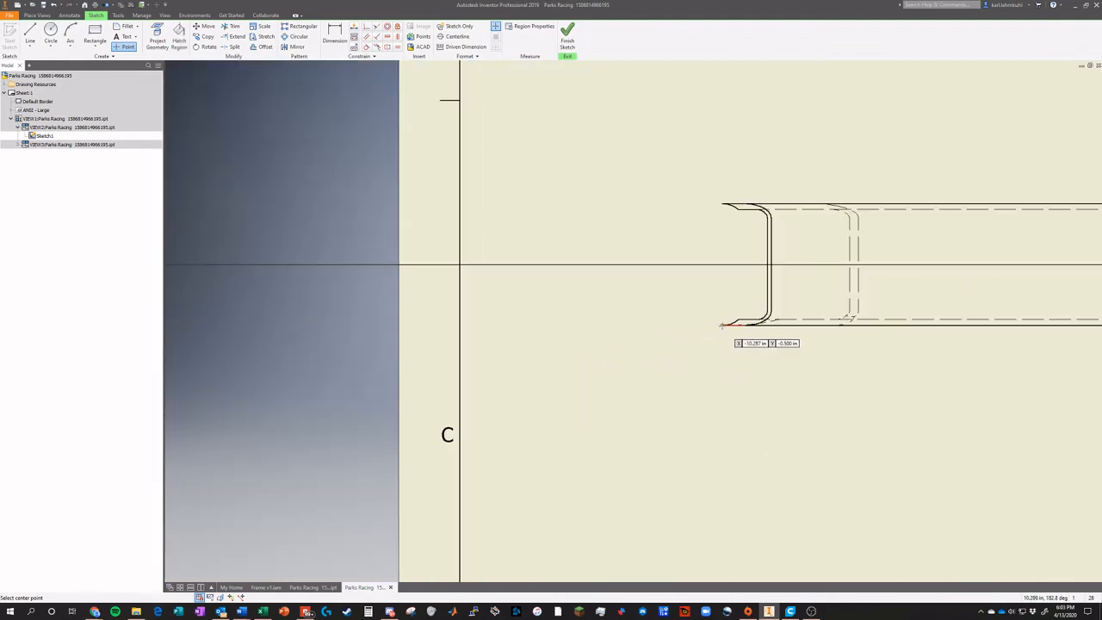
click(567, 39)
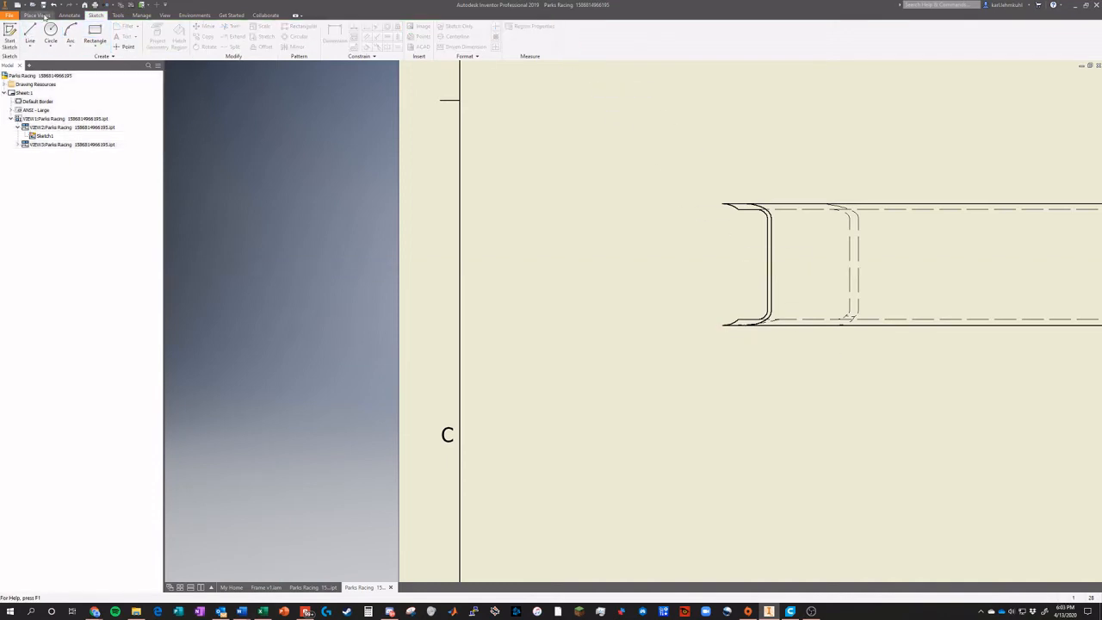
Reopen the top view's sketch and add a driven overall length dimension between the two end points, below the view
click(70, 16)
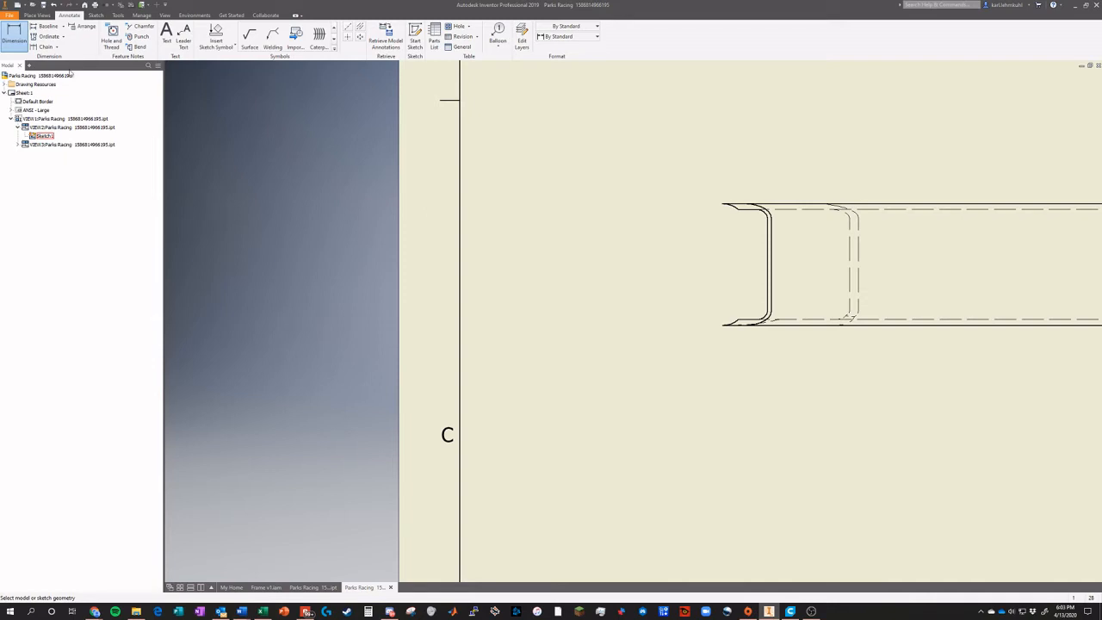
double_click(41, 135)
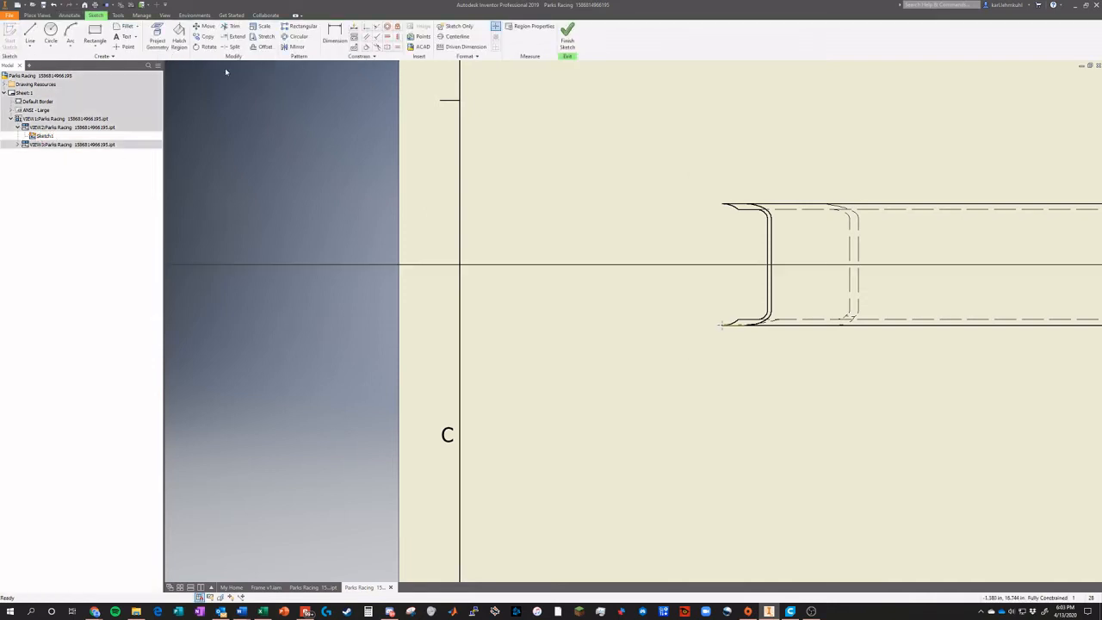
click(334, 36)
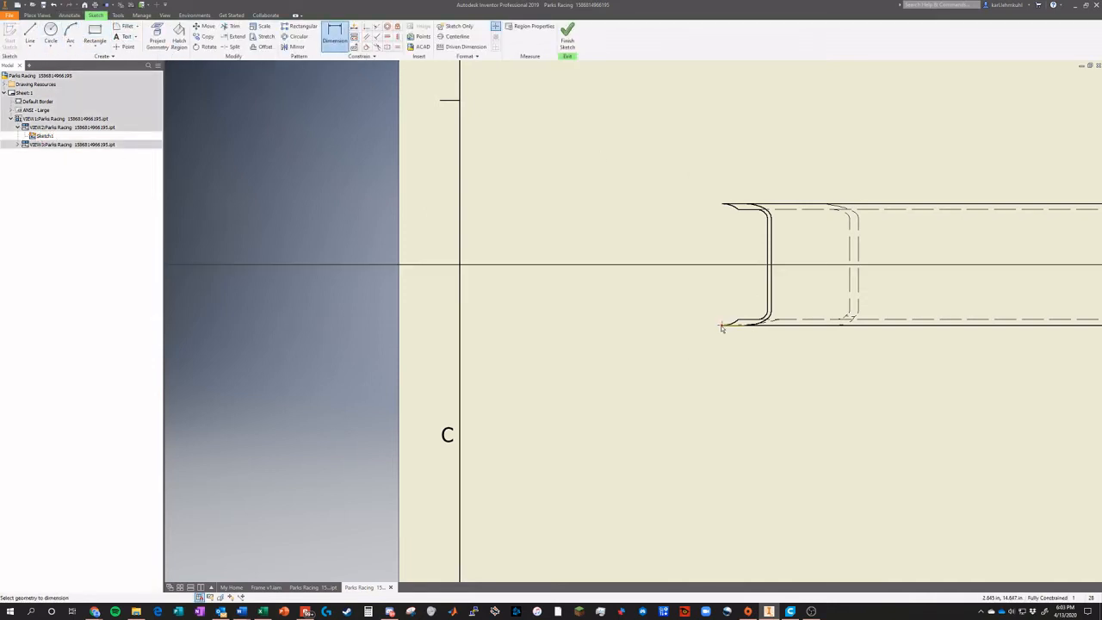
scroll(733, 345, down, 3)
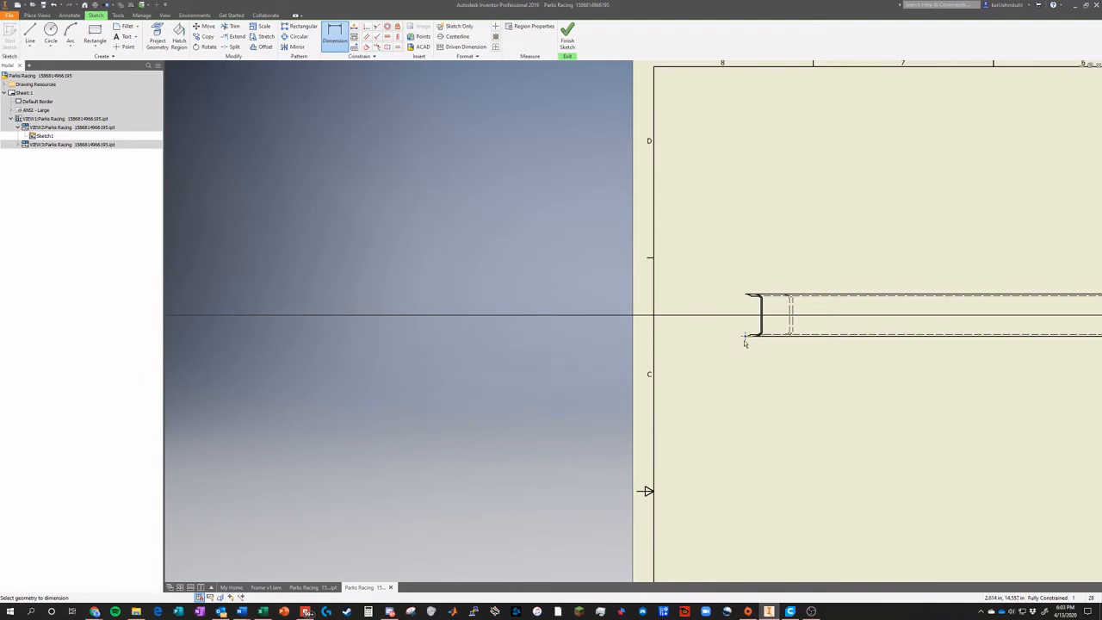
scroll(796, 358, down, 3)
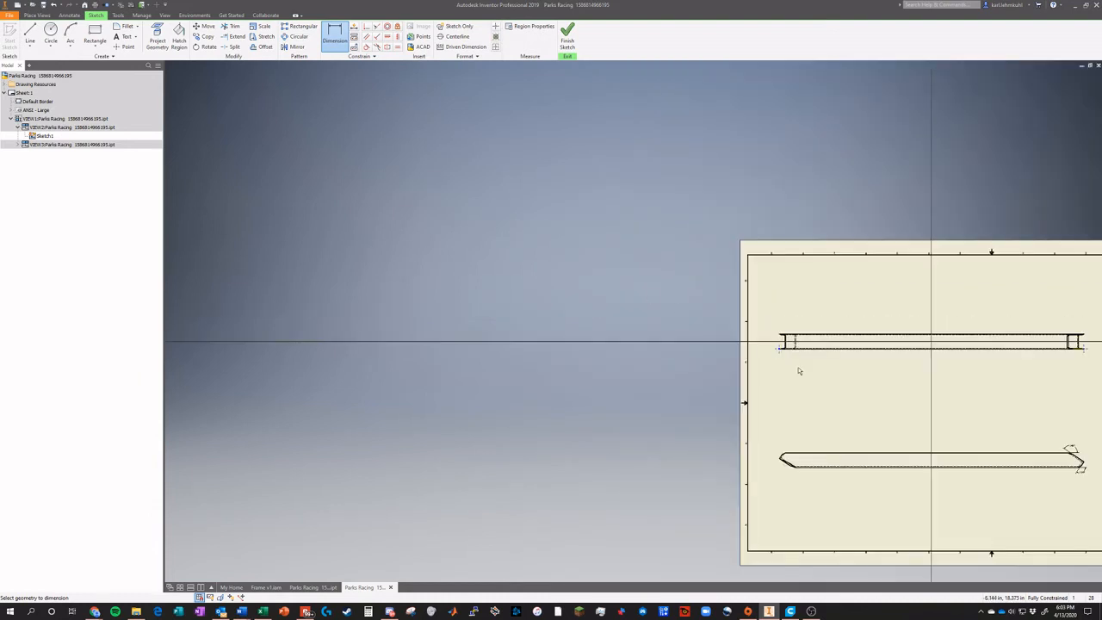
click(1086, 356)
scroll(928, 393, down, 3)
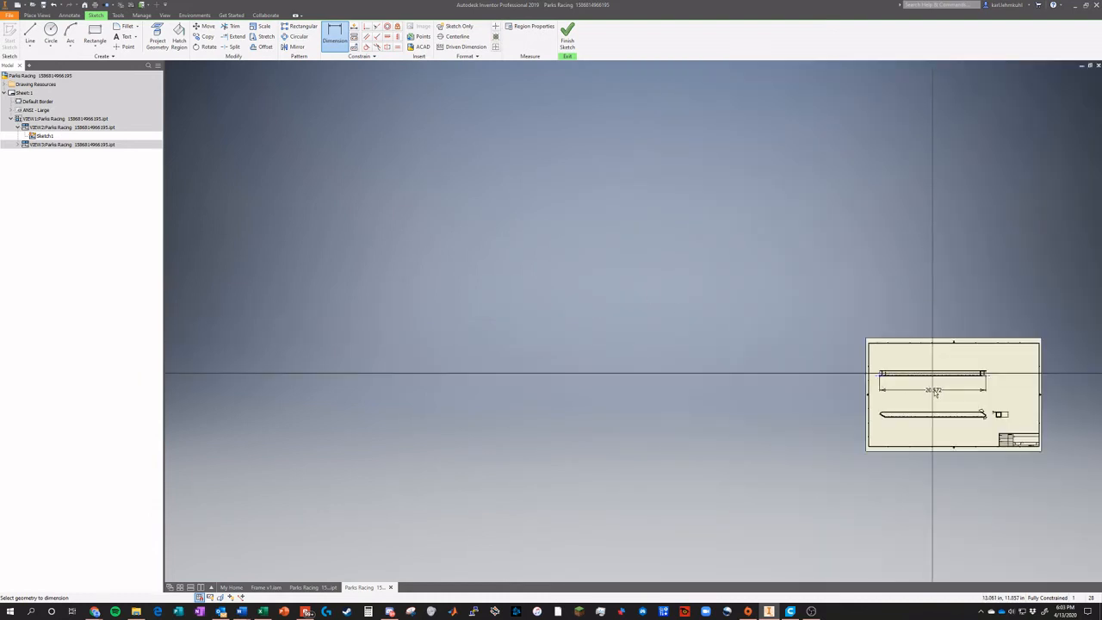
scroll(946, 398, up, 2)
scroll(947, 397, up, 4)
scroll(912, 369, down, 3)
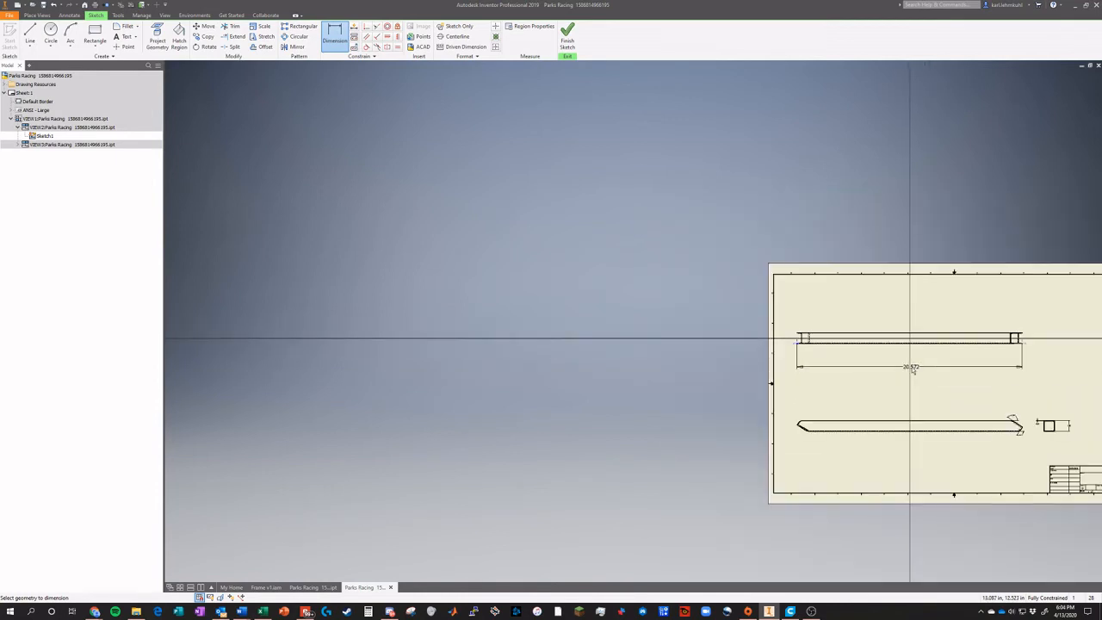
scroll(914, 368, up, 2)
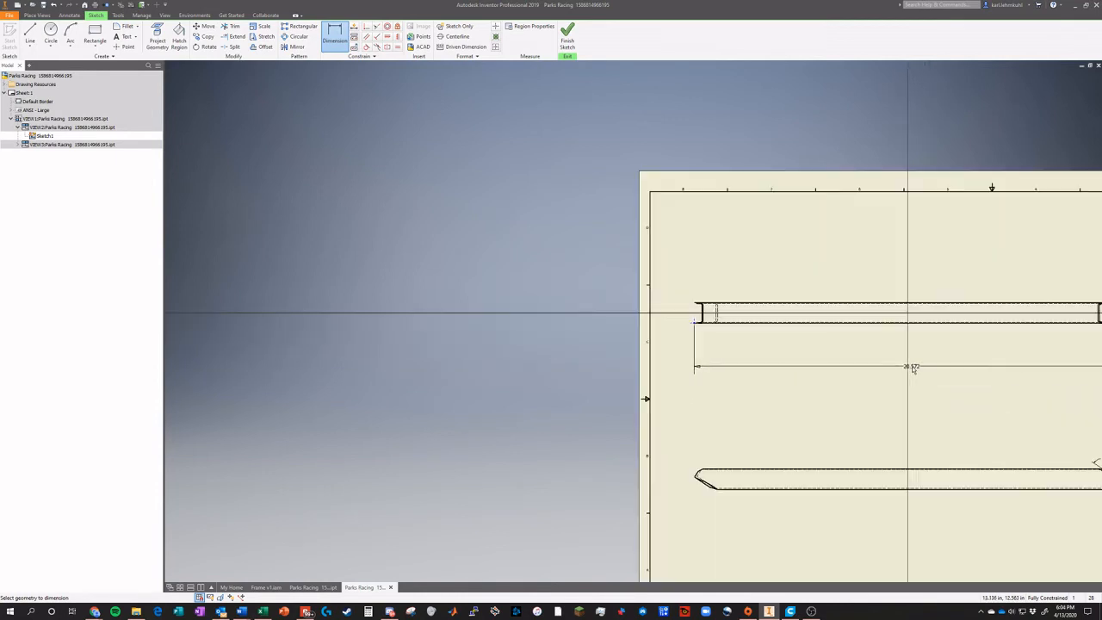
scroll(914, 370, down, 6)
scroll(914, 372, up, 4)
scroll(912, 370, up, 3)
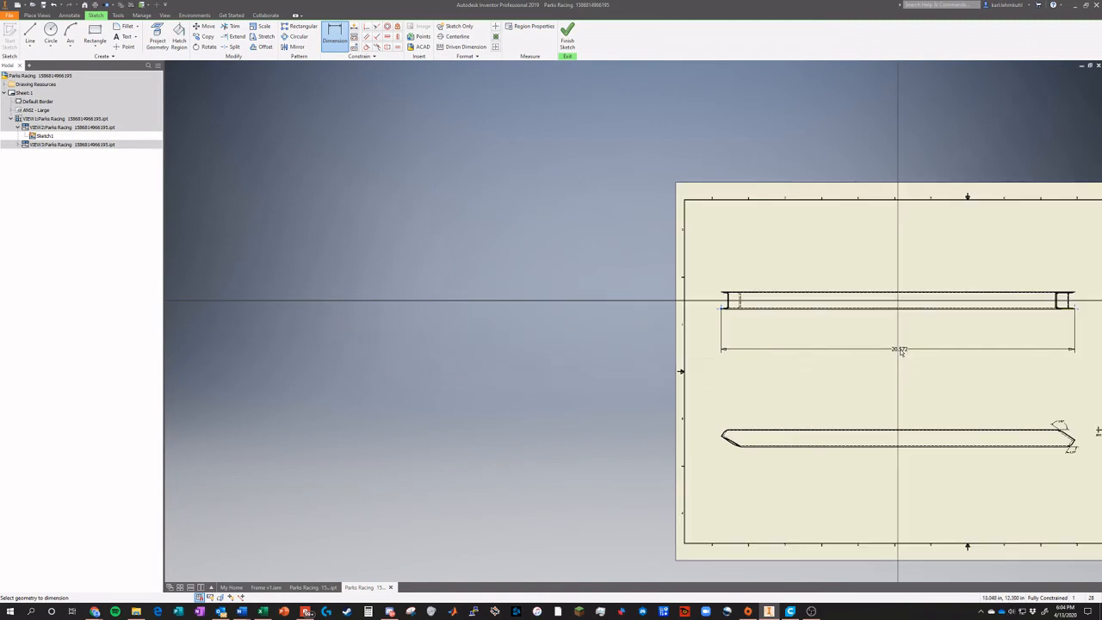
click(967, 377)
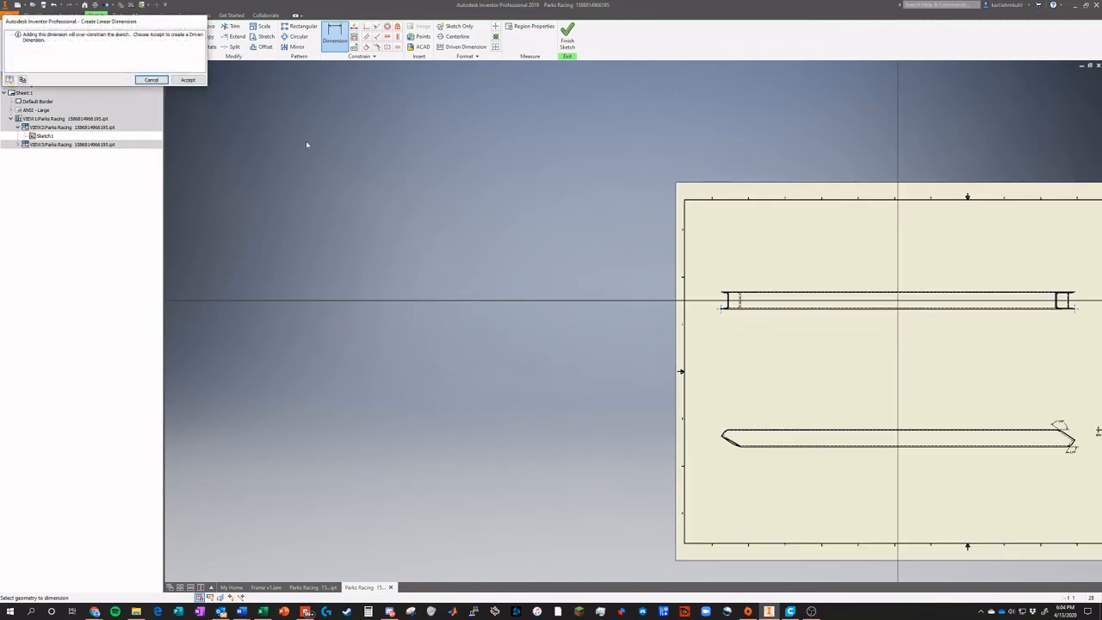
click(188, 80)
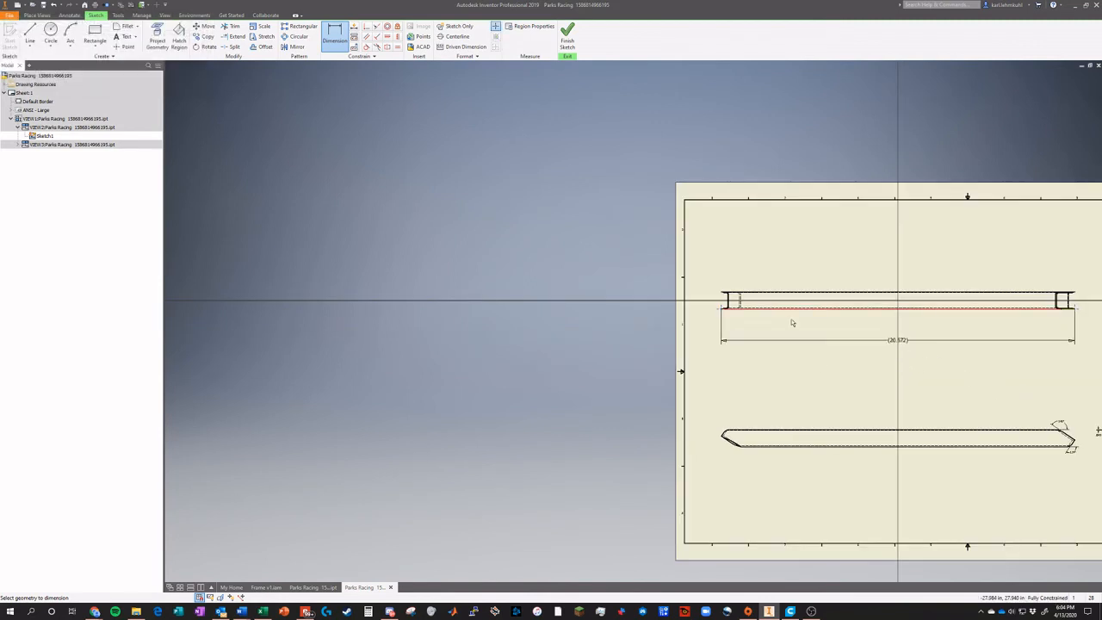
Examine the overall length dimension and its placement relative to the other views on the sheet
scroll(1016, 363, down, 3)
scroll(1037, 366, up, 4)
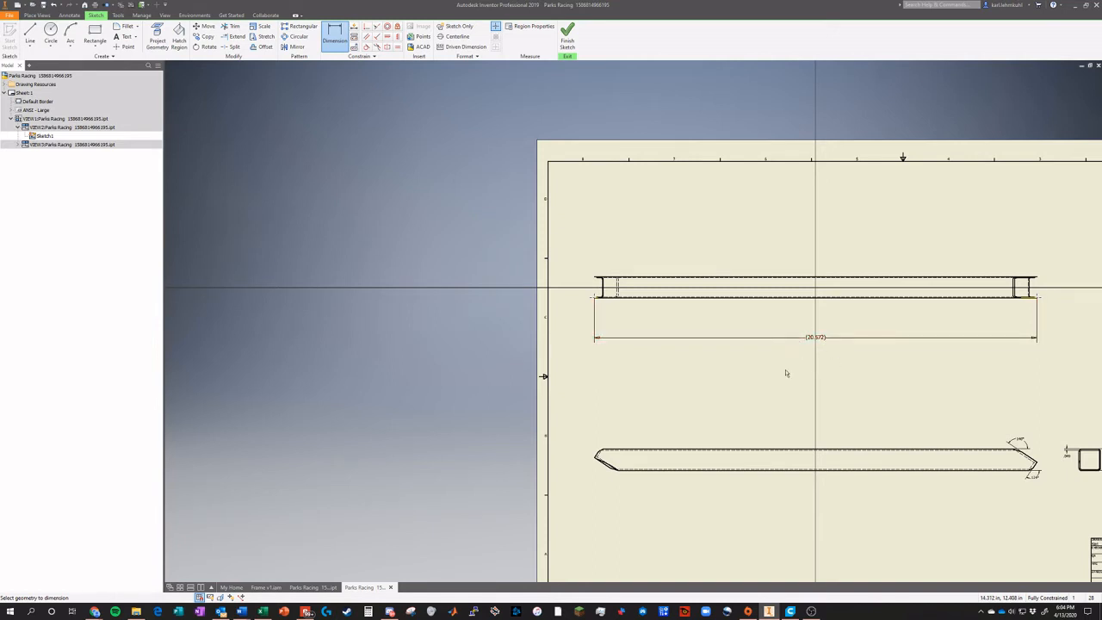
scroll(928, 359, up, 3)
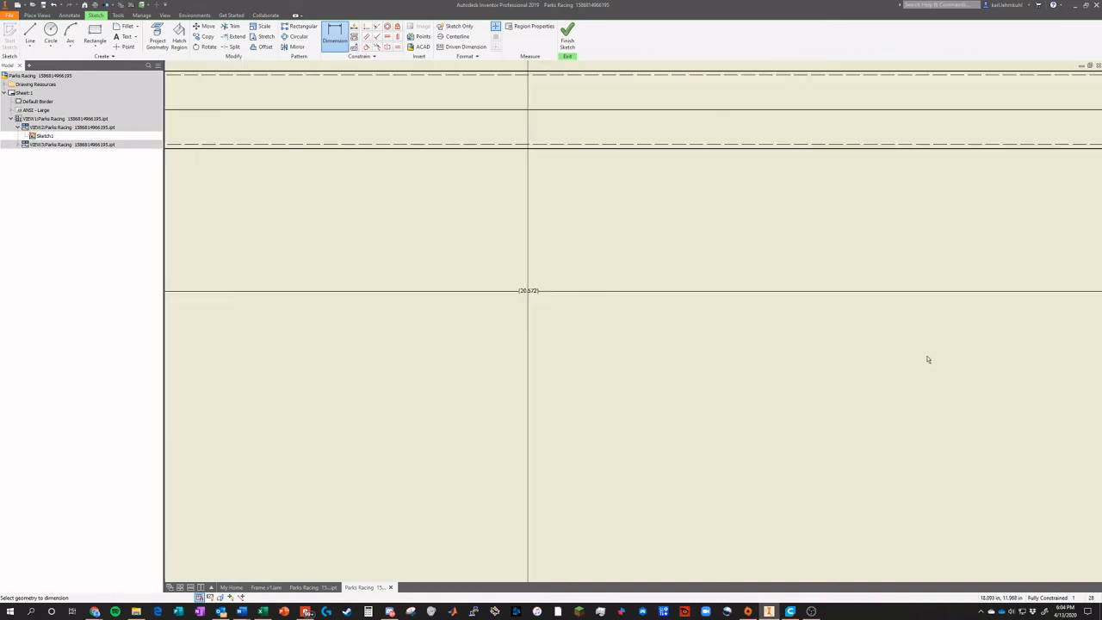
scroll(927, 360, down, 8)
scroll(965, 375, down, 3)
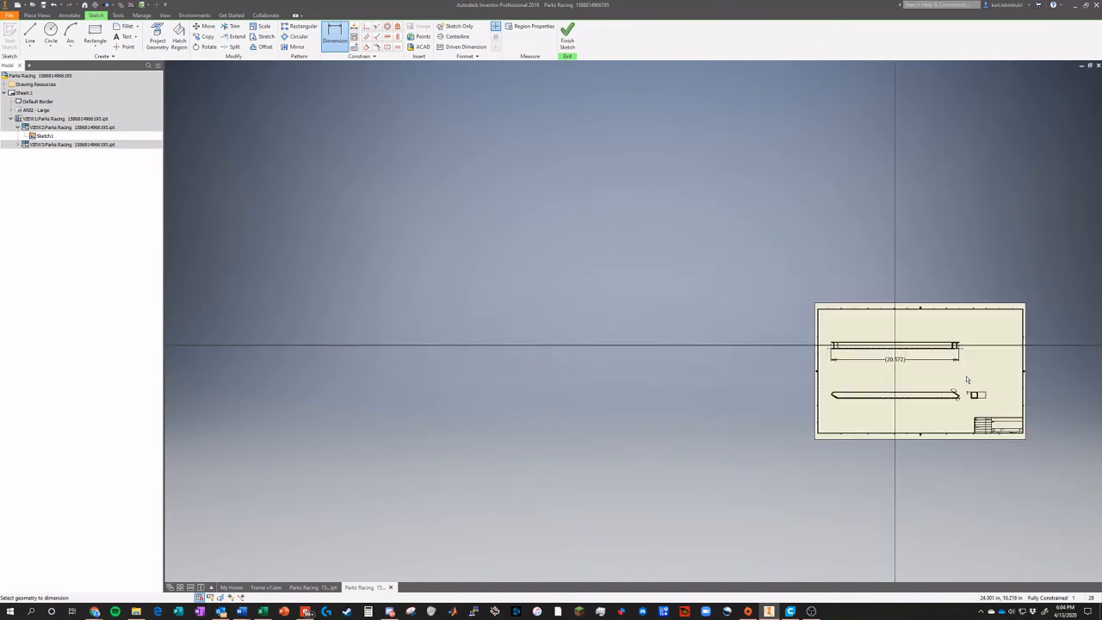
scroll(966, 375, up, 3)
scroll(972, 395, down, 3)
scroll(988, 388, up, 3)
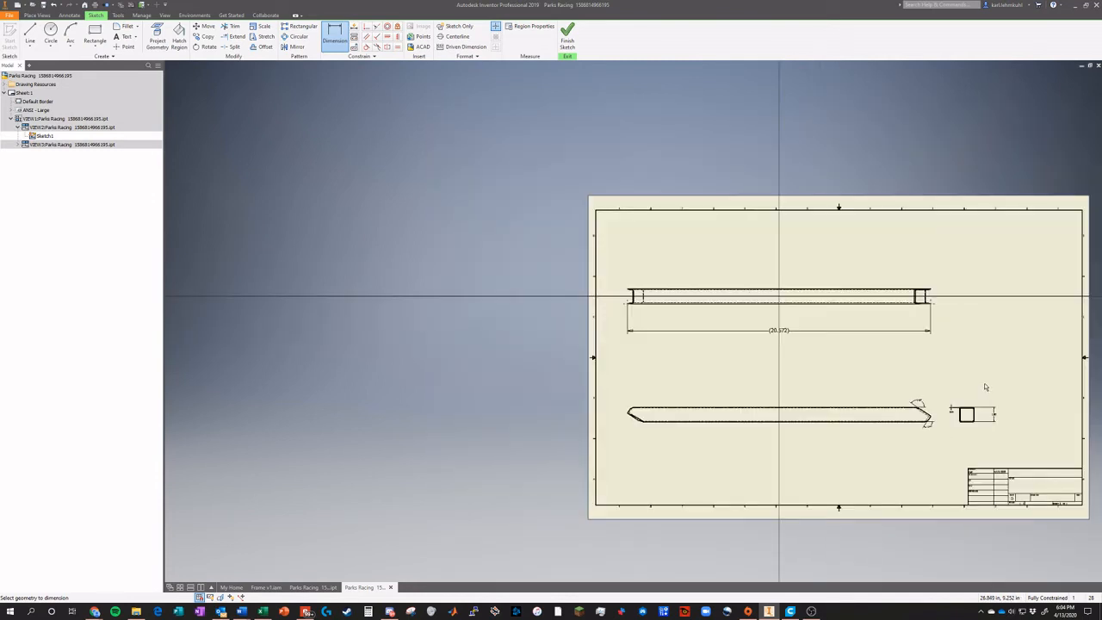
scroll(877, 353, up, 3)
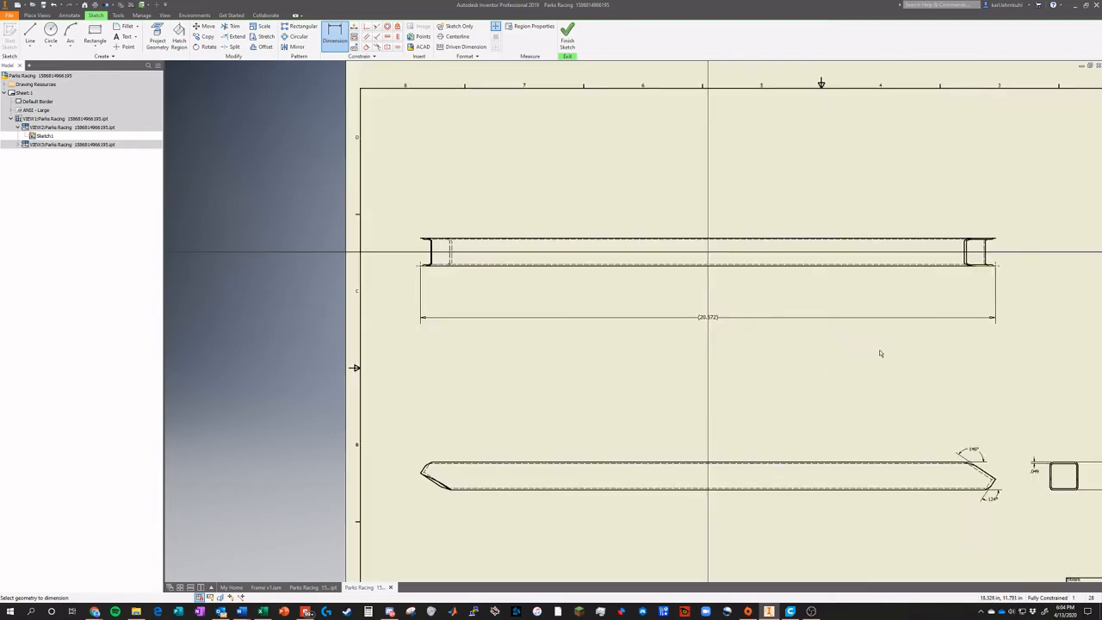
scroll(970, 413, down, 2)
Finish the length dimension sketch and review the whole sheet
click(567, 36)
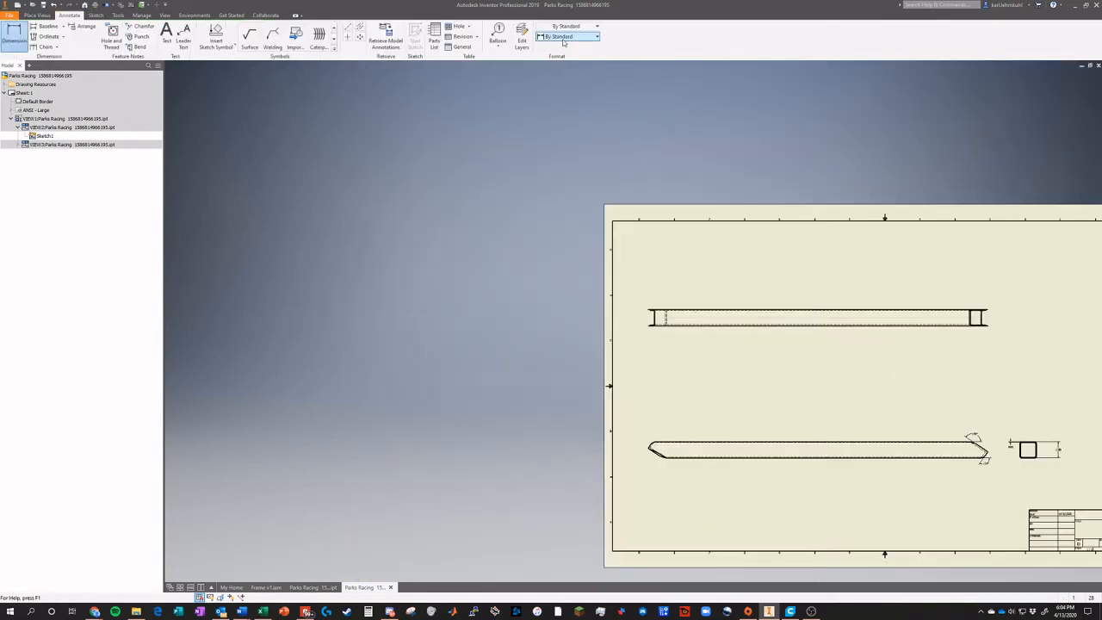
scroll(884, 362, up, 3)
scroll(994, 418, down, 6)
scroll(1091, 454, up, 5)
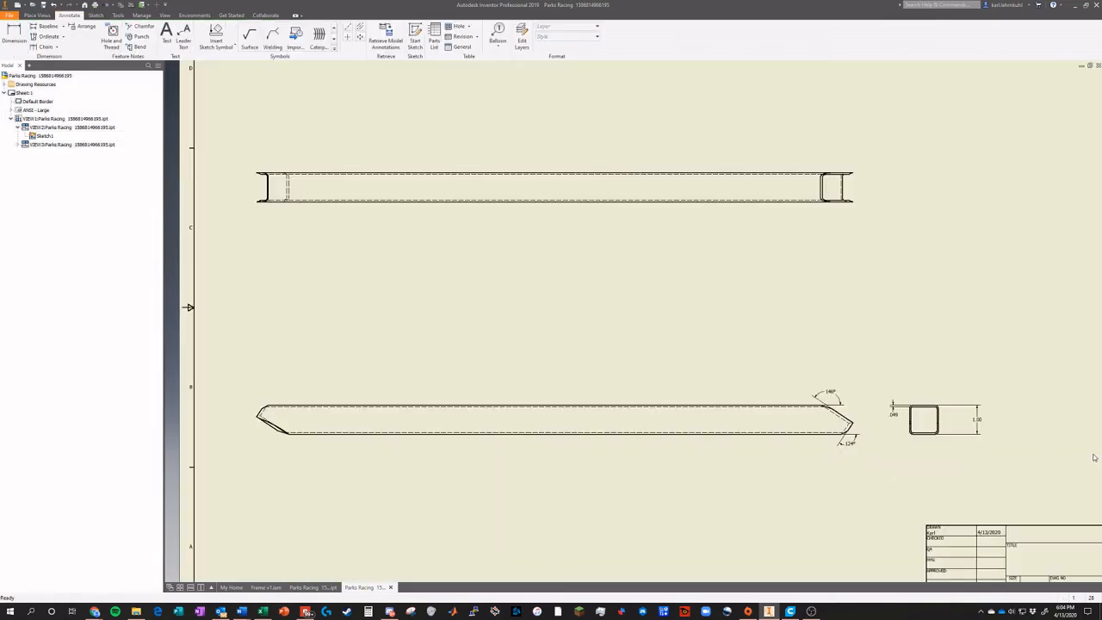
scroll(802, 361, down, 2)
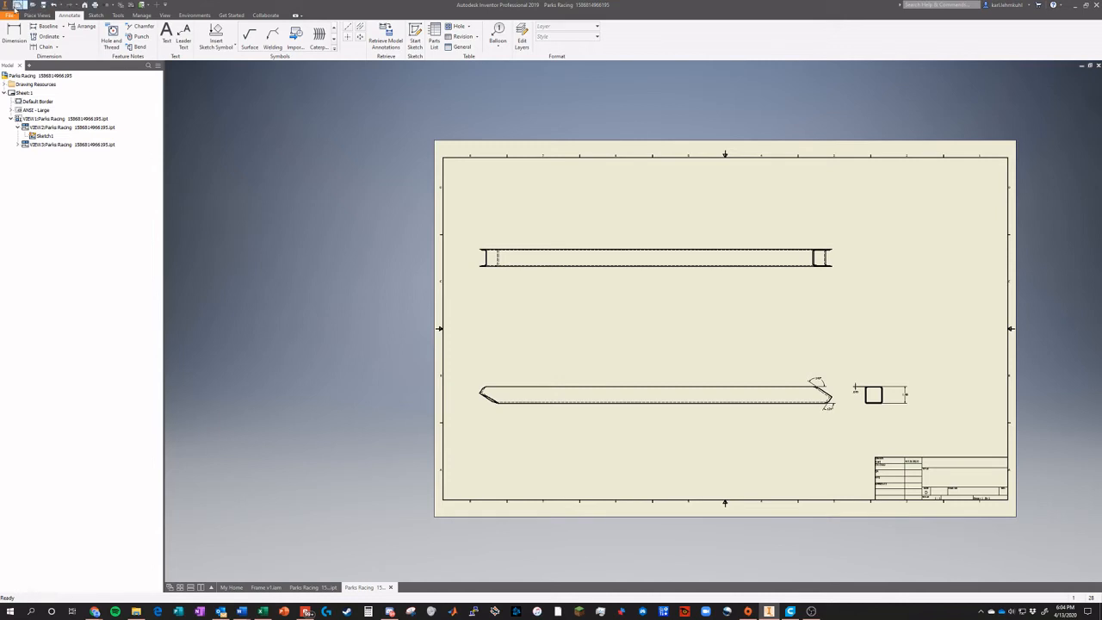
Create a new drawing from the standard.dwg template and place a front base view of Frame v1.iam at 1/2 scale
click(17, 5)
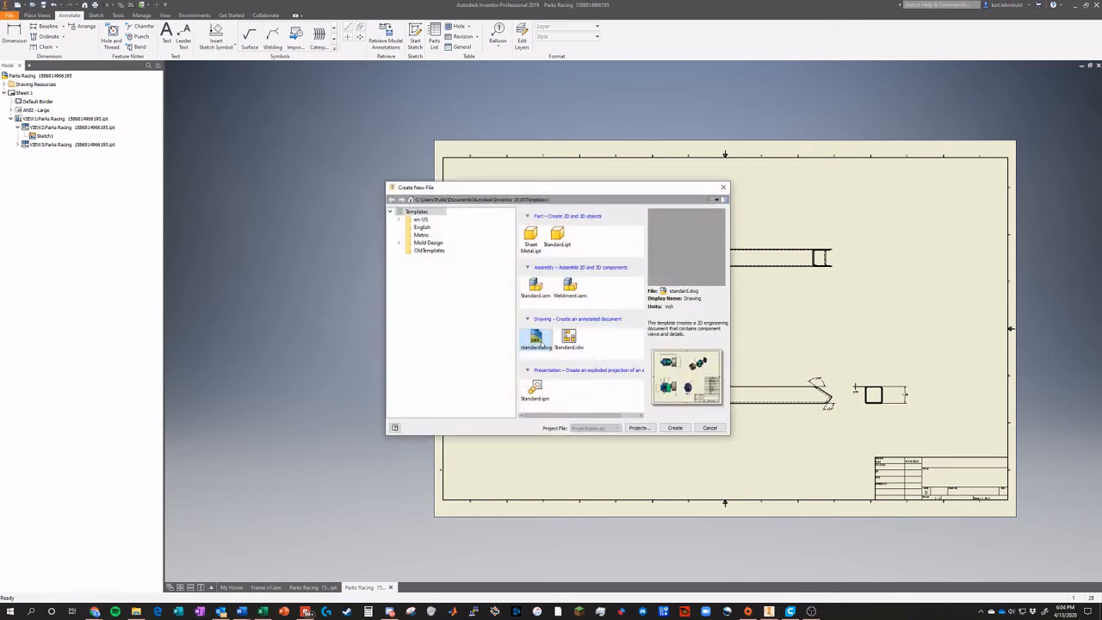
click(675, 427)
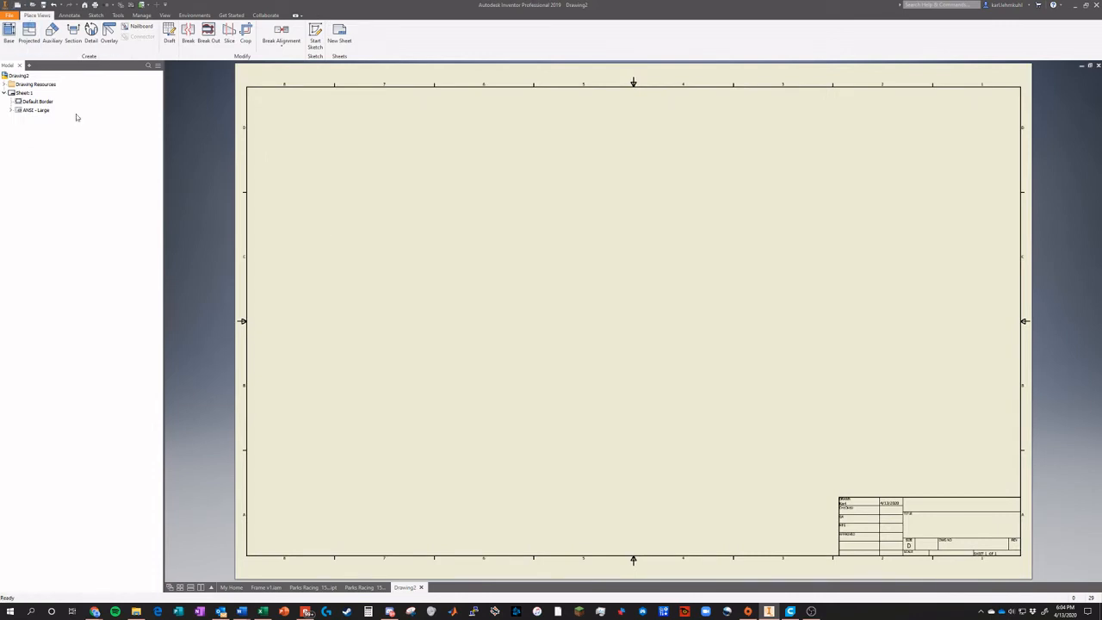
click(10, 33)
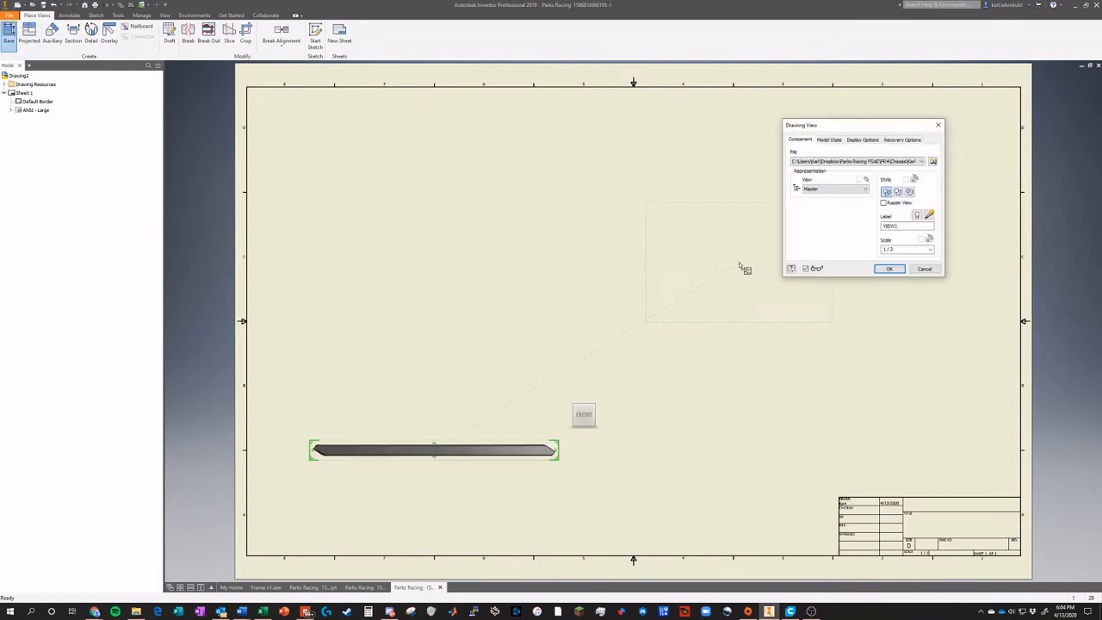
click(824, 161)
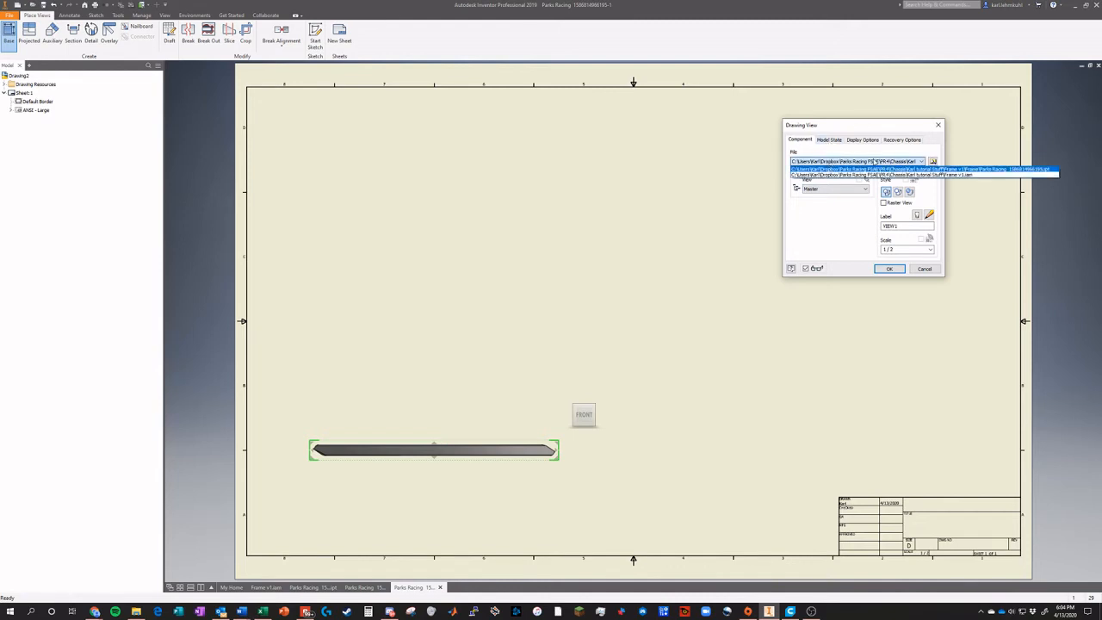
click(955, 175)
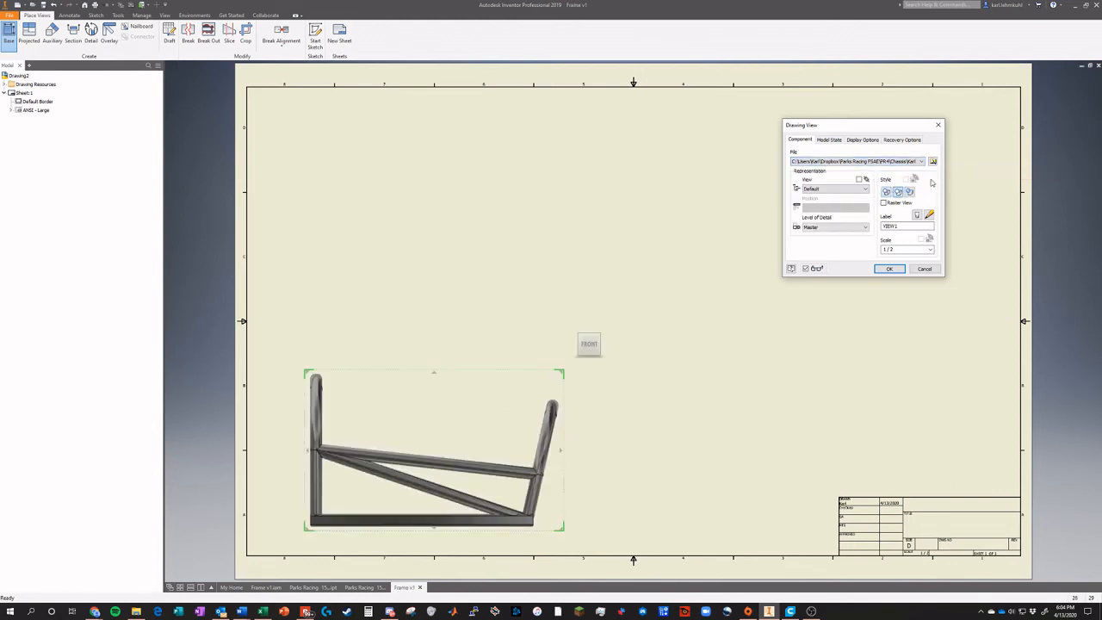
click(887, 270)
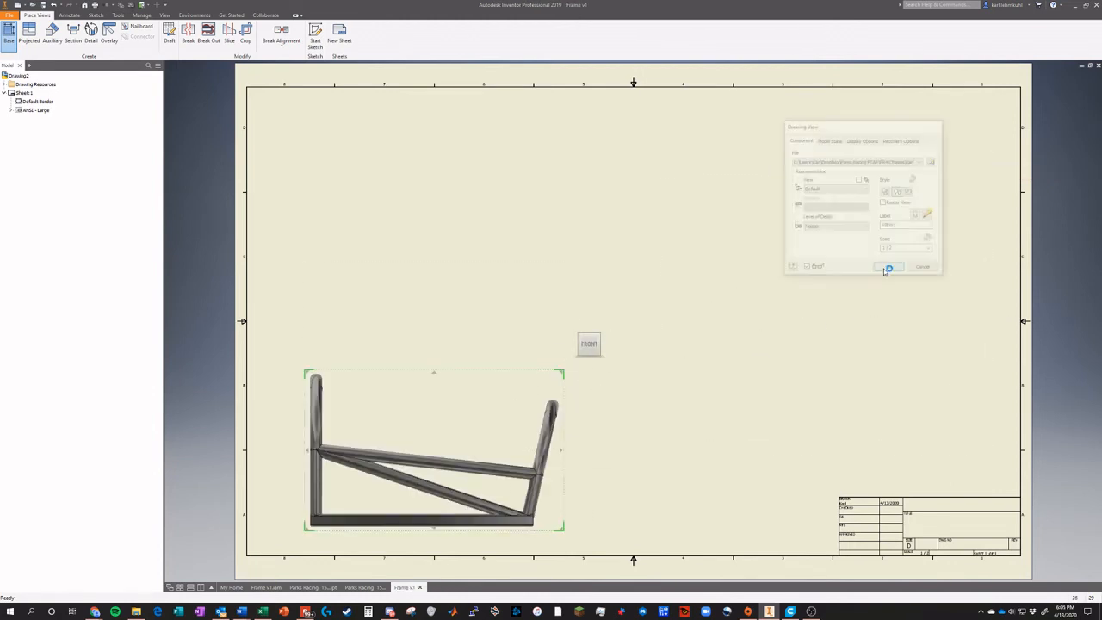
Project a top view above and a side view beside the front base view of the frame on the sheet
right_click(369, 375)
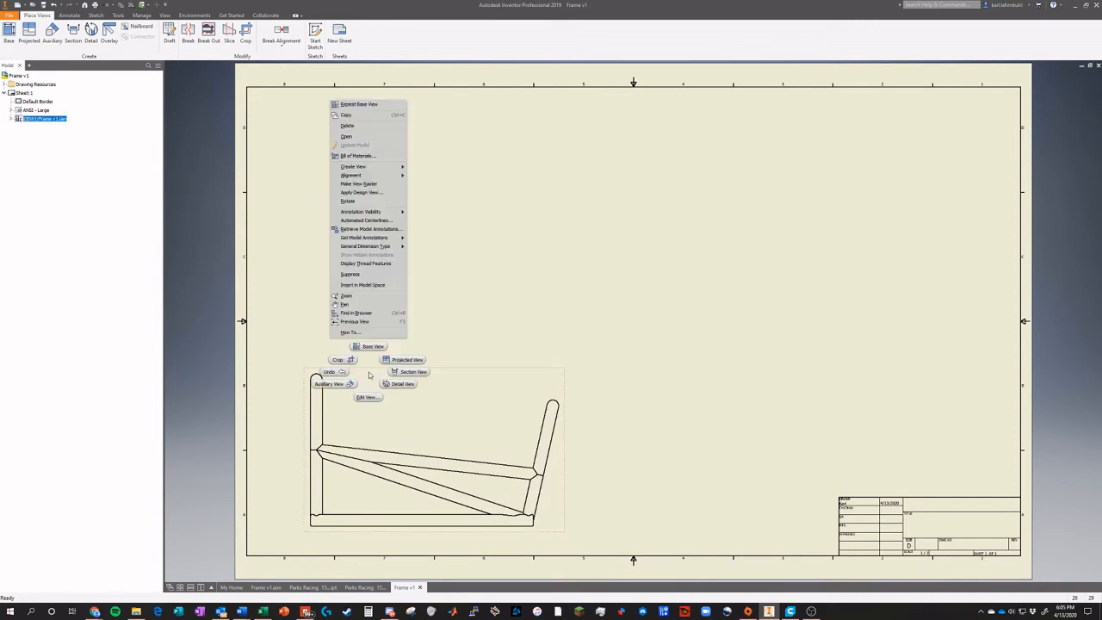
click(404, 360)
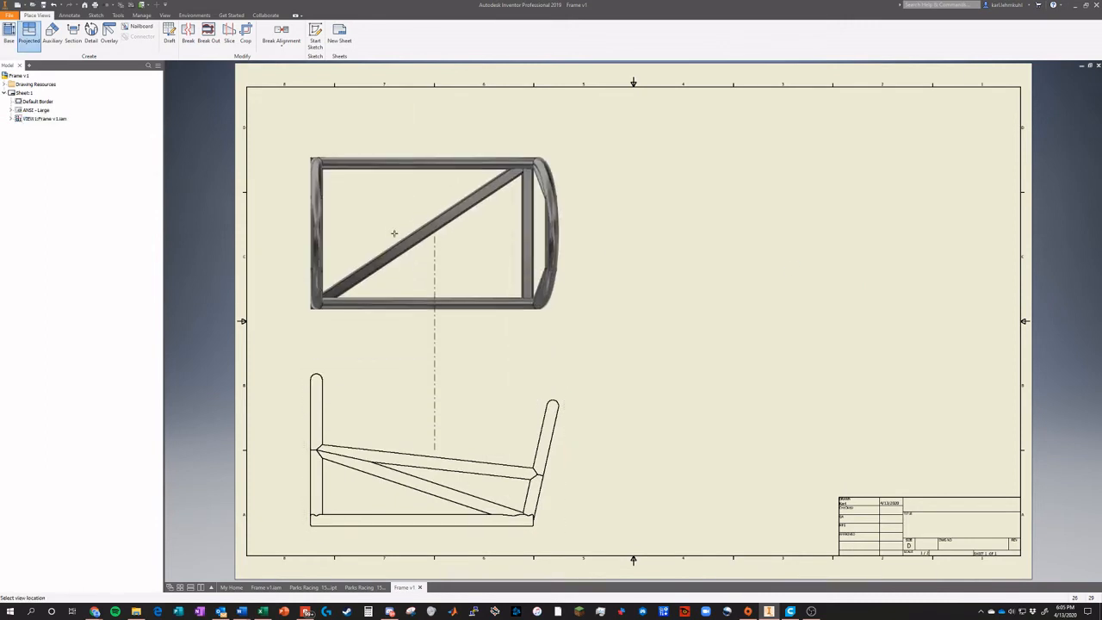
click(400, 207)
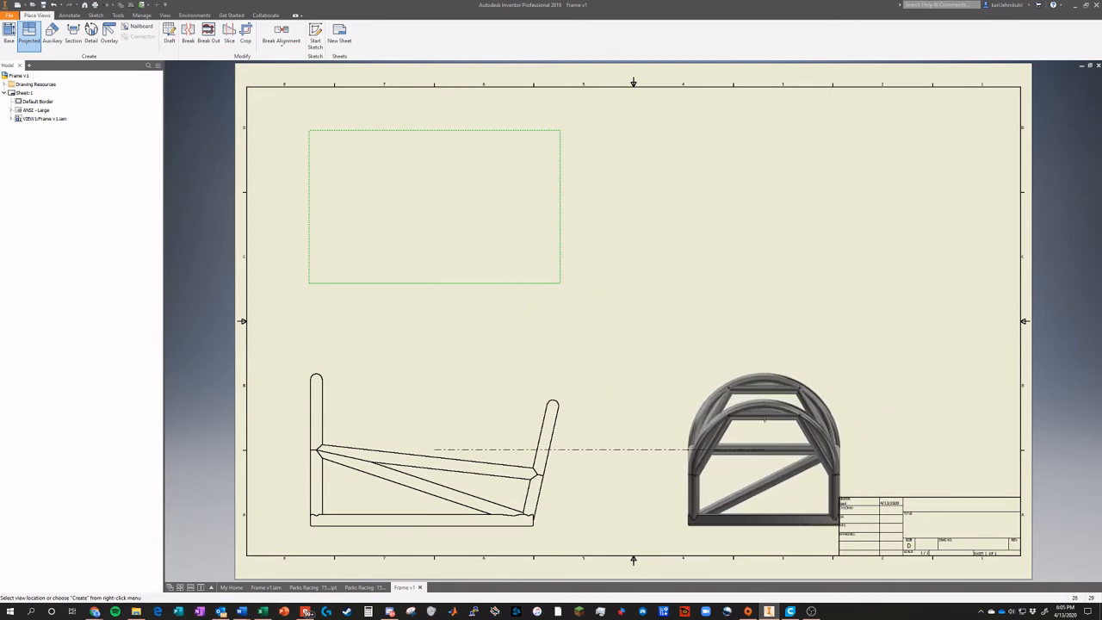
click(737, 423)
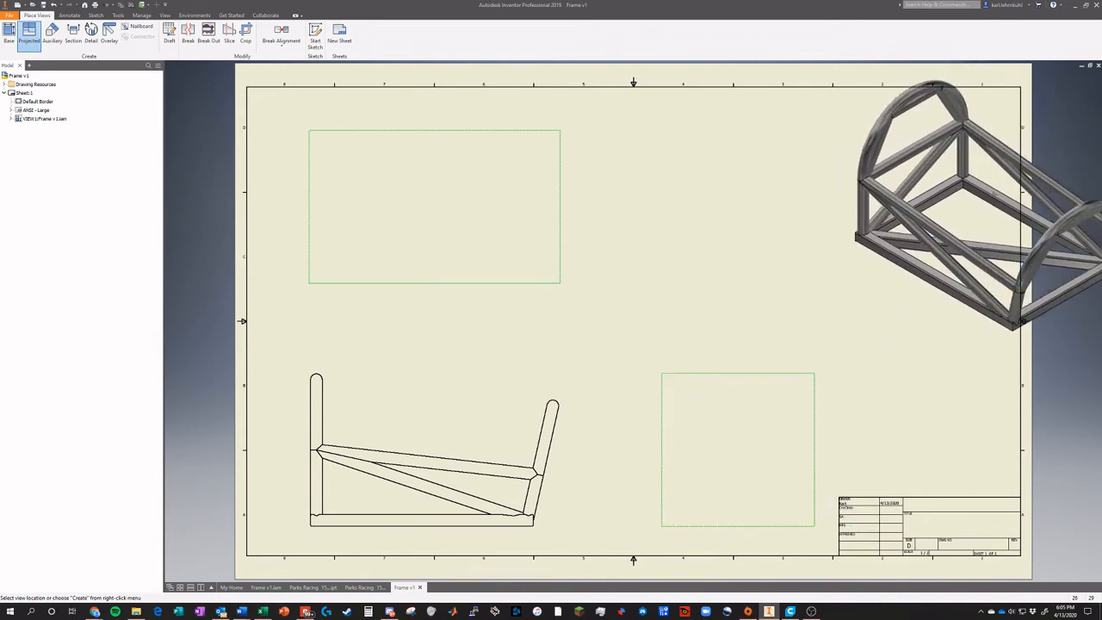
right_click(783, 155)
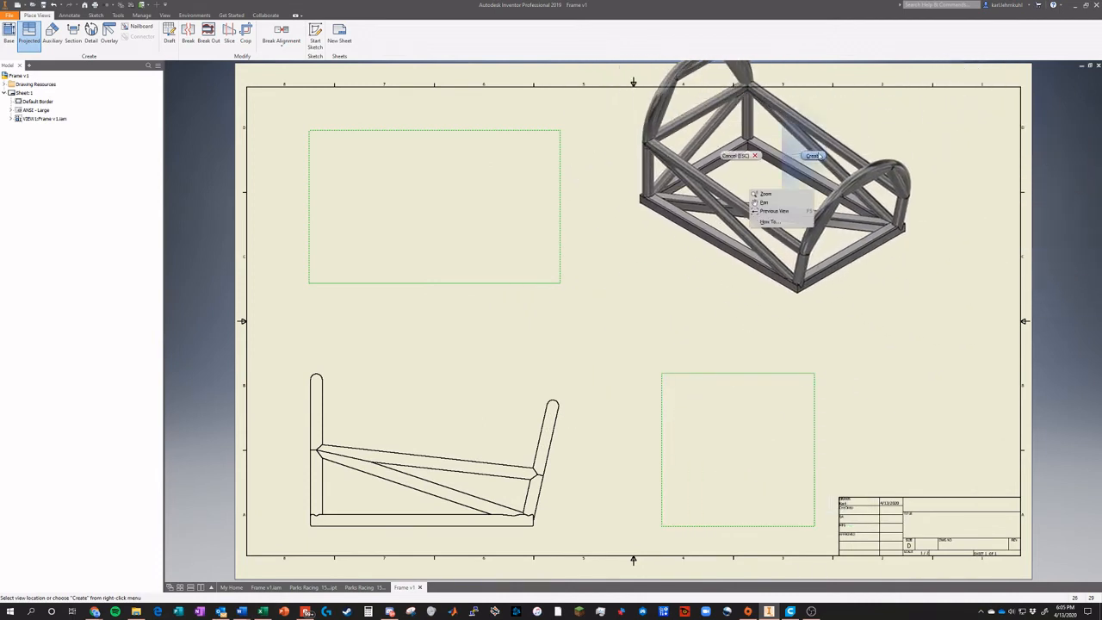
click(818, 153)
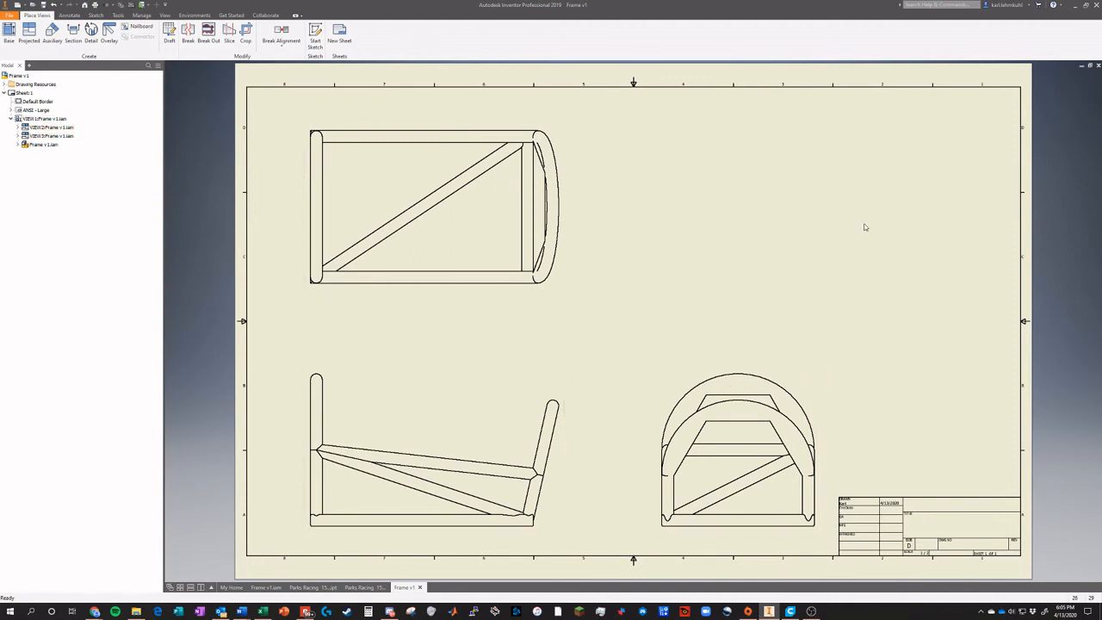
In the Frame v1.iam assembly, delete the six straight 1inOD-095 members (7 to 12) inside the two hoops with Frame Generator
click(309, 587)
click(266, 587)
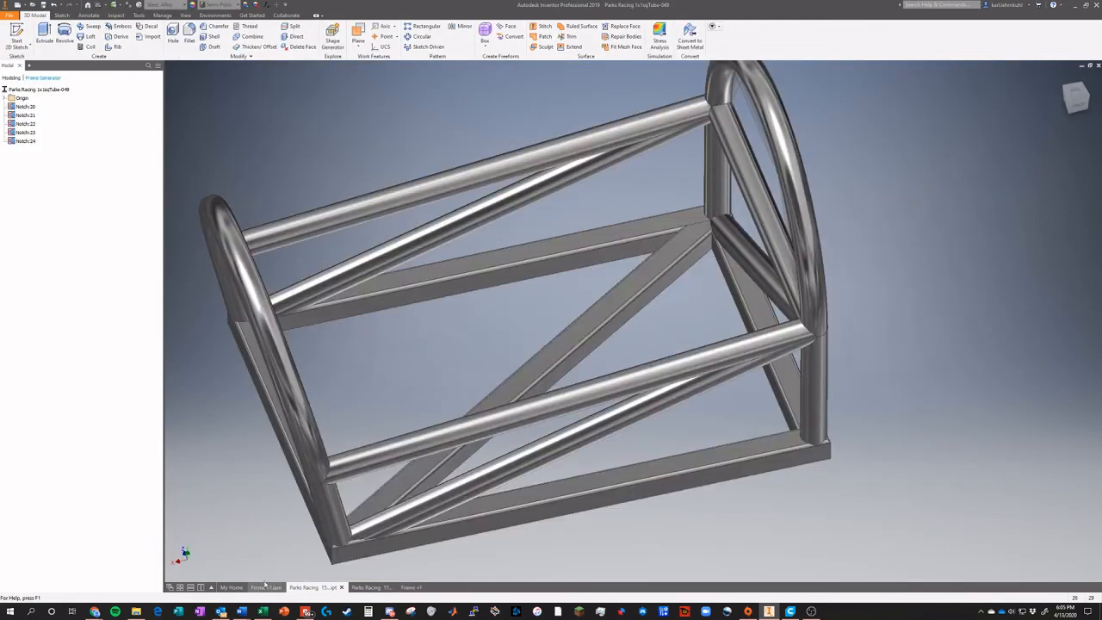
drag(1076, 98, 1035, 102)
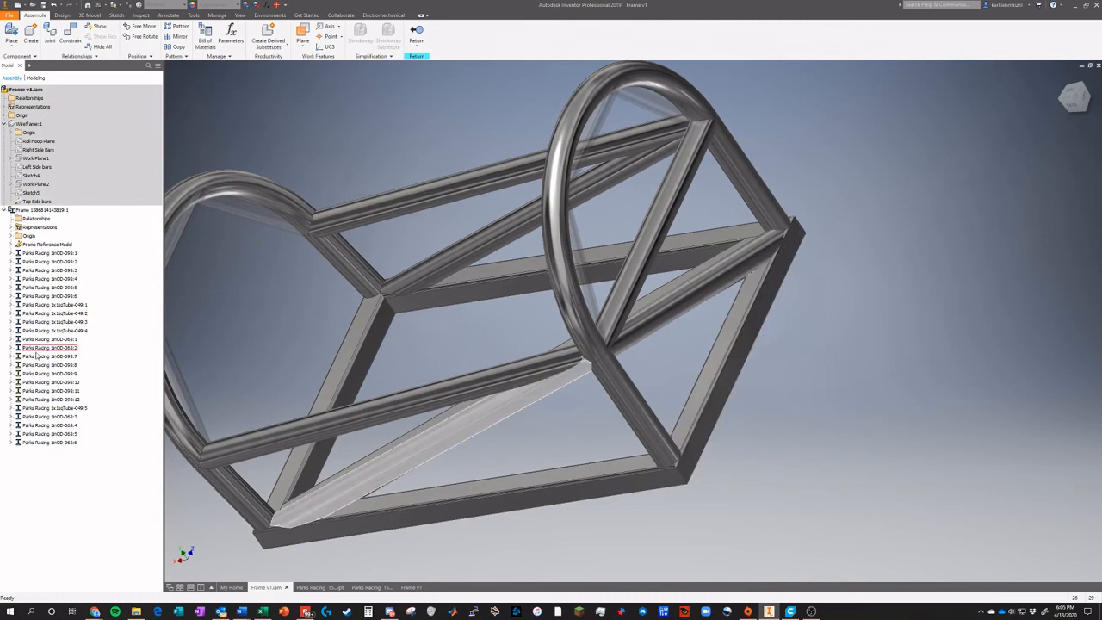
click(39, 399)
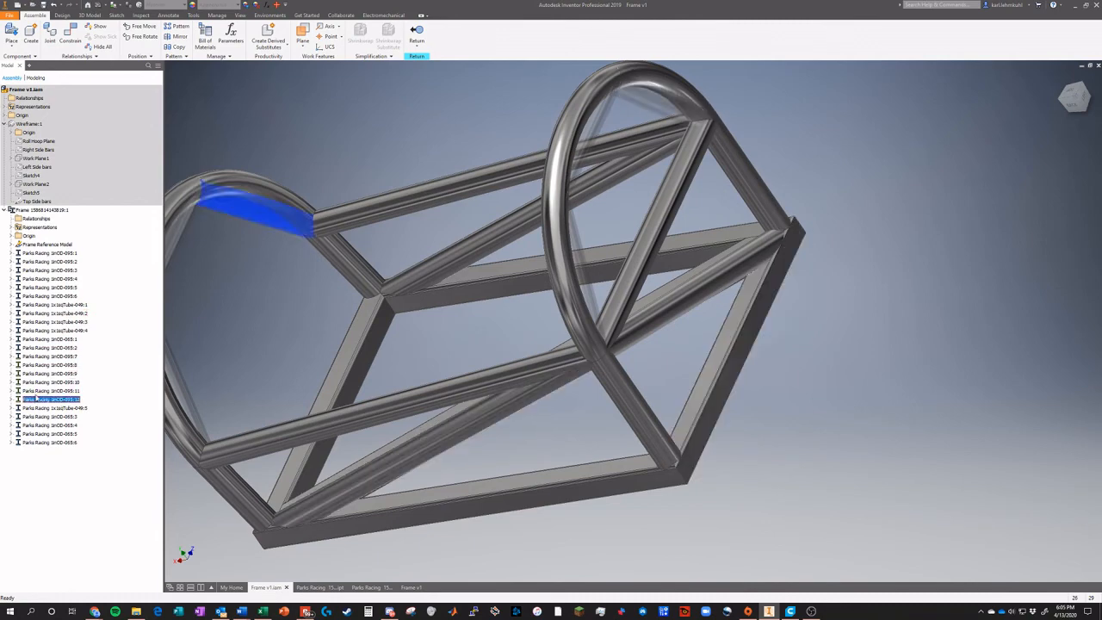
ctrl+click(39, 390)
ctrl+click(39, 382)
ctrl+click(39, 373)
ctrl+click(38, 365)
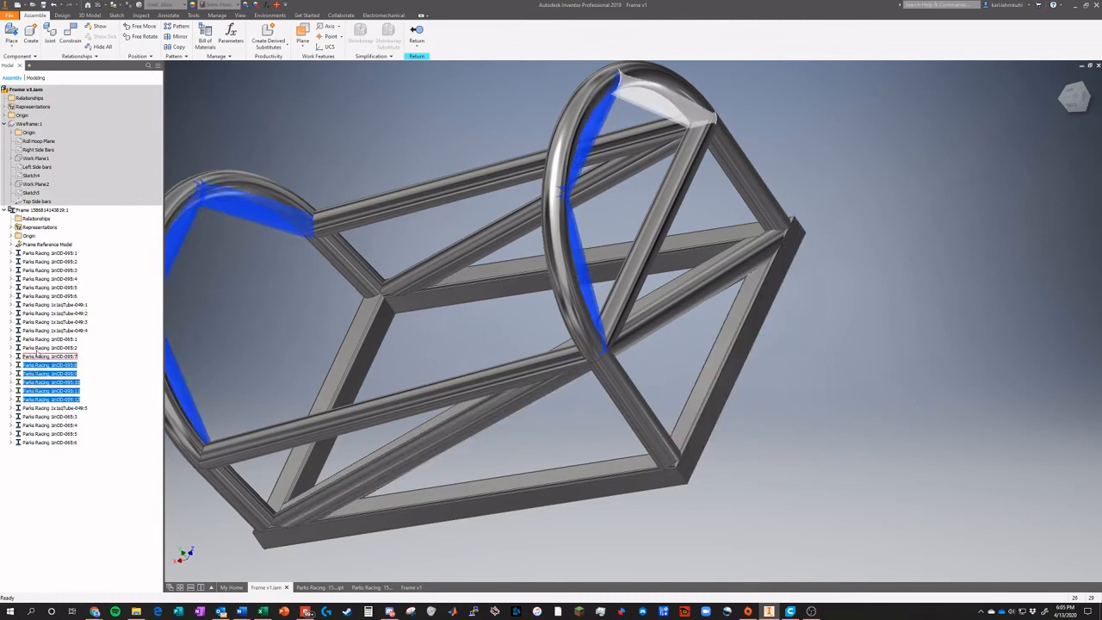
ctrl+click(37, 356)
right_click(34, 356)
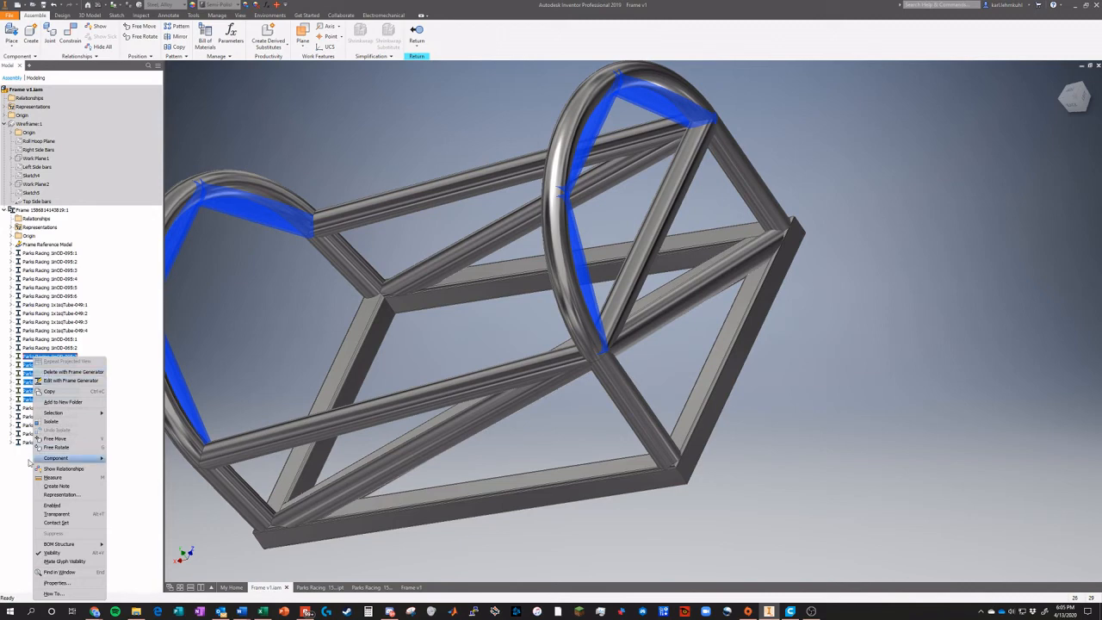
click(54, 380)
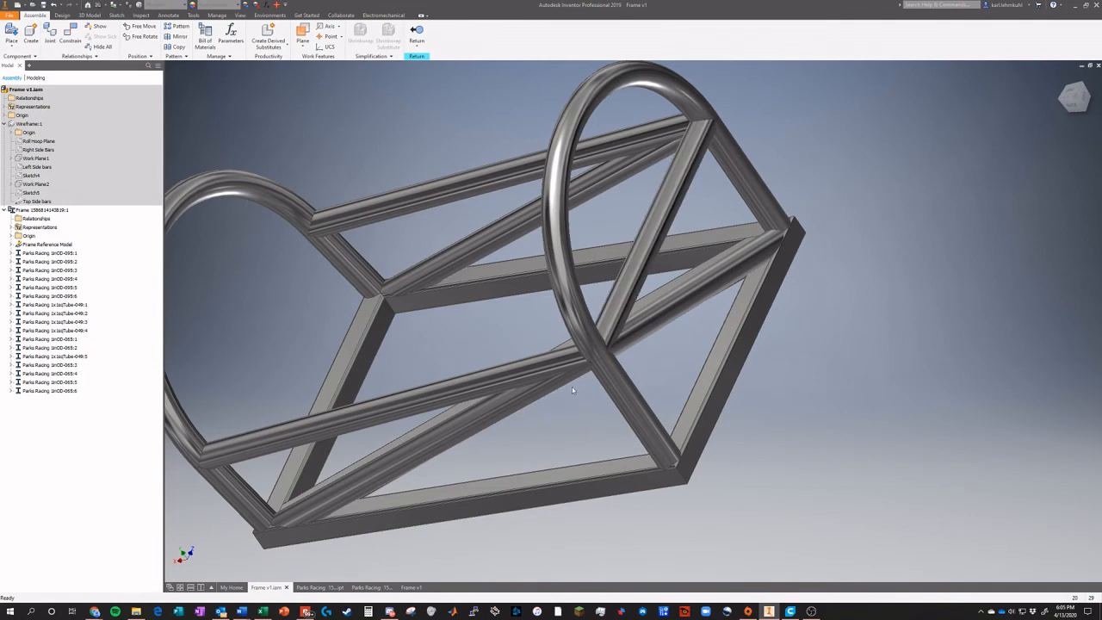
Return to the Frame v1 drawing and examine the hoops in the top, front and side views
click(410, 587)
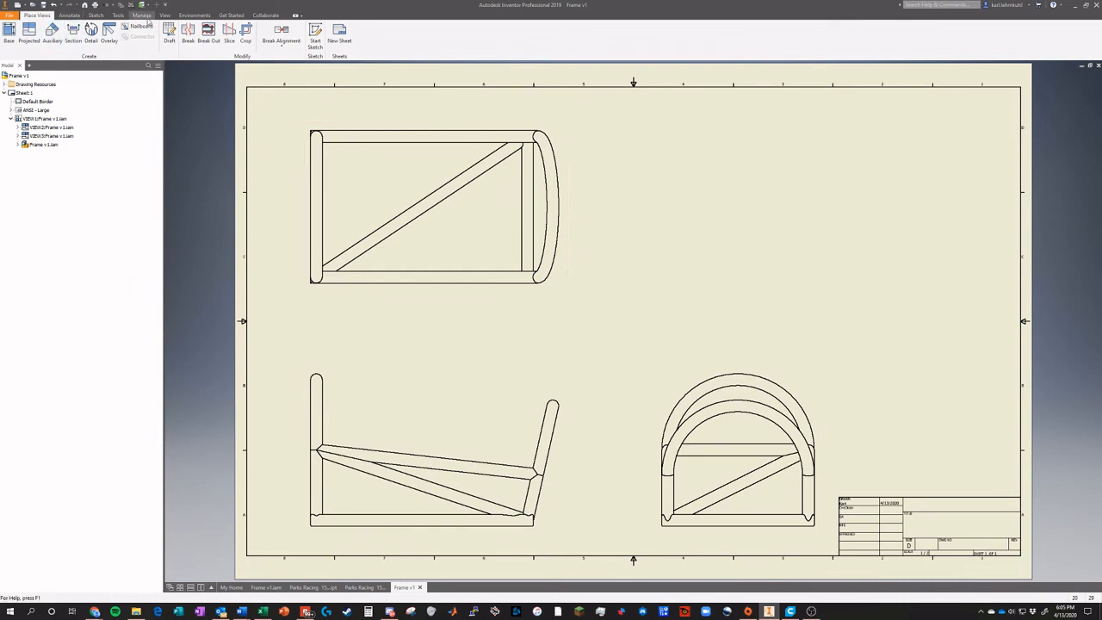
click(142, 15)
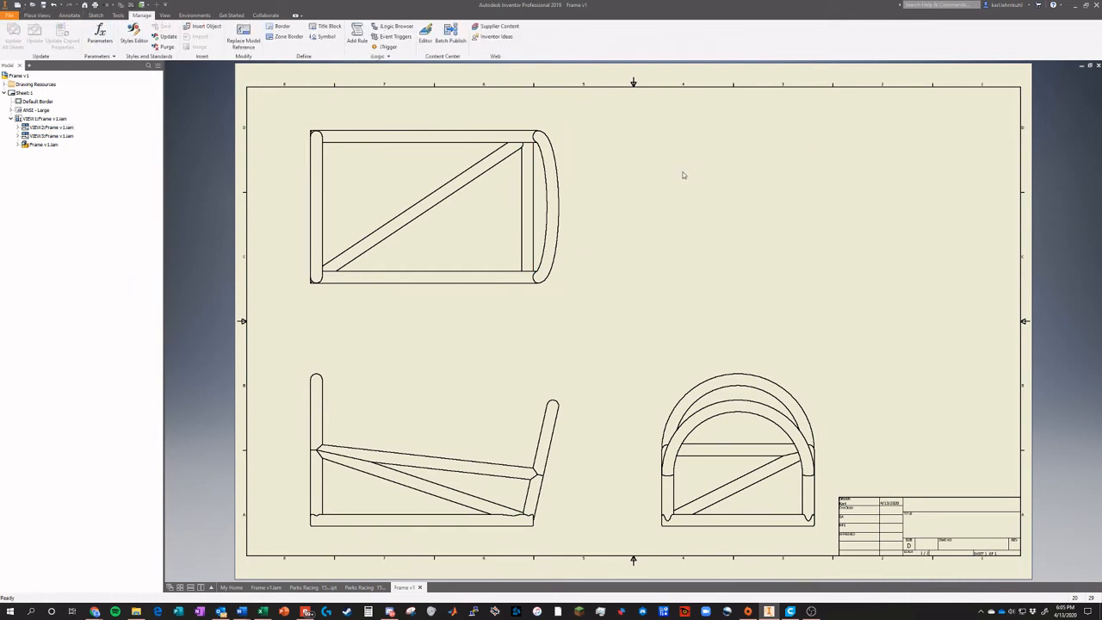
scroll(737, 303, up, 5)
scroll(725, 314, down, 3)
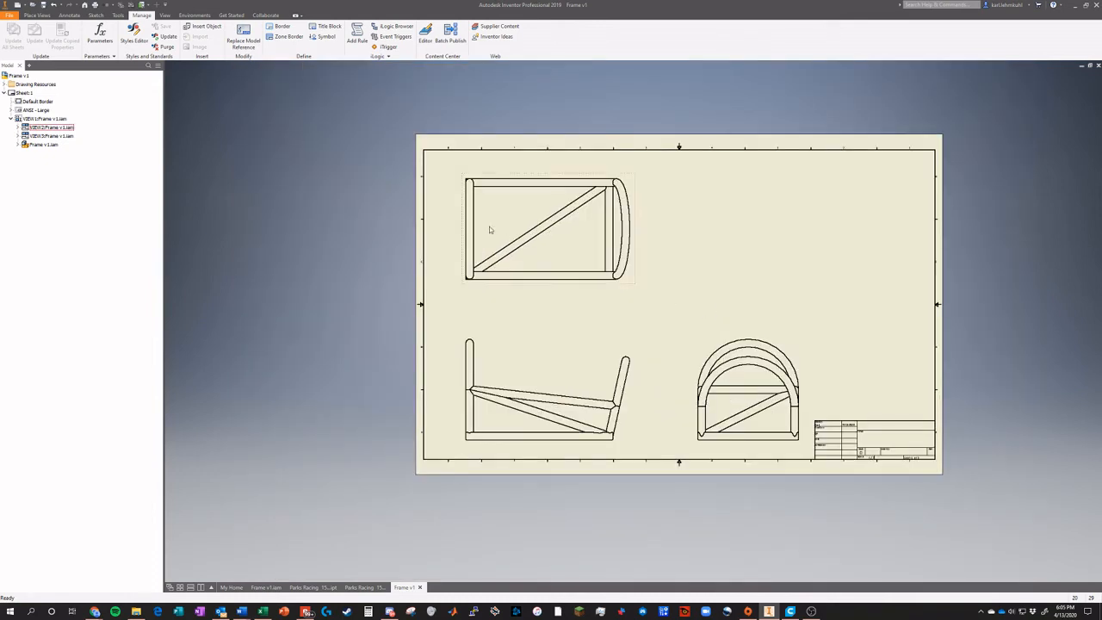
scroll(602, 268, down, 3)
scroll(601, 269, up, 2)
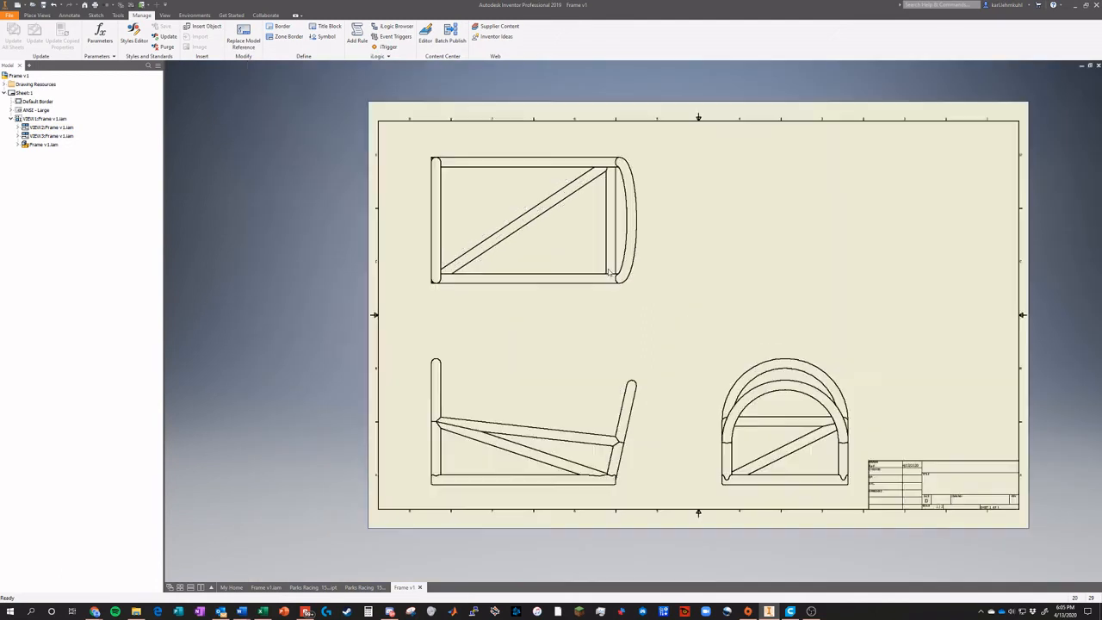
scroll(598, 263, down, 1)
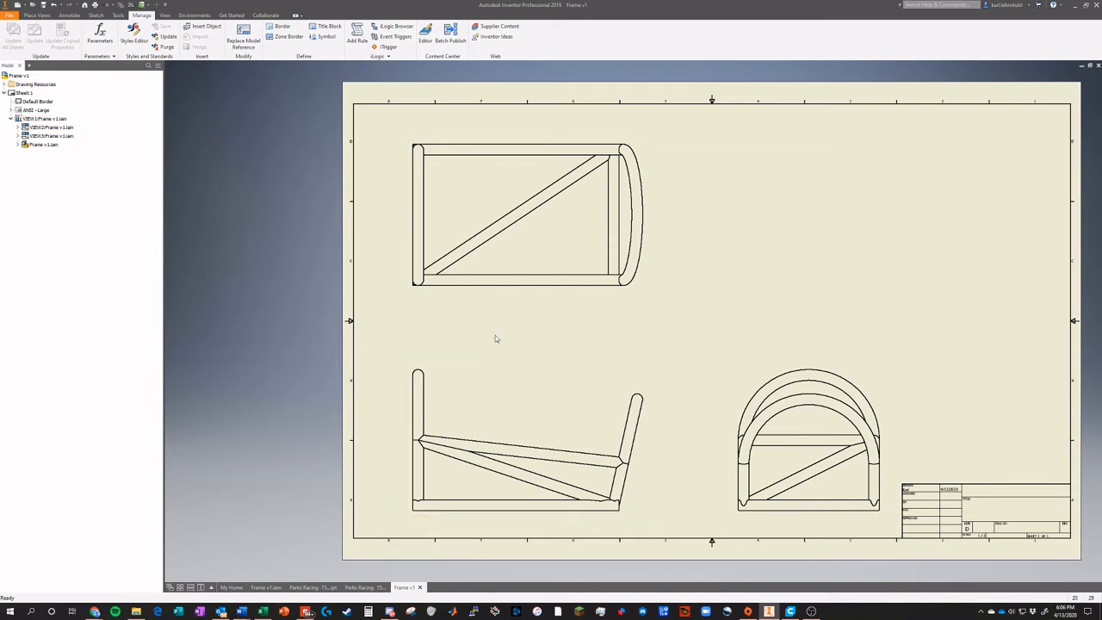
Open the diagonal 1inOD-065:1 tube from the assembly, inspect its notched ends, and close the part without saving
click(312, 587)
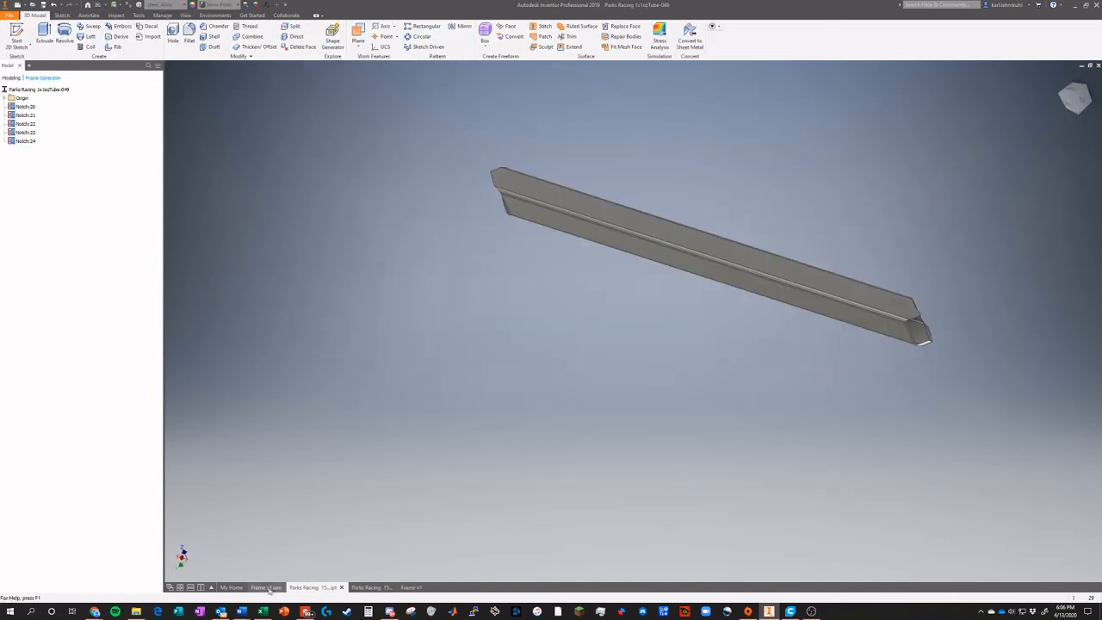
click(266, 587)
right_click(452, 258)
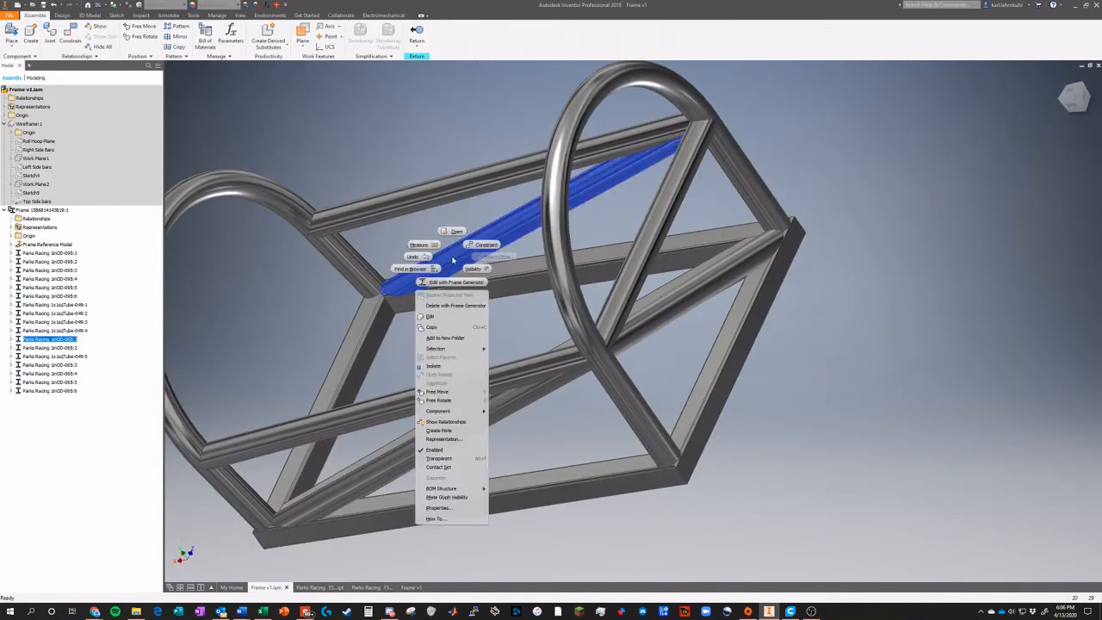
click(453, 231)
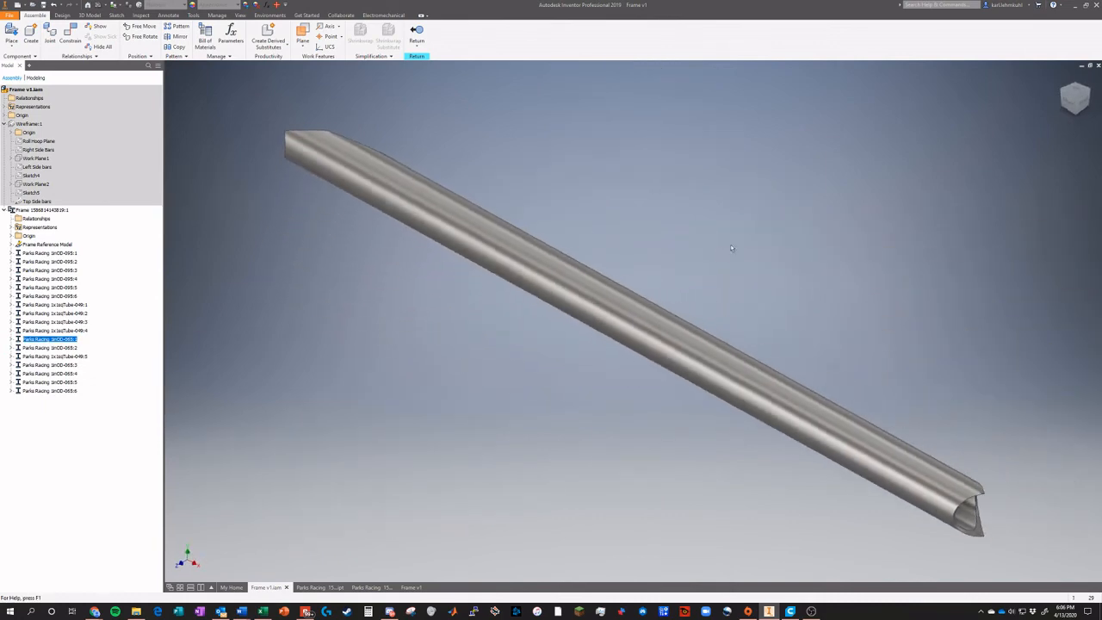
mouse_move(1067, 99)
mouse_down()
mouse_move(1068, 182)
mouse_move(1054, 206)
mouse_move(1031, 212)
mouse_move(979, 183)
mouse_up()
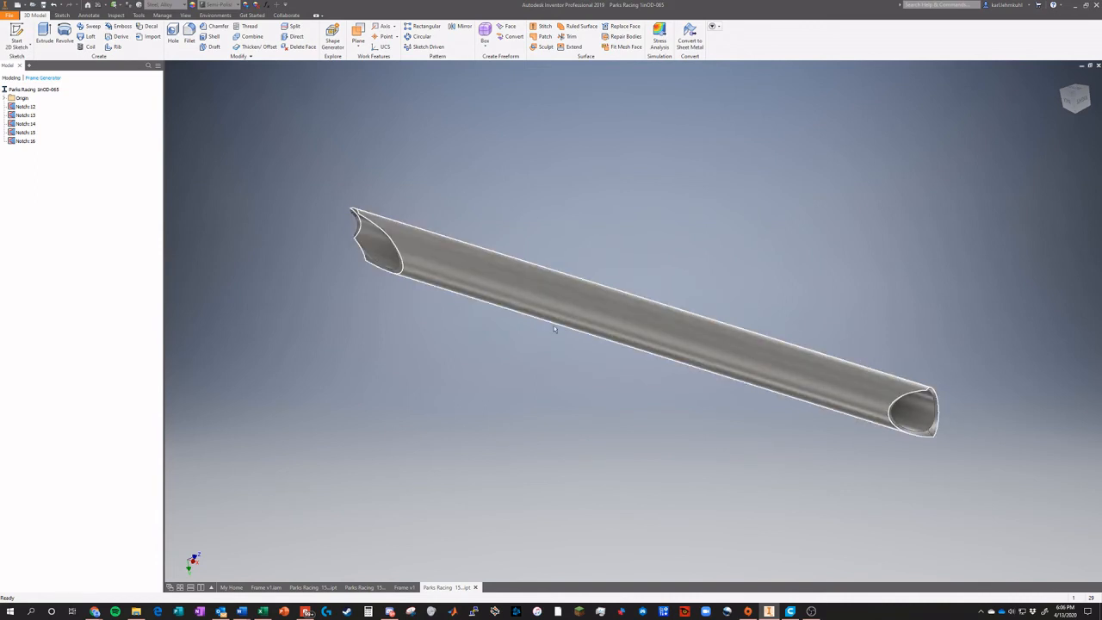
click(475, 588)
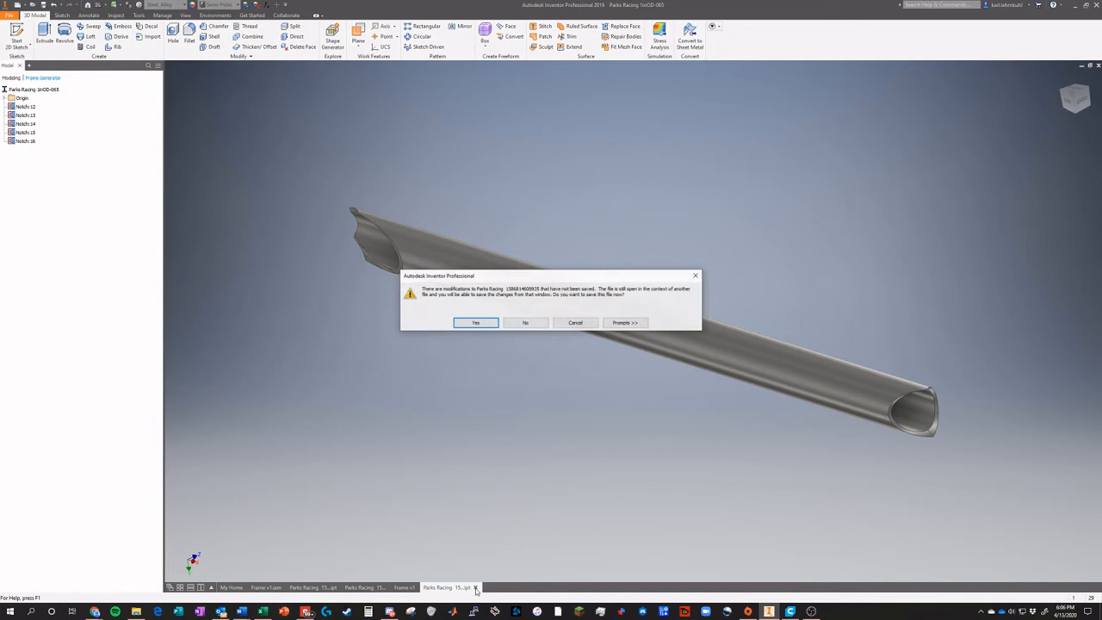
click(522, 324)
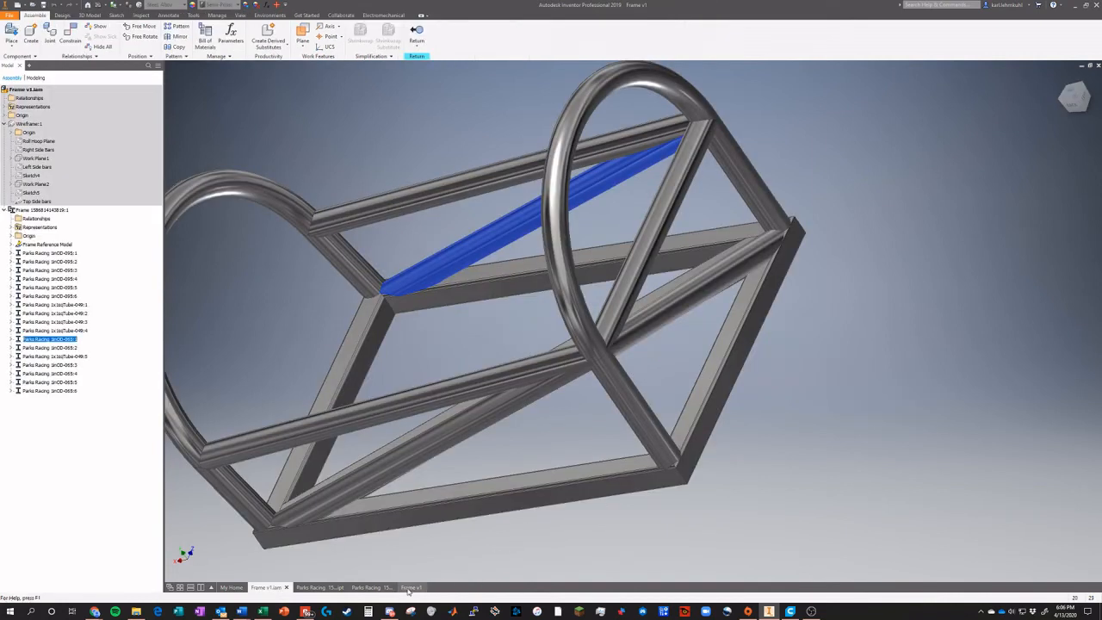
In the Frame v1 drawing, dimension the bottom tube's overall length in the front view, placing the dimension below the view
click(411, 587)
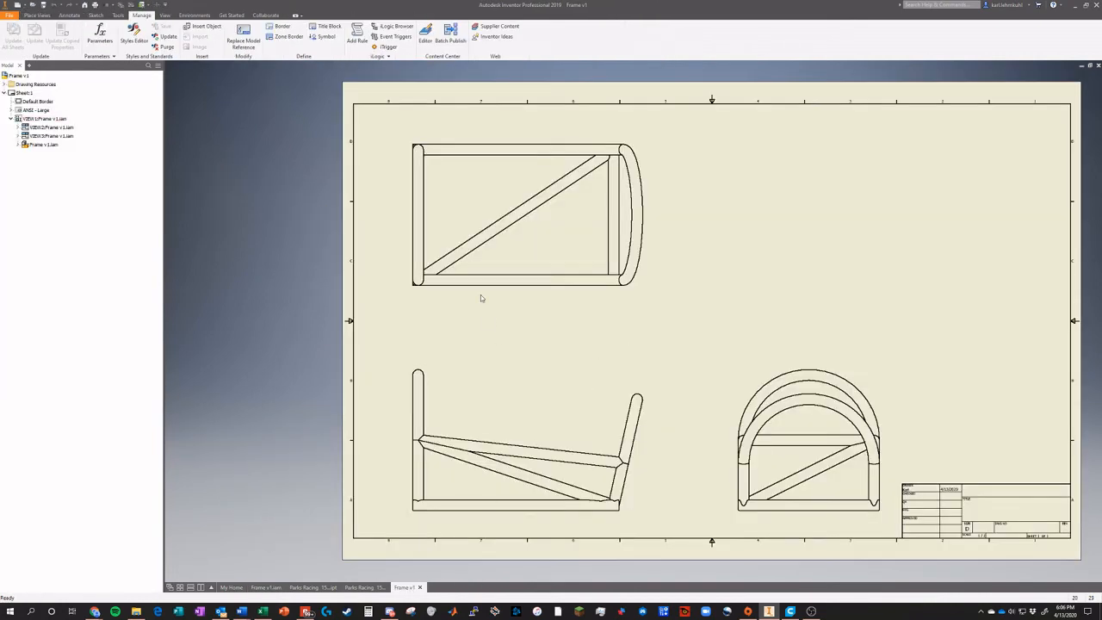
click(29, 15)
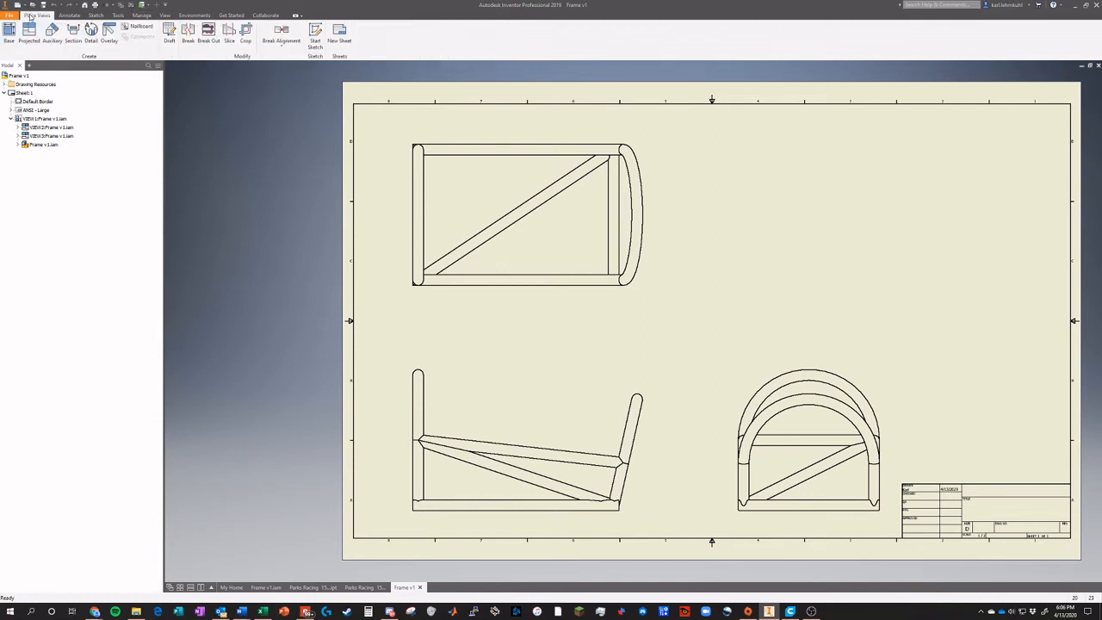
click(67, 15)
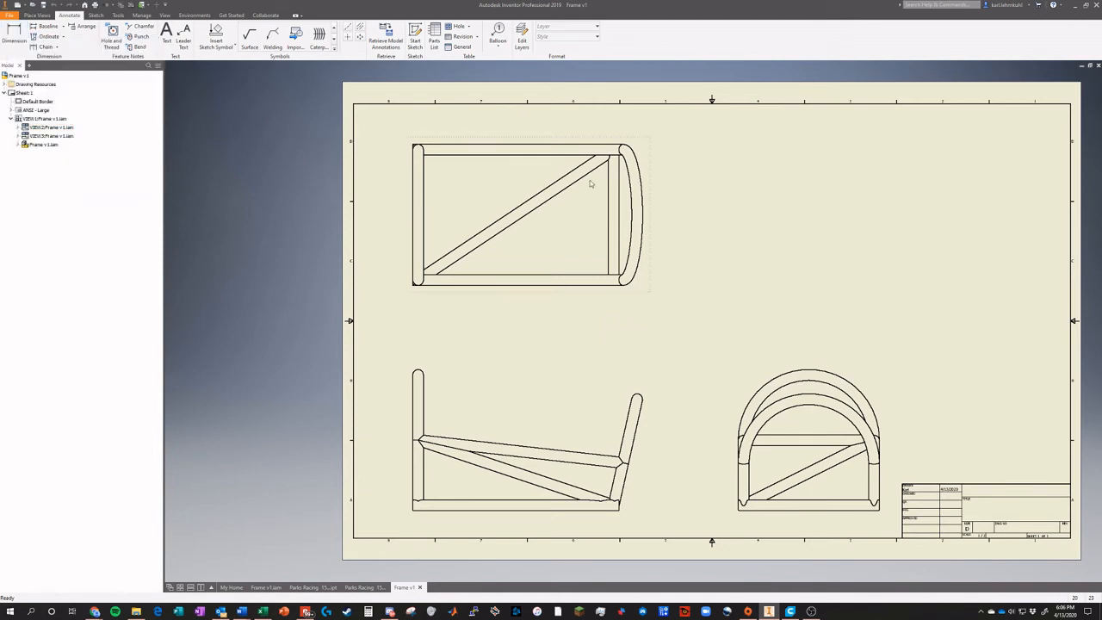
click(14, 34)
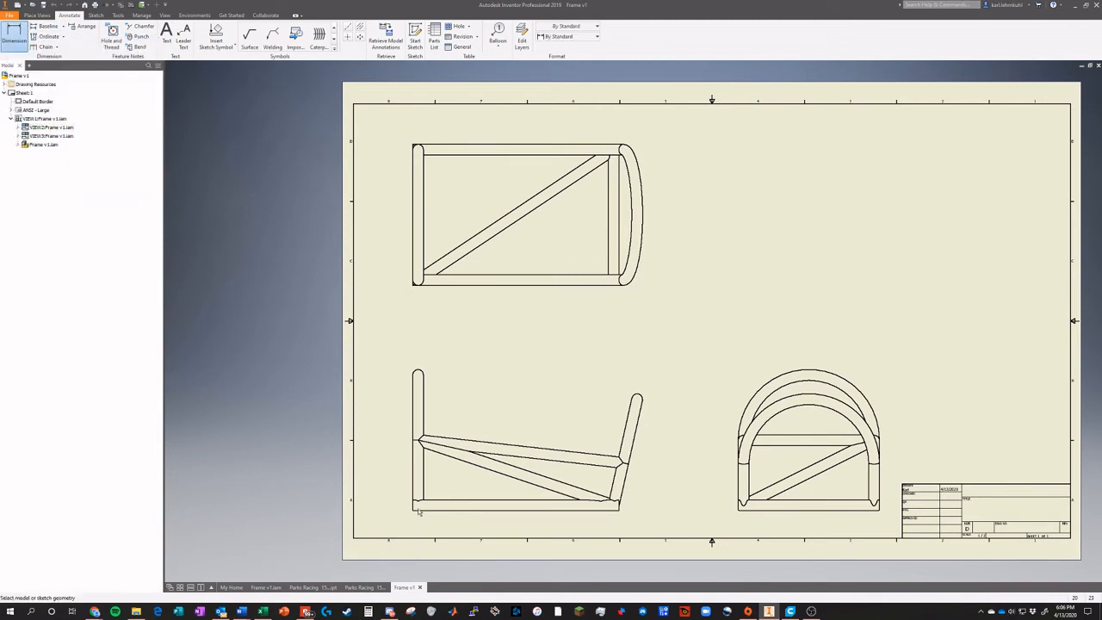
scroll(412, 511, down, 3)
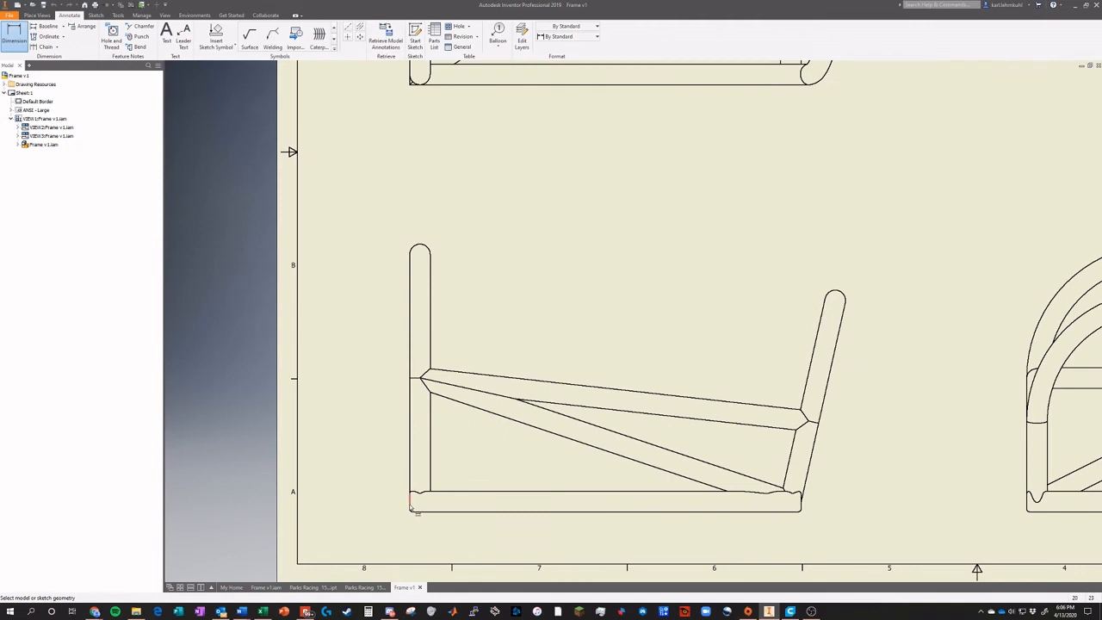
click(411, 508)
click(637, 541)
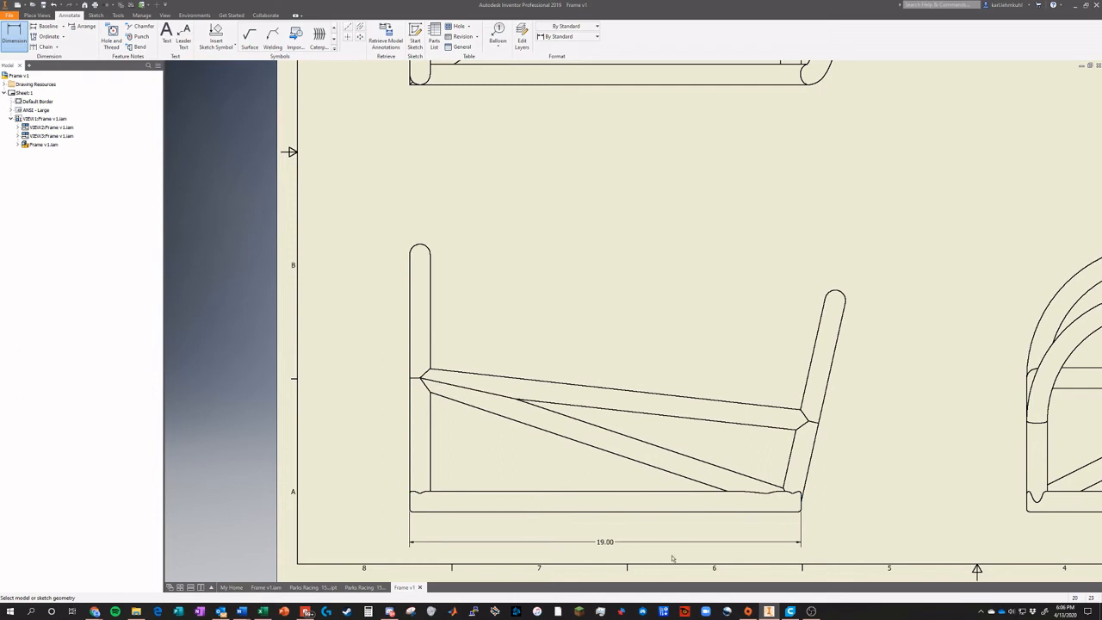
Dimension the frame's overall width between the outer side edges of the top view, placing it beside the straight end
scroll(608, 469, down, 2)
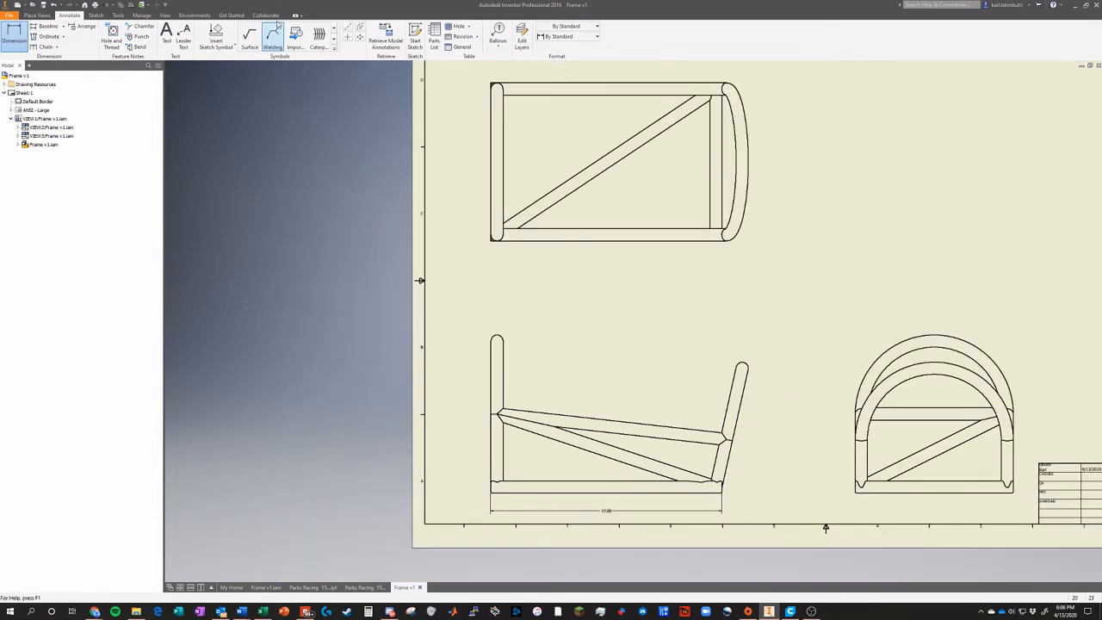
click(523, 84)
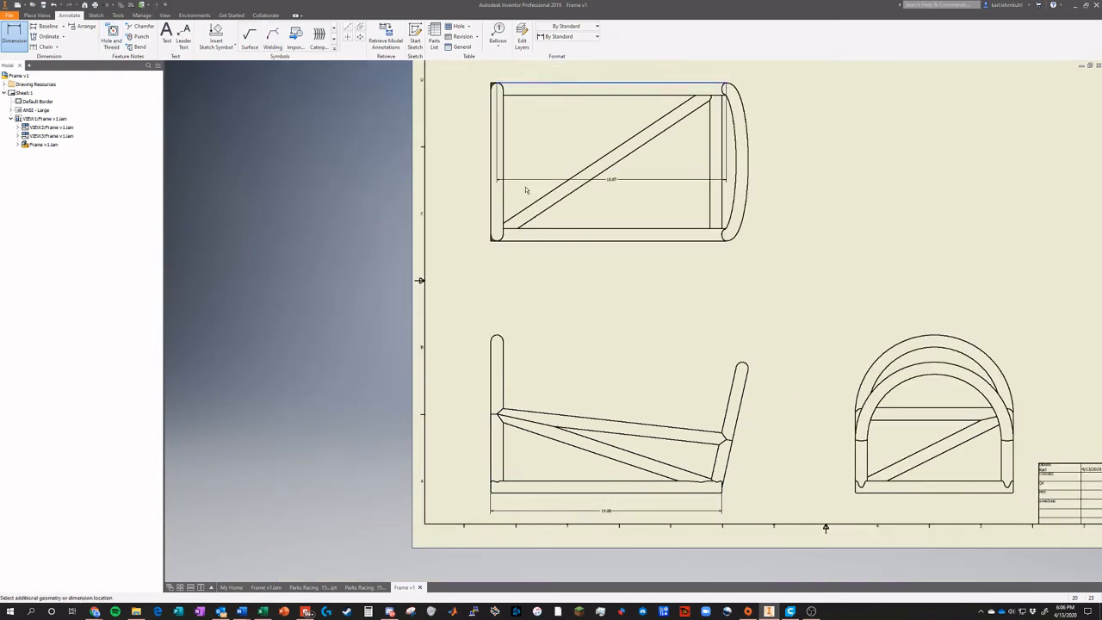
click(516, 239)
click(450, 198)
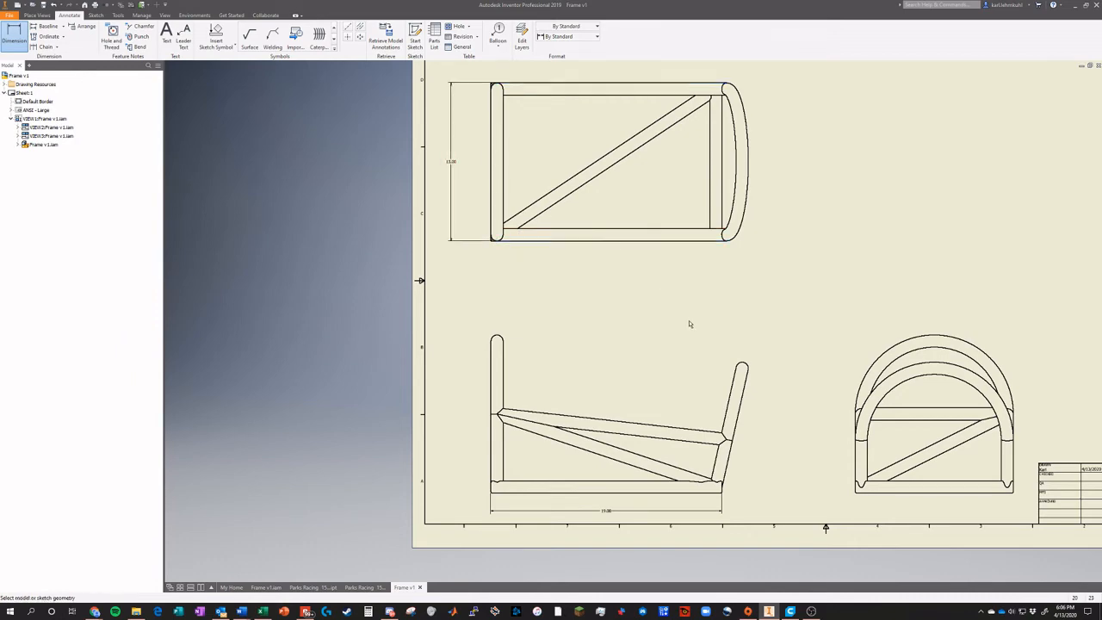
scroll(938, 358, up, 3)
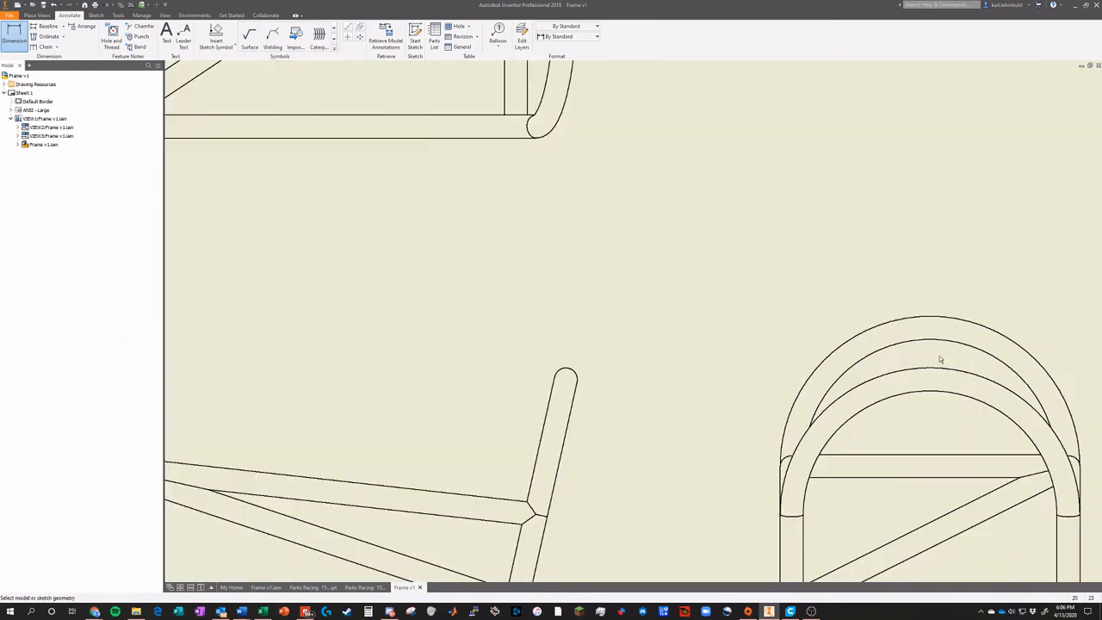
scroll(978, 346, down, 5)
scroll(1045, 334, up, 3)
scroll(955, 340, down, 5)
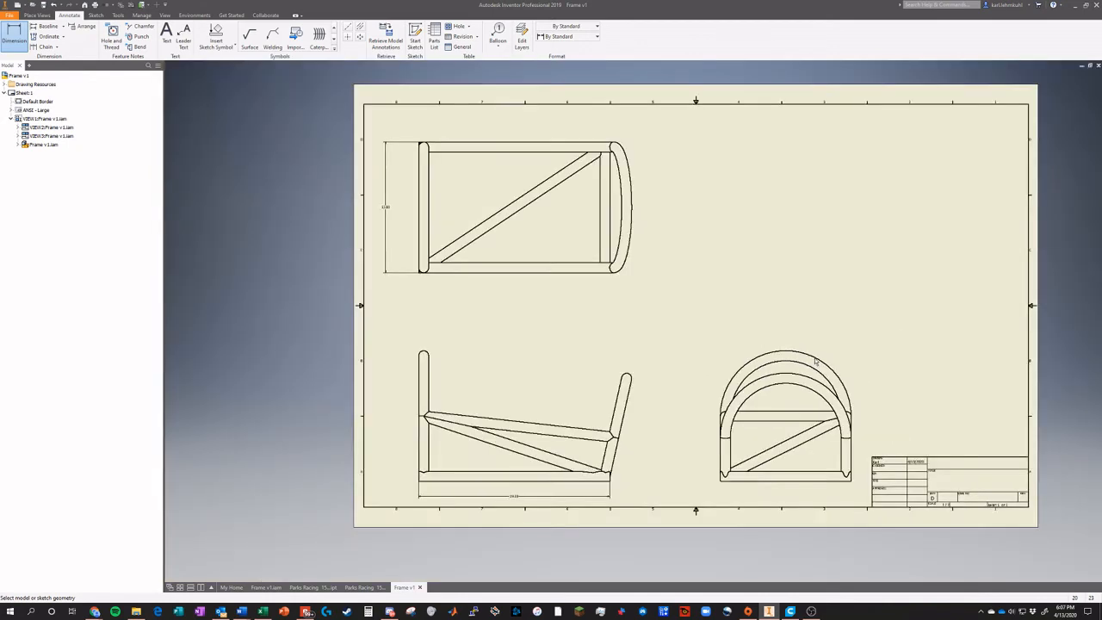
scroll(624, 474, up, 3)
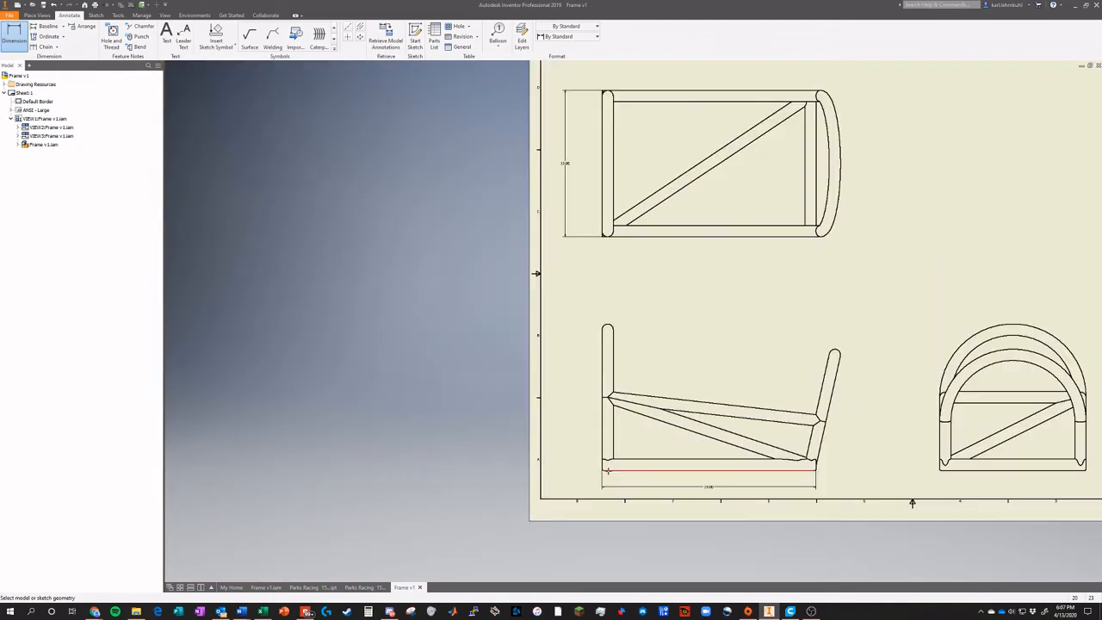
Dimension the overall height of the vertical hoop from the frame's bottom edge in the front view, placing it beside the upright
click(610, 471)
click(607, 327)
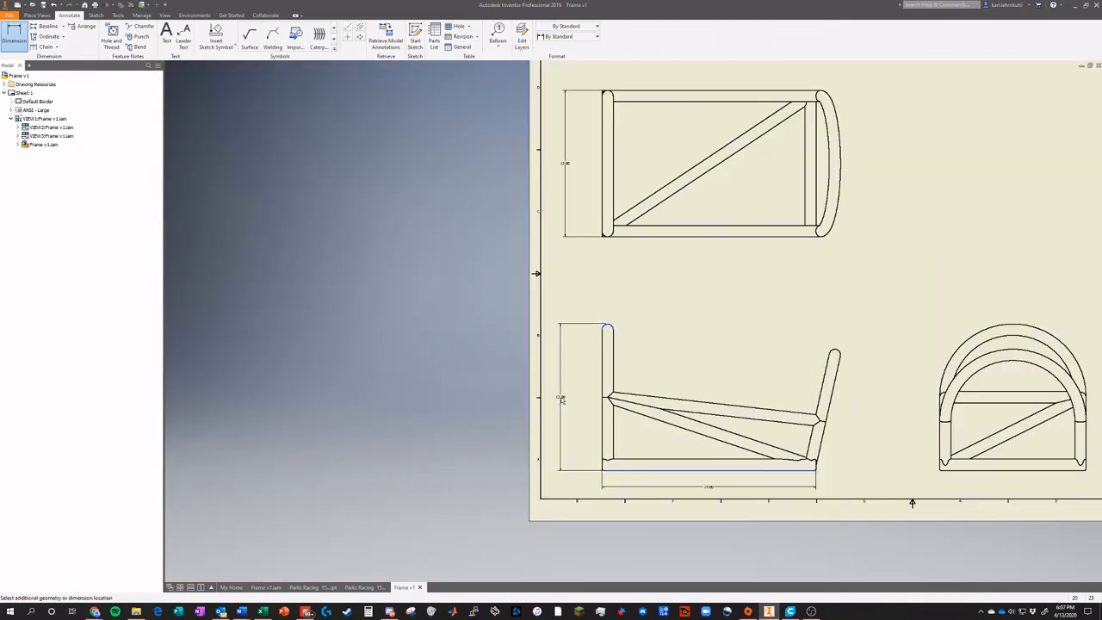
click(560, 396)
Dimension the radius of the outermost hoop arc in the side view, placing the value above and outside the arc
scroll(1093, 387, down, 2)
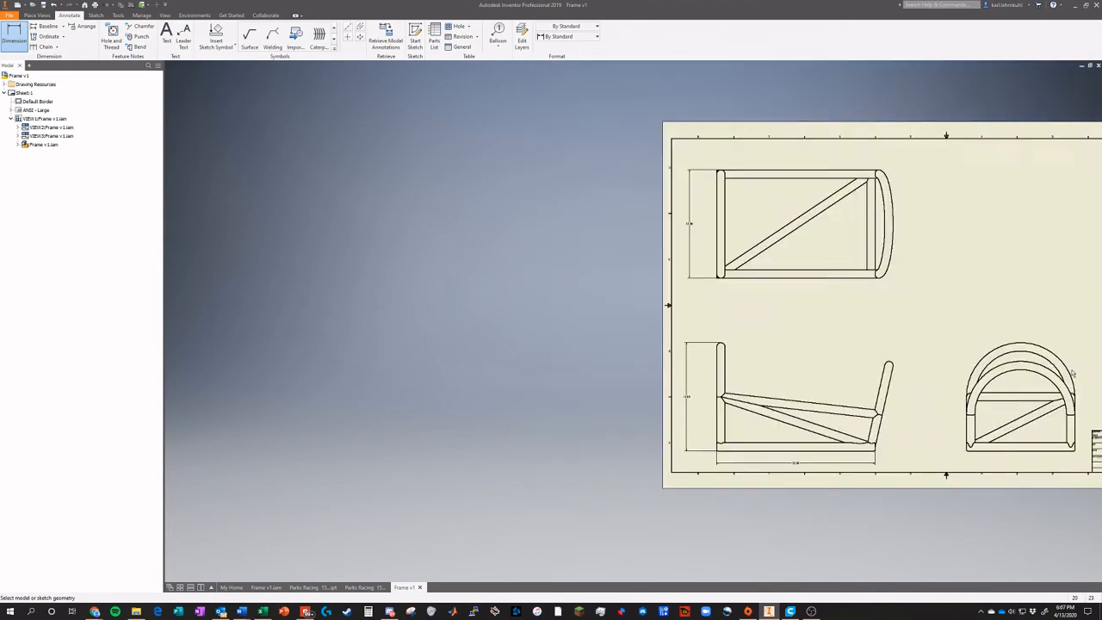
scroll(934, 327, up, 3)
click(929, 334)
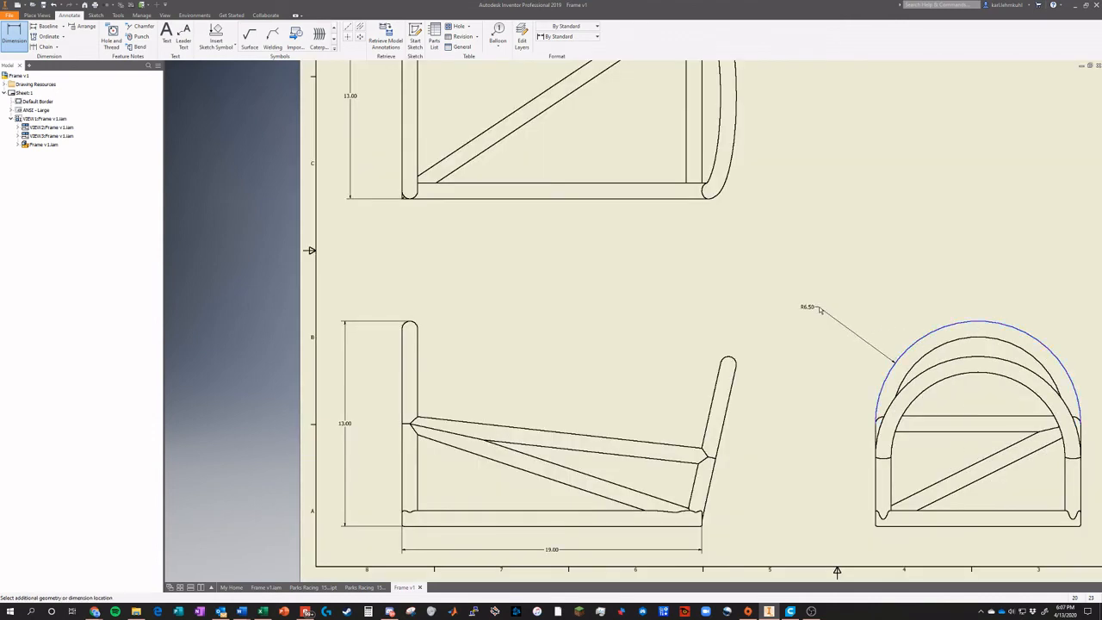
click(833, 303)
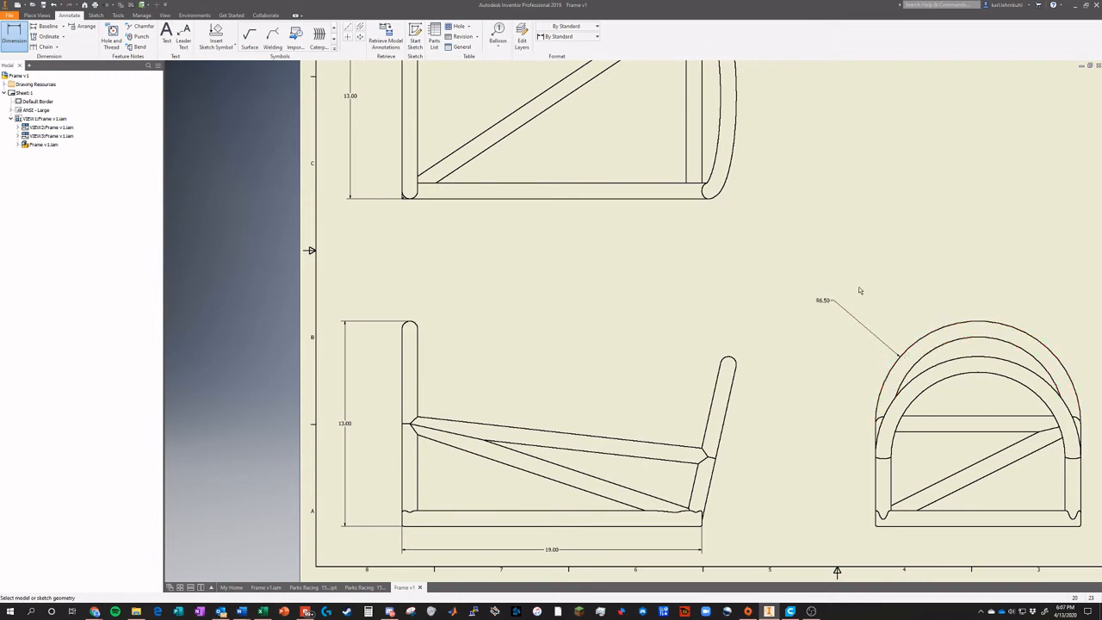
Dimension the angle between the bottom tube and the leaning hoop in the front view, placing it outside the frame
scroll(522, 362, down, 5)
scroll(522, 362, up, 3)
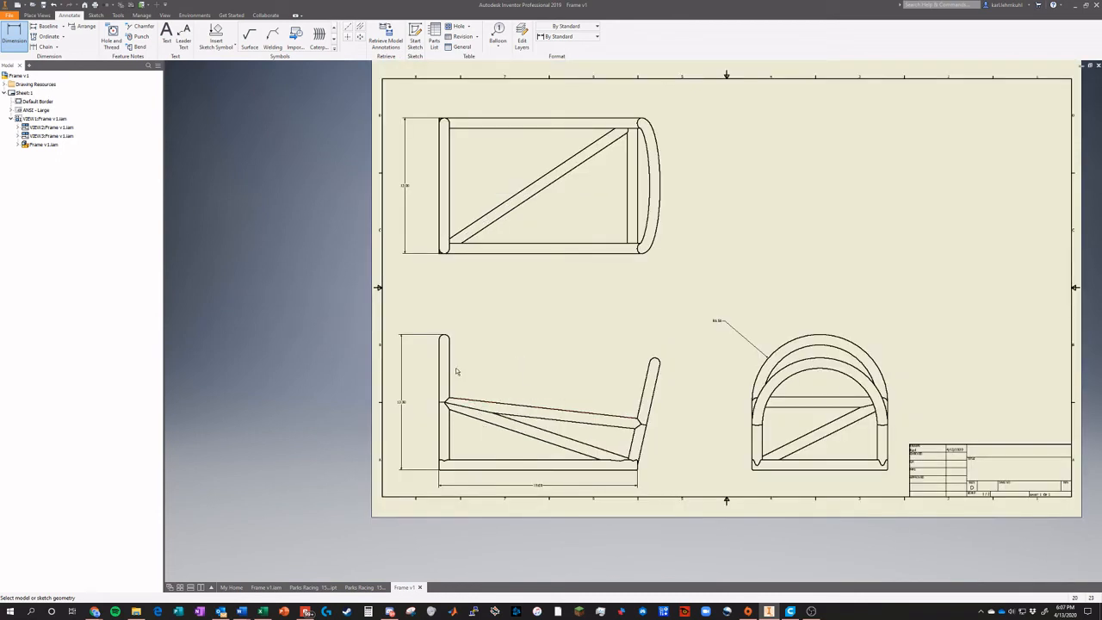
click(646, 441)
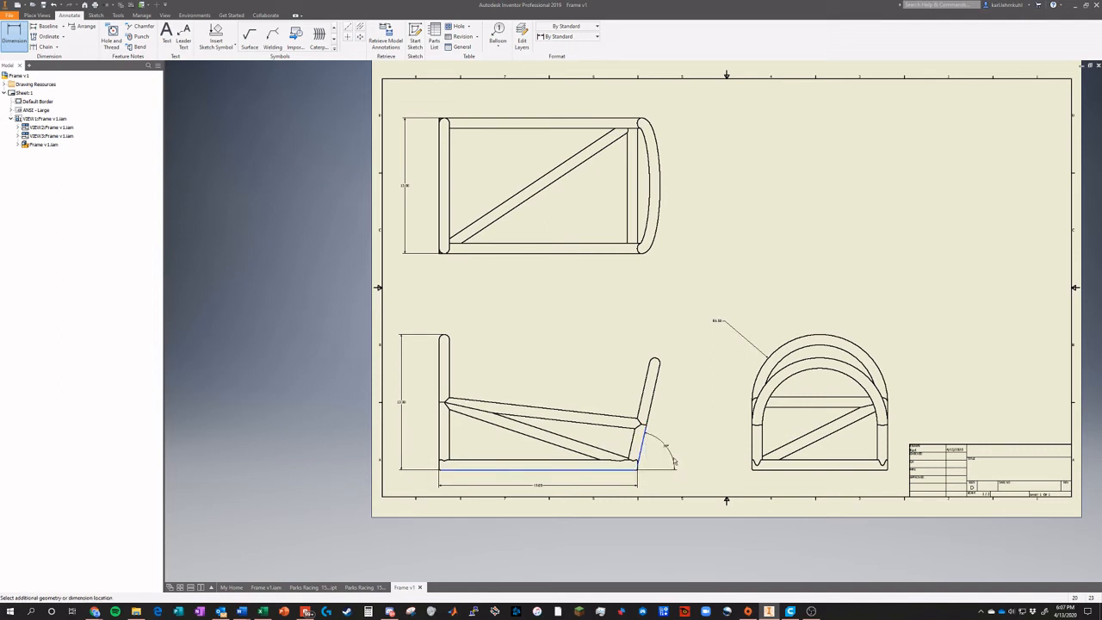
click(670, 456)
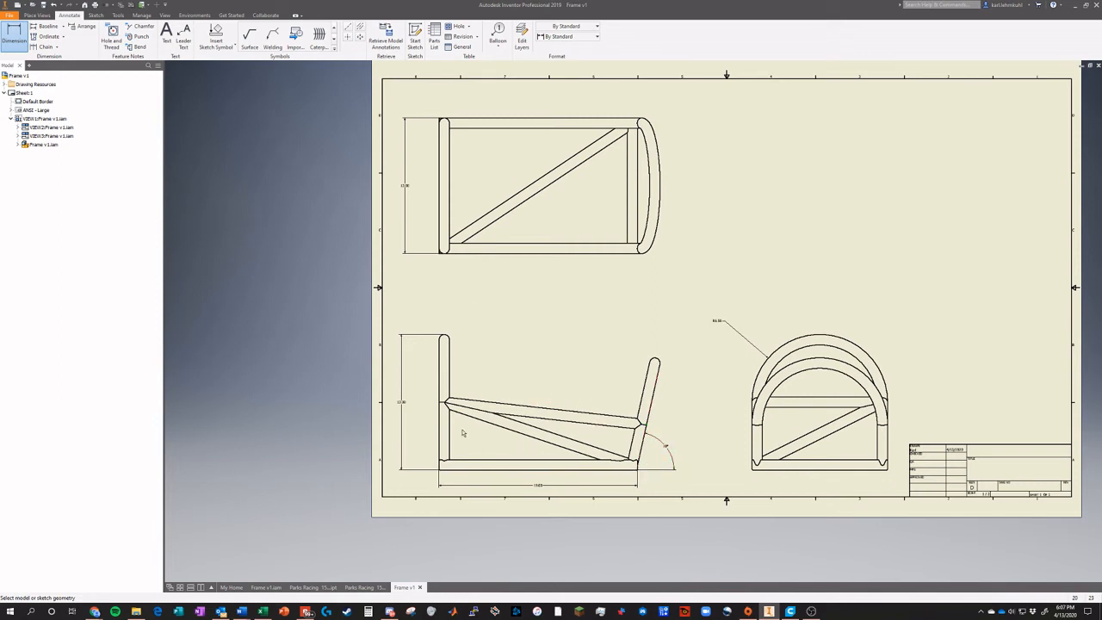
In the front view, dimension the diagonal brace's angle to the bottom tube and the sloping upper tube's angle to the vertical hoop
click(540, 438)
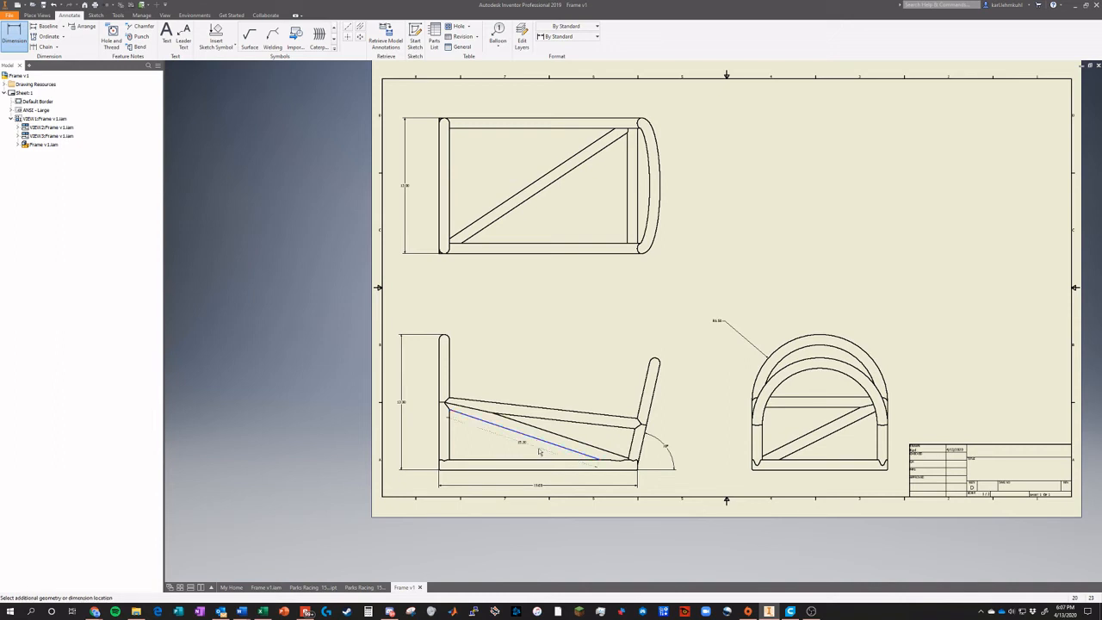
click(541, 458)
click(515, 444)
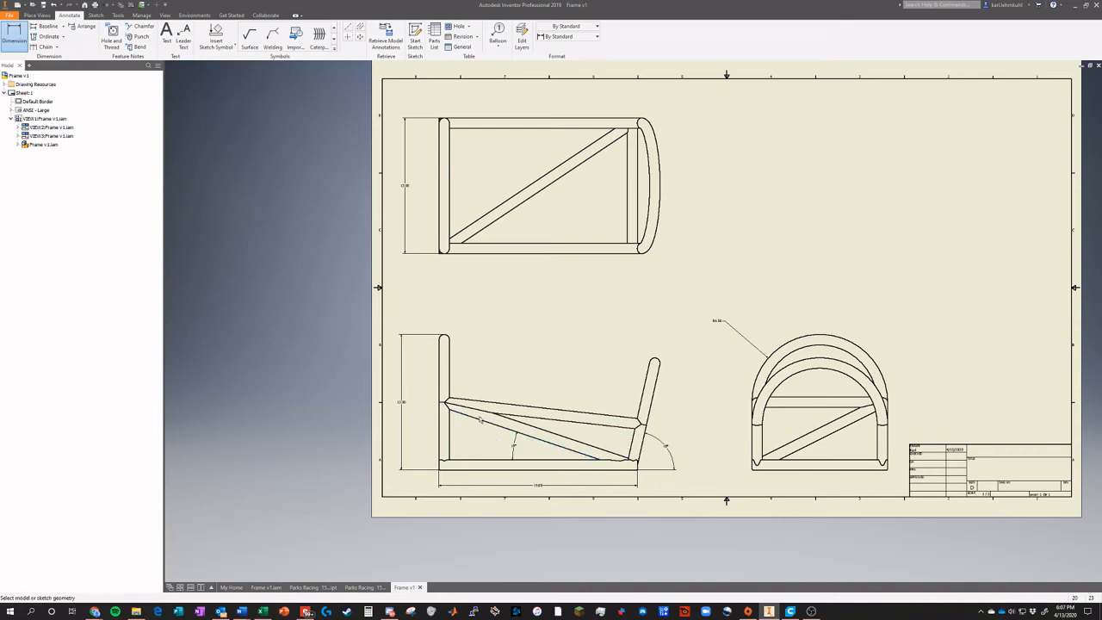
click(477, 403)
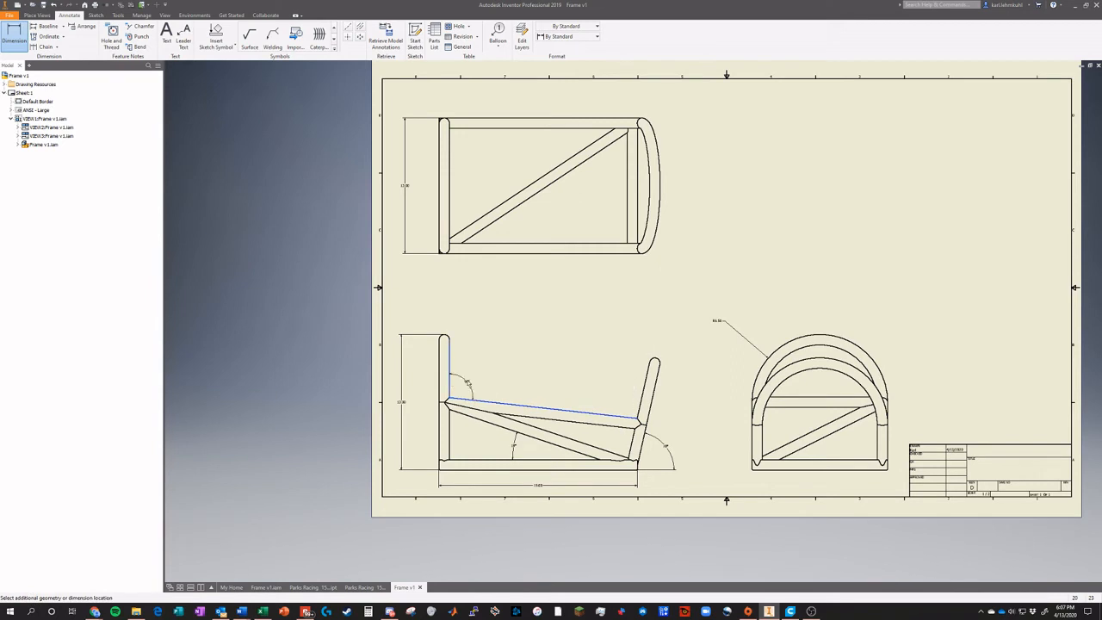
click(450, 384)
scroll(457, 401, up, 5)
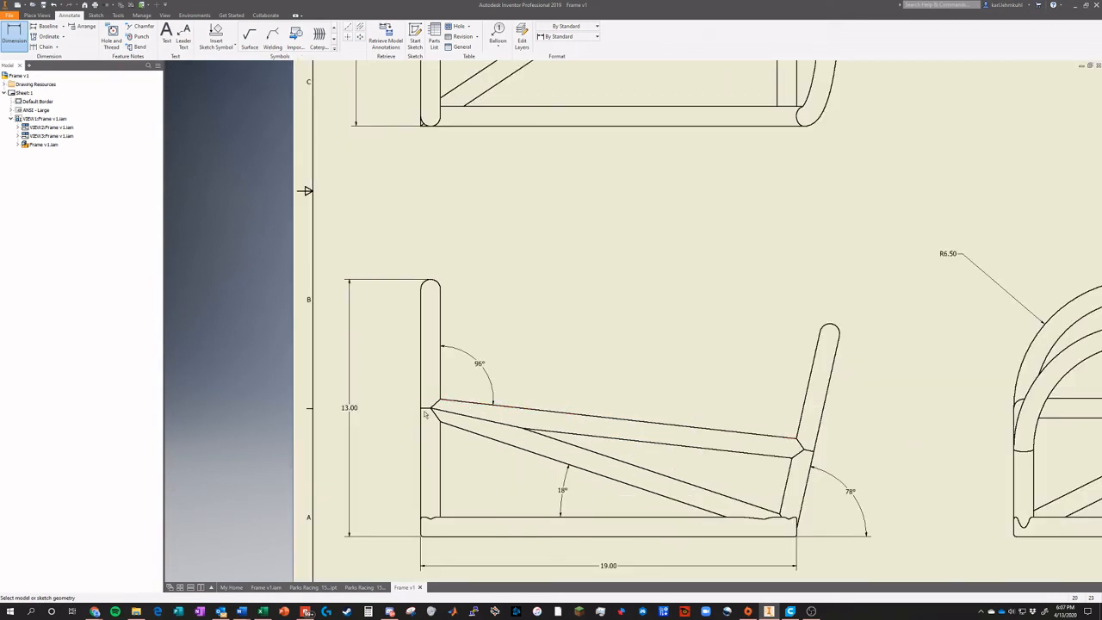
Dimension the vertical height from the bottom edge to the joint of the sloping tube and leaning hoop, placing it outside the angle dimension
scroll(456, 404, down, 4)
scroll(690, 442, up, 3)
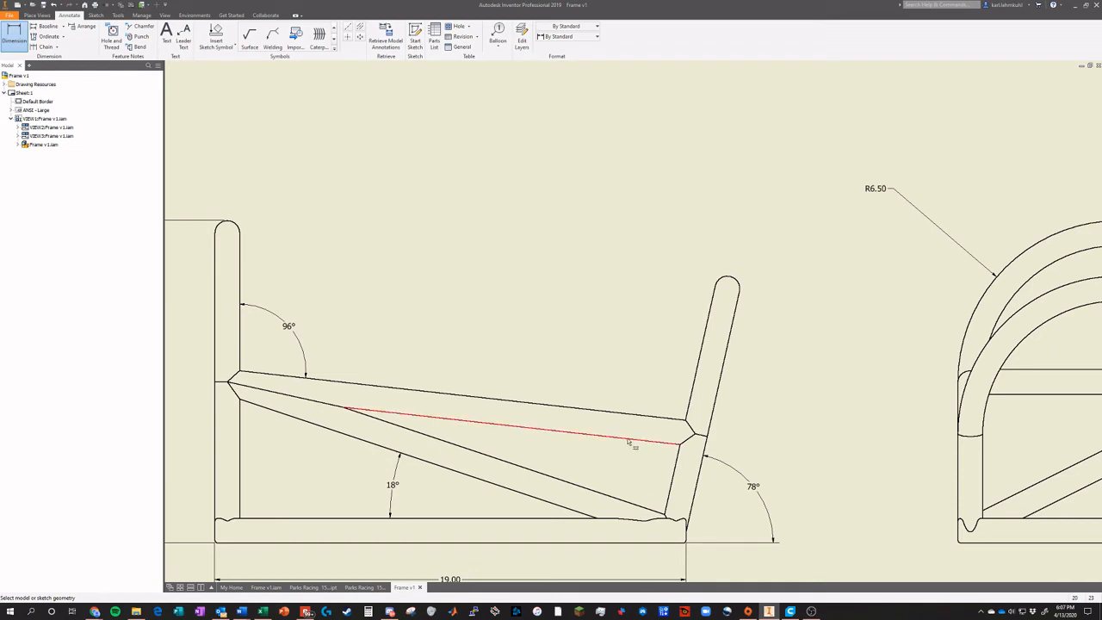
click(684, 542)
click(692, 438)
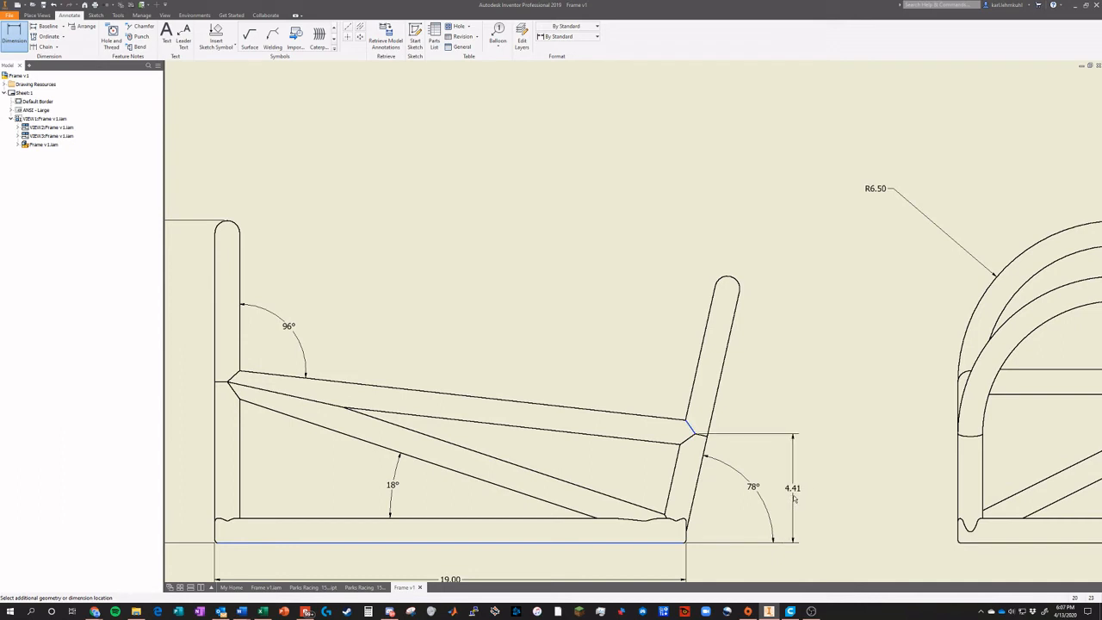
click(790, 487)
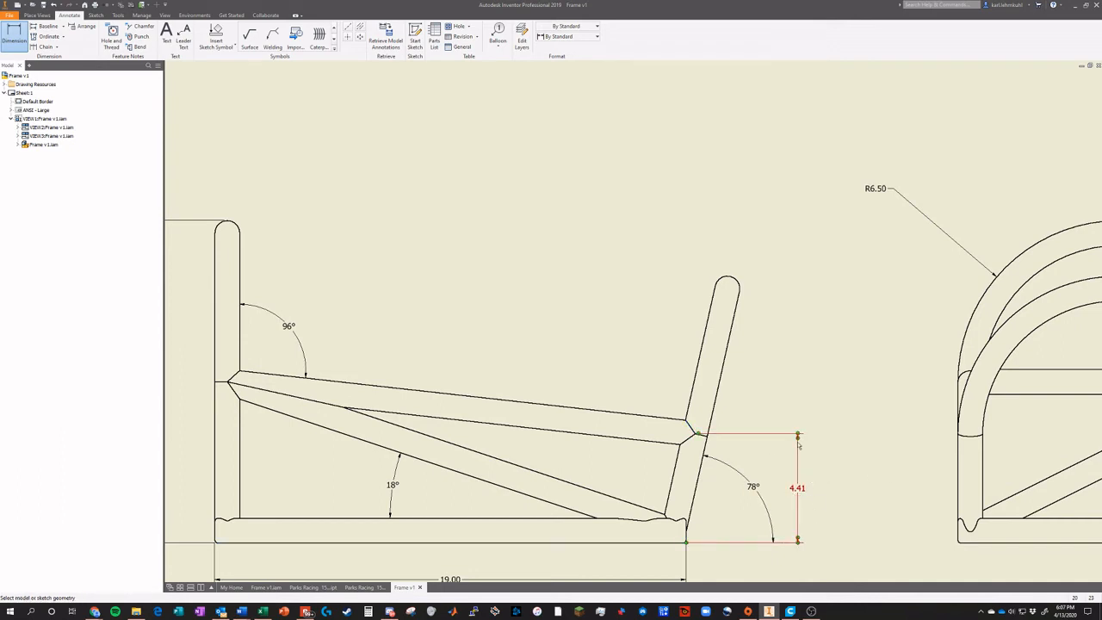
scroll(641, 434, up, 4)
scroll(640, 440, down, 3)
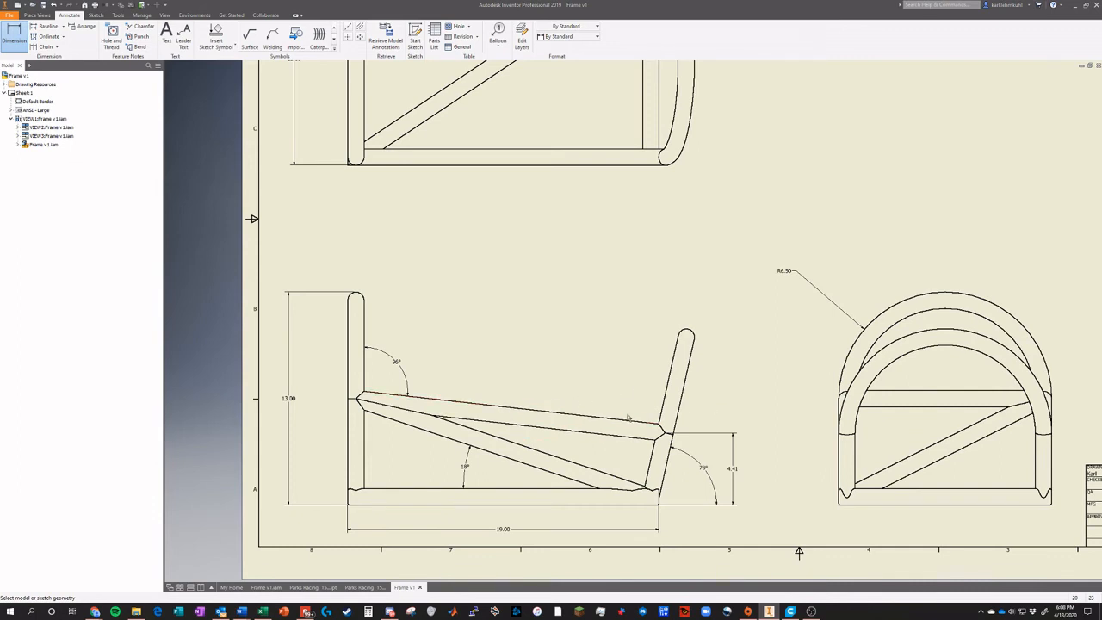
scroll(526, 395, up, 6)
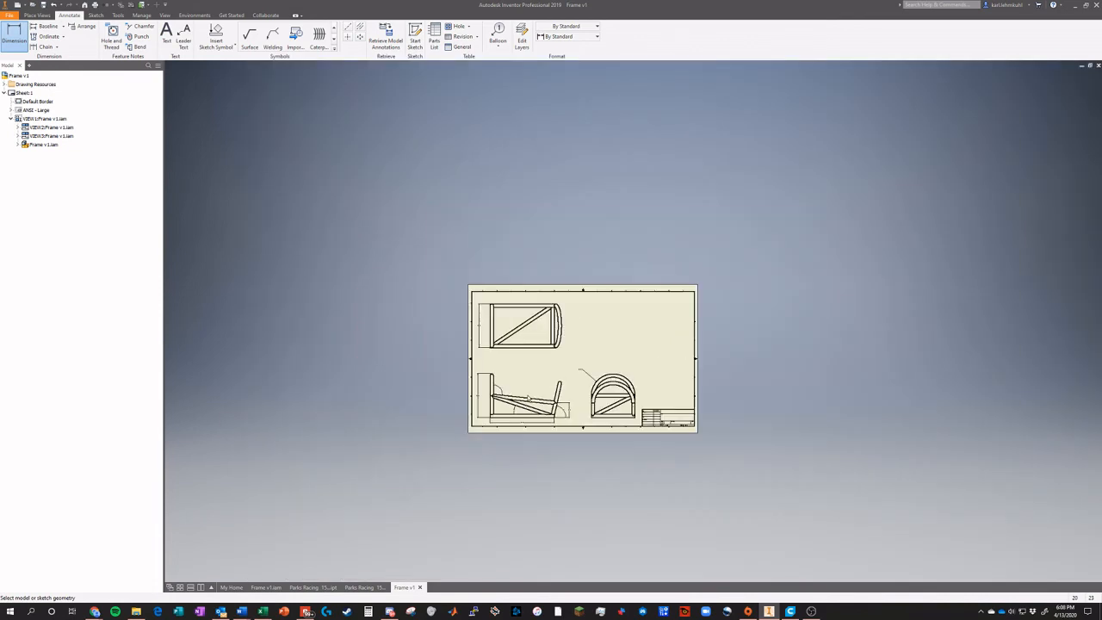
scroll(526, 394, down, 5)
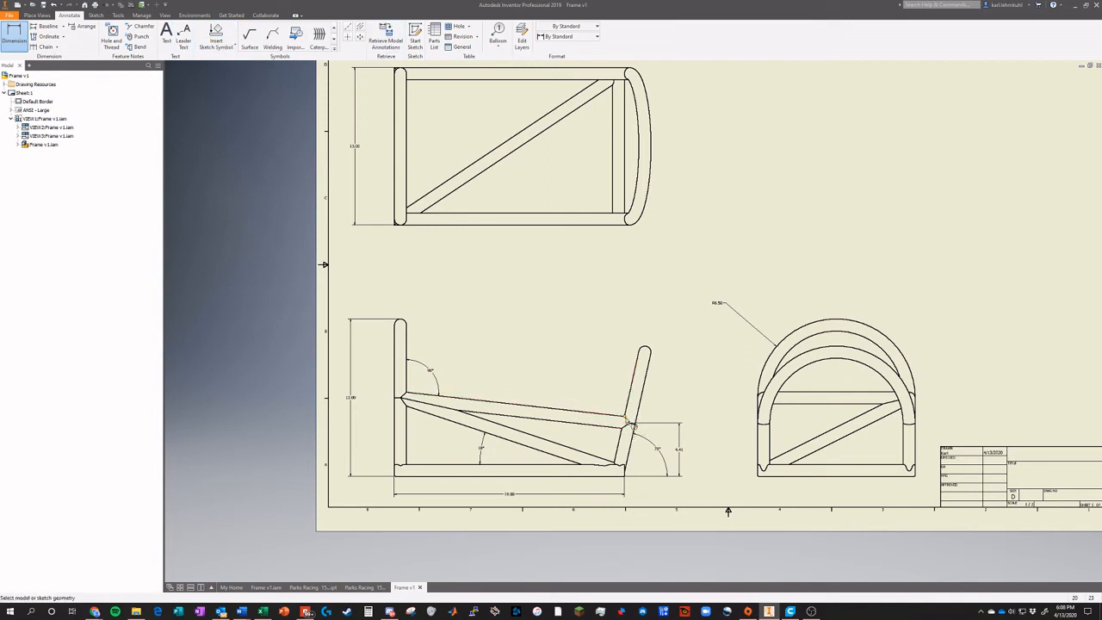
click(622, 416)
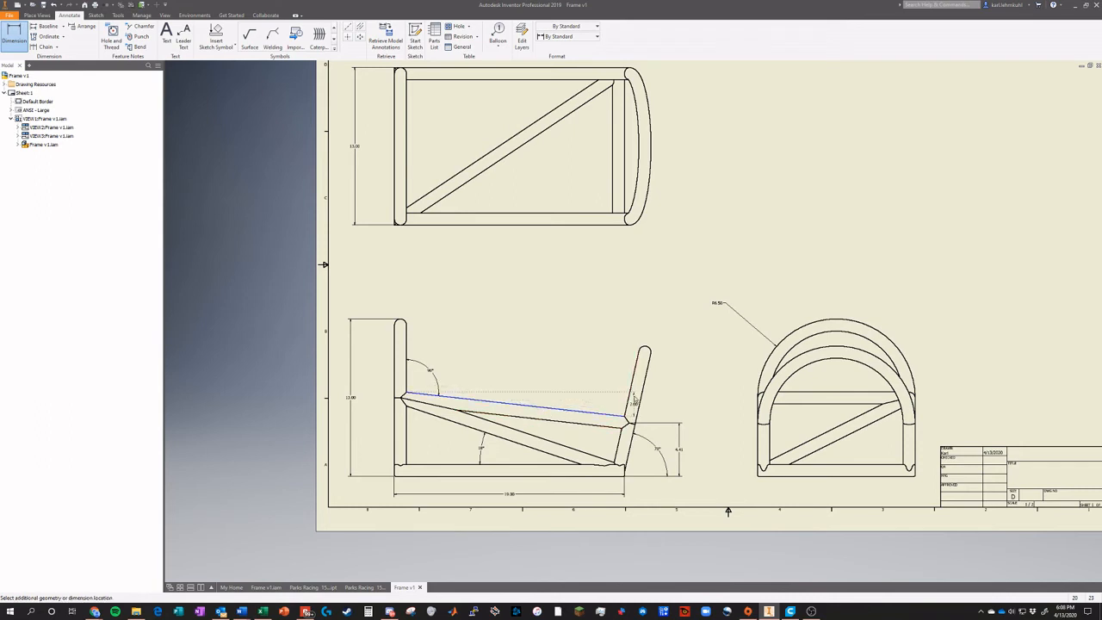
key(Escape)
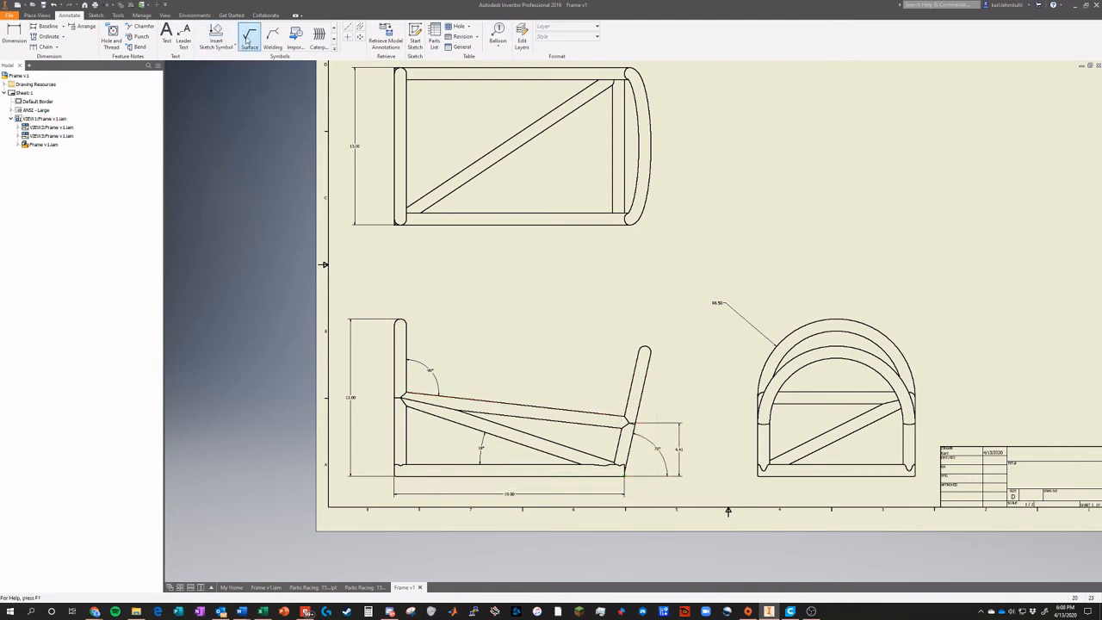
click(182, 34)
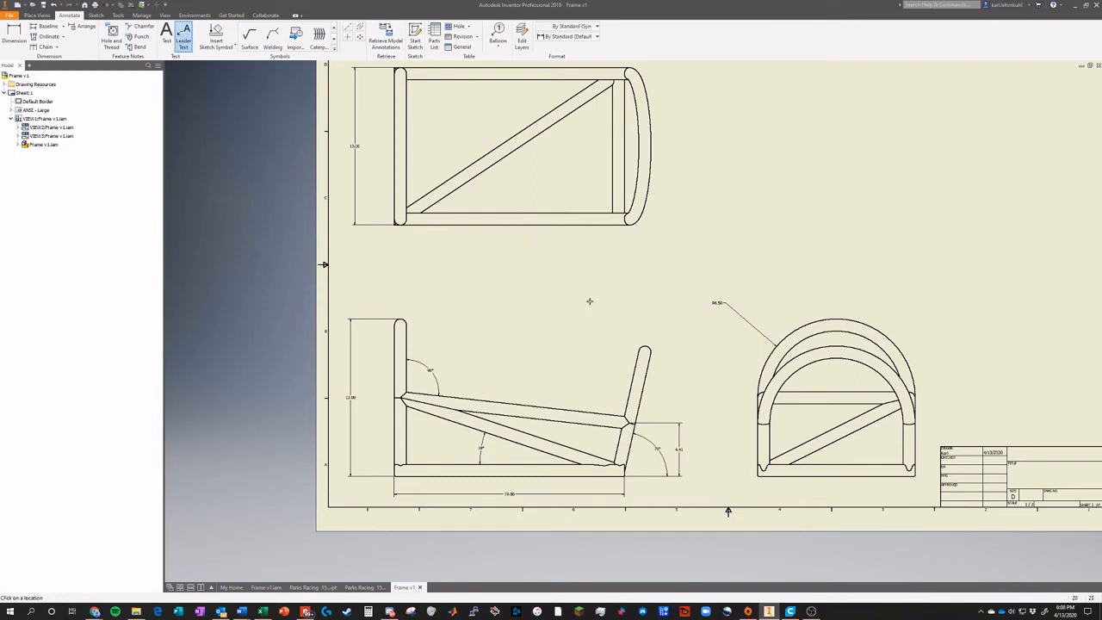
click(509, 226)
click(547, 265)
right_click(548, 267)
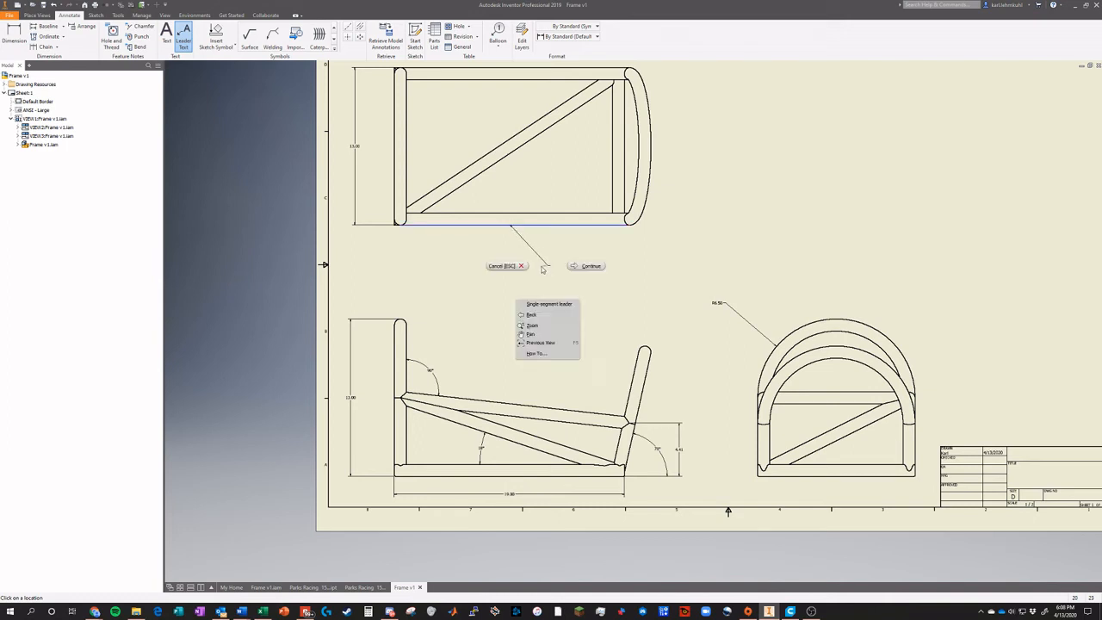
click(586, 268)
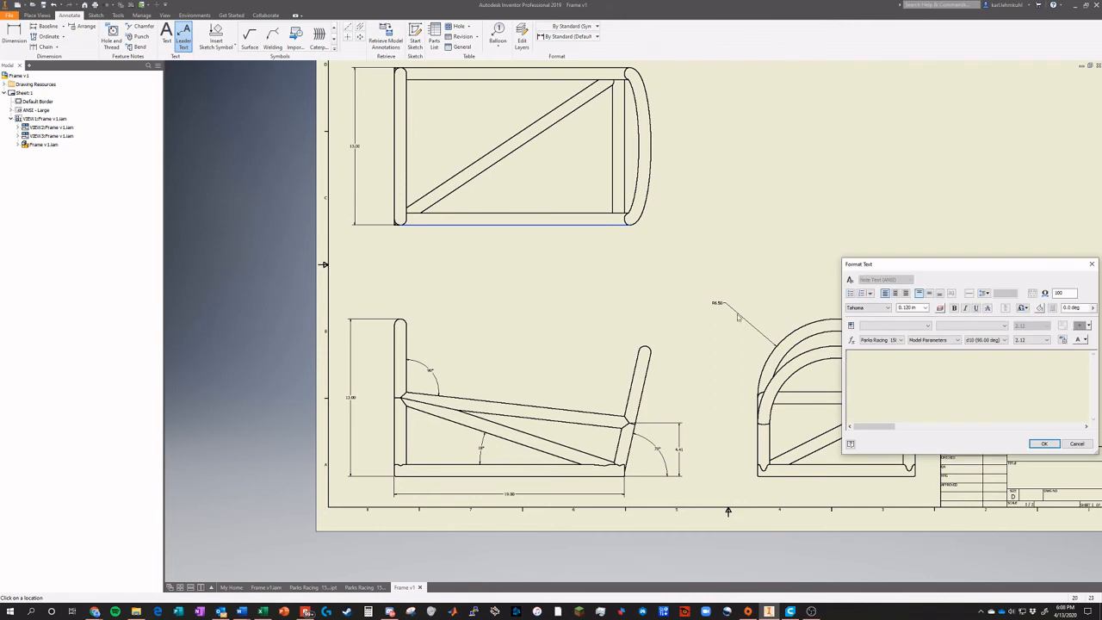
click(1075, 443)
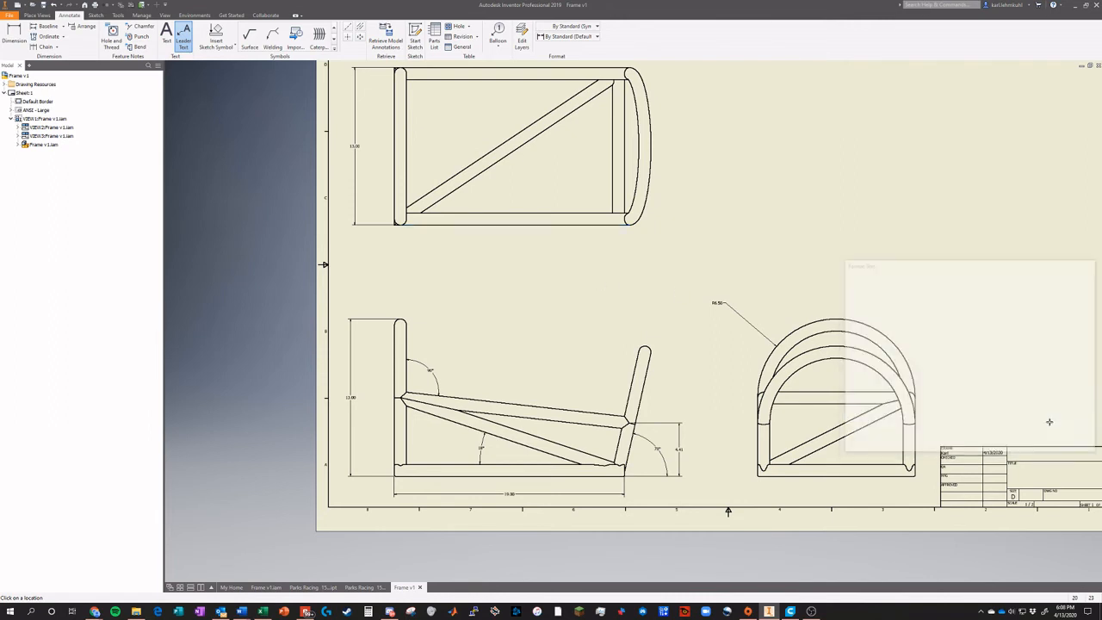
Attach a leader note reading 1" x 1" x 0.049" to the lower side tube in the top view, with the text below the tube
click(506, 225)
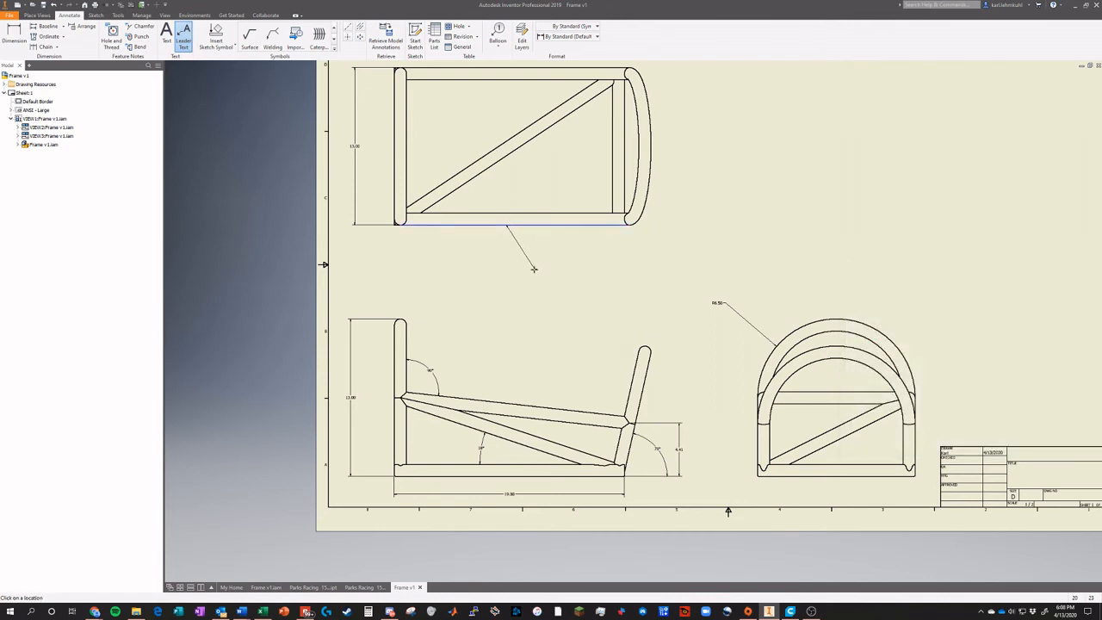
click(536, 269)
right_click(563, 270)
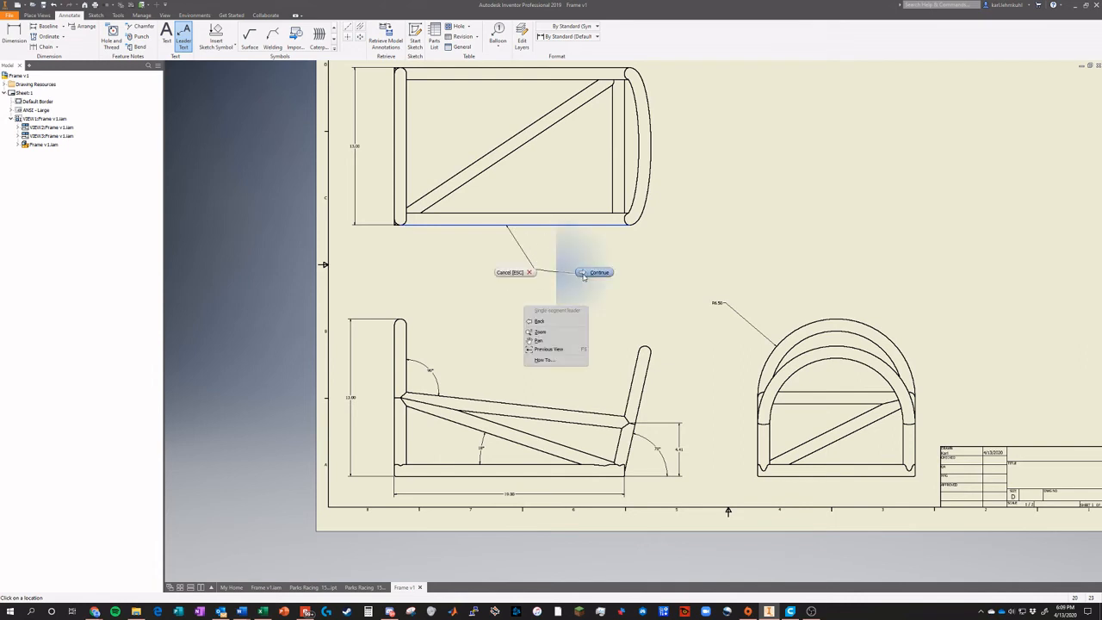
click(588, 276)
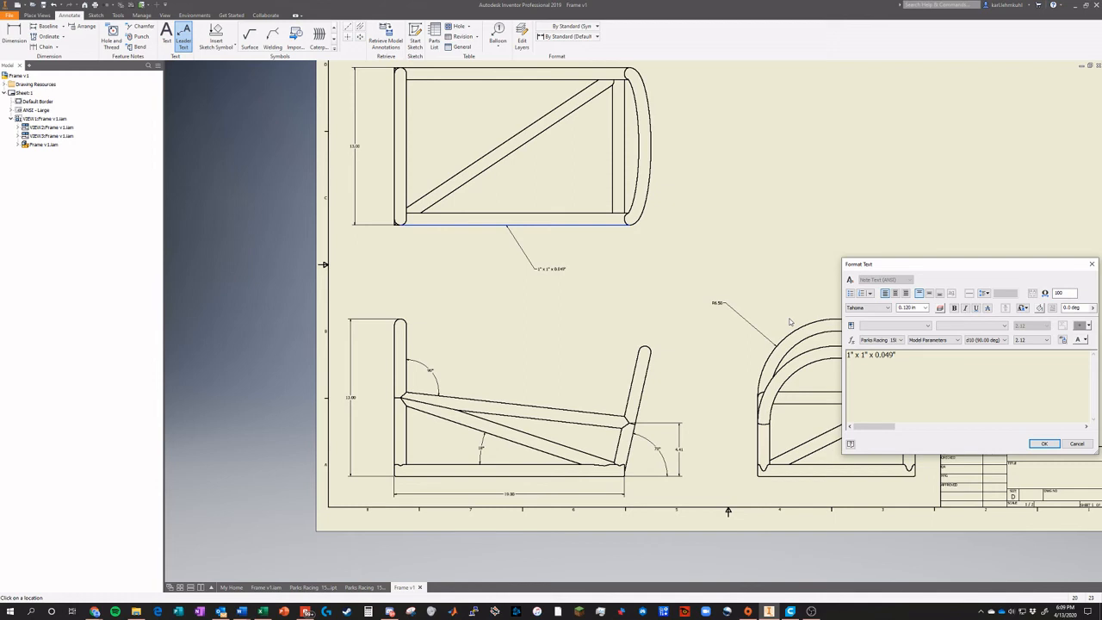
click(1041, 443)
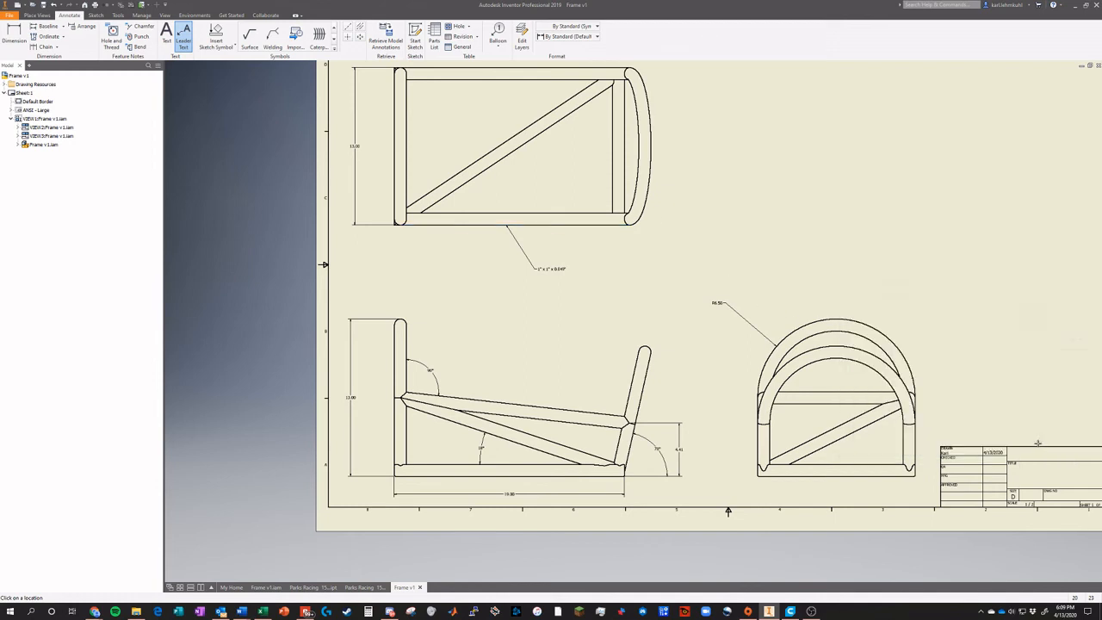
key(Escape)
Try to add a second leader from the tube-size note to the diagonal tube in the top view
right_click(548, 269)
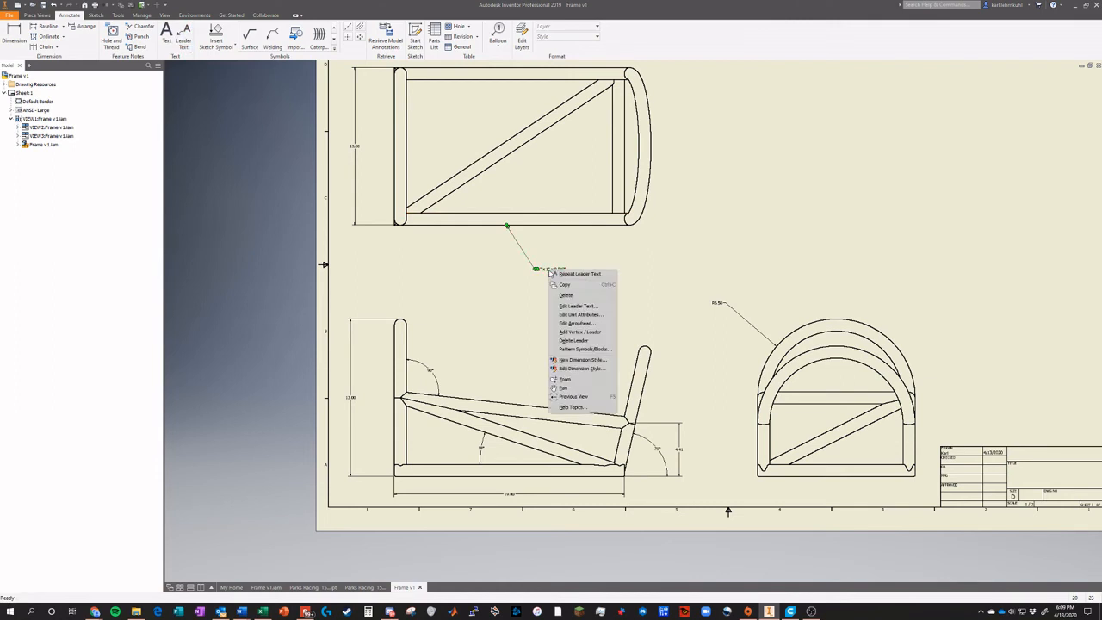
click(579, 331)
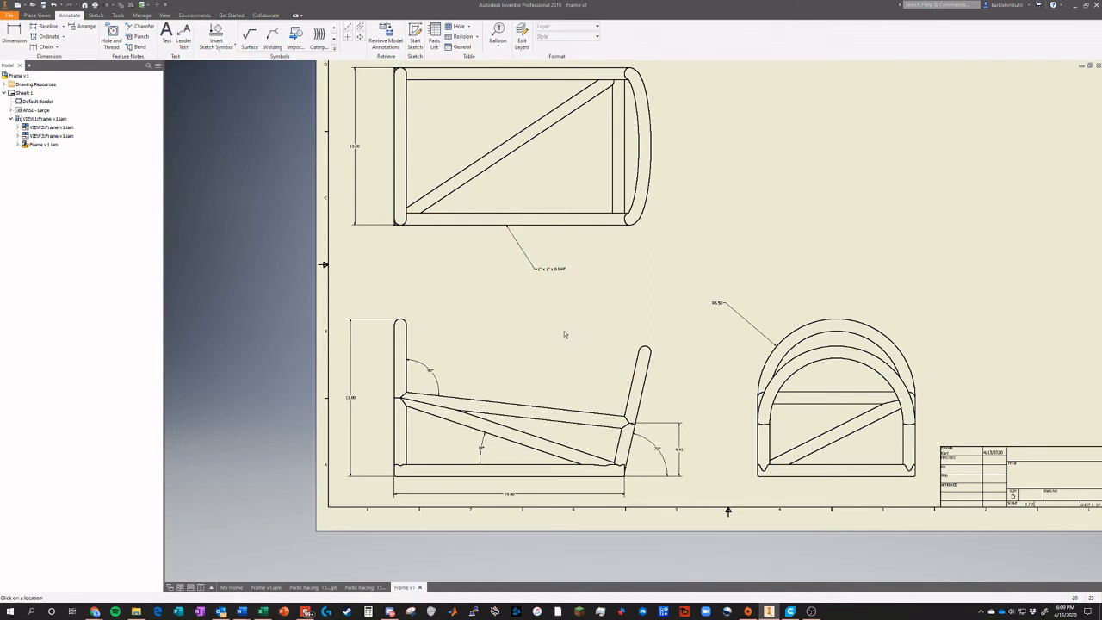
click(490, 167)
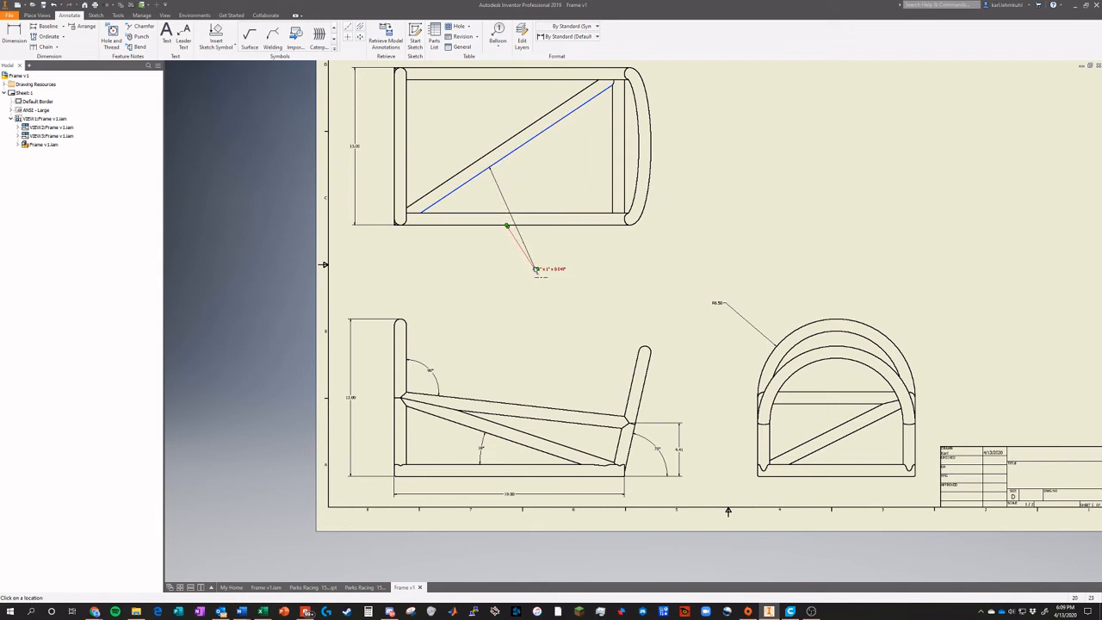
click(535, 268)
key(Escape)
scroll(530, 261, up, 5)
scroll(530, 263, down, 8)
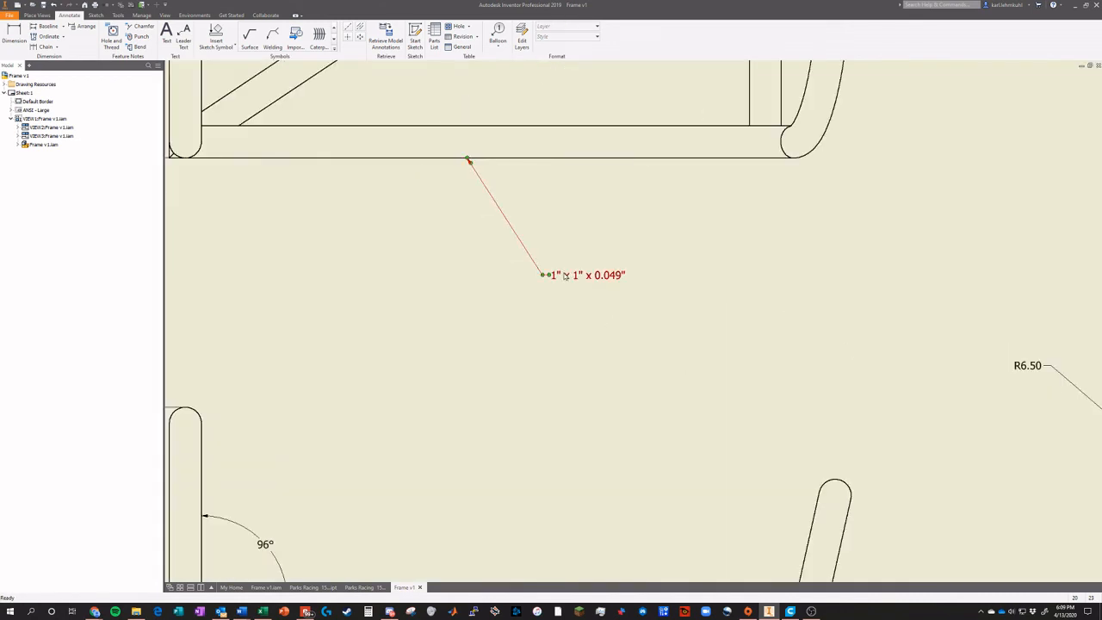
Add another leader to the 1" x 1" x 0.049" note, connecting the top view's diagonal tube to the note's existing leader vertex
right_click(564, 275)
click(581, 334)
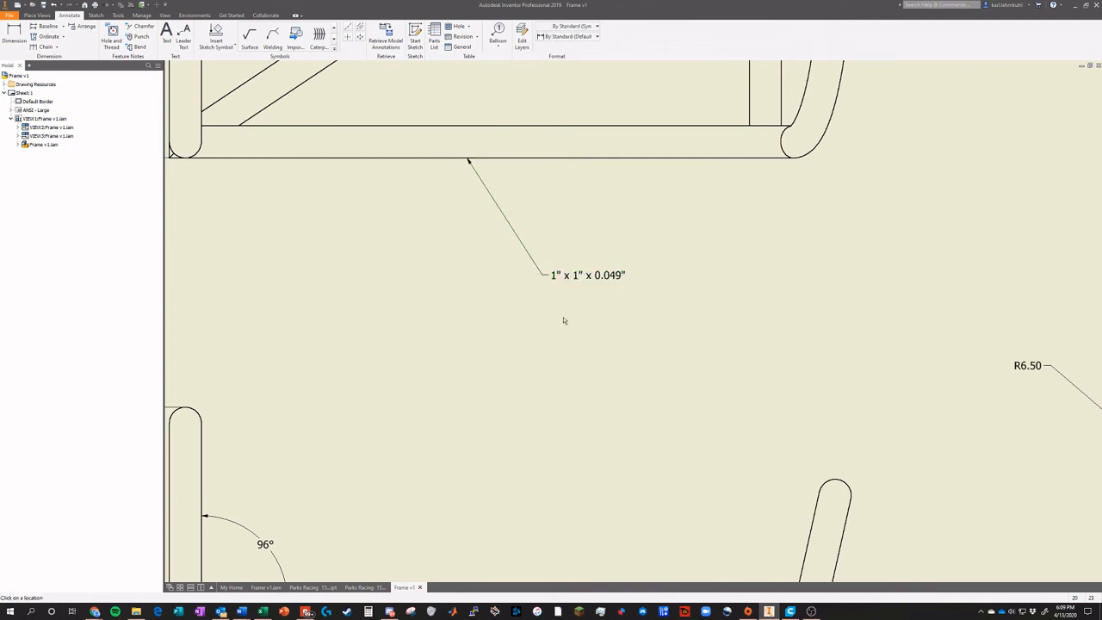
scroll(416, 101, up, 5)
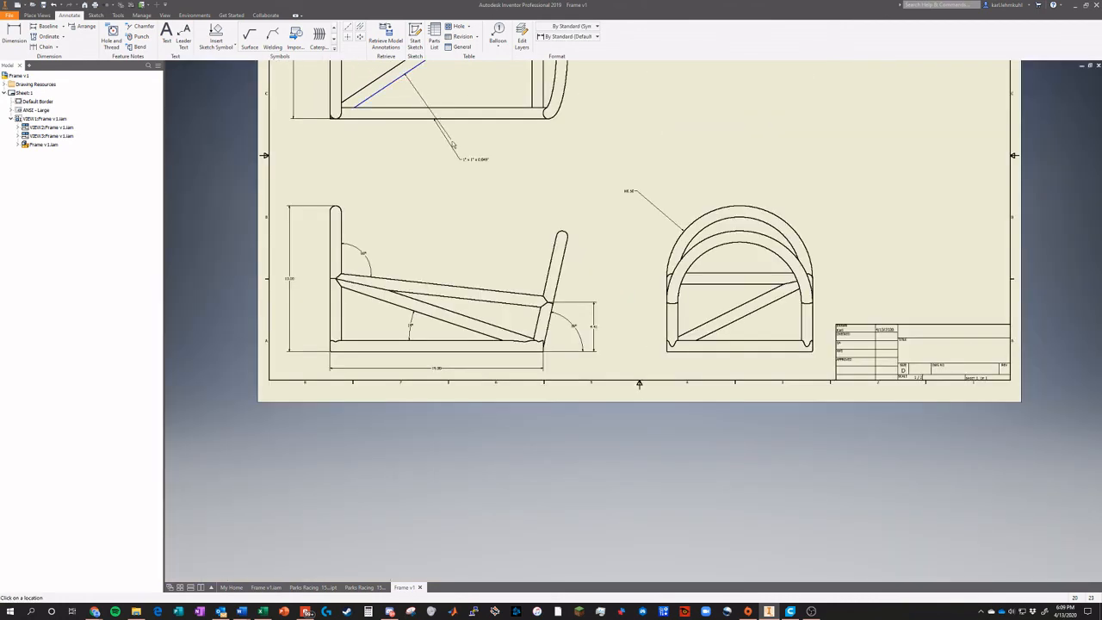
scroll(478, 181, up, 2)
scroll(478, 180, down, 6)
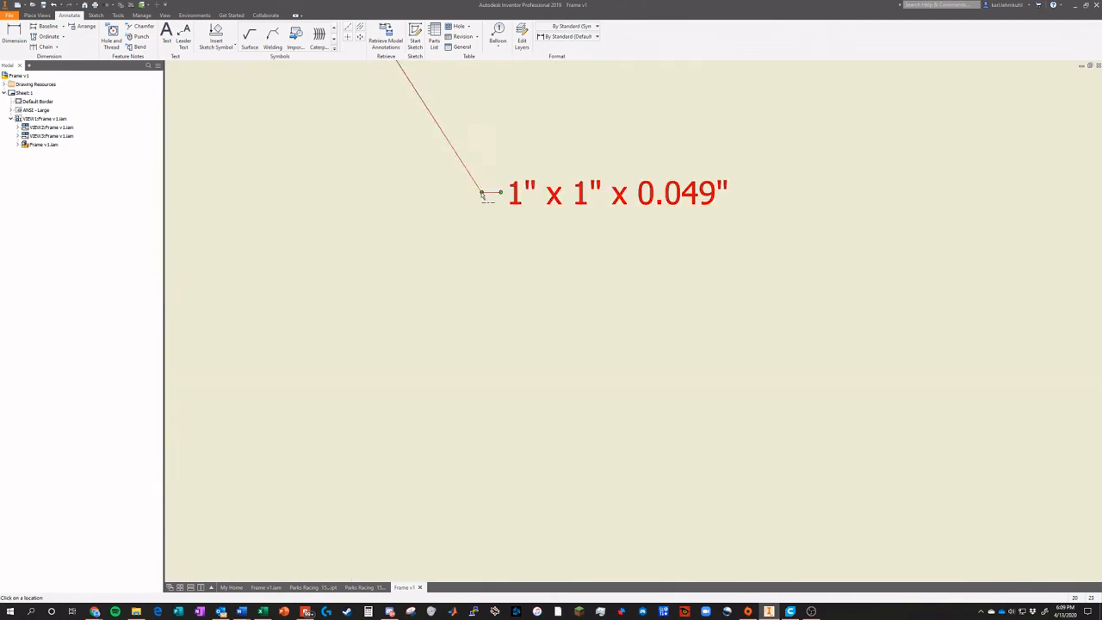
scroll(482, 194, up, 5)
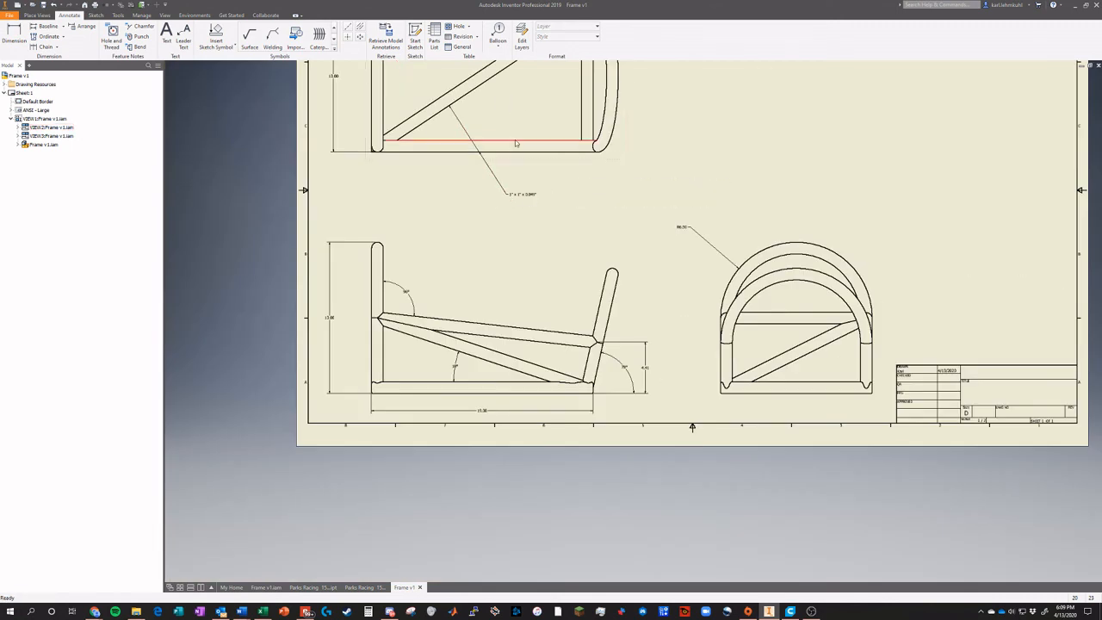
Add another leader to the 1" x 1" x 0.049" note, connecting the top view's cross tube beside the leaning hoop to the shared vertex
scroll(525, 136, up, 3)
scroll(525, 135, down, 4)
click(505, 221)
right_click(504, 222)
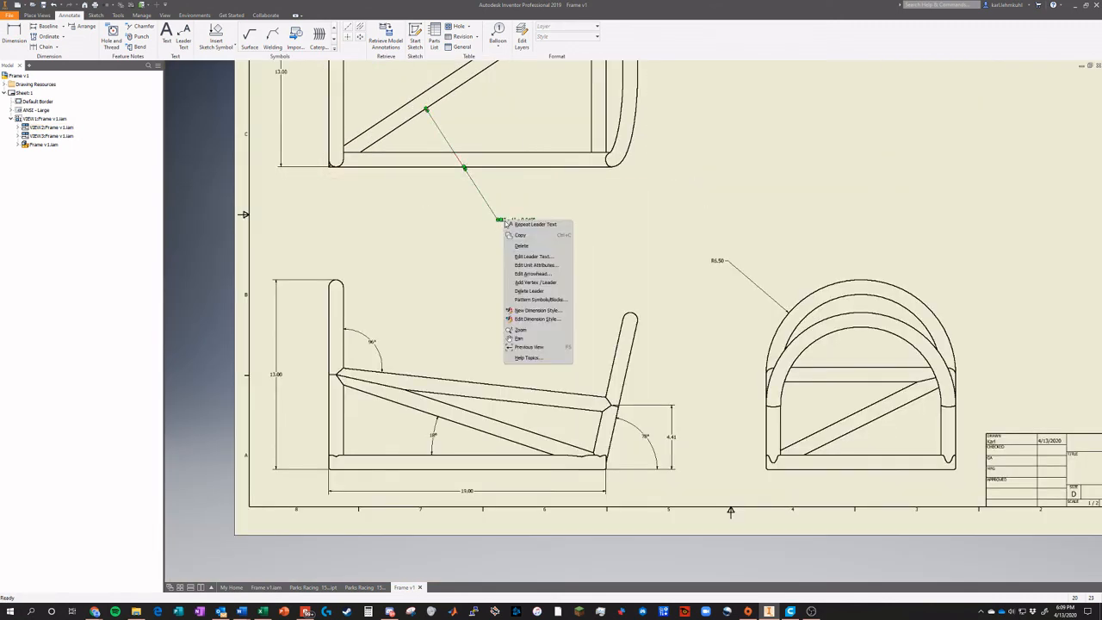
click(527, 282)
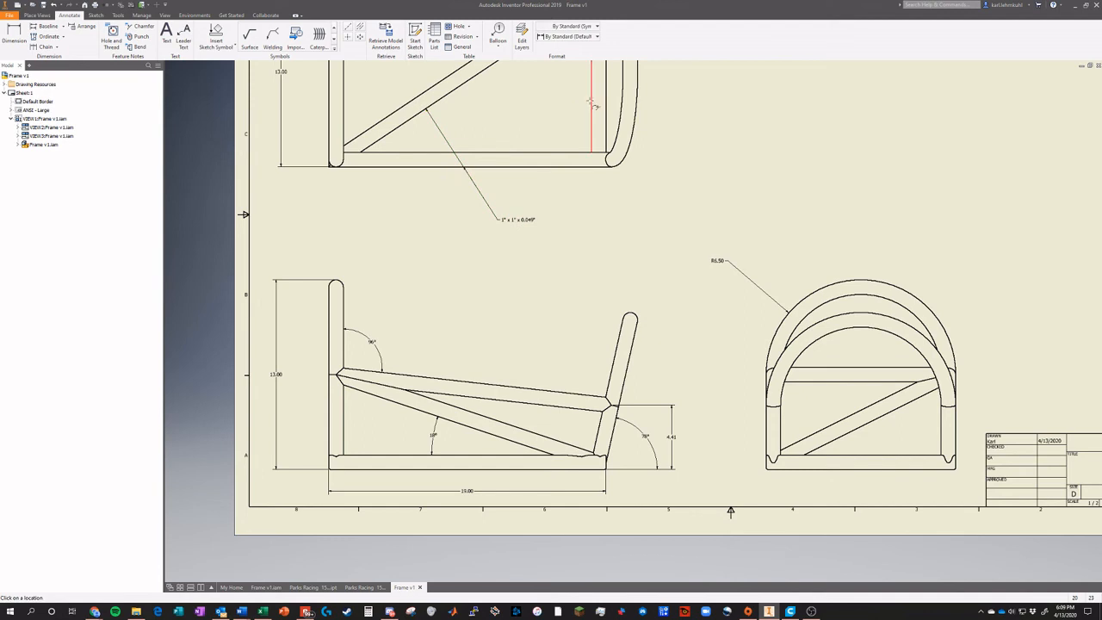
click(590, 101)
click(499, 219)
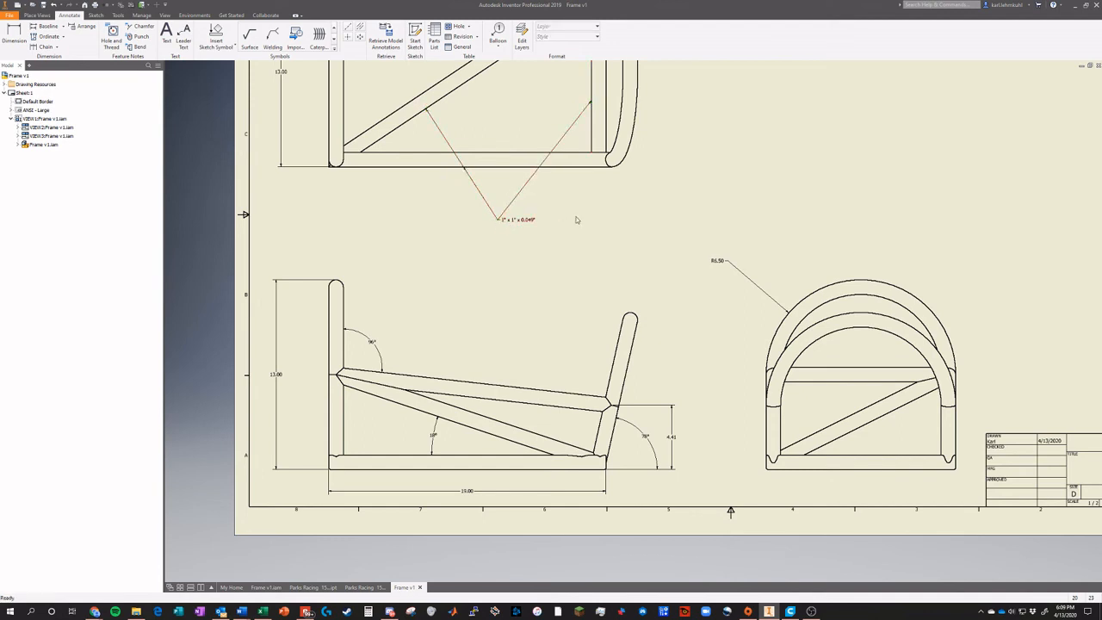
Add a leader from the top view's upper side tube to the tube-size note and shift the note's shared vertex toward the leaning hoop
scroll(485, 150, up, 6)
scroll(489, 96, down, 5)
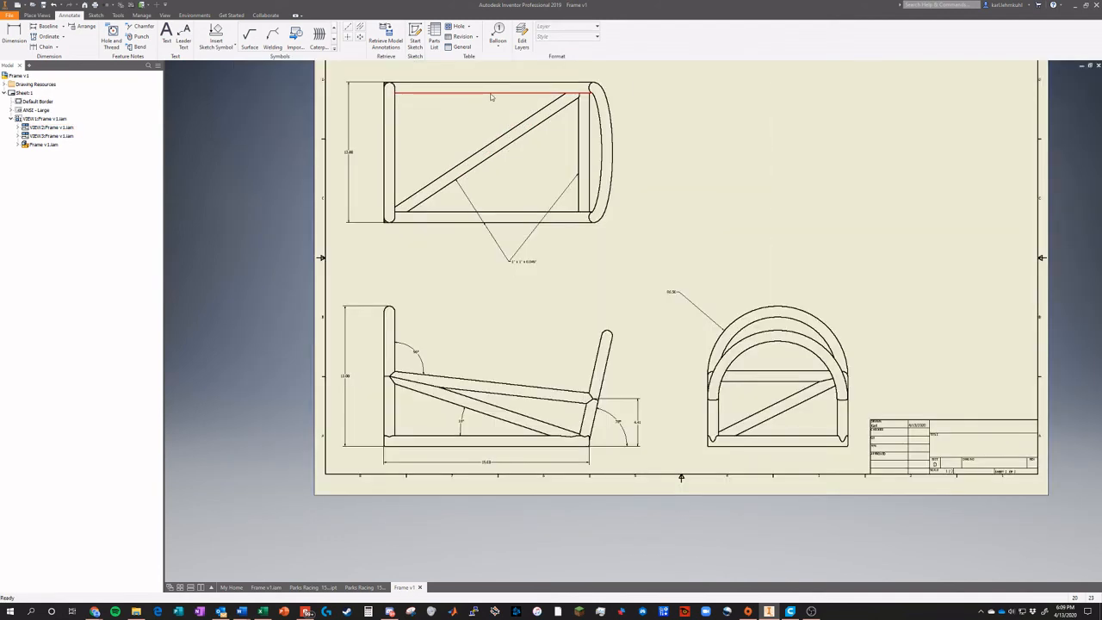
right_click(522, 261)
click(522, 261)
right_click(519, 262)
click(550, 323)
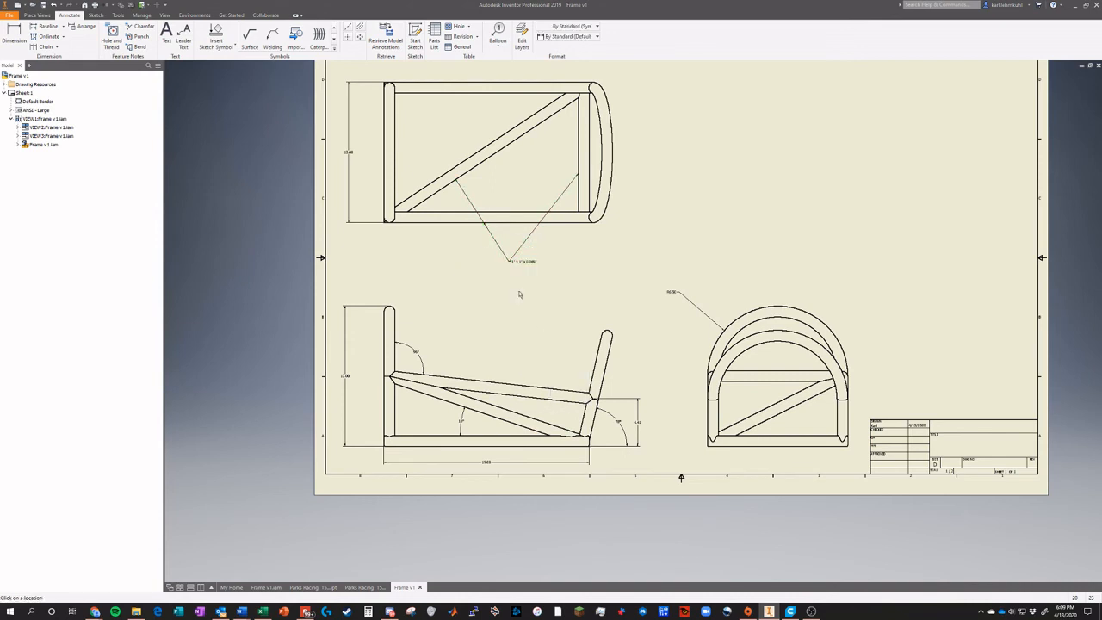
click(481, 93)
click(508, 258)
key(Escape)
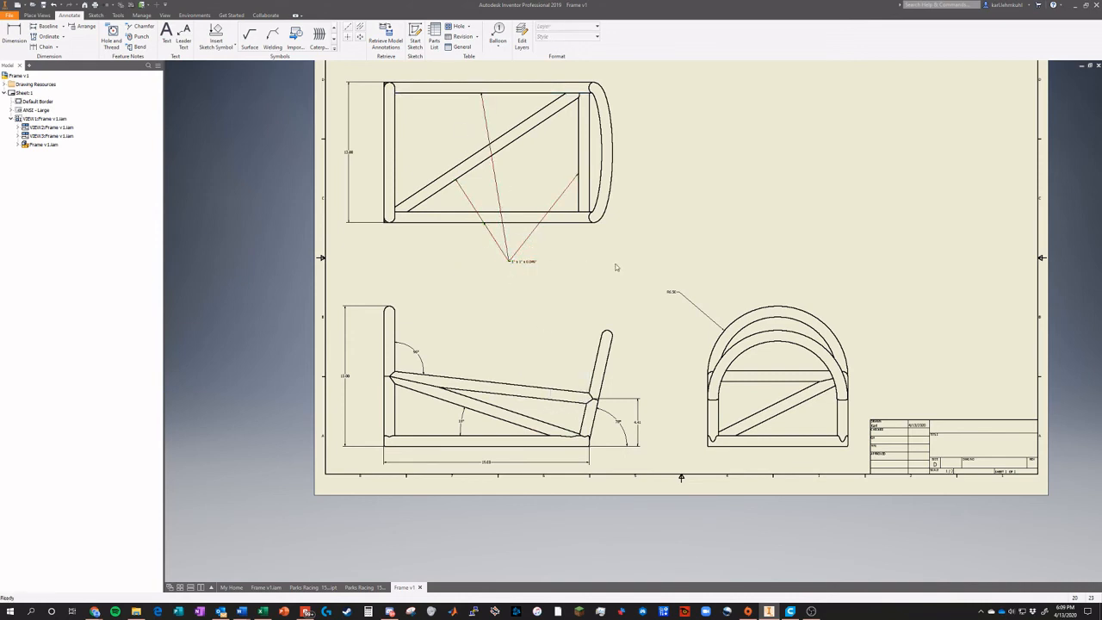
click(523, 264)
drag(512, 264, 547, 251)
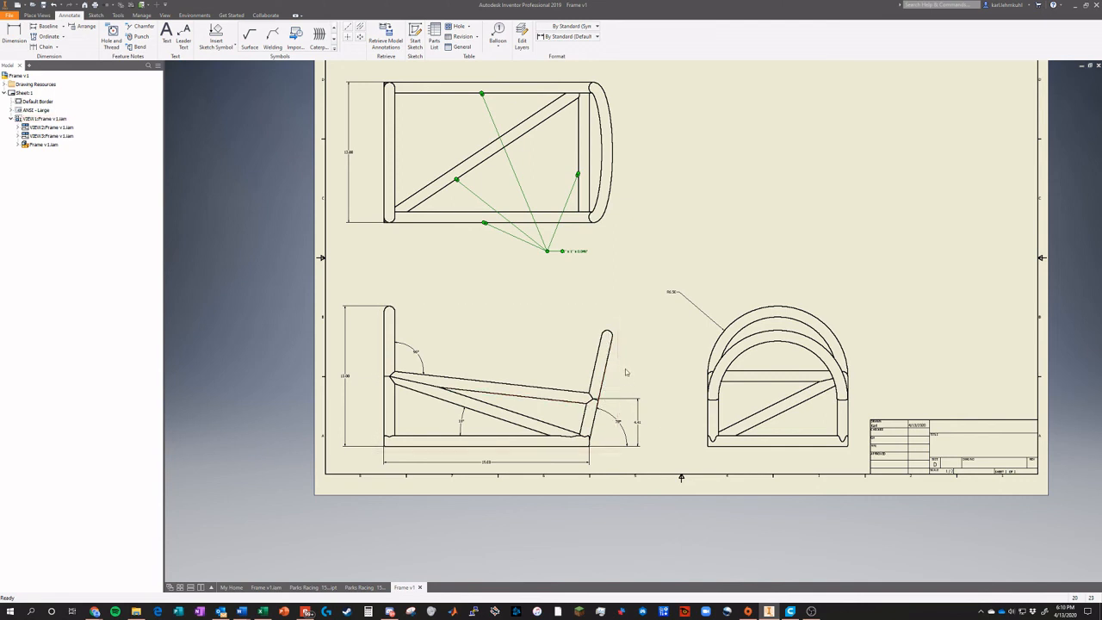
Dimension the vertical height from the bottom edge to the leaning hoop's rounded top in the side view, placing it outside the 4.41 dimension
scroll(603, 406, down, 5)
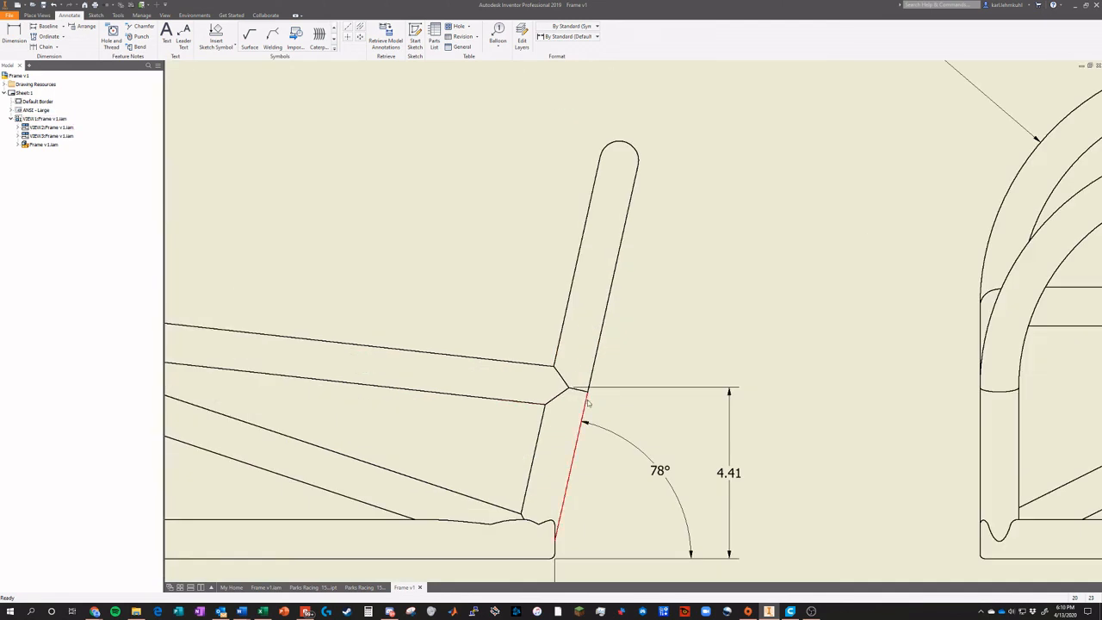
scroll(589, 397, up, 5)
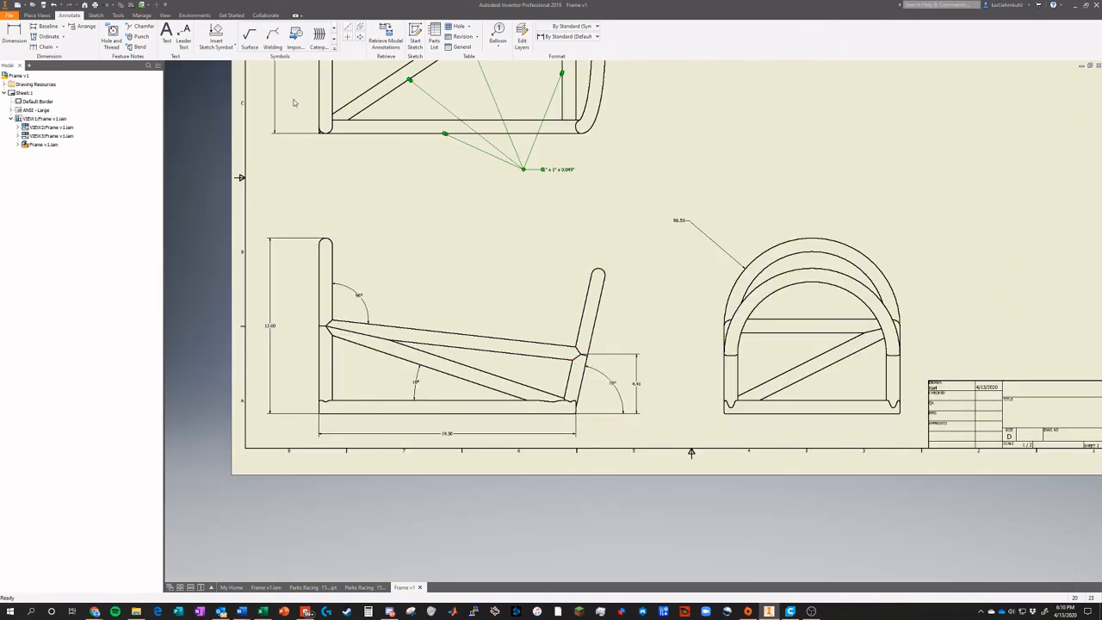
click(14, 37)
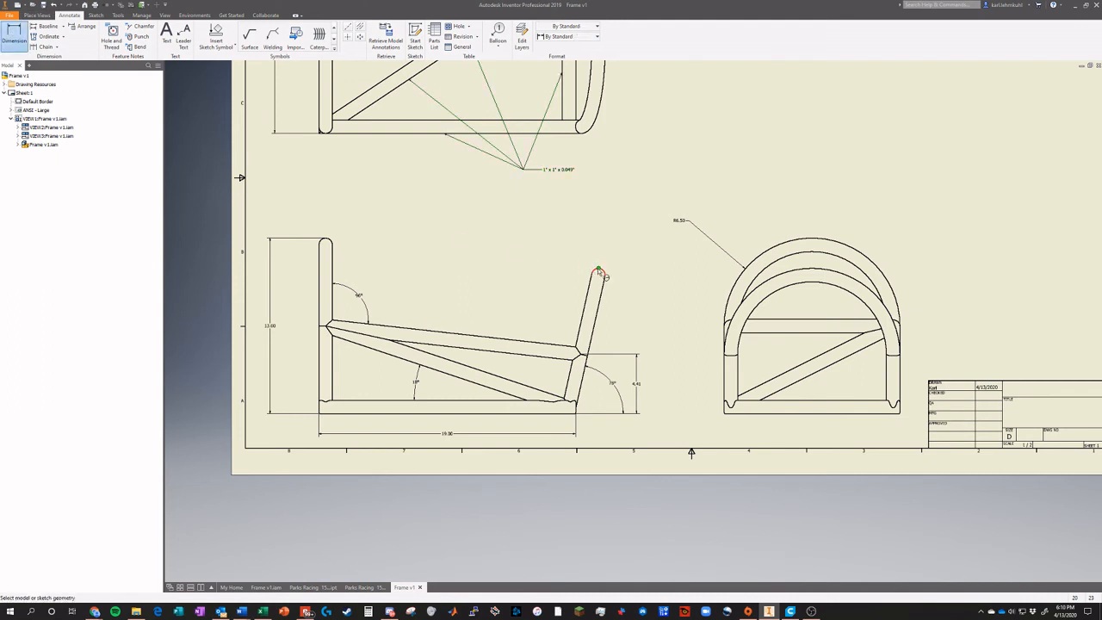
click(599, 273)
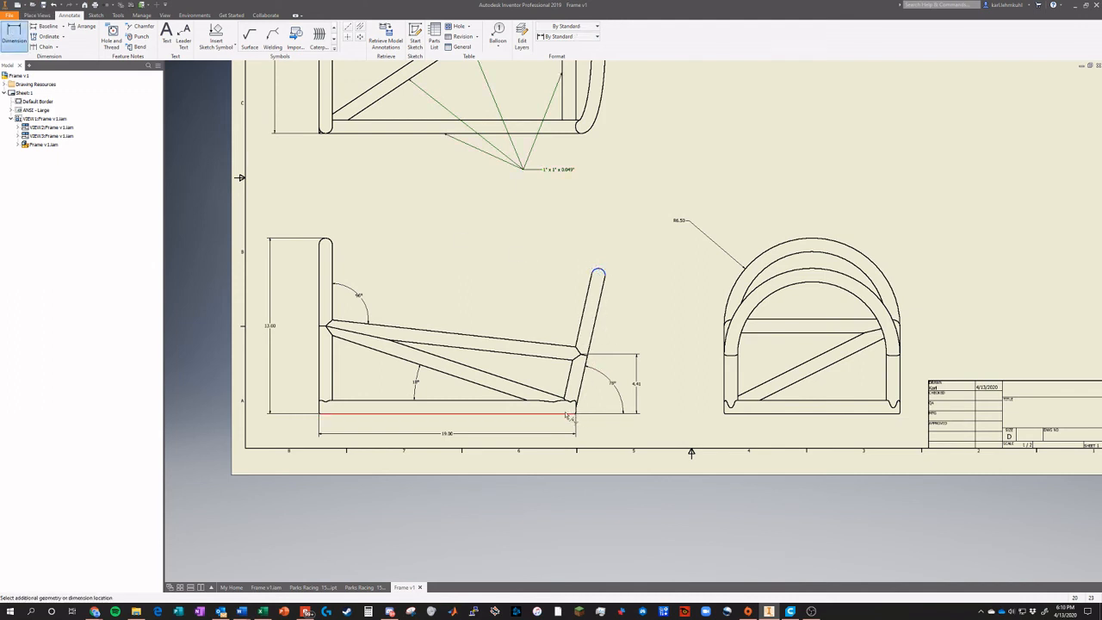
click(566, 415)
click(667, 347)
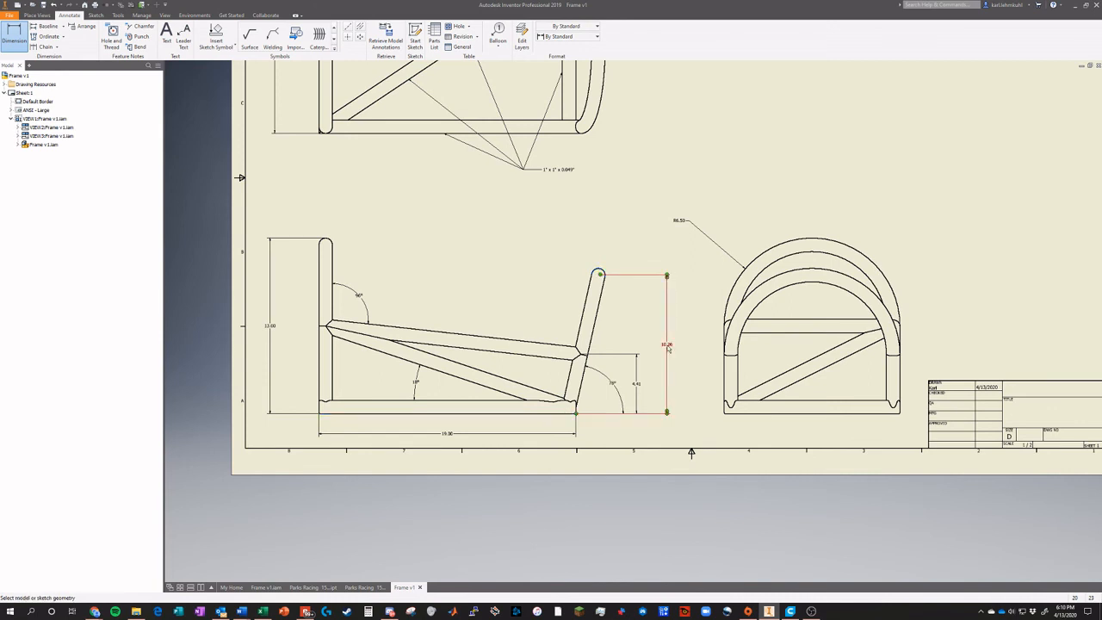
Examine where the new height dimension attaches to the leaning hoop and review the dimensions and notes in all three views
scroll(610, 276, up, 5)
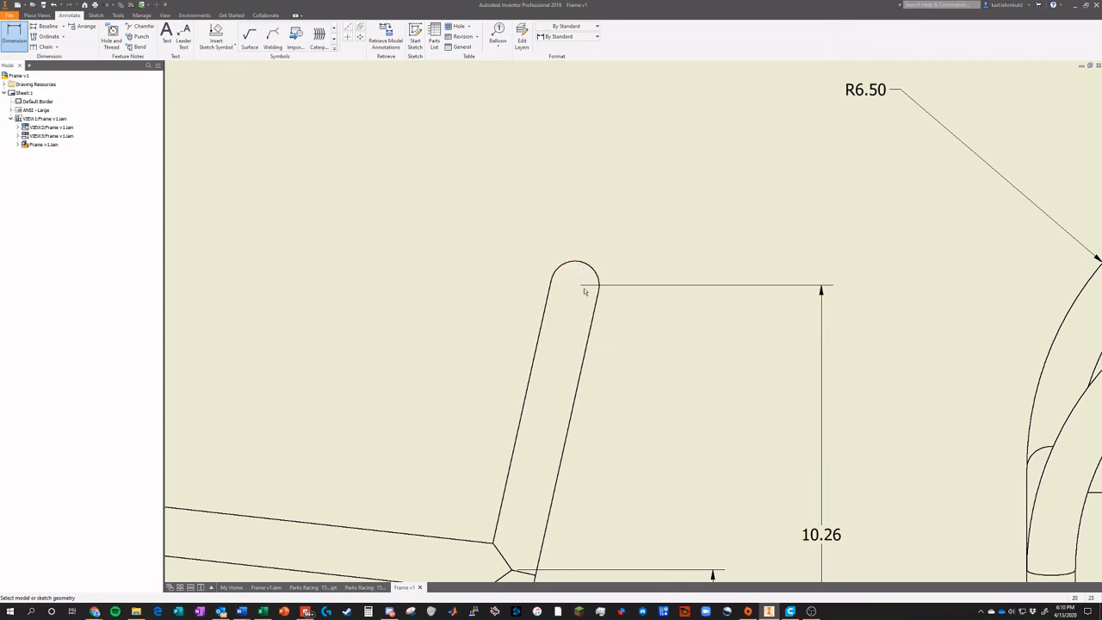
scroll(665, 291, down, 5)
scroll(719, 317, down, 4)
scroll(723, 301, up, 6)
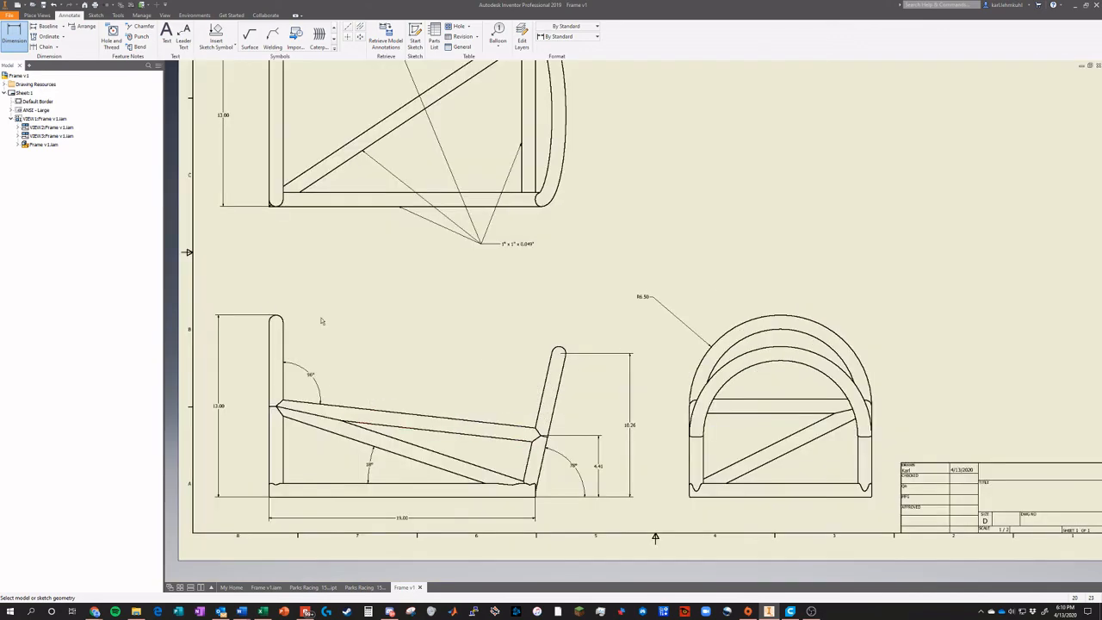
scroll(575, 362, down, 3)
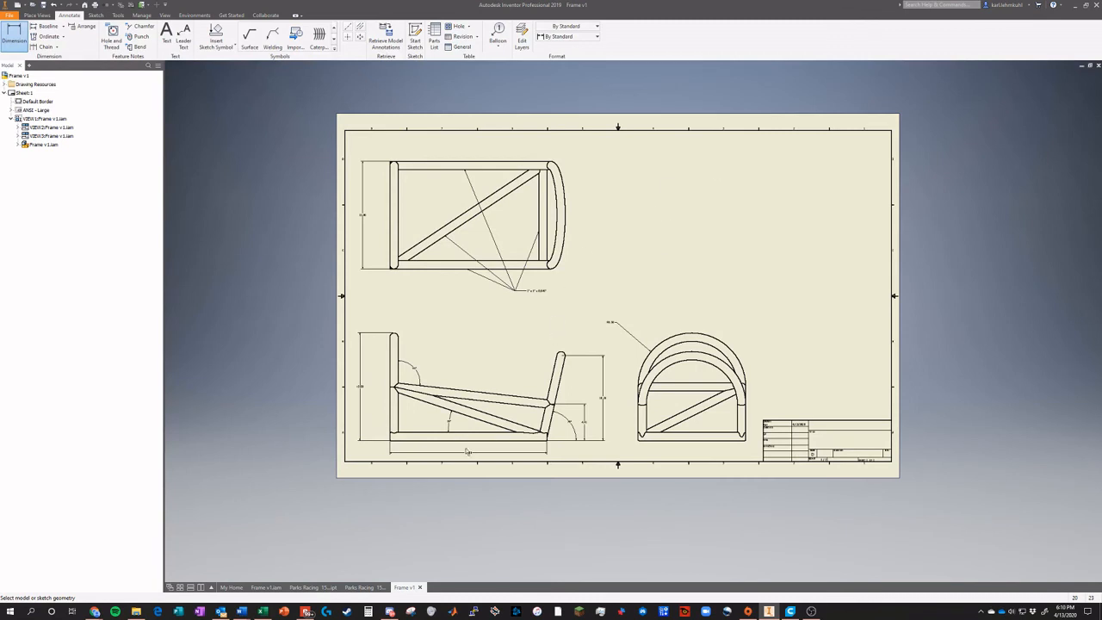
scroll(543, 439, up, 4)
scroll(551, 440, down, 3)
scroll(559, 441, up, 3)
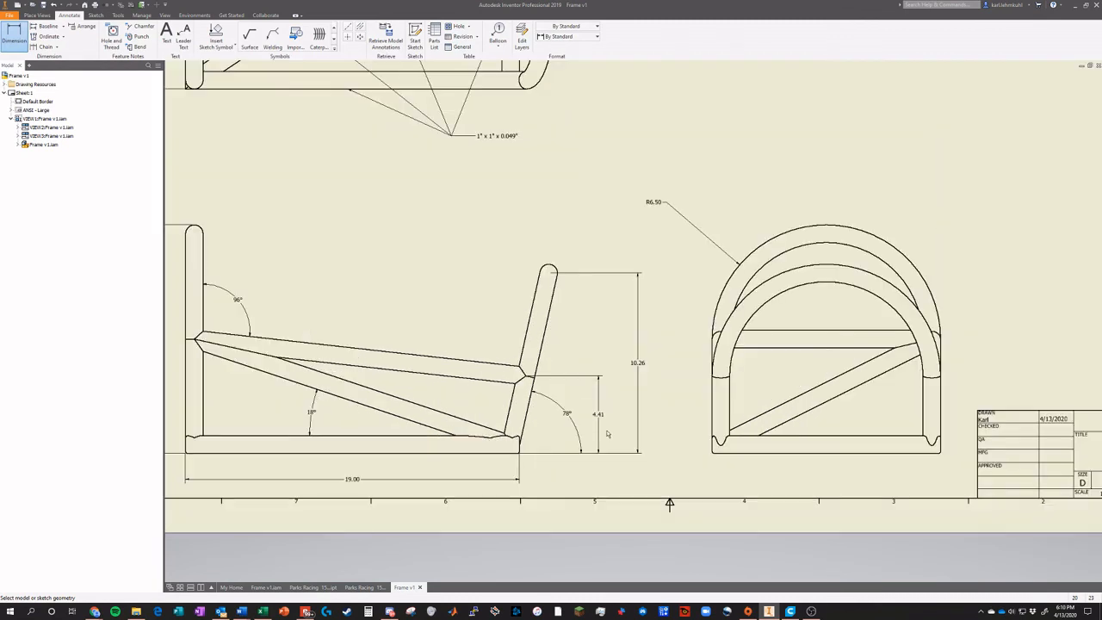
scroll(561, 319, down, 3)
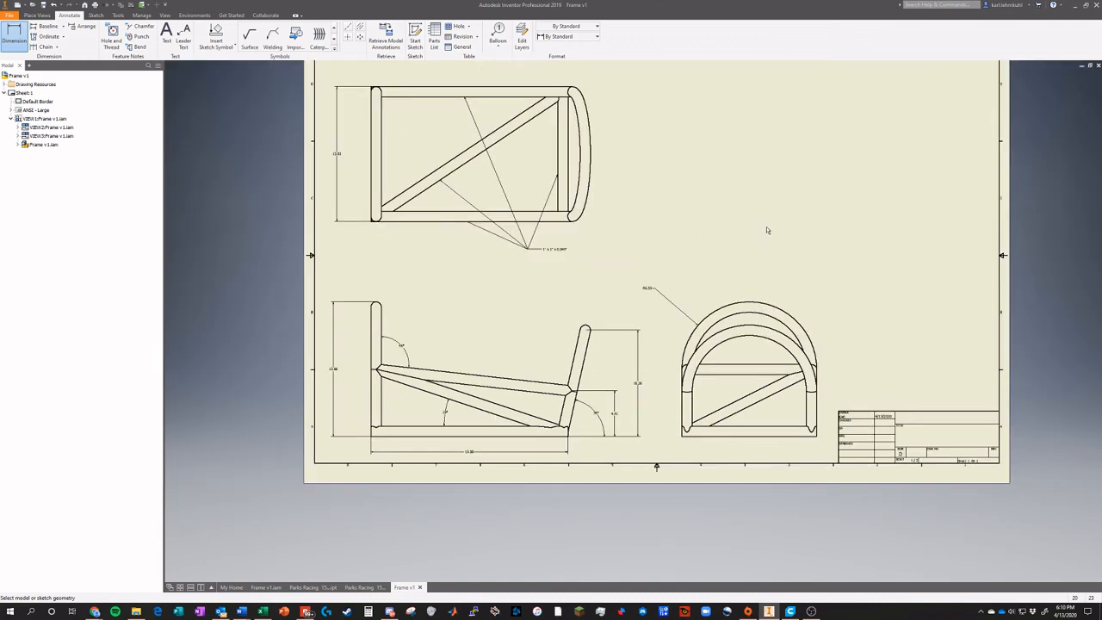
scroll(767, 226, up, 1)
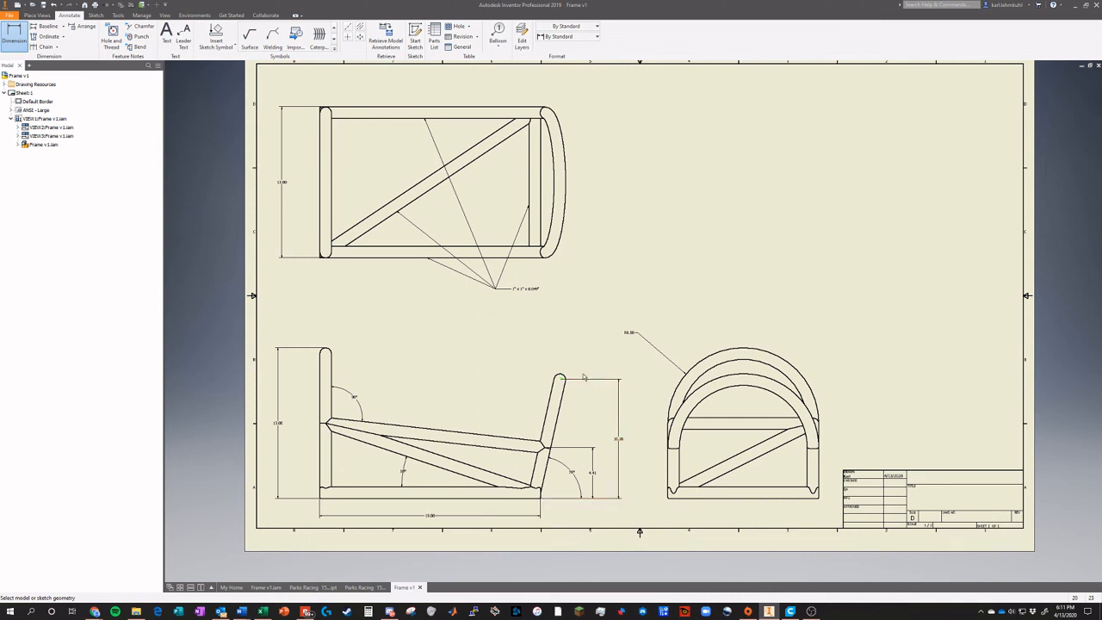
scroll(645, 361, up, 3)
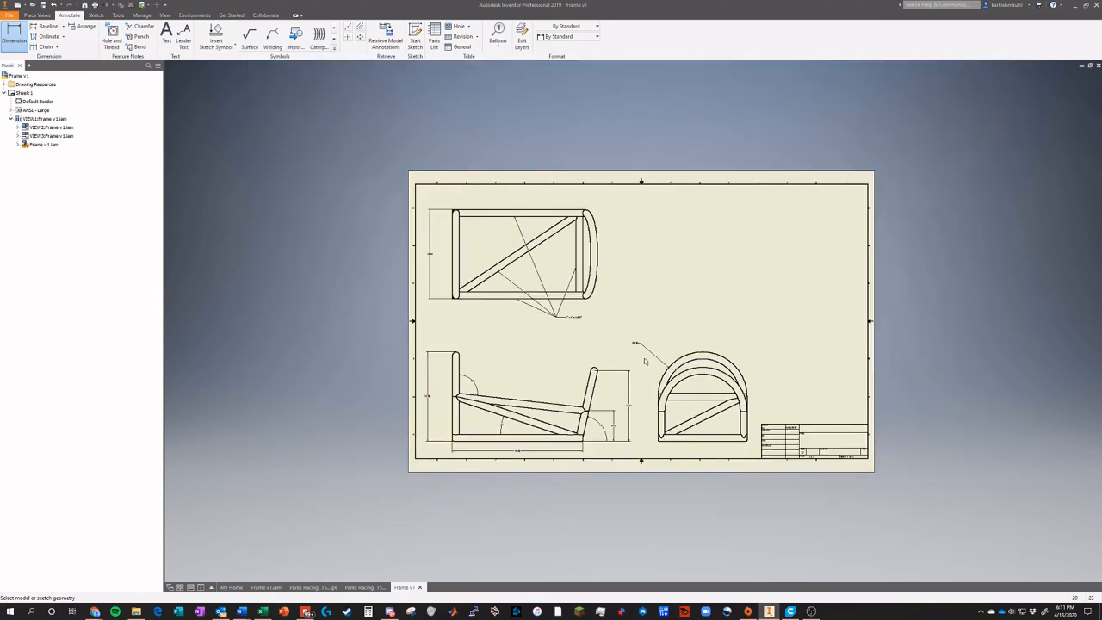
scroll(654, 348, down, 4)
scroll(654, 348, up, 3)
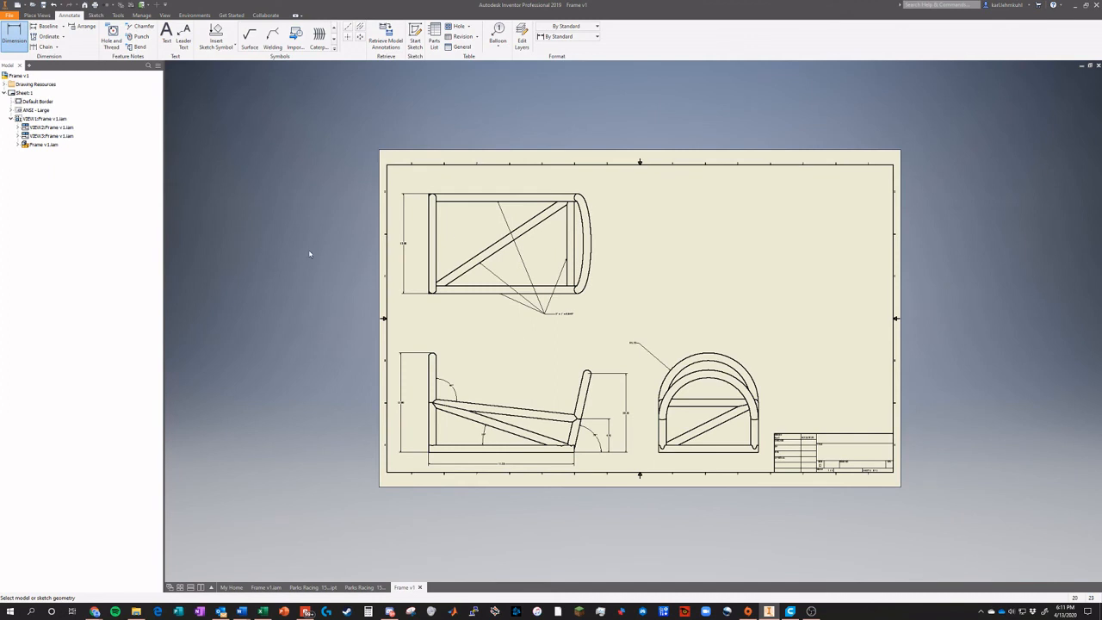
Try to save the drawing under the name Frame Drawing
key(ctrl+s)
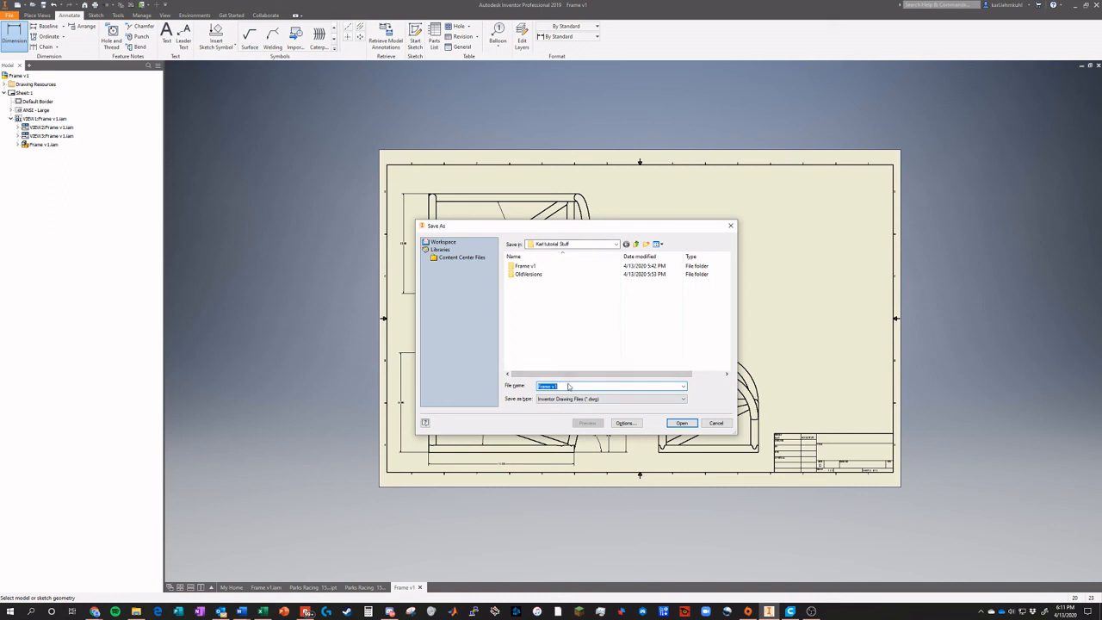
text(Frame Drawing)
key(Return)
click(587, 268)
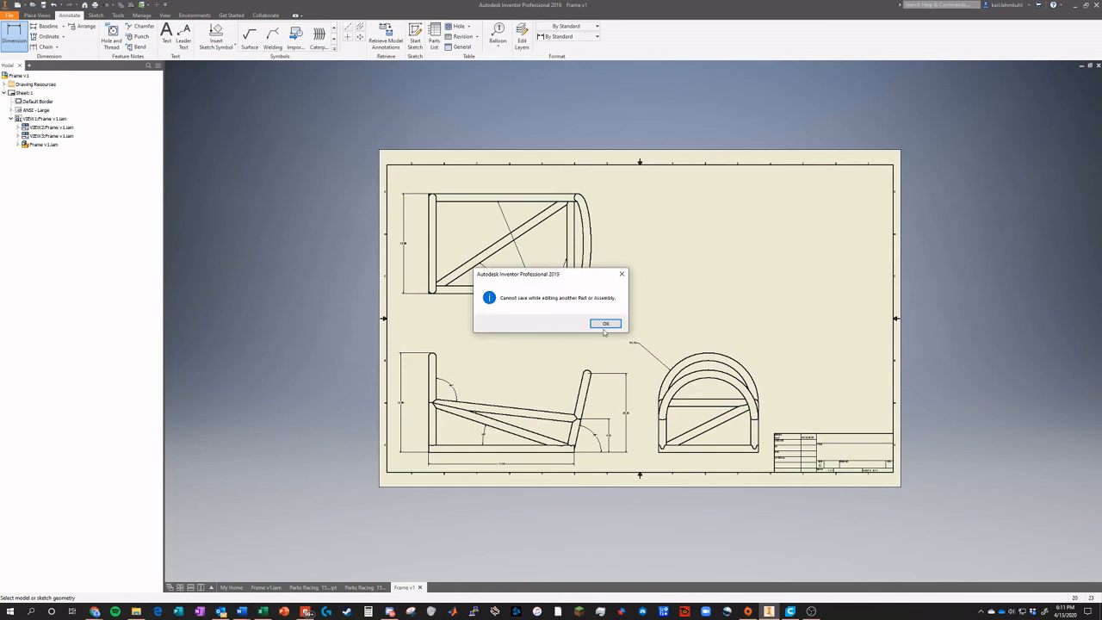
click(604, 324)
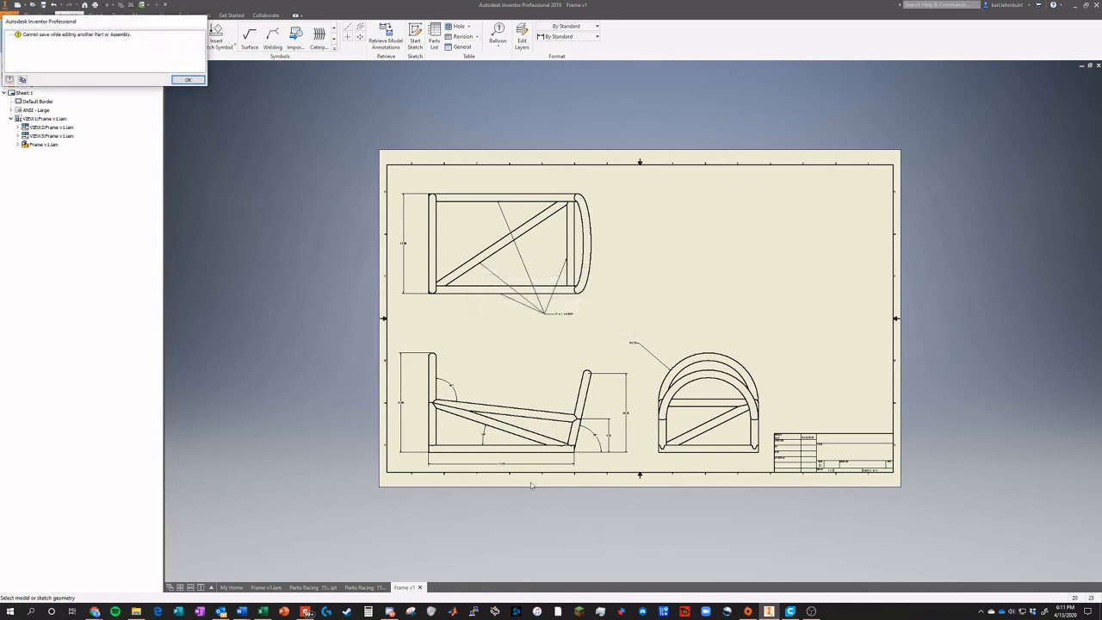
click(188, 79)
click(636, 402)
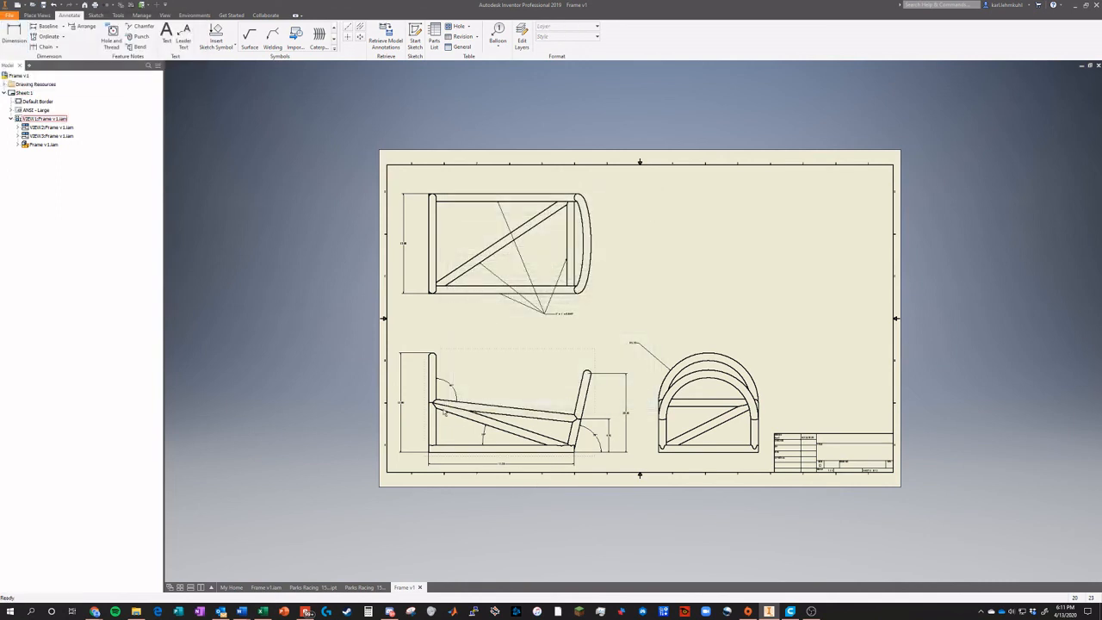
Close the open tube part and return from in-place editing to the top level of the Frame v1 assembly
click(312, 587)
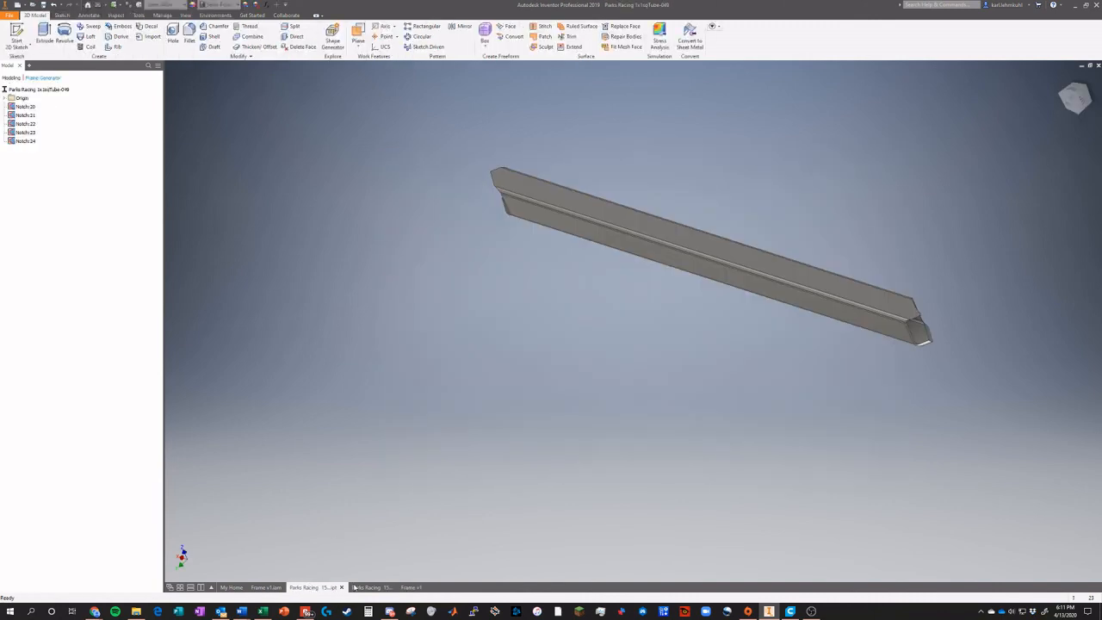
click(342, 587)
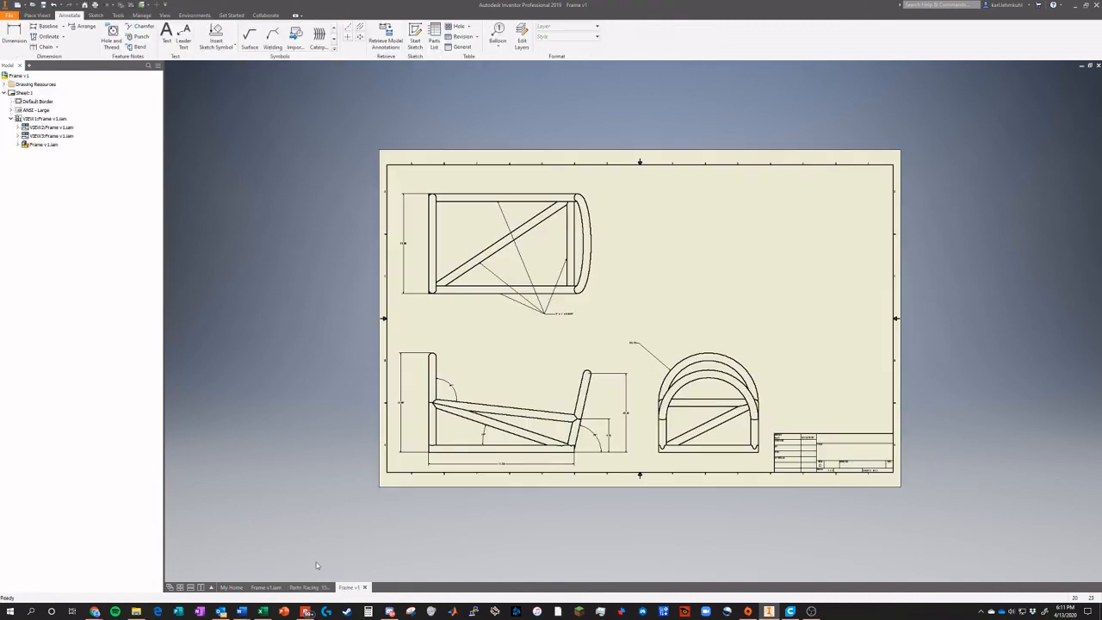
click(264, 587)
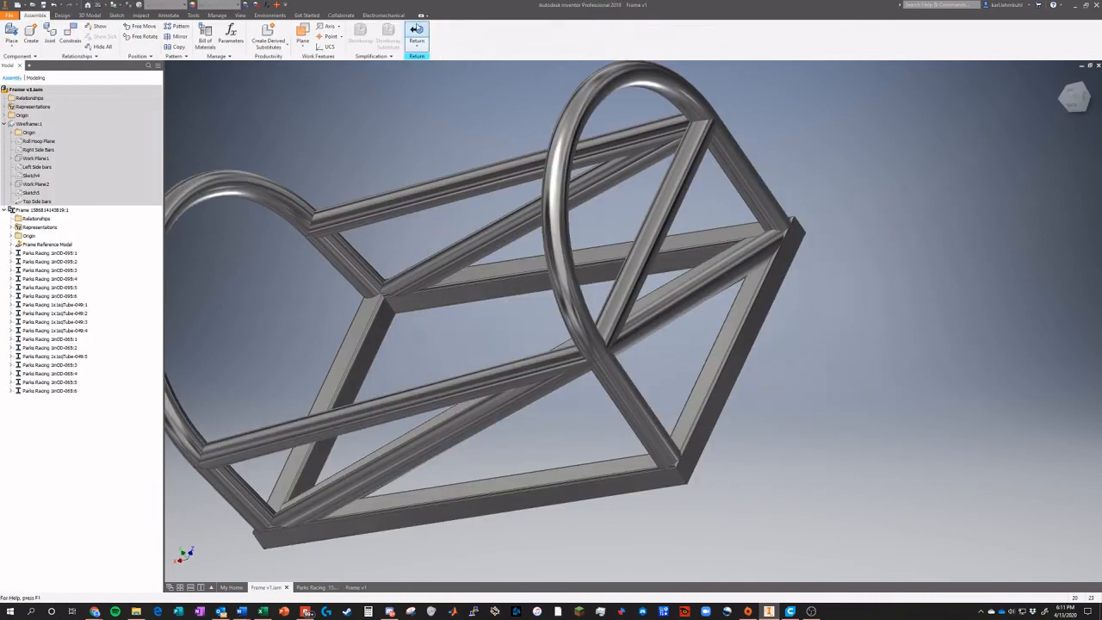
click(417, 35)
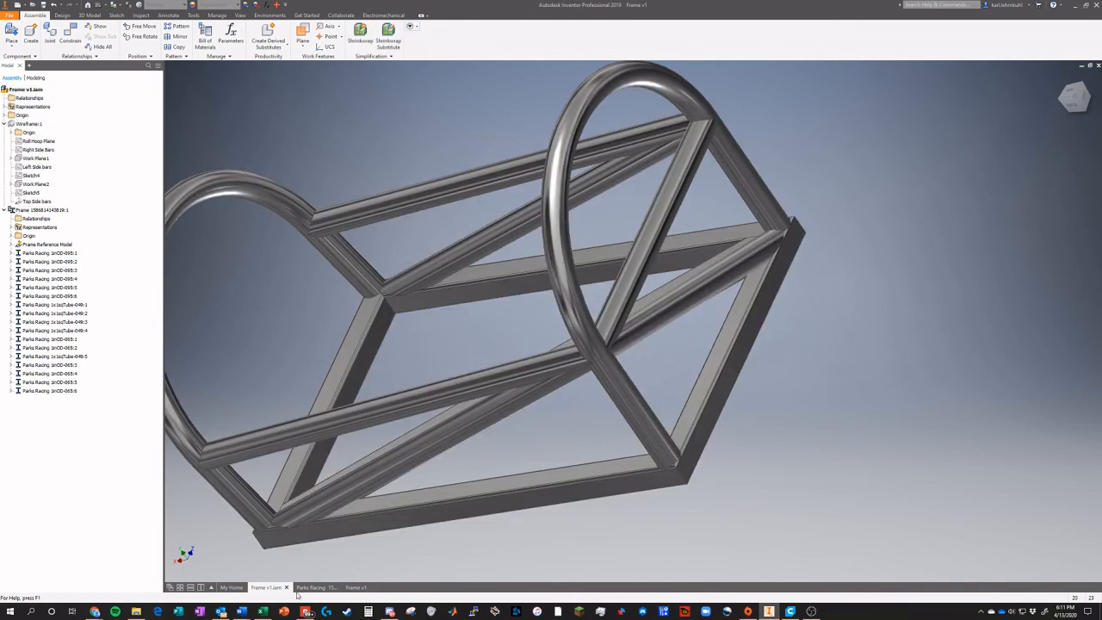
Go back to the frame drawing and save it as an Inventor drawing (.dwg) named Frame v1
click(314, 587)
click(355, 587)
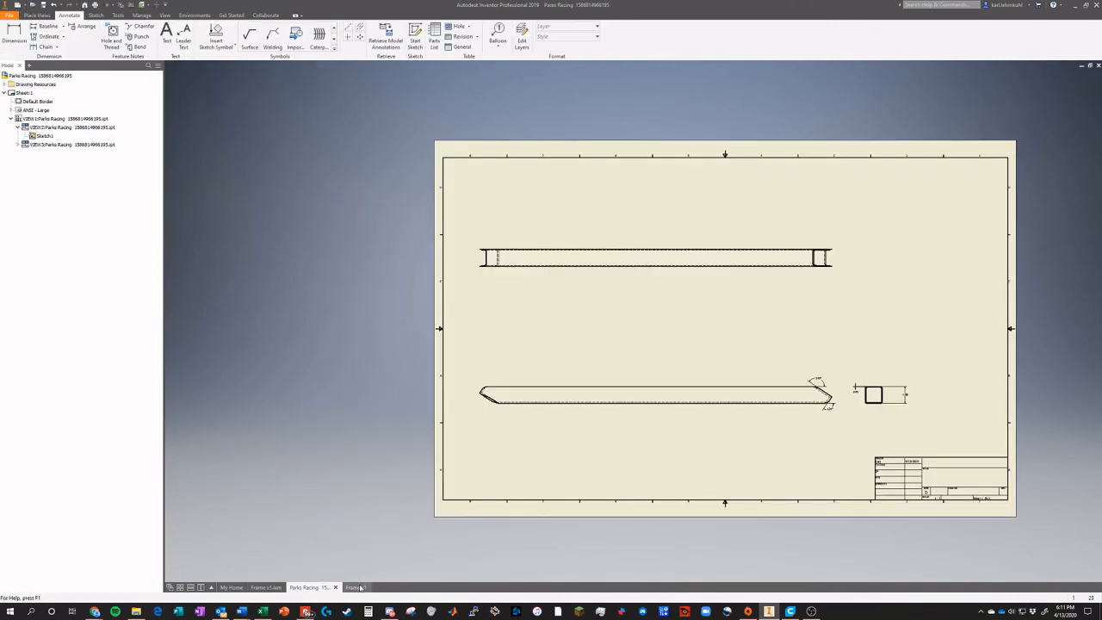
key(ctrl+s)
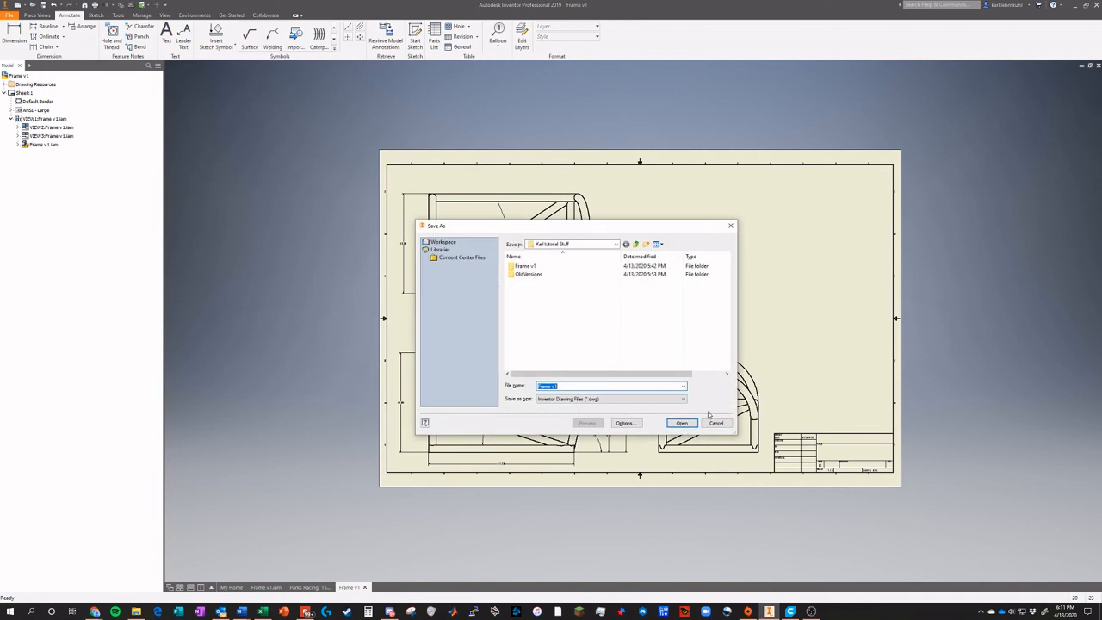
click(680, 426)
click(594, 267)
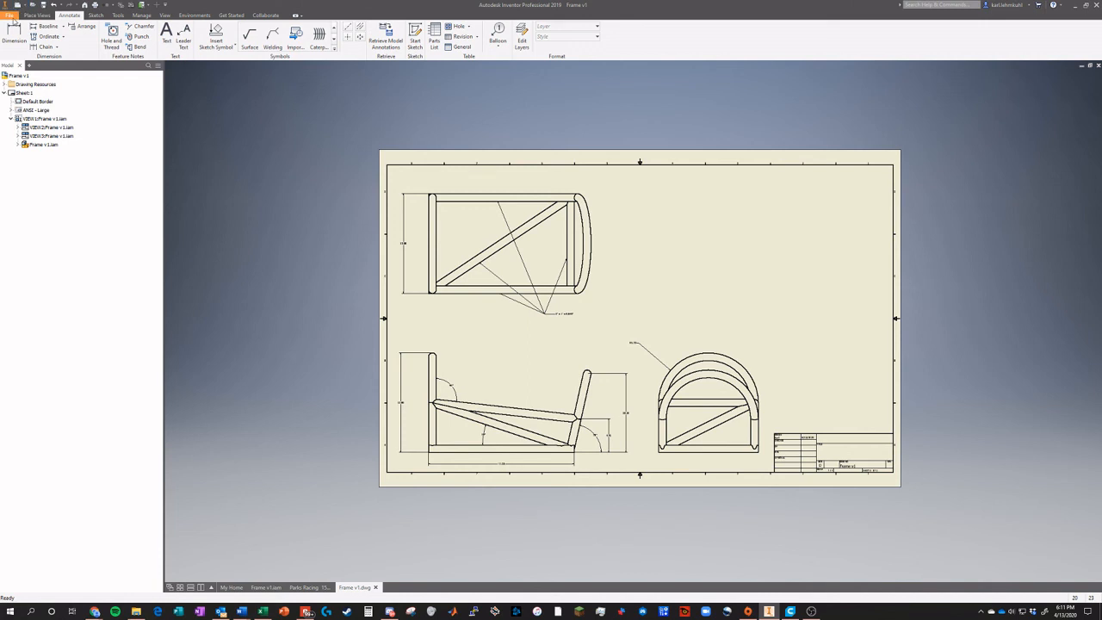
Export the frame drawing as a PDF file named Frame v1
click(11, 16)
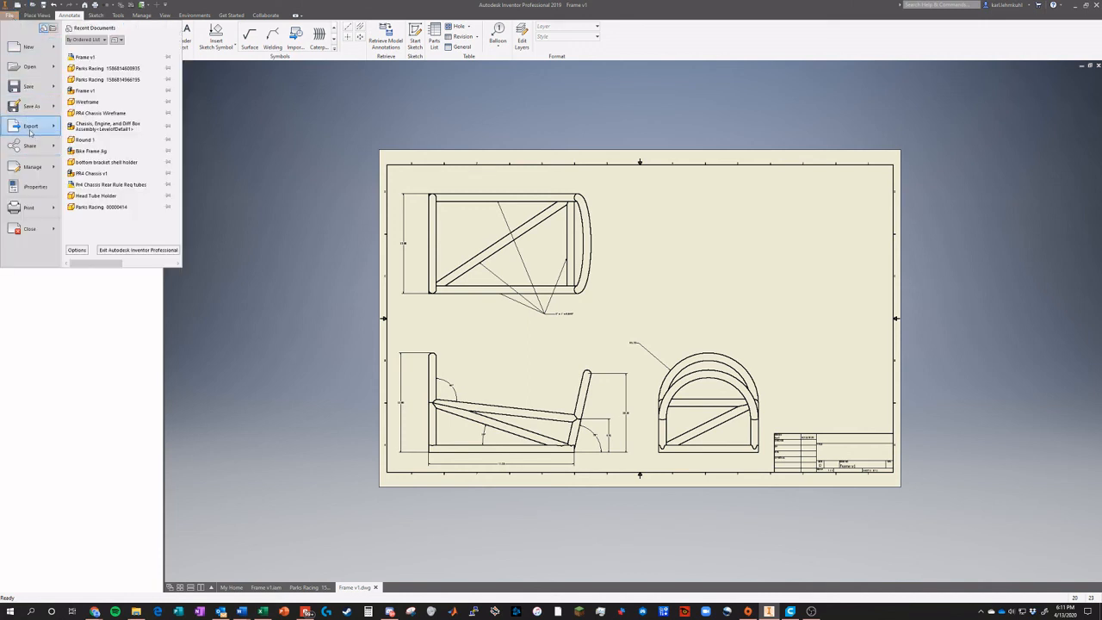
mouse_move(30, 131)
click(95, 101)
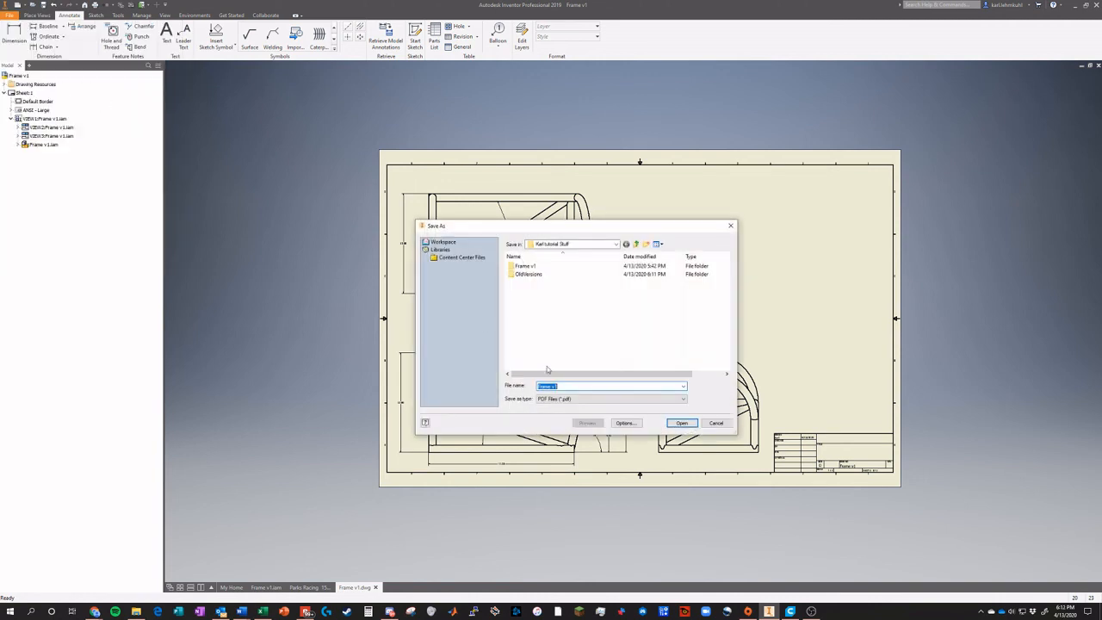
click(681, 423)
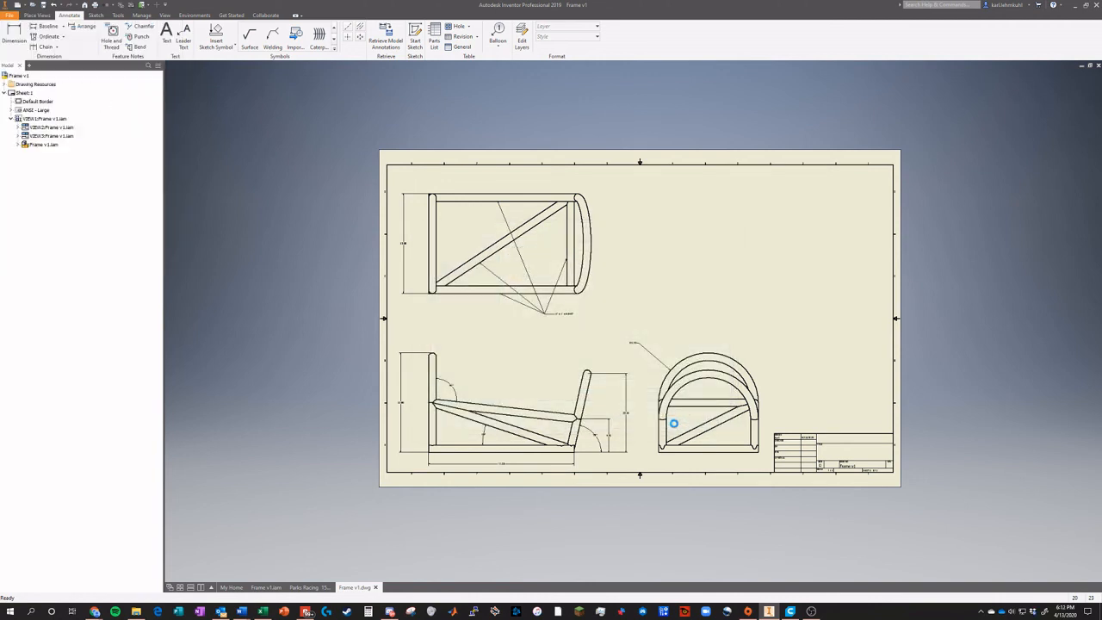
Switch to File Explorer and browse to the tutorial folder inside Parks Racing FSAE, PR4, Chassis
click(136, 611)
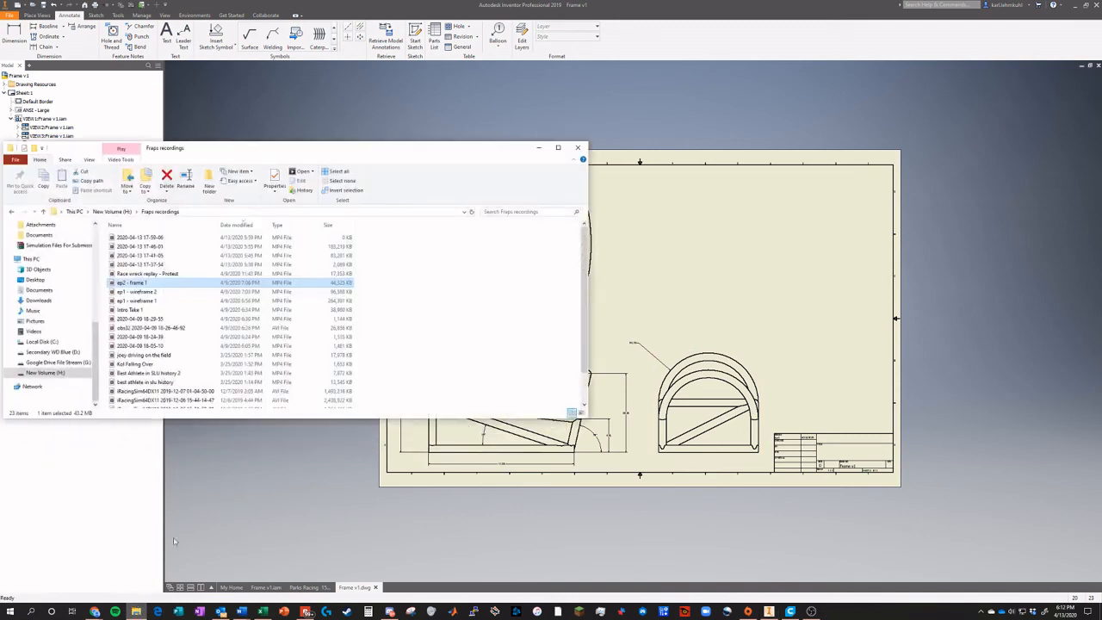
click(52, 363)
scroll(43, 327, up, 3)
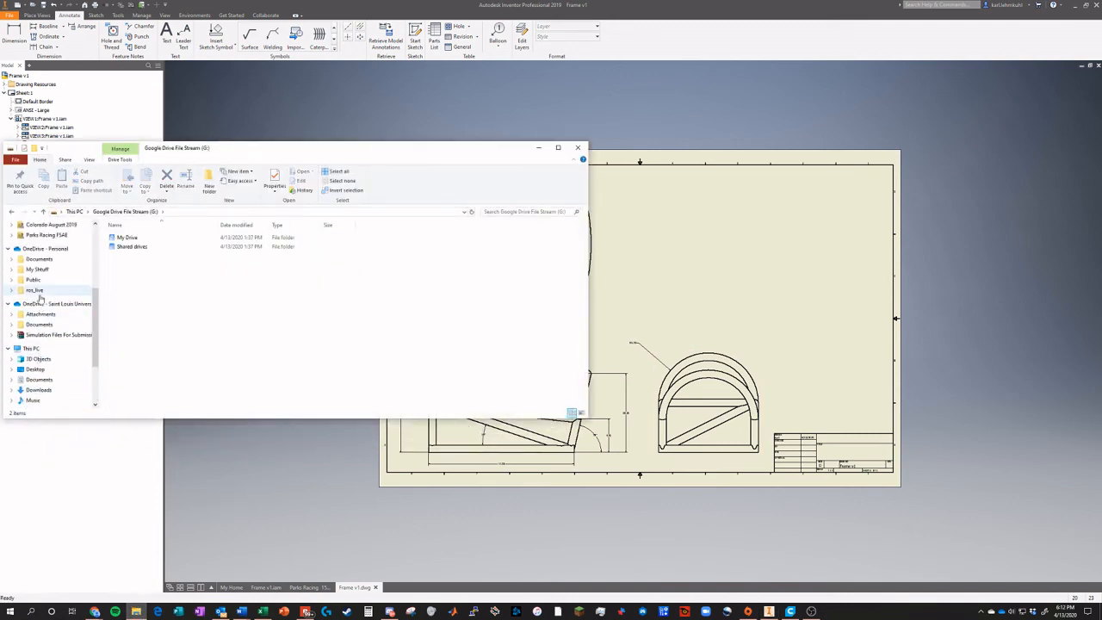
scroll(41, 344, down, 3)
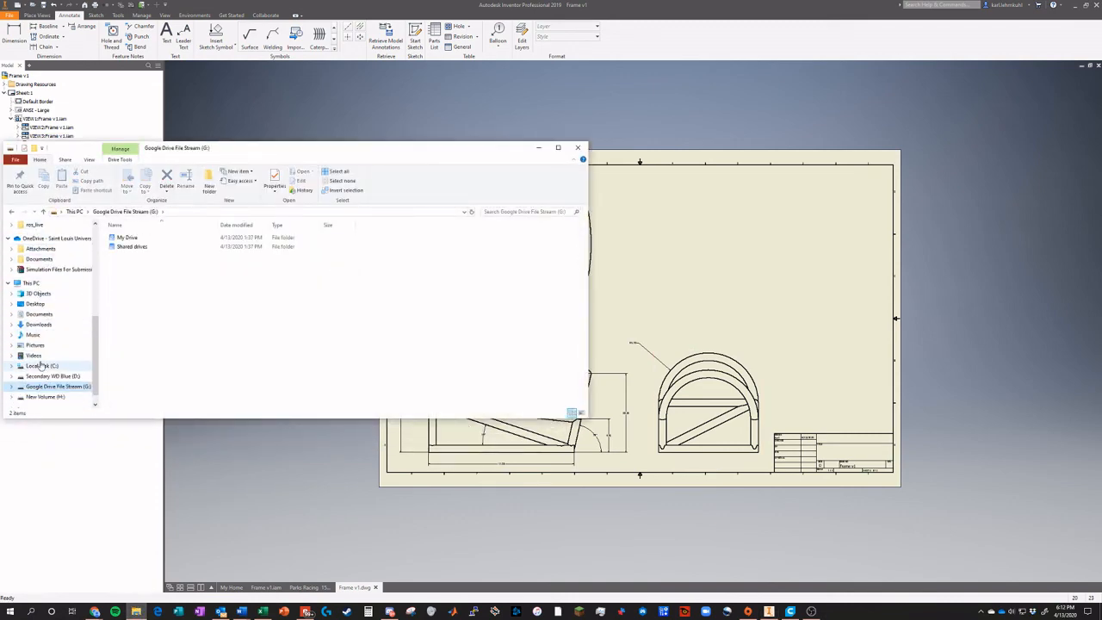
scroll(41, 365, up, 8)
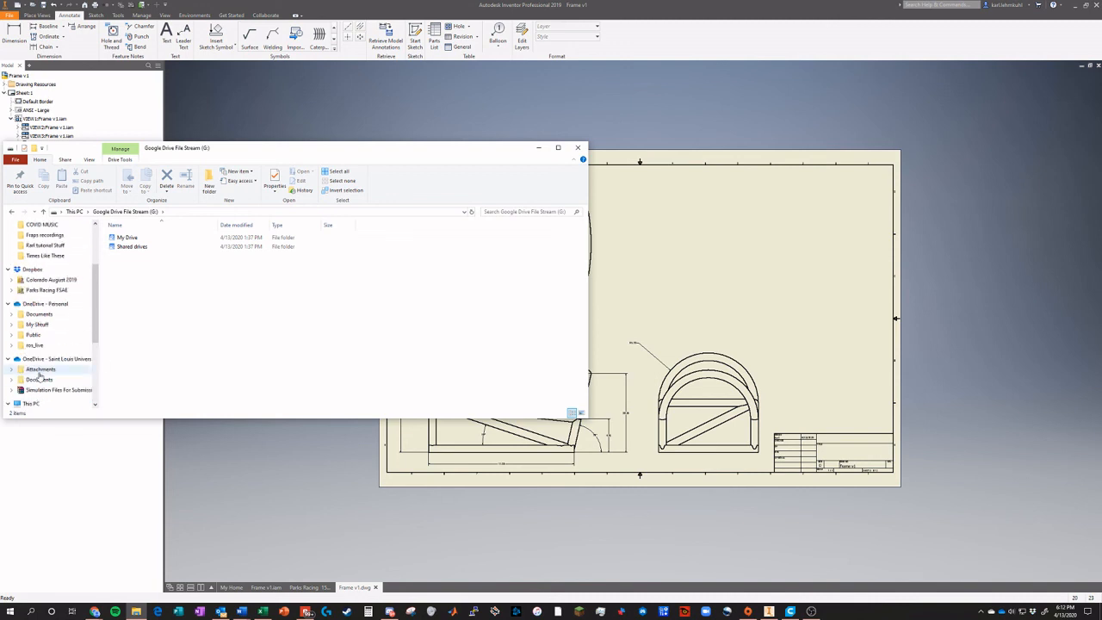
scroll(40, 375, up, 1)
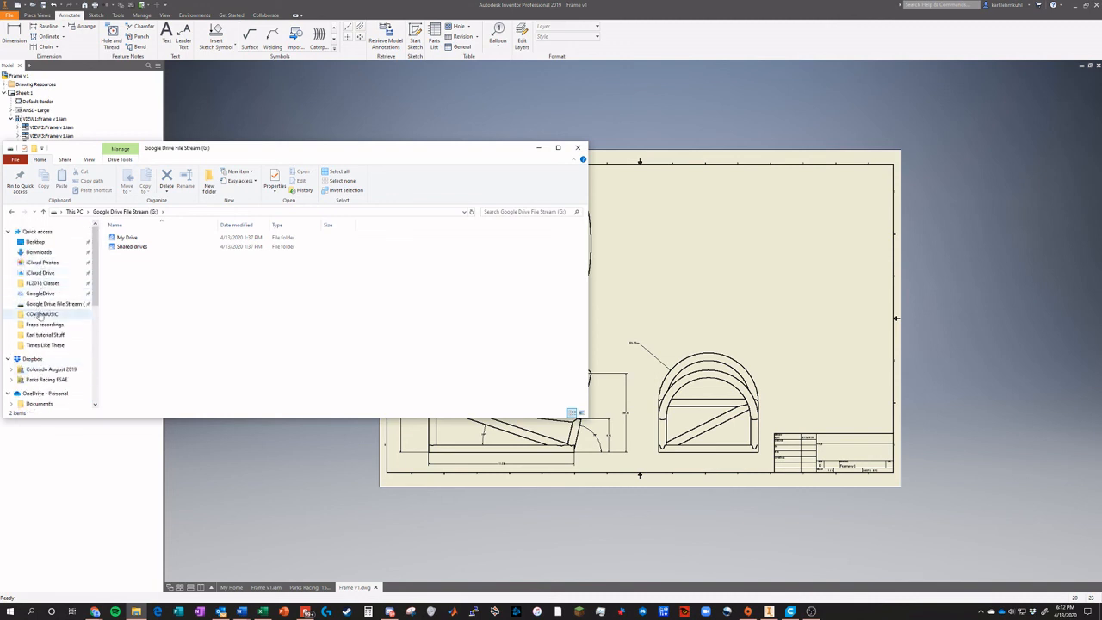
click(43, 379)
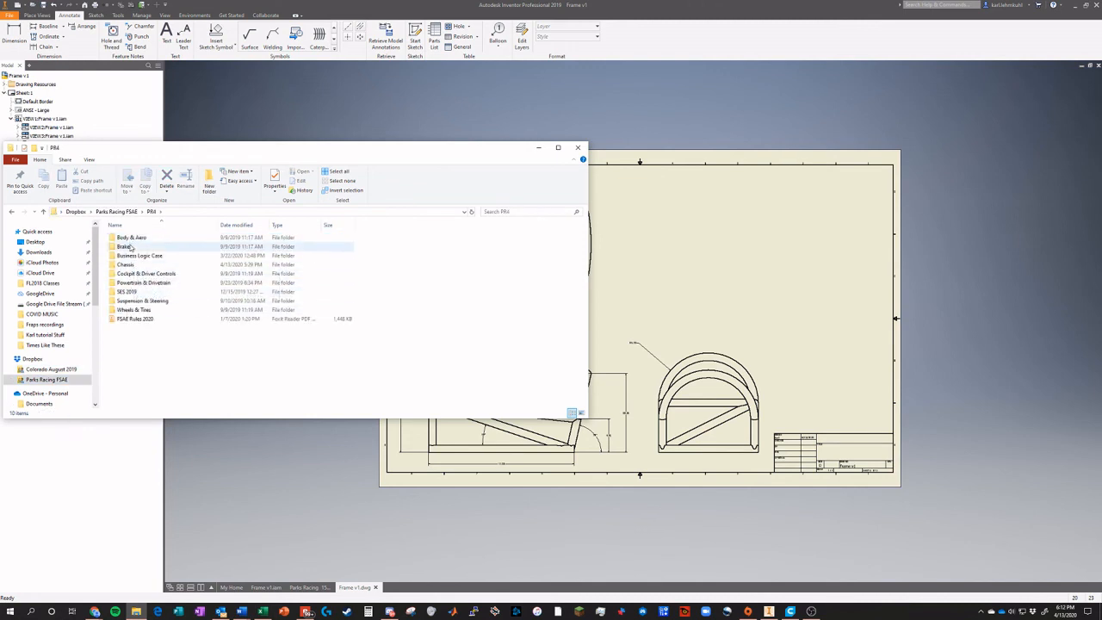
double_click(127, 264)
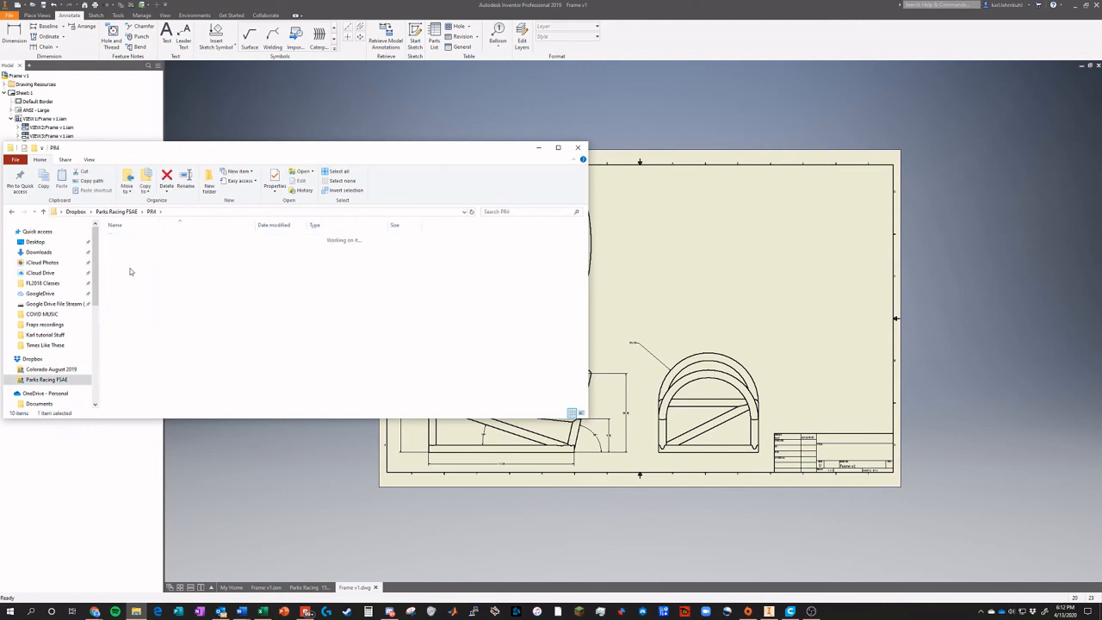
double_click(136, 300)
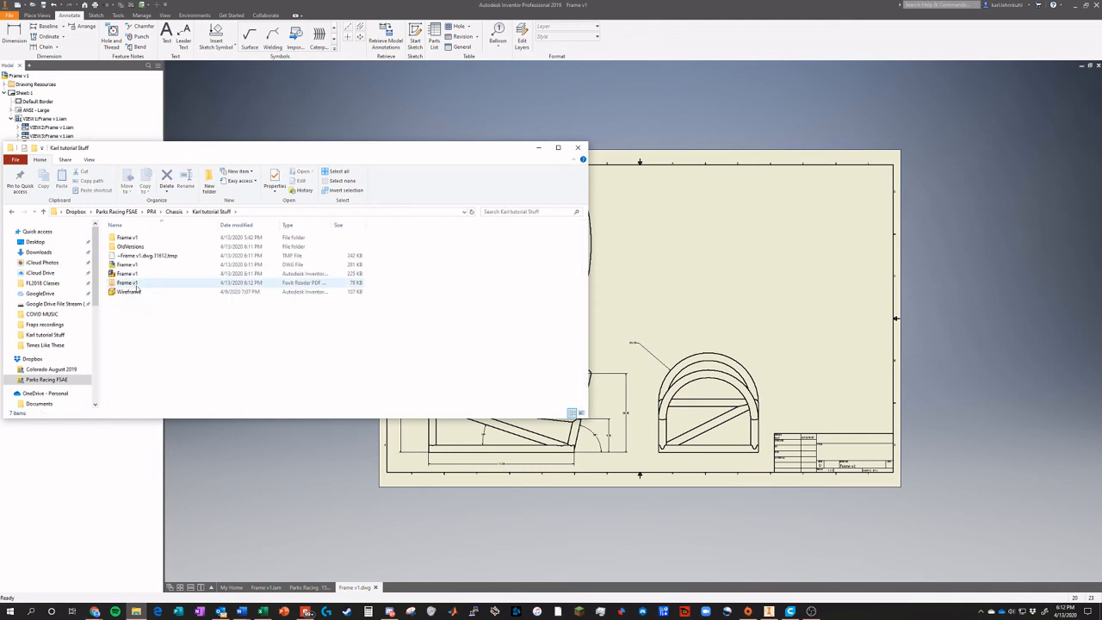
Open the exported Frame v1 PDF to check the drawing, and return to the frame drawing in Inventor
click(132, 284)
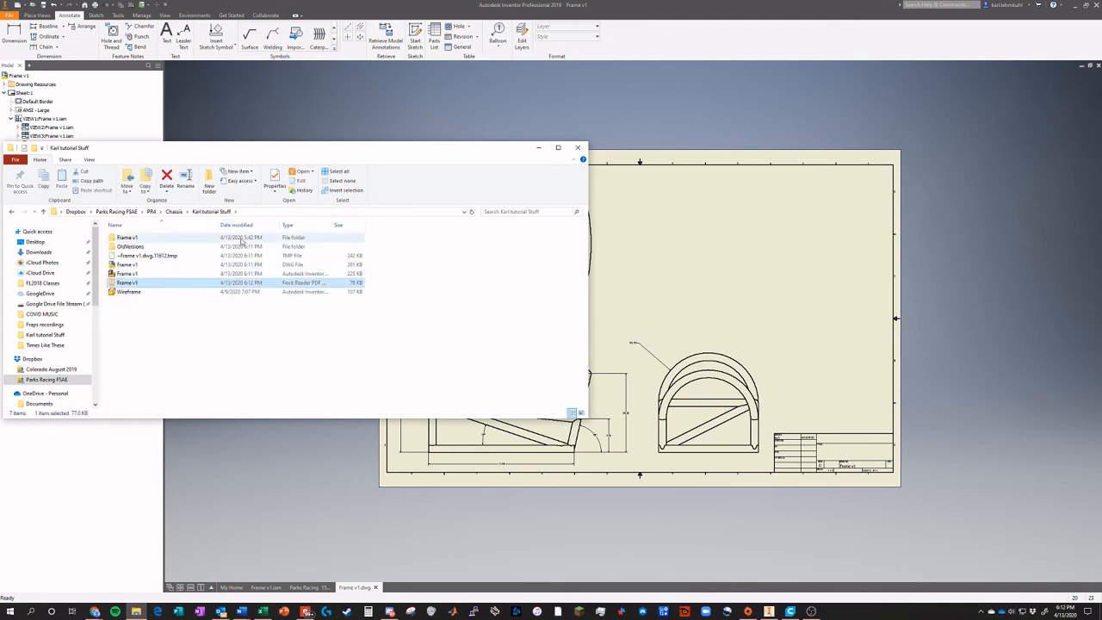
double_click(145, 284)
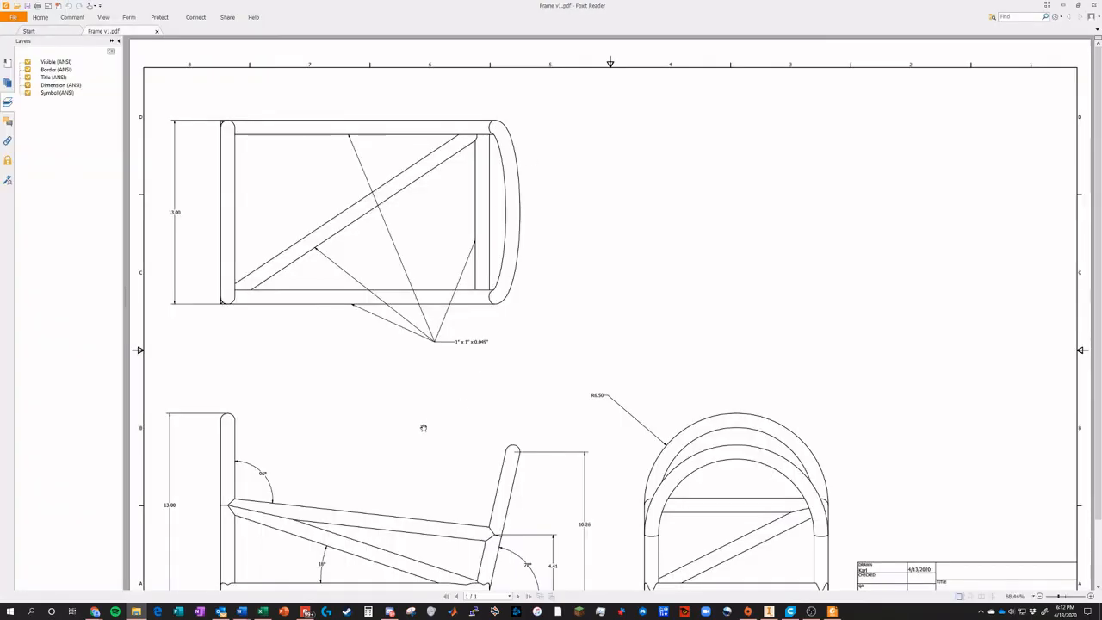
scroll(421, 423, up, 2)
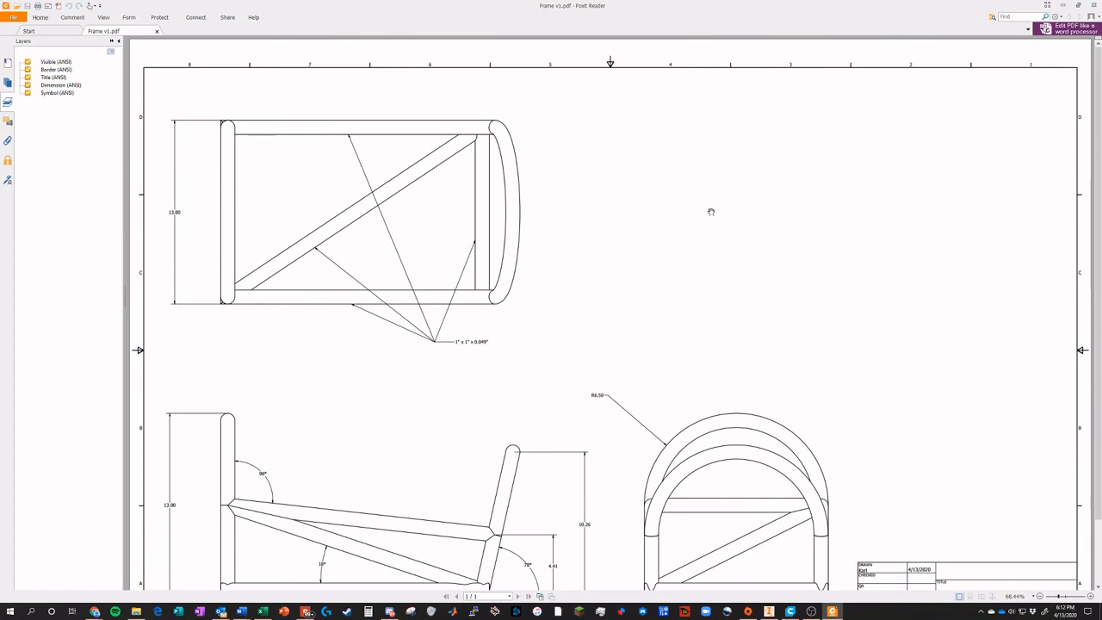
click(1067, 3)
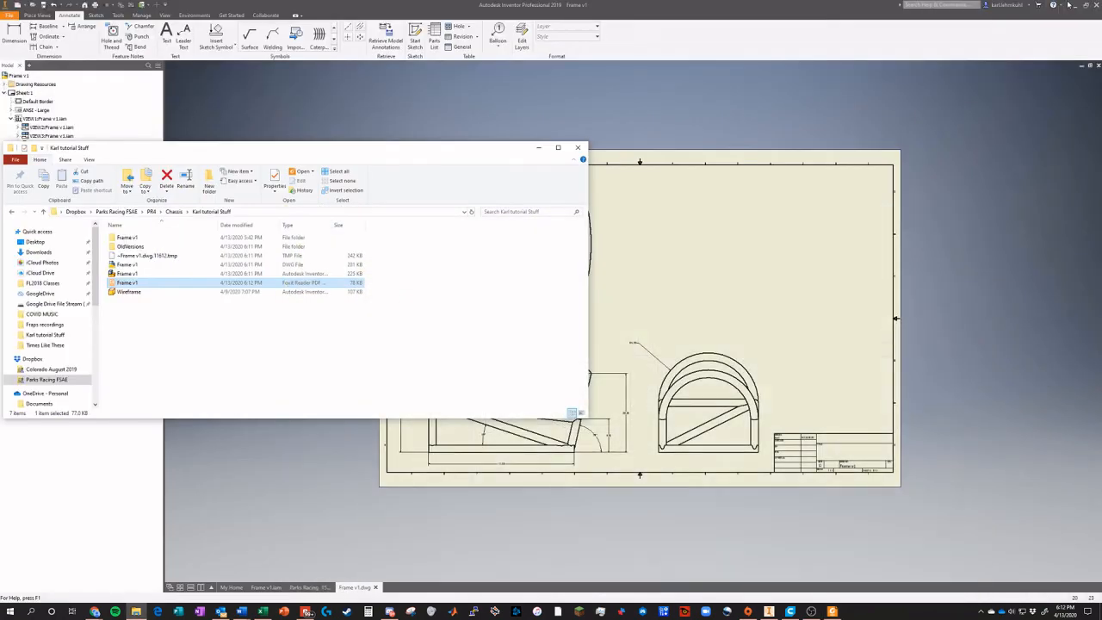
click(527, 148)
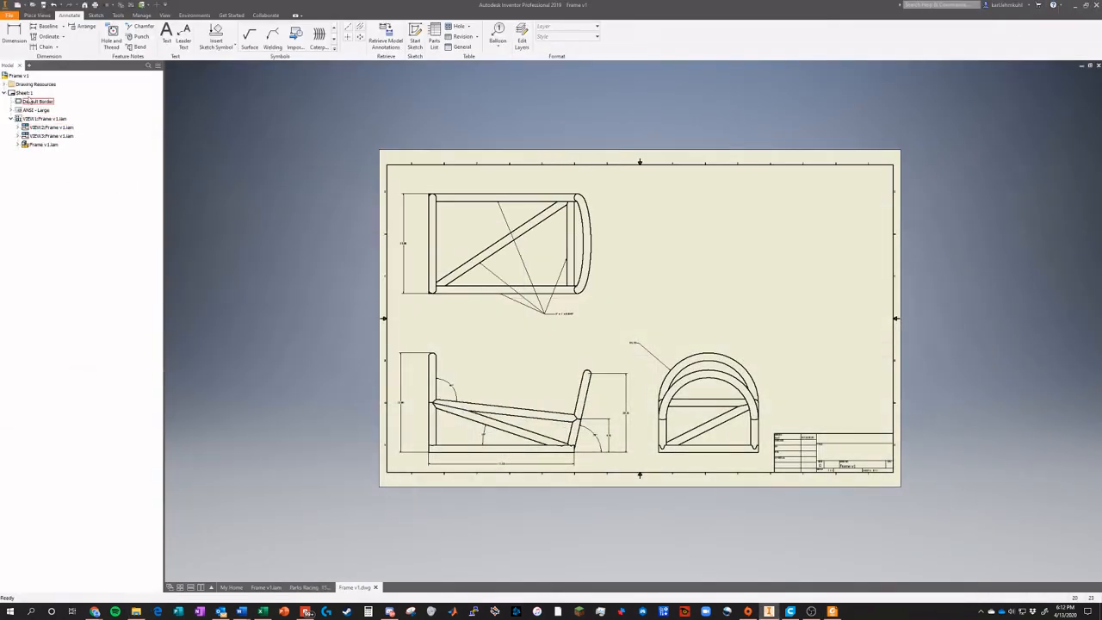
Review the available sheet sizes in the drawing sheet's edit settings and close them without making changes
right_click(26, 93)
click(51, 162)
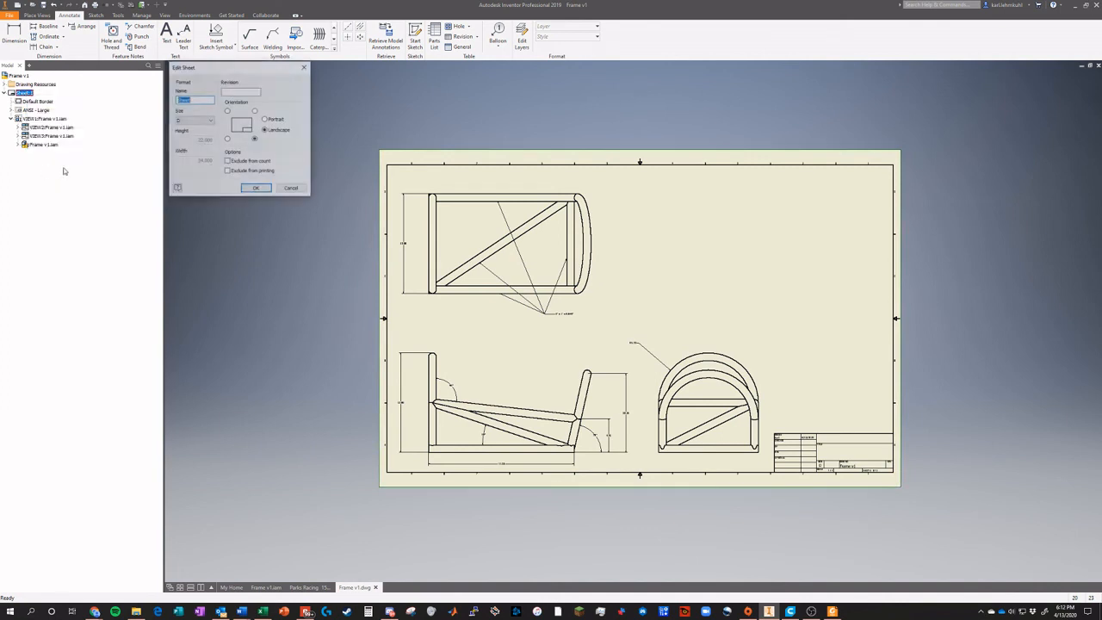
click(203, 121)
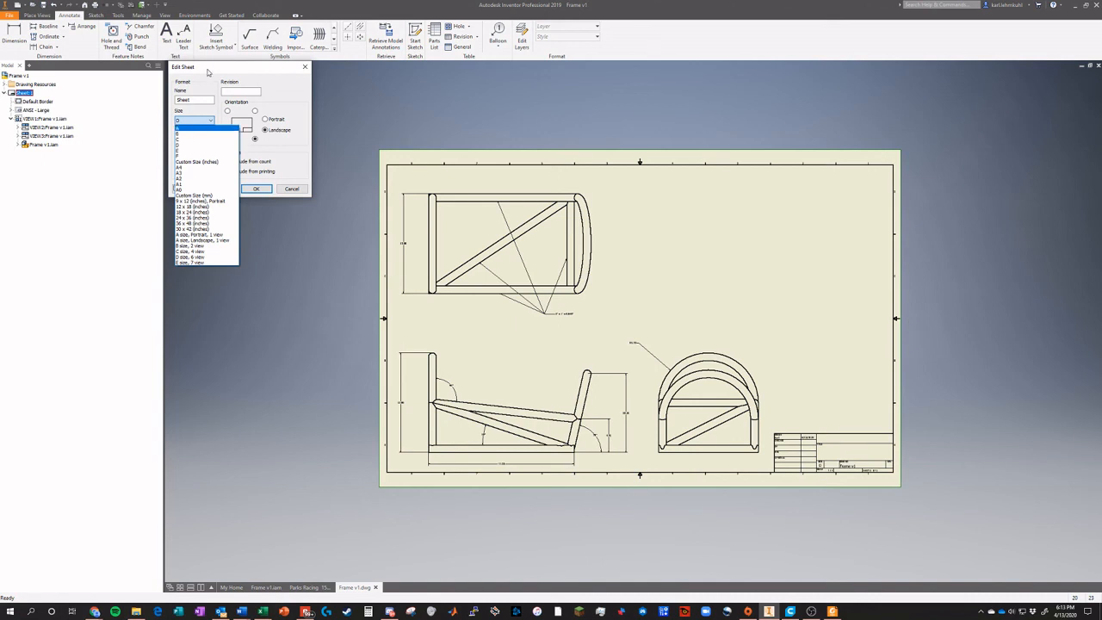
click(207, 72)
click(303, 66)
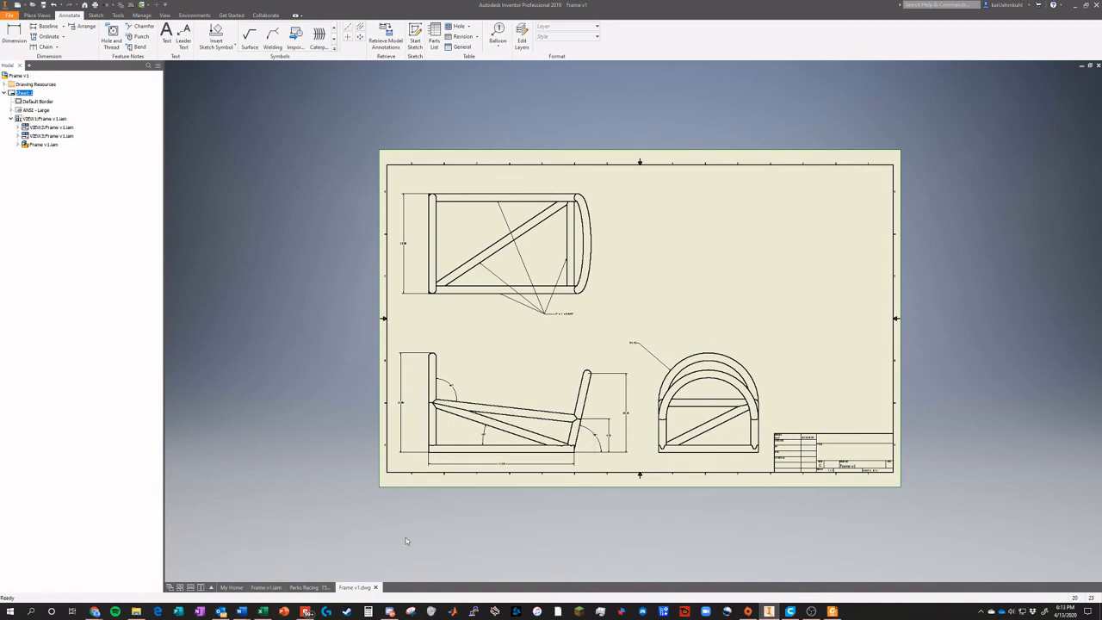
Switch to the Frame v1 assembly and view the whole frame model
click(266, 587)
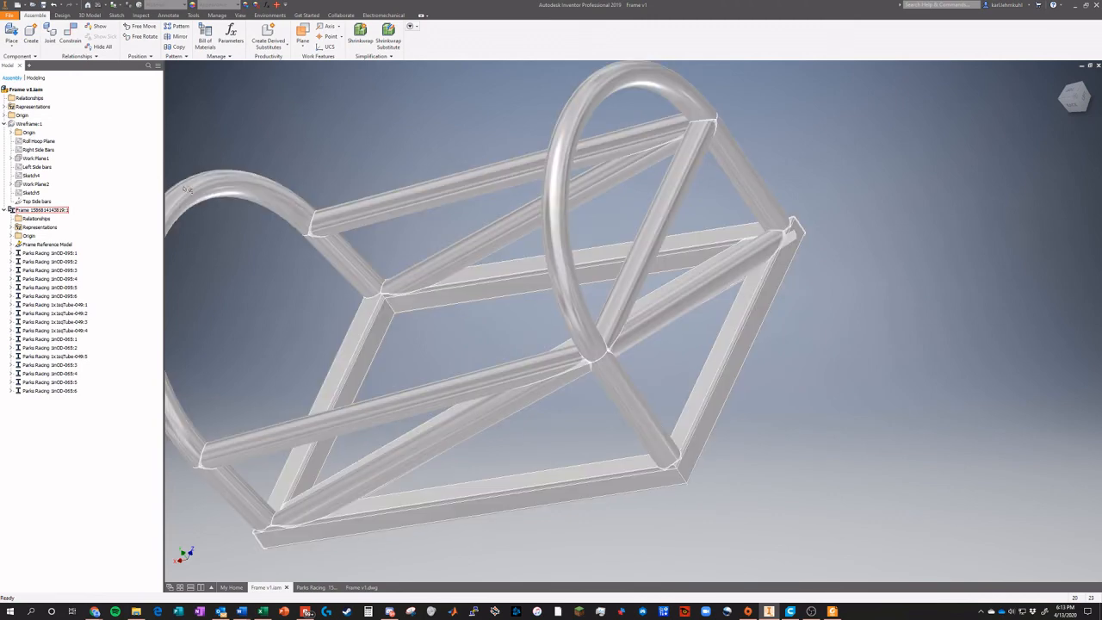
scroll(301, 252, up, 5)
scroll(272, 256, down, 4)
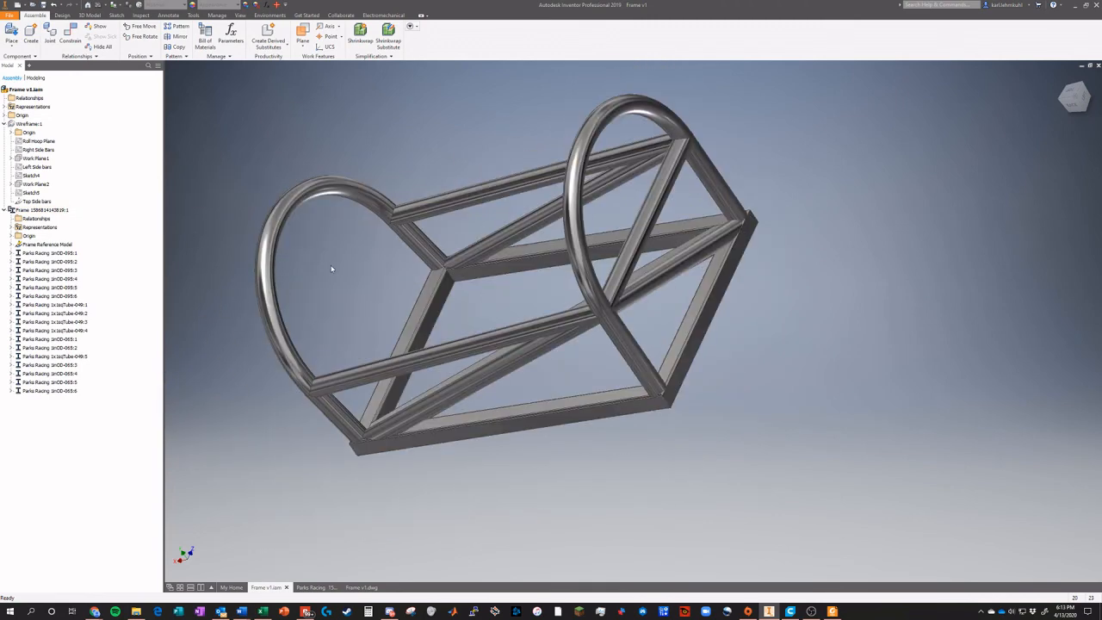